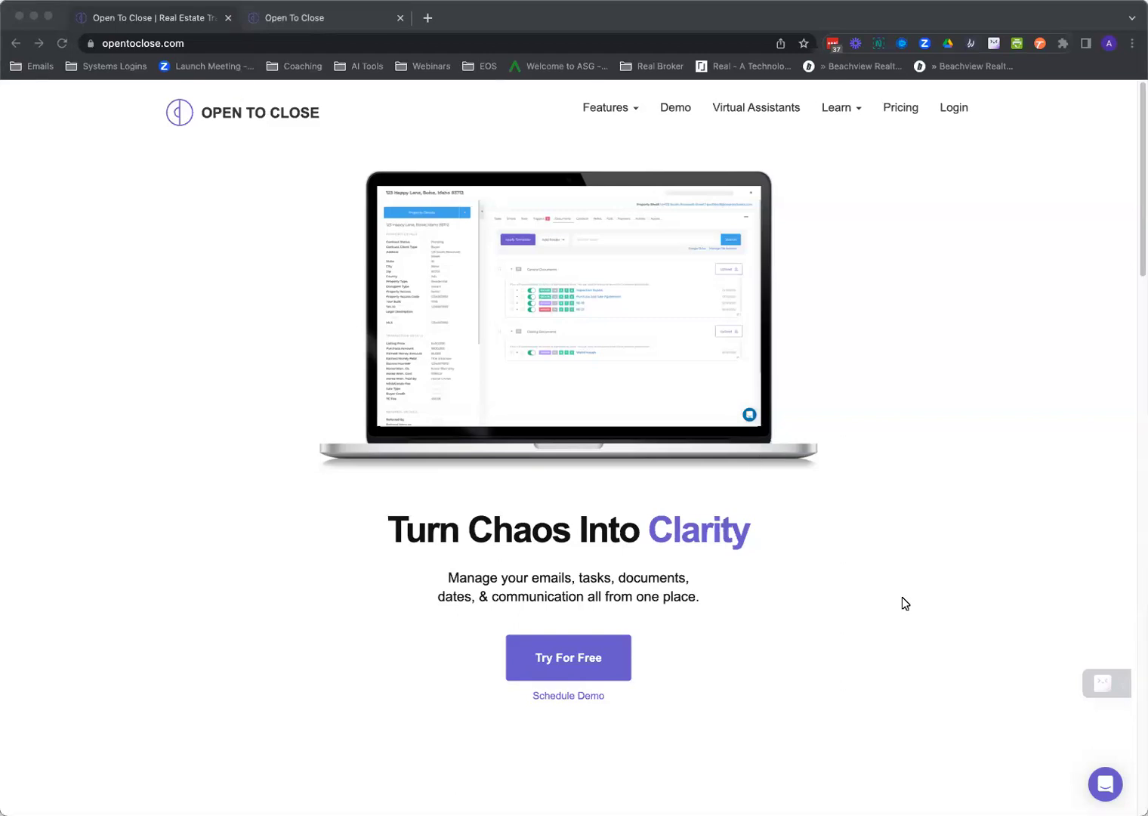
Open and close the help messenger twice, then go to Learn > Webinars.
left_click(1105, 786)
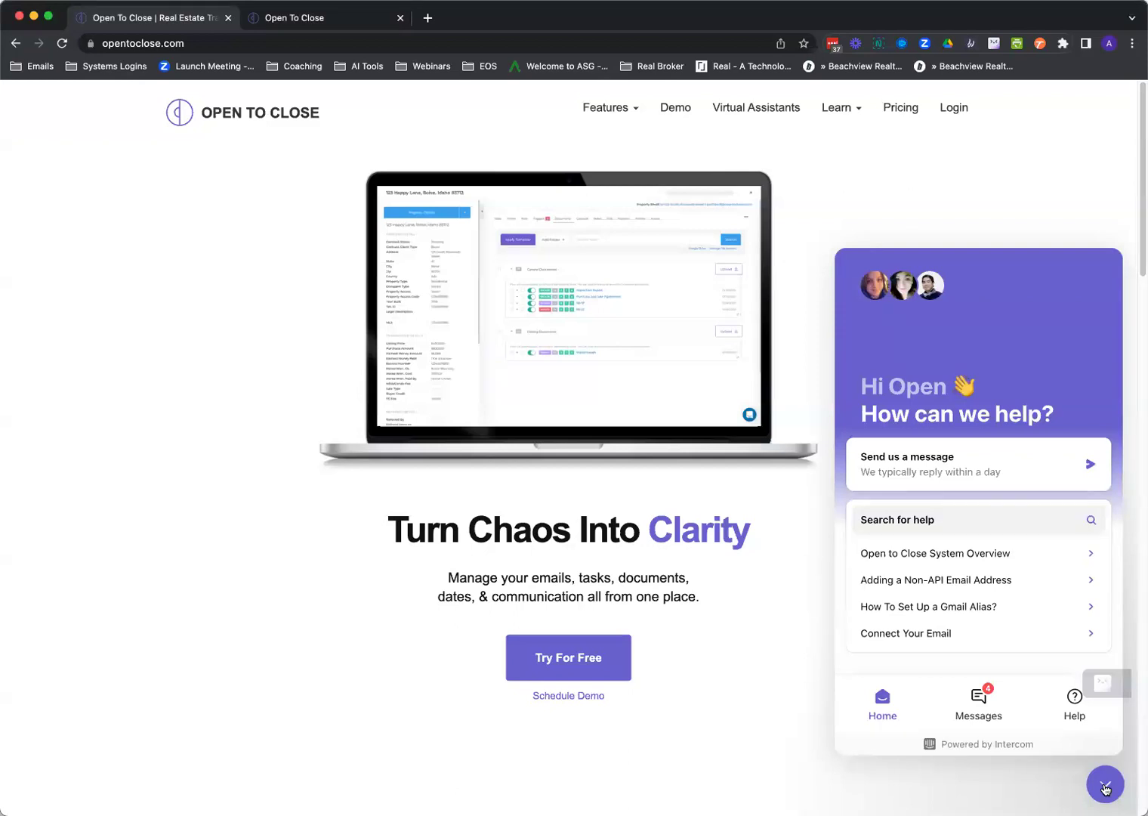
left_click(1105, 785)
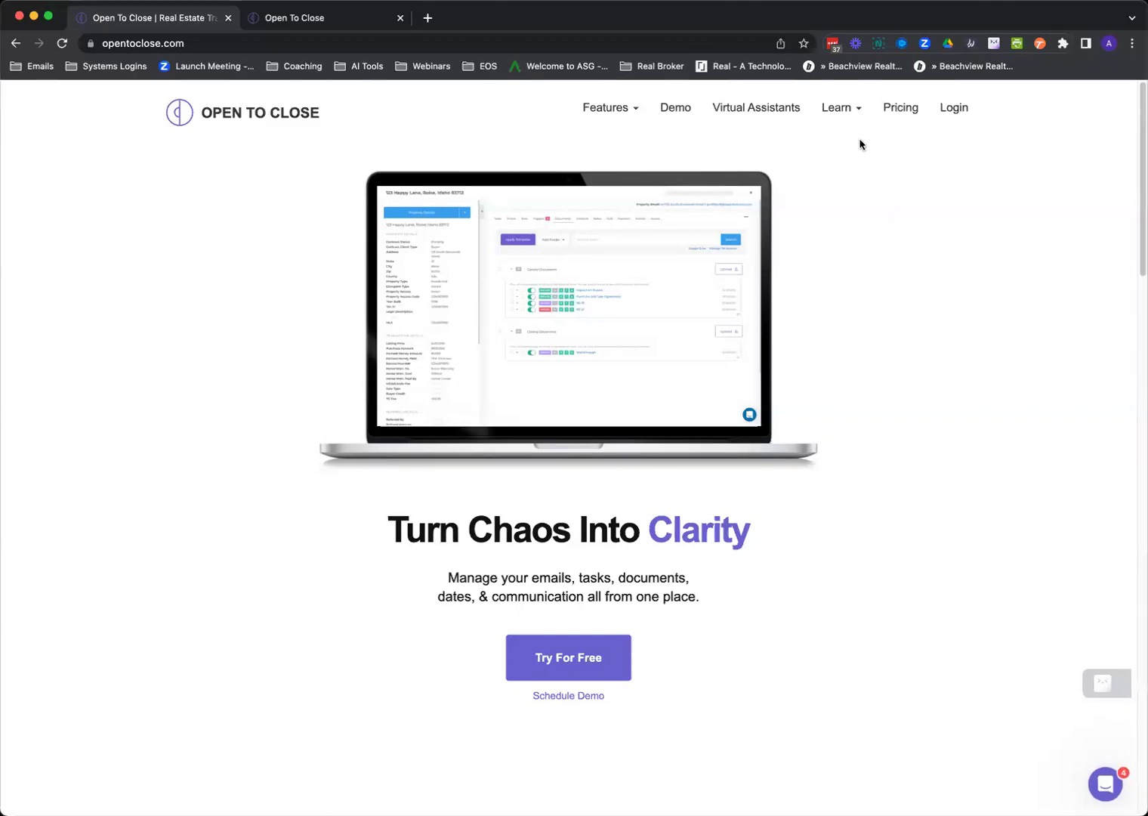
left_click(1104, 785)
left_click(1101, 787)
mouse_move(846, 109)
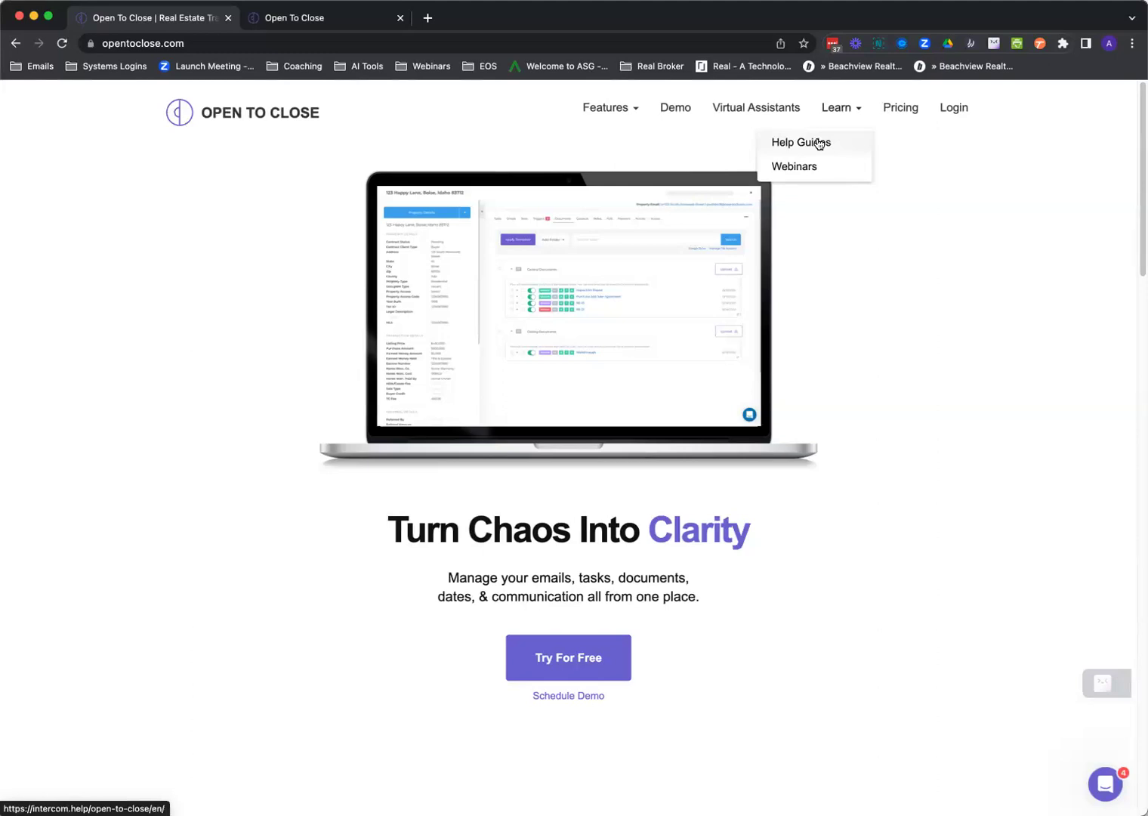
left_click(793, 166)
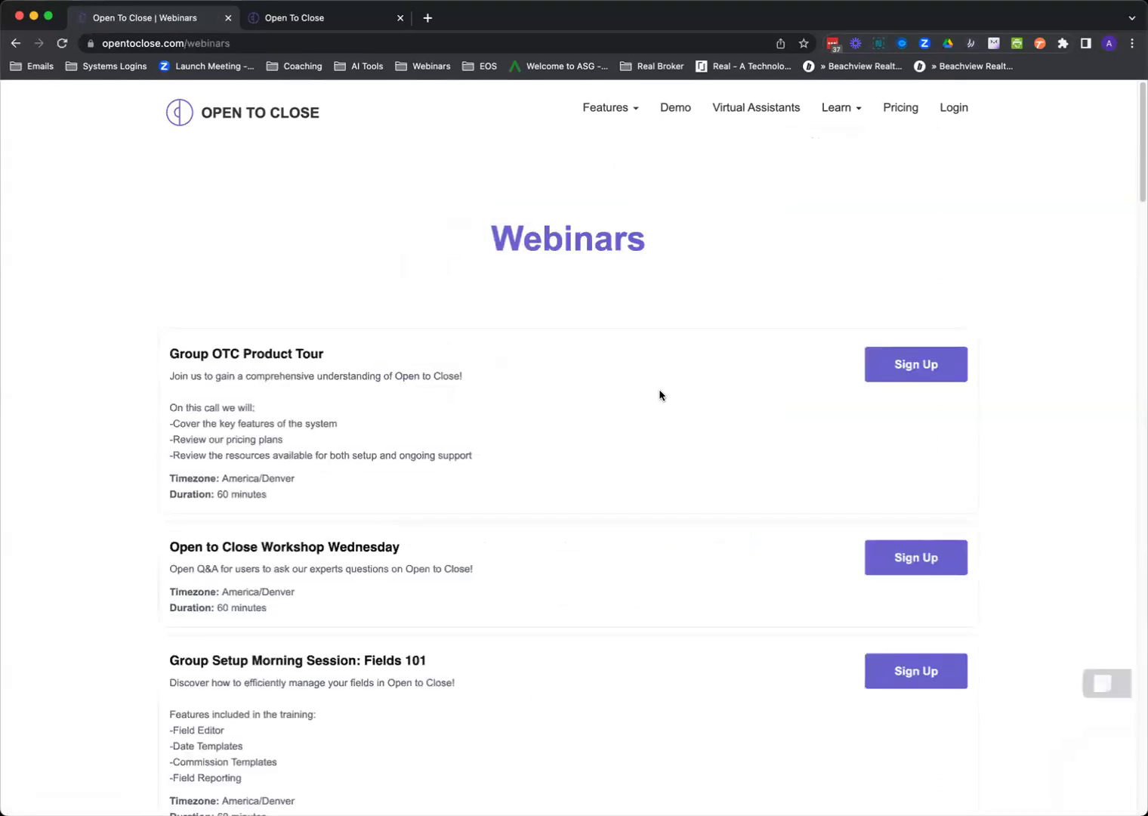
Scroll through the webinar sessions and back up to the top of the page.
scroll(660, 385, "down", 3)
scroll(659, 396, "down", 20)
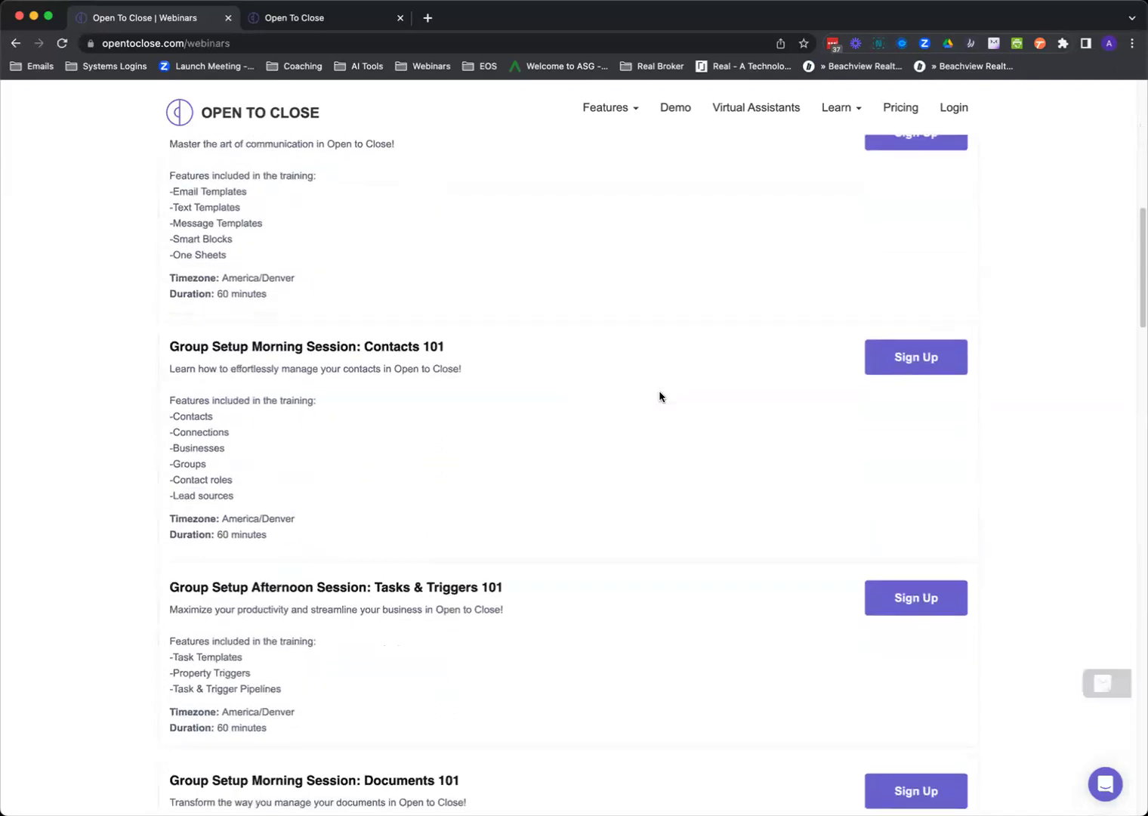
scroll(659, 397, "down", 17)
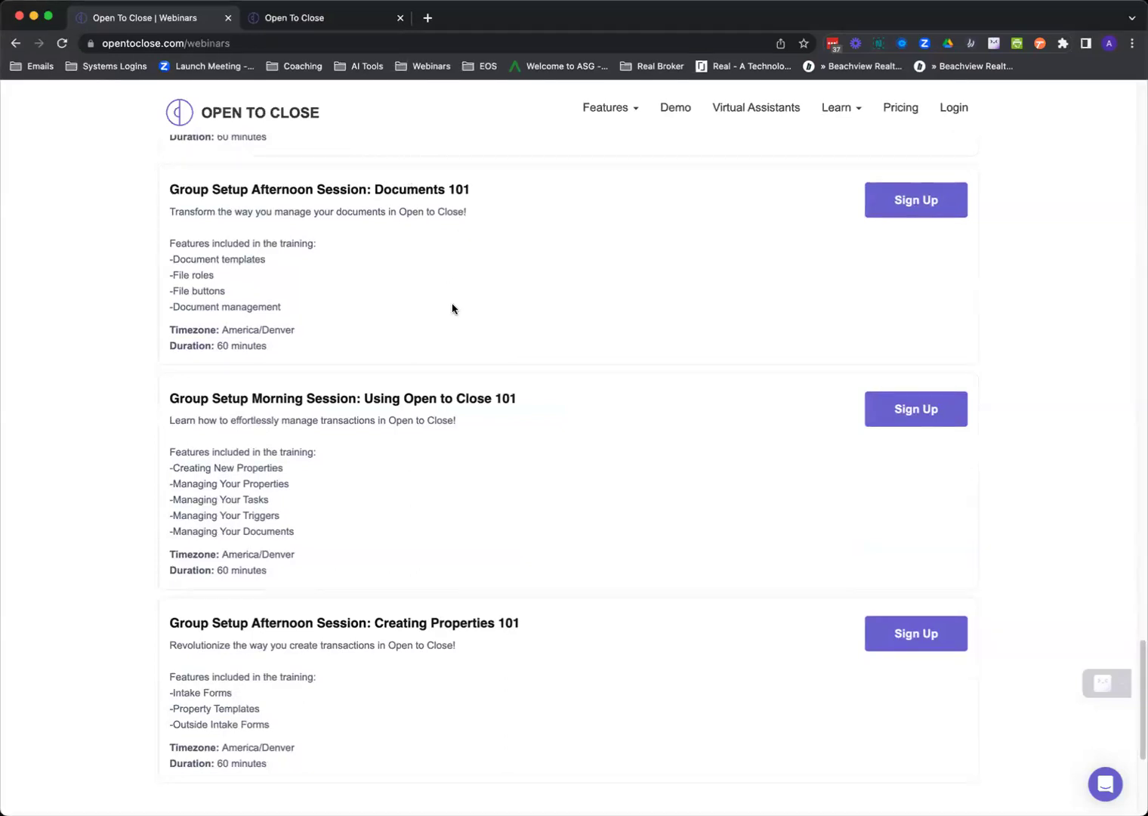
scroll(452, 307, "up", 5)
scroll(440, 357, "up", 6)
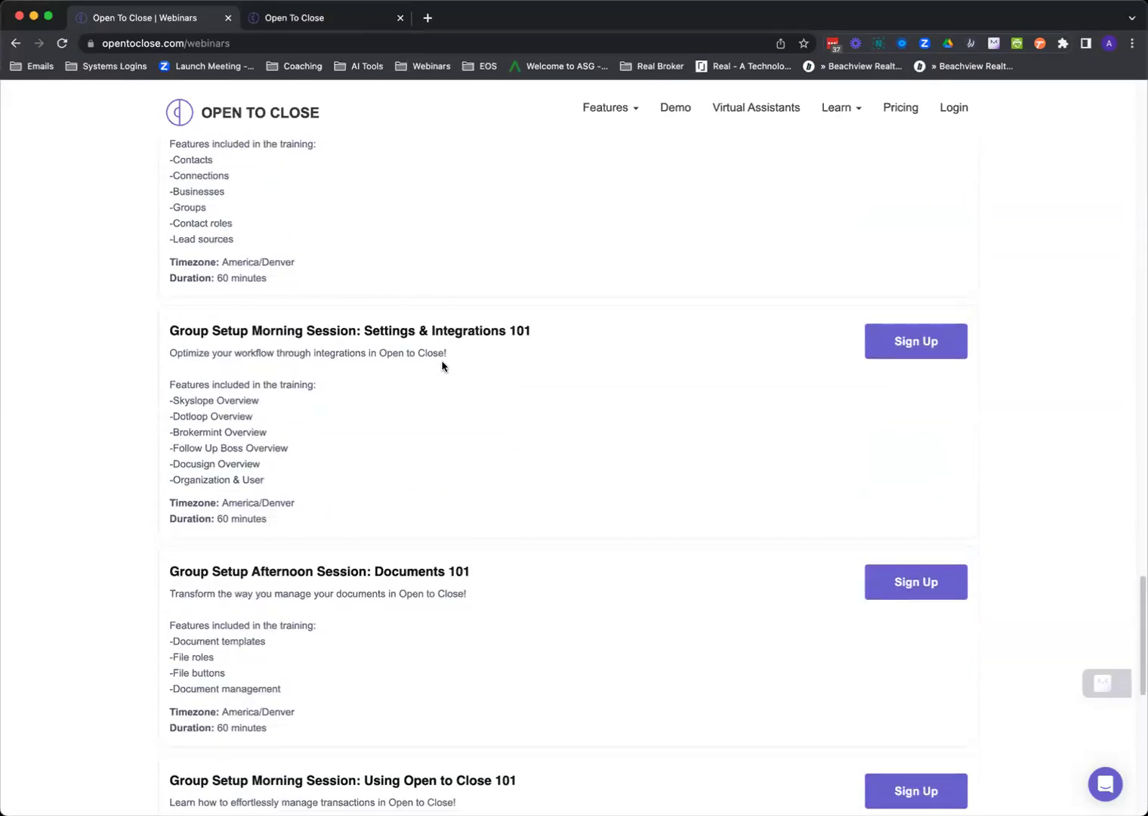
scroll(445, 347, "up", 8)
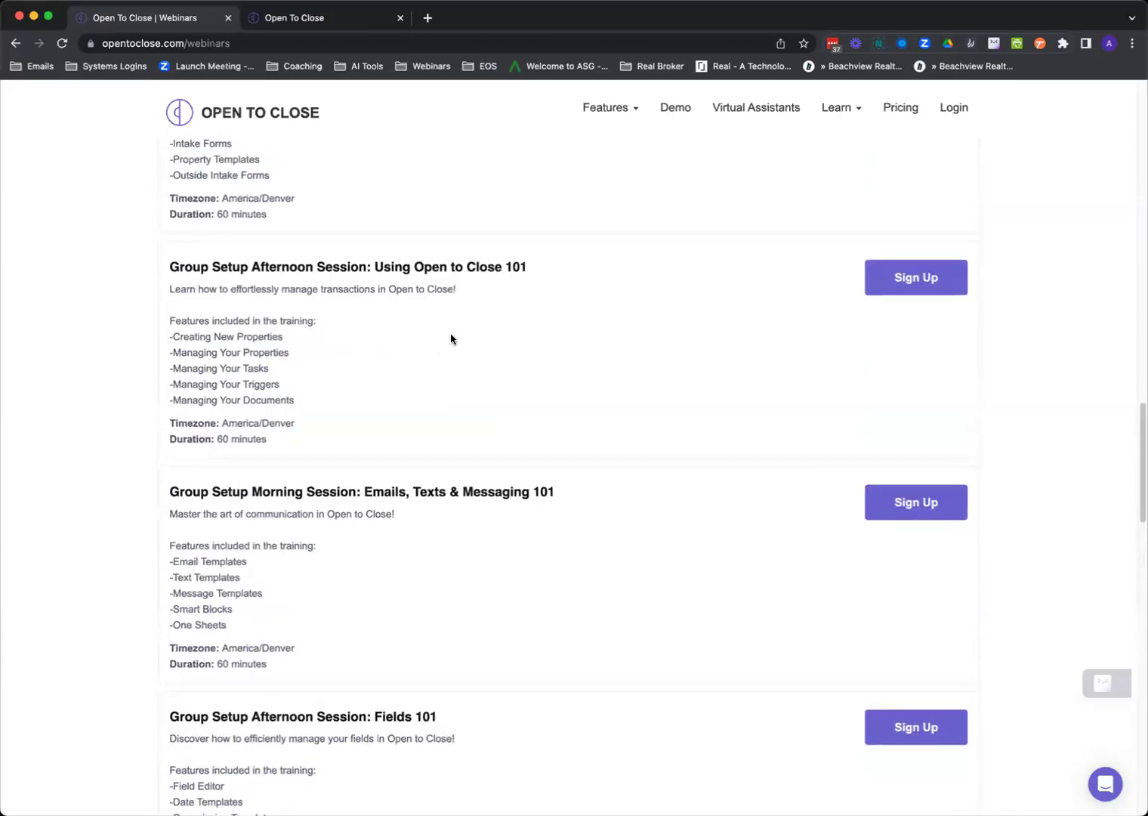
scroll(451, 338, "up", 6)
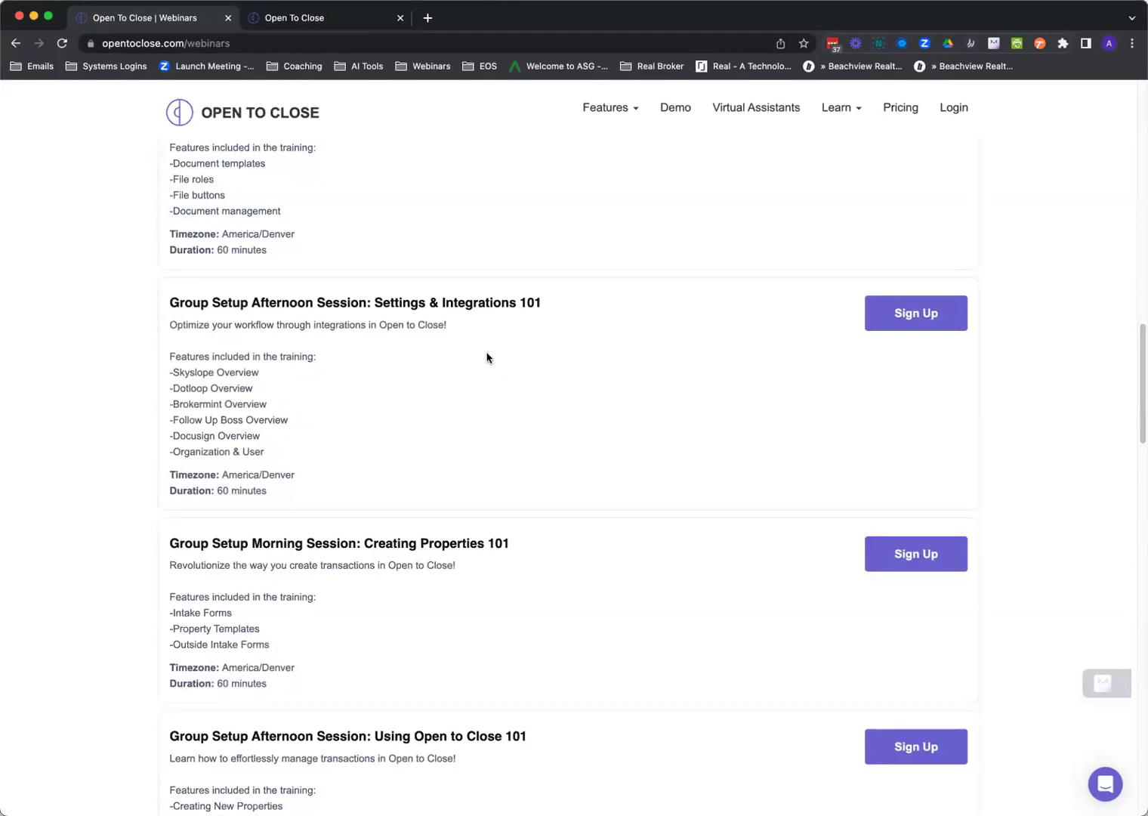
scroll(496, 356, "up", 10)
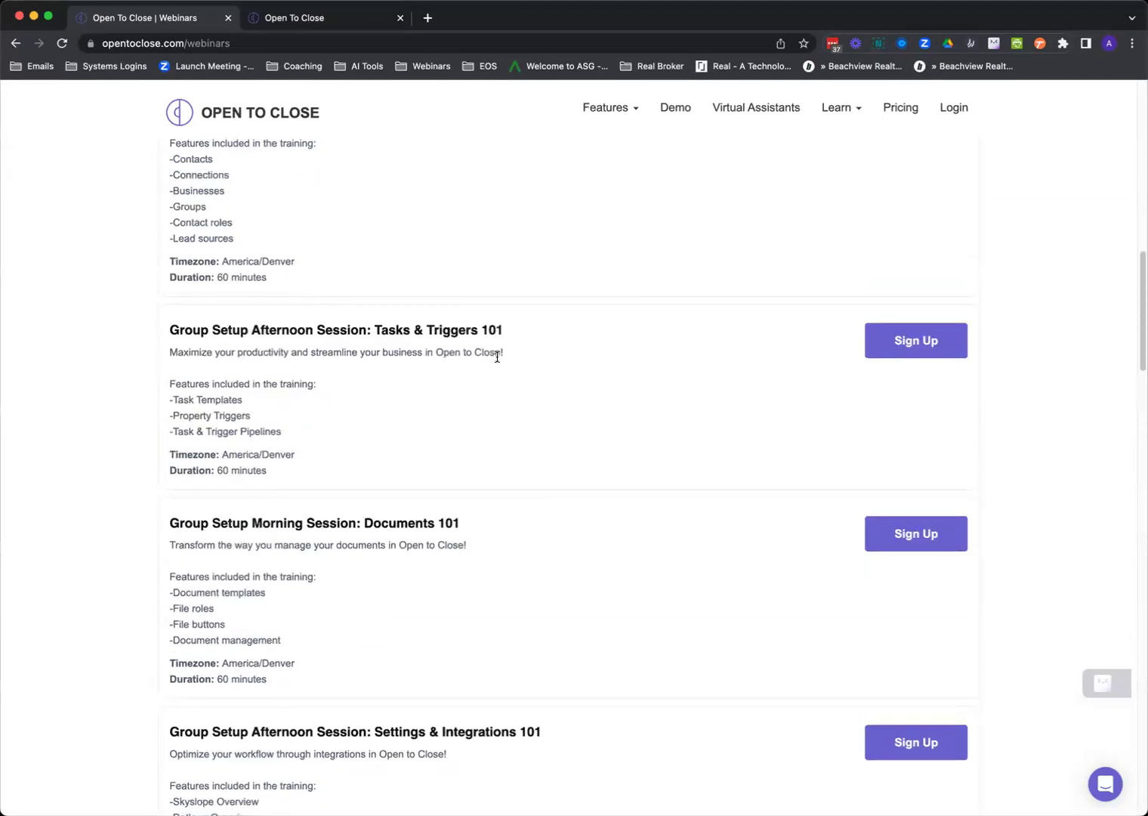
scroll(493, 358, "up", 6)
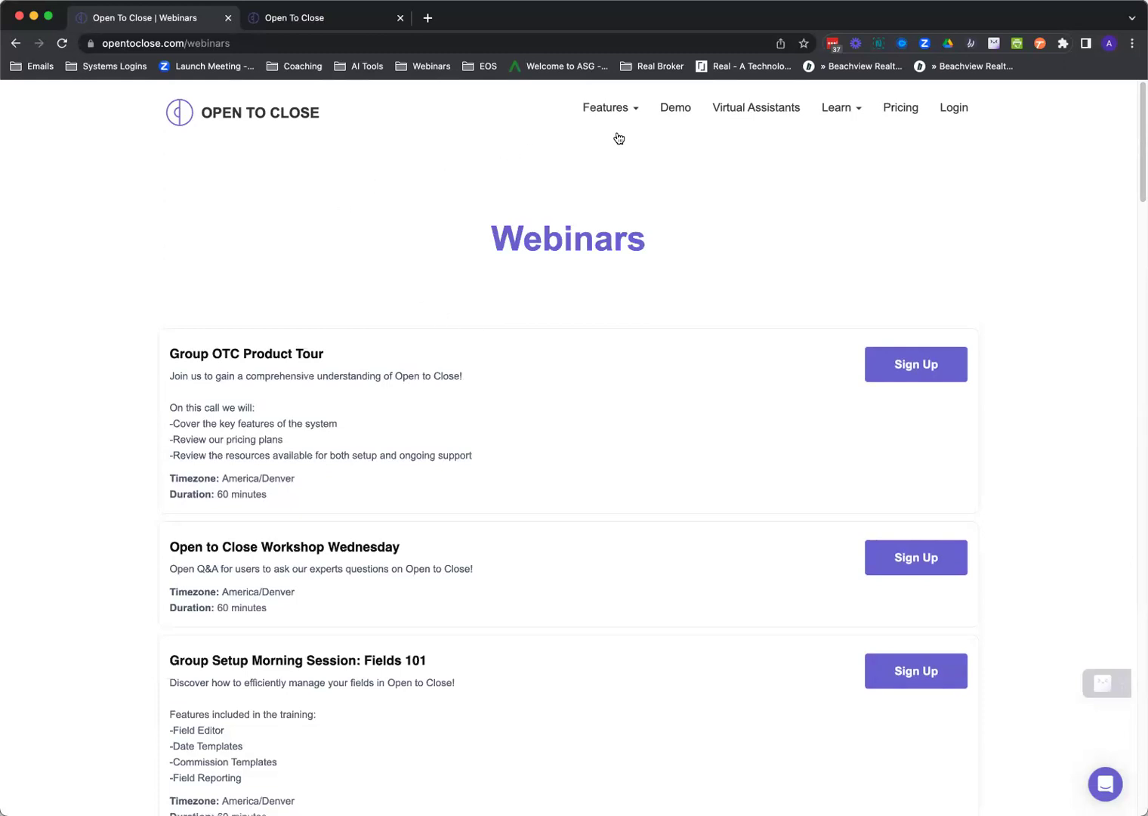
Open Learn > Help Guides in a new tab, then switch to the app dashboard.
mouse_move(831, 111)
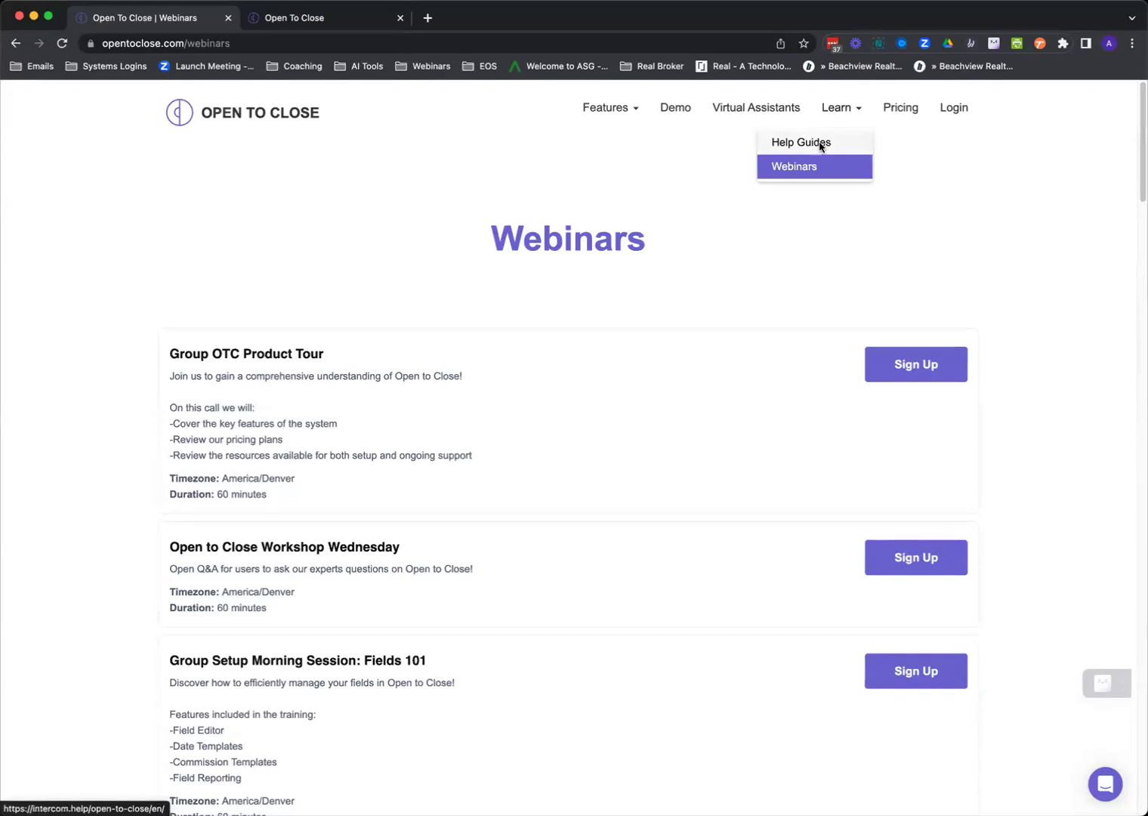
left_click(822, 144)
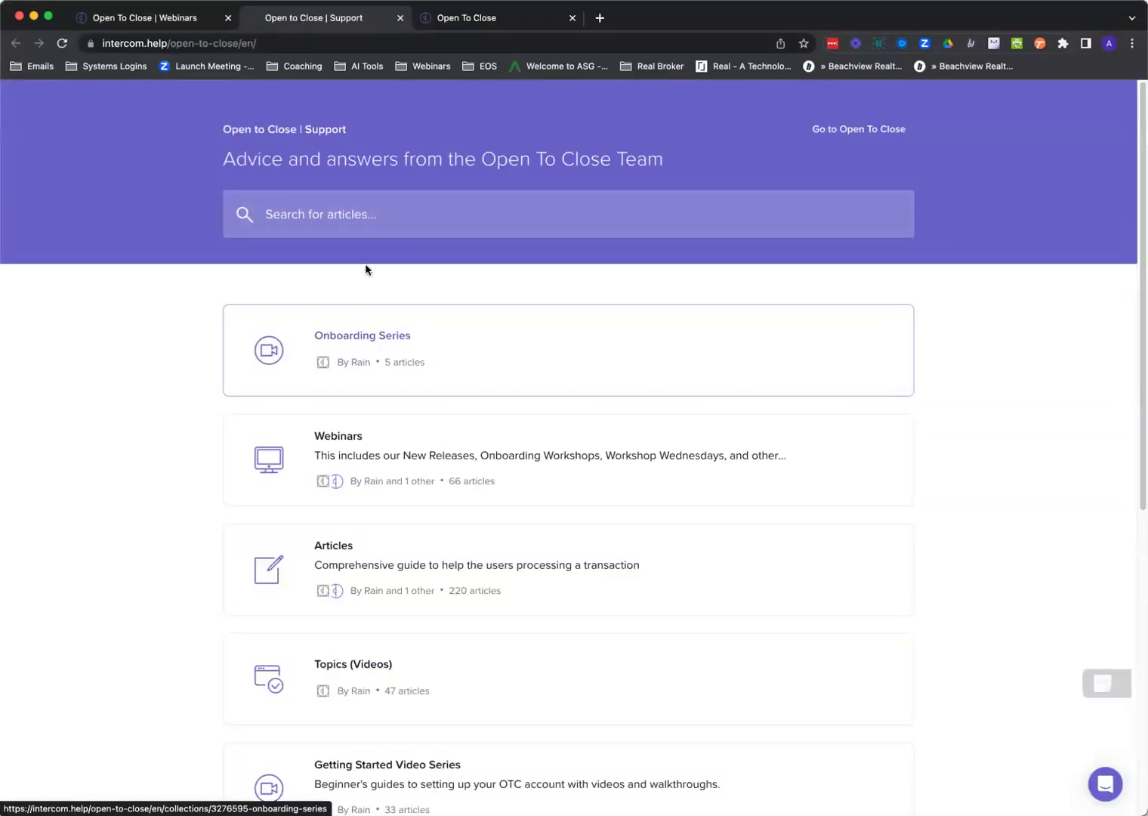
left_click(174, 24)
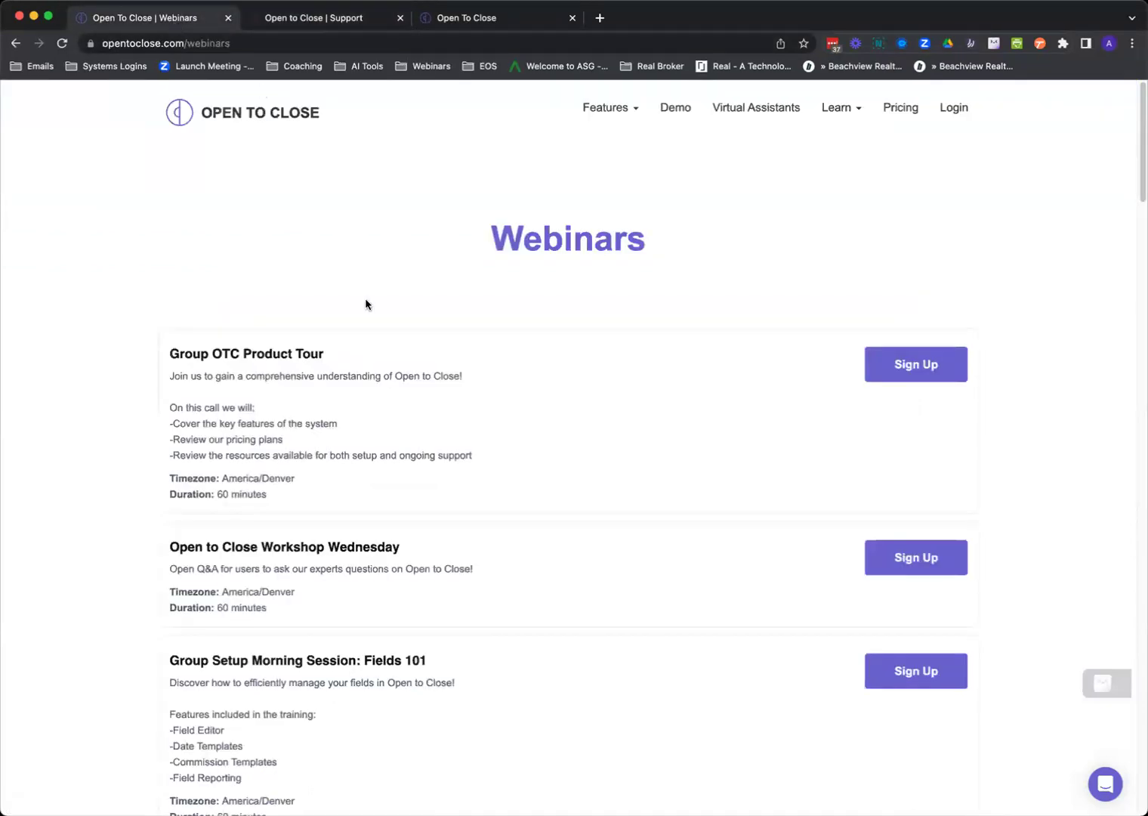
left_click(487, 26)
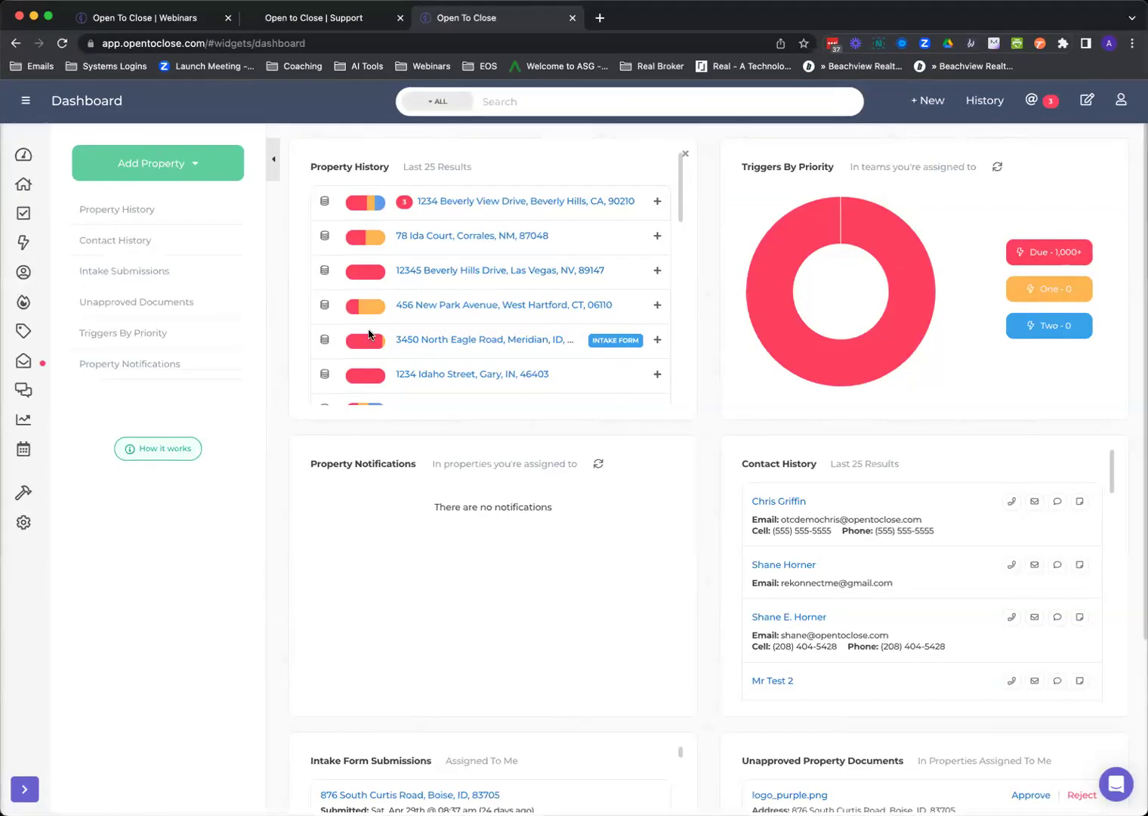
Open the Template Editor from the hammer icon and show Intake Form Templates.
mouse_move(24, 493)
left_click(74, 499)
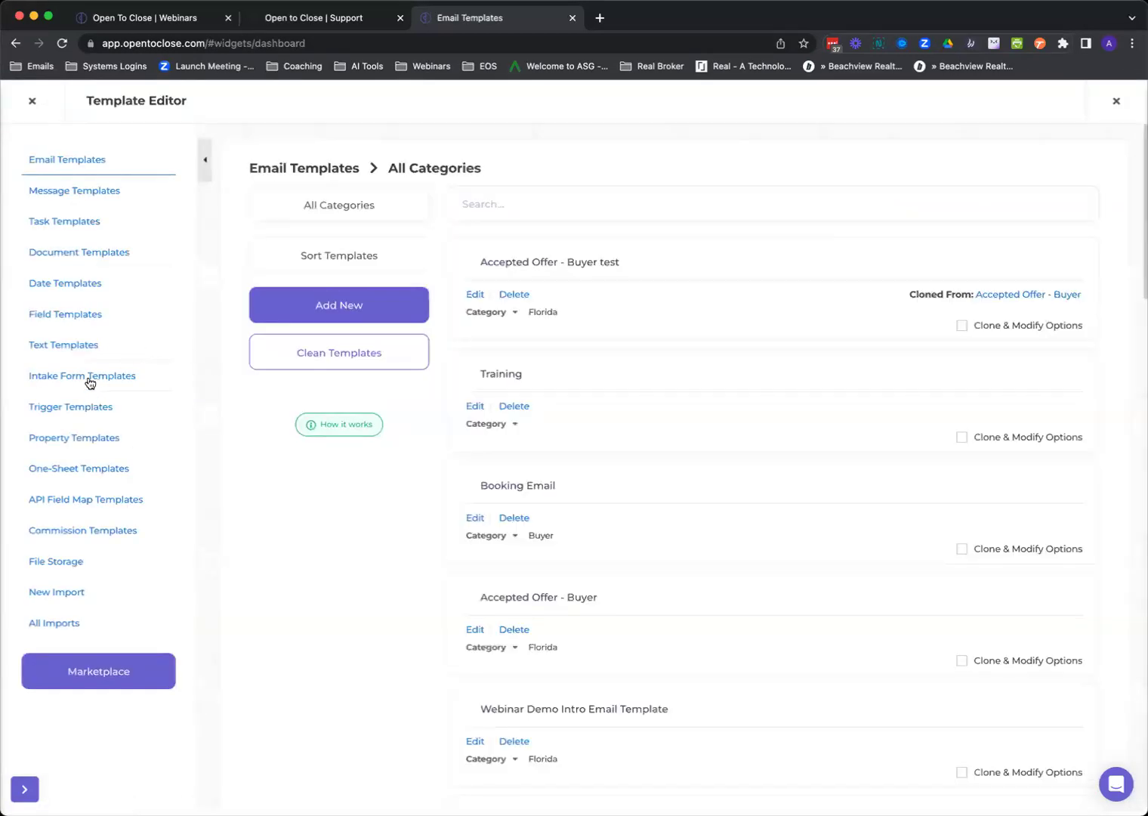
left_click(90, 382)
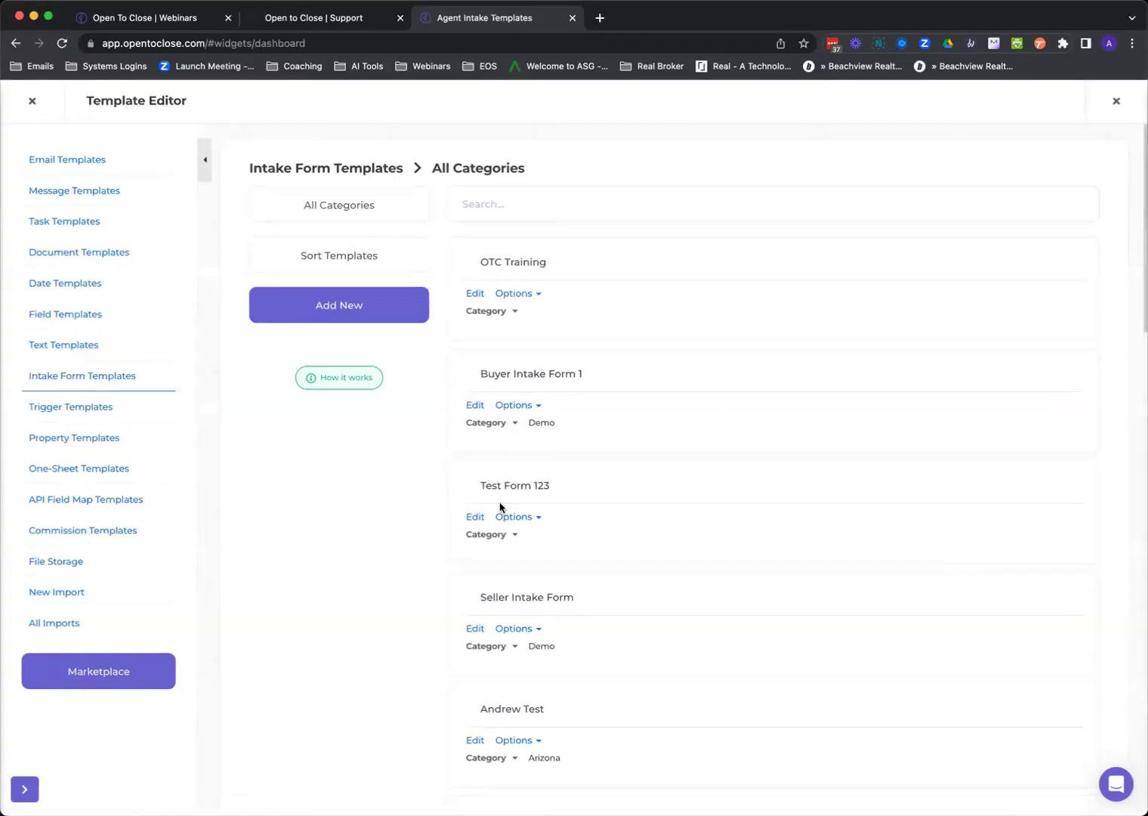
Edit the Seller Intake Form and review the Seller condition's actions under Form Conditions.
left_click(468, 630)
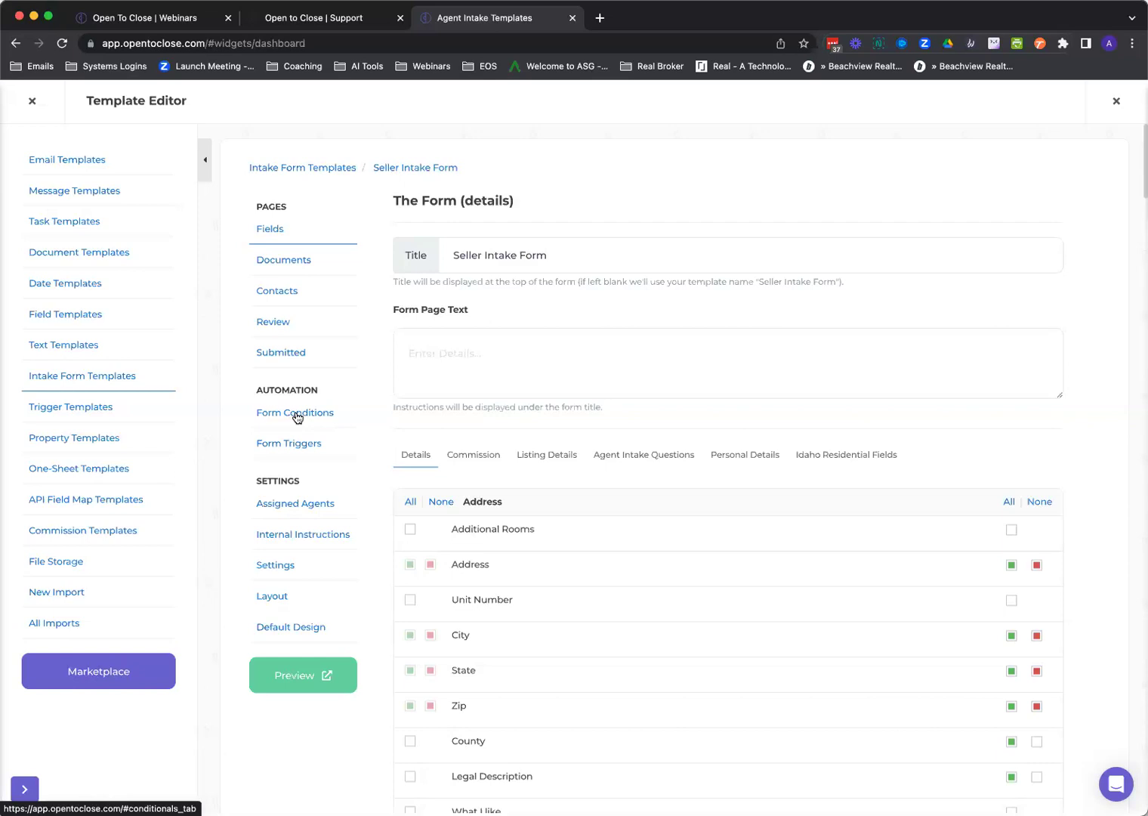
left_click(300, 414)
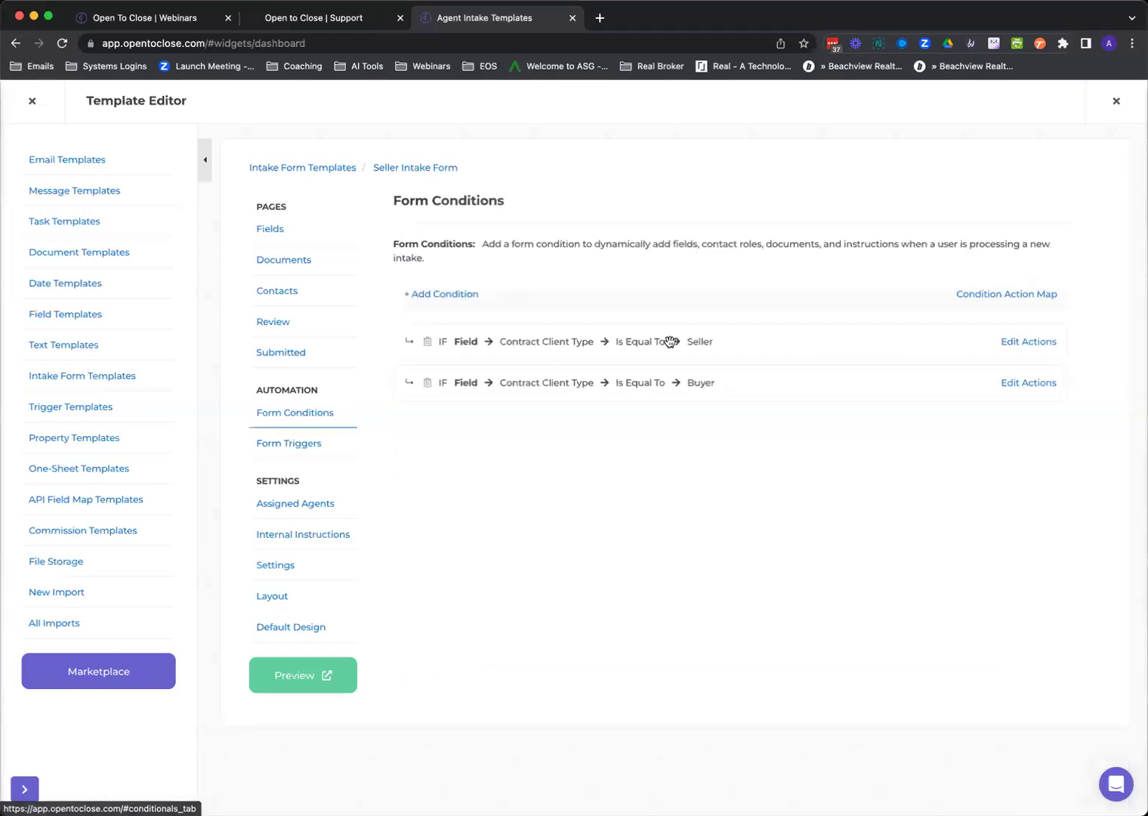
left_click(1021, 344)
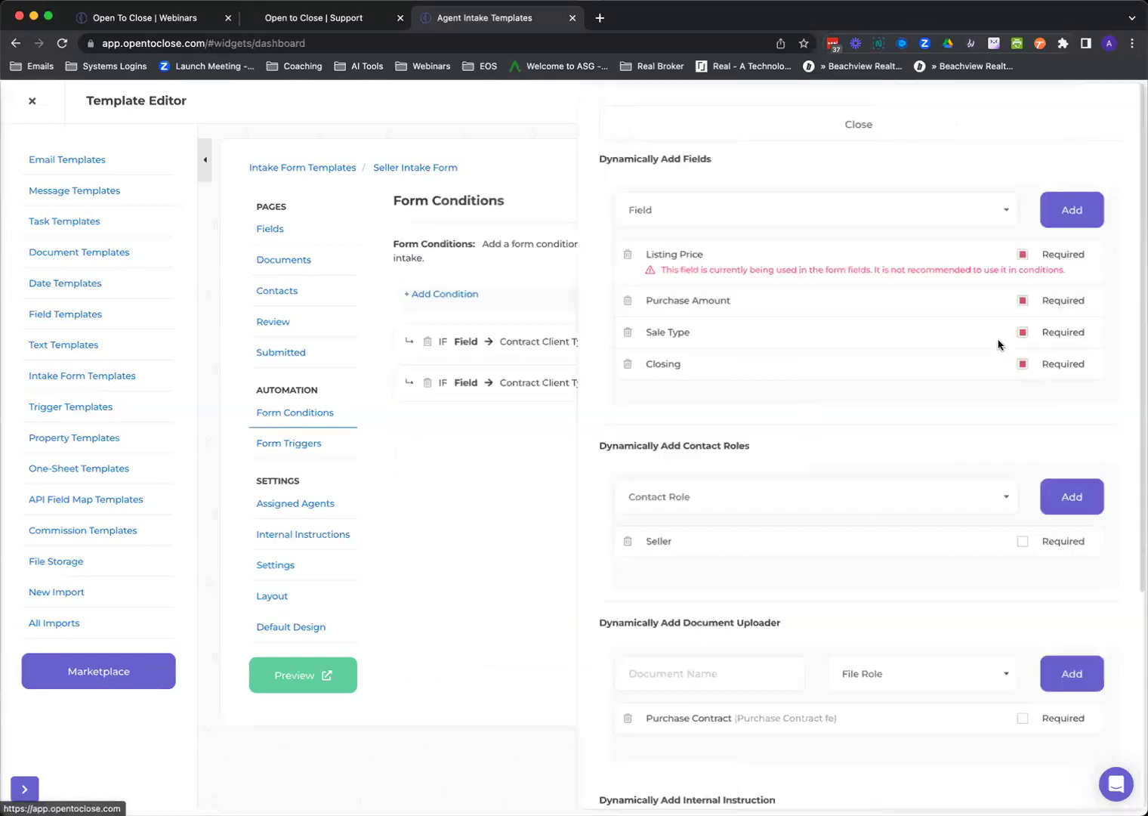
scroll(801, 739, "down", 5)
scroll(801, 739, "up", 5)
left_click(724, 121)
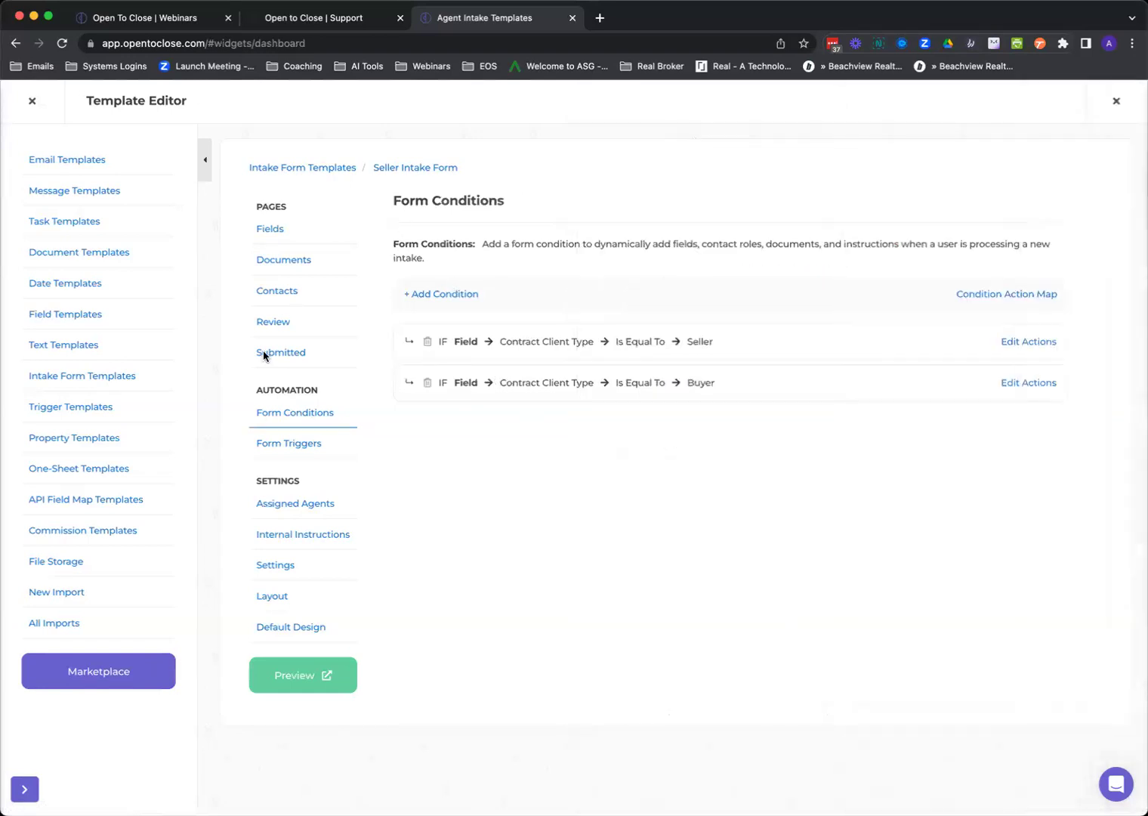
Show the Seller Intake Form's Form Triggers with all trigger details expanded.
left_click(294, 445)
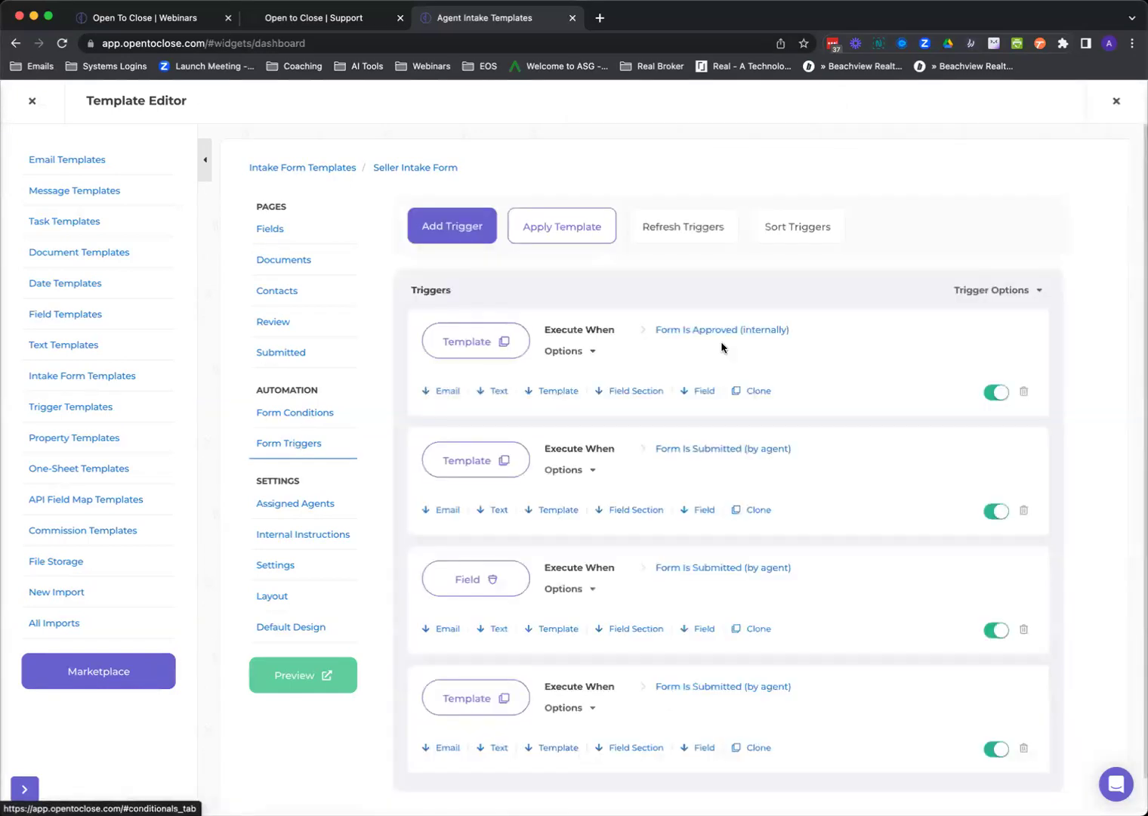
left_click(1000, 294)
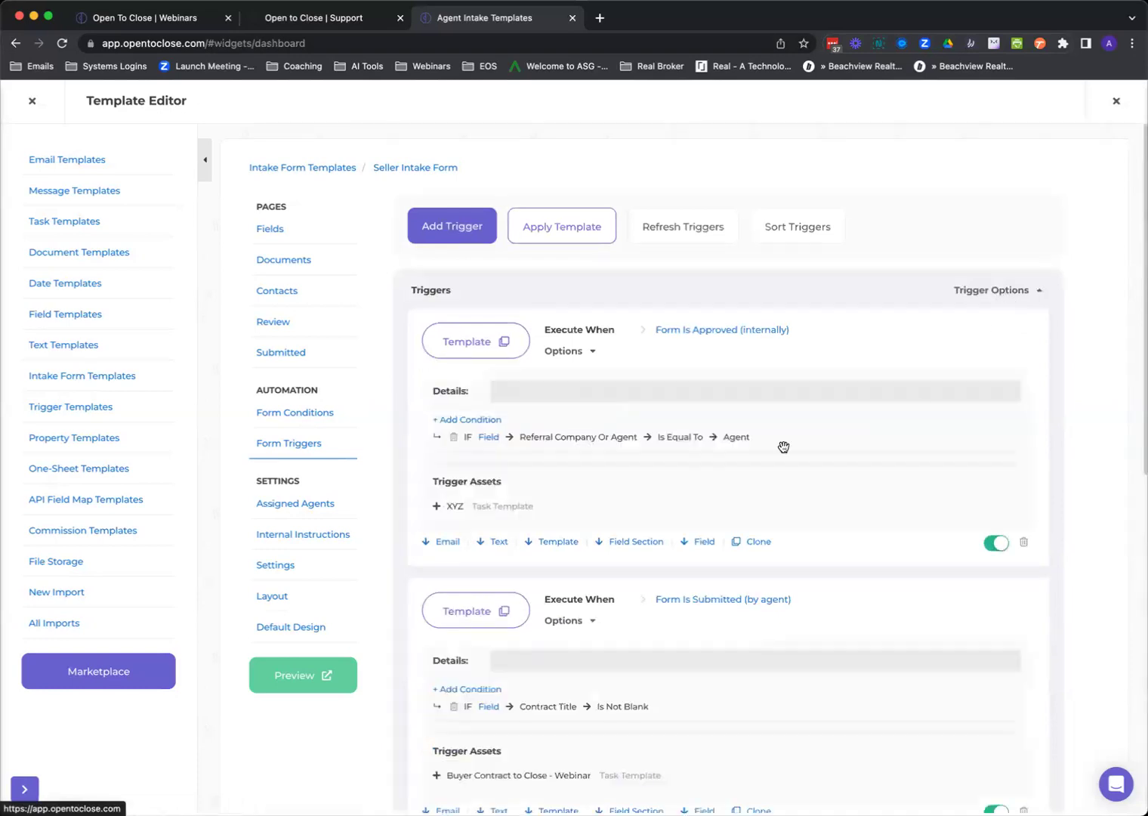
scroll(633, 453, "down", 8)
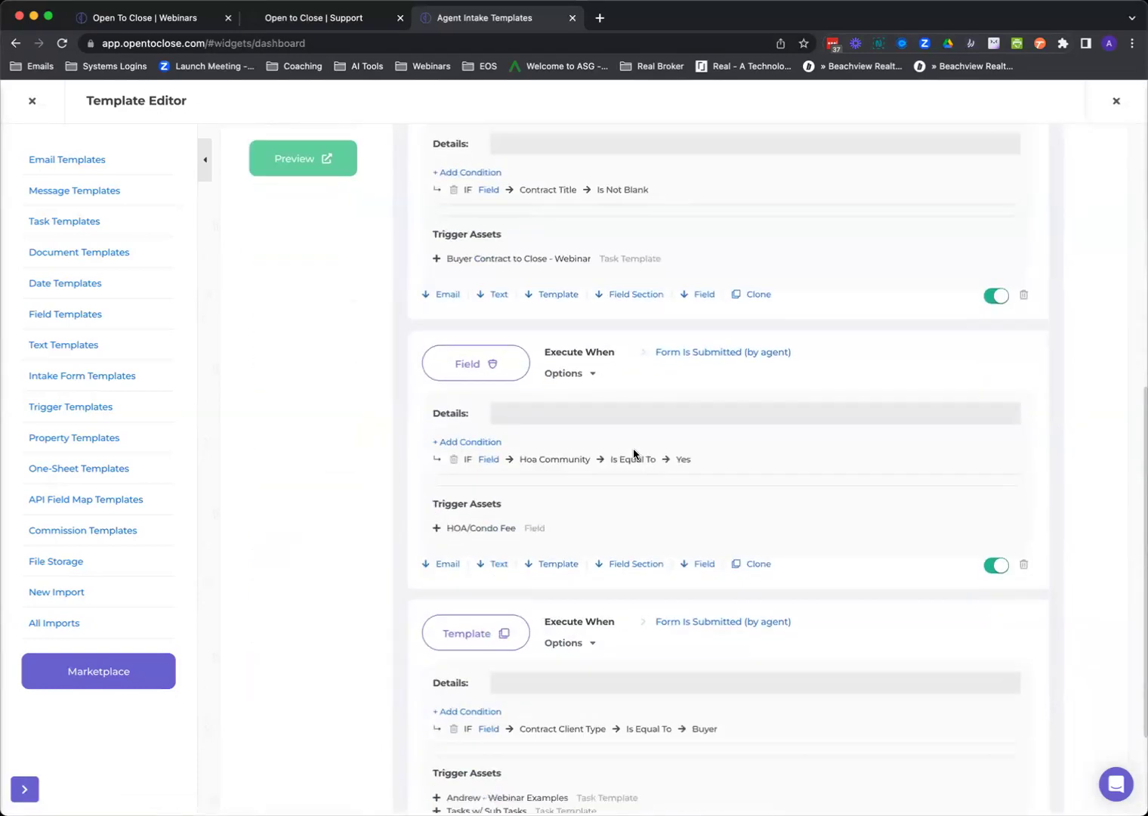
scroll(633, 453, "down", 1)
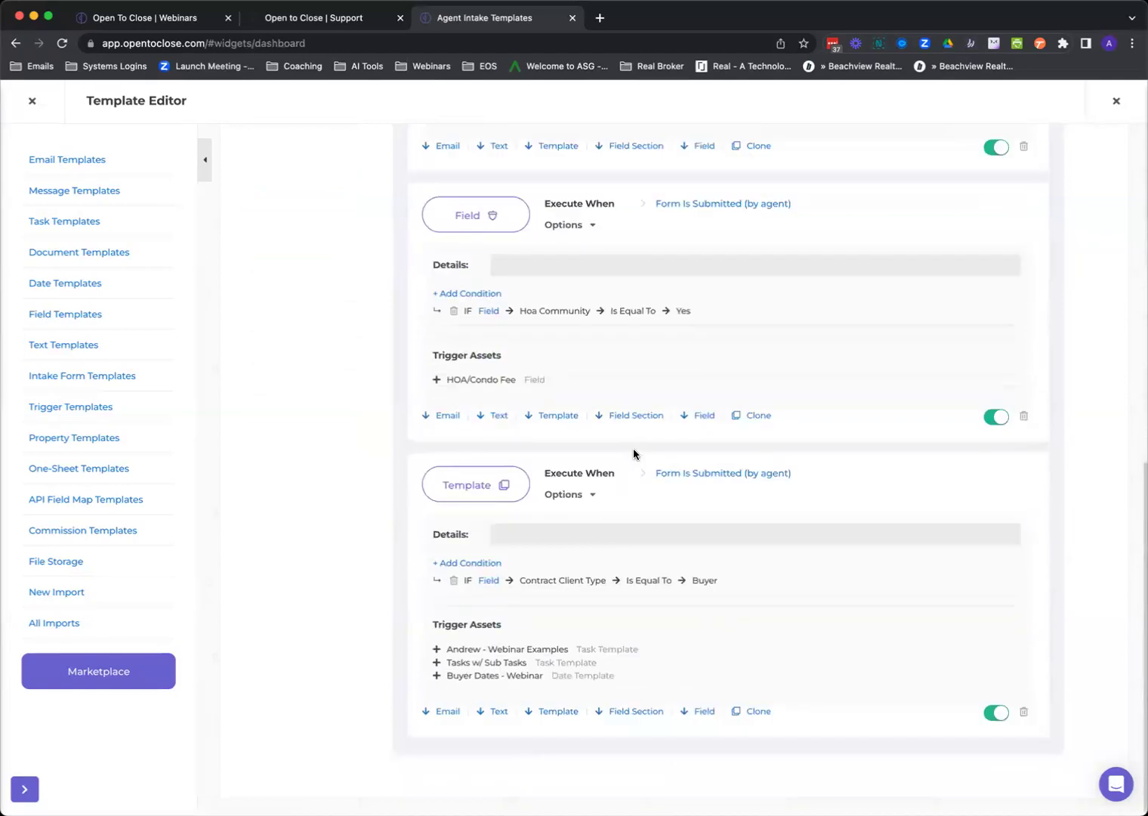
Add the ANDREW TEST document template to the Buyer trigger's assets.
left_click(487, 484)
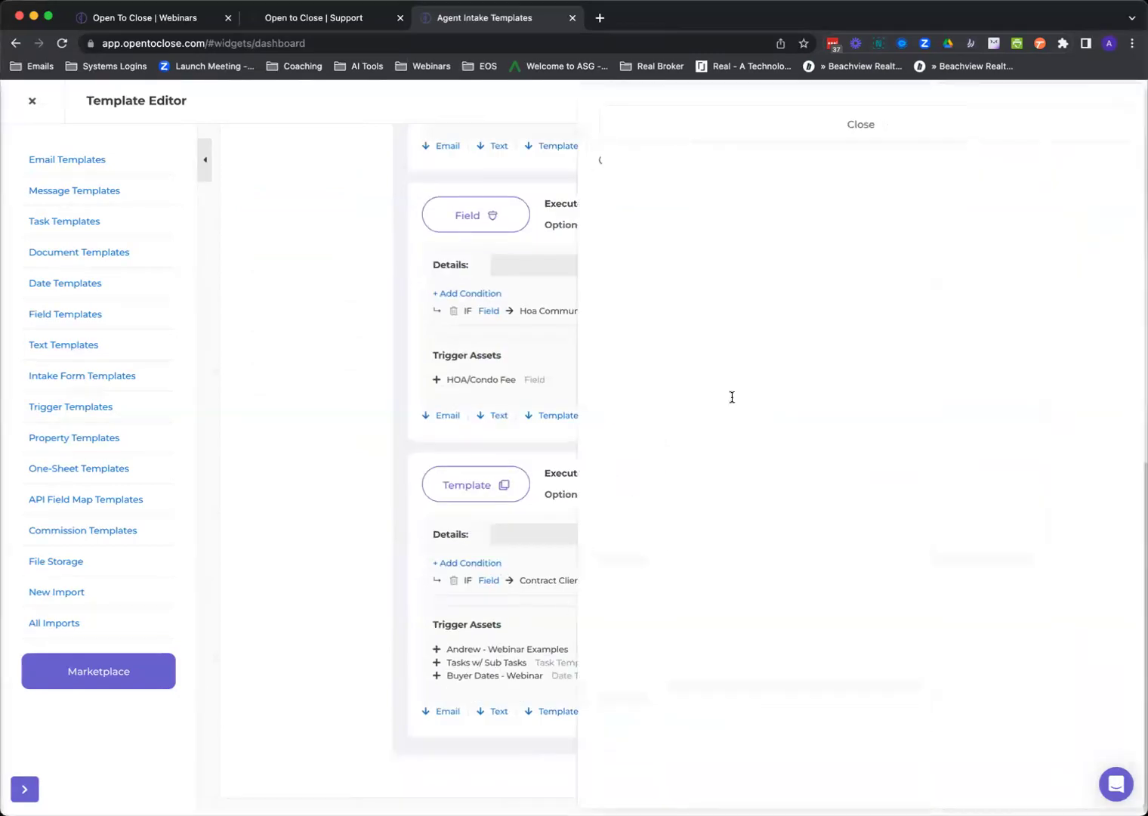
left_click(763, 229)
scroll(696, 435, "down", 5)
scroll(695, 435, "down", 1)
scroll(684, 395, "up", 1)
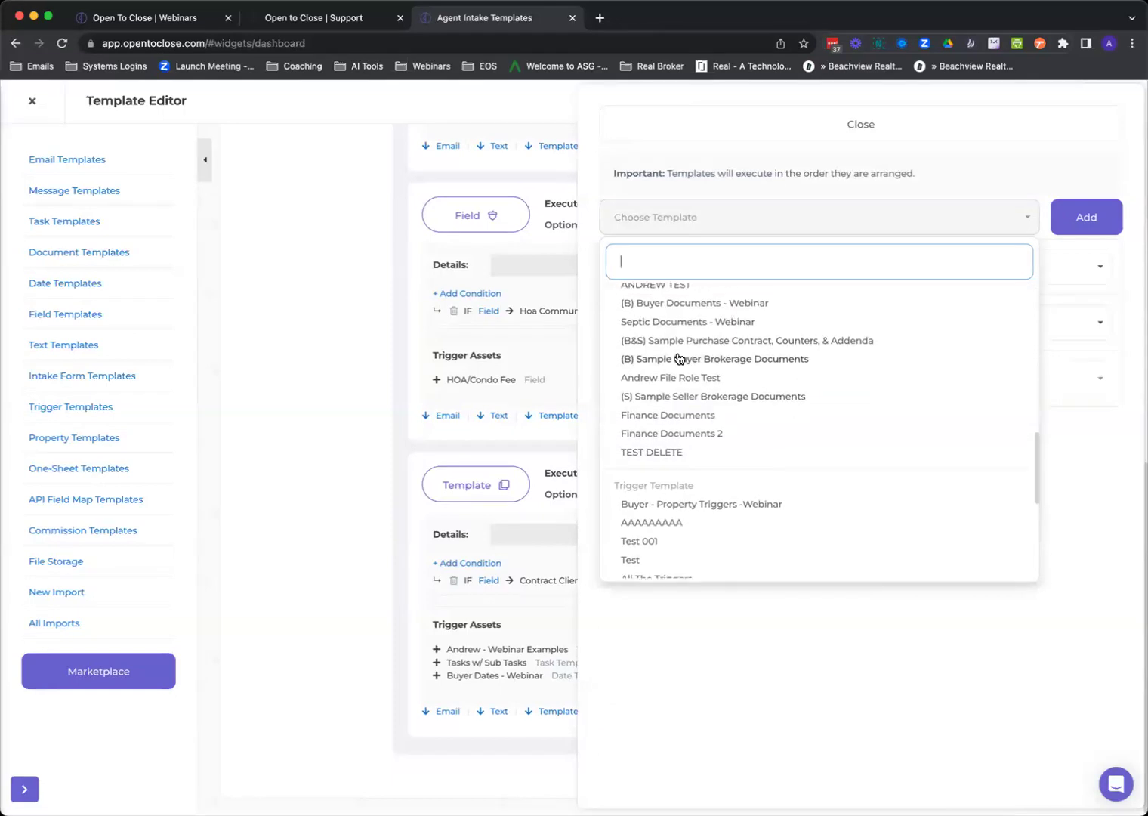
scroll(679, 360, "up", 3)
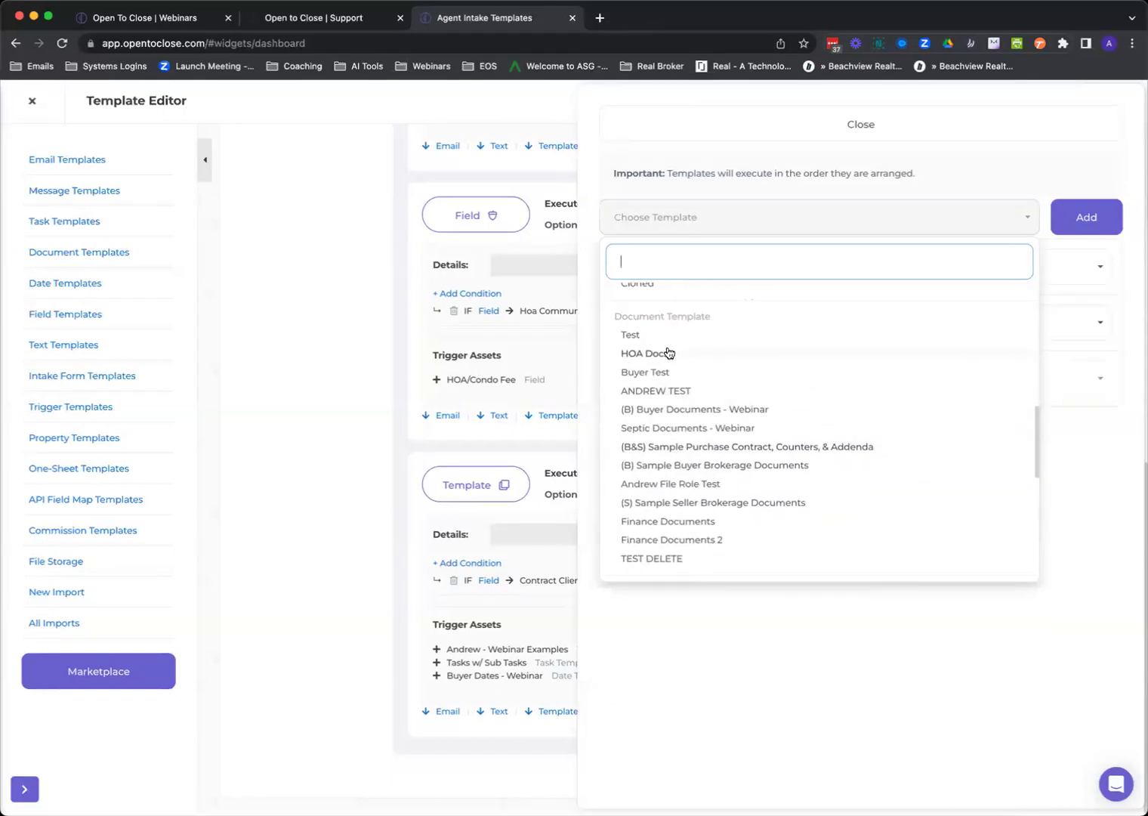
left_click(653, 392)
left_click(1082, 218)
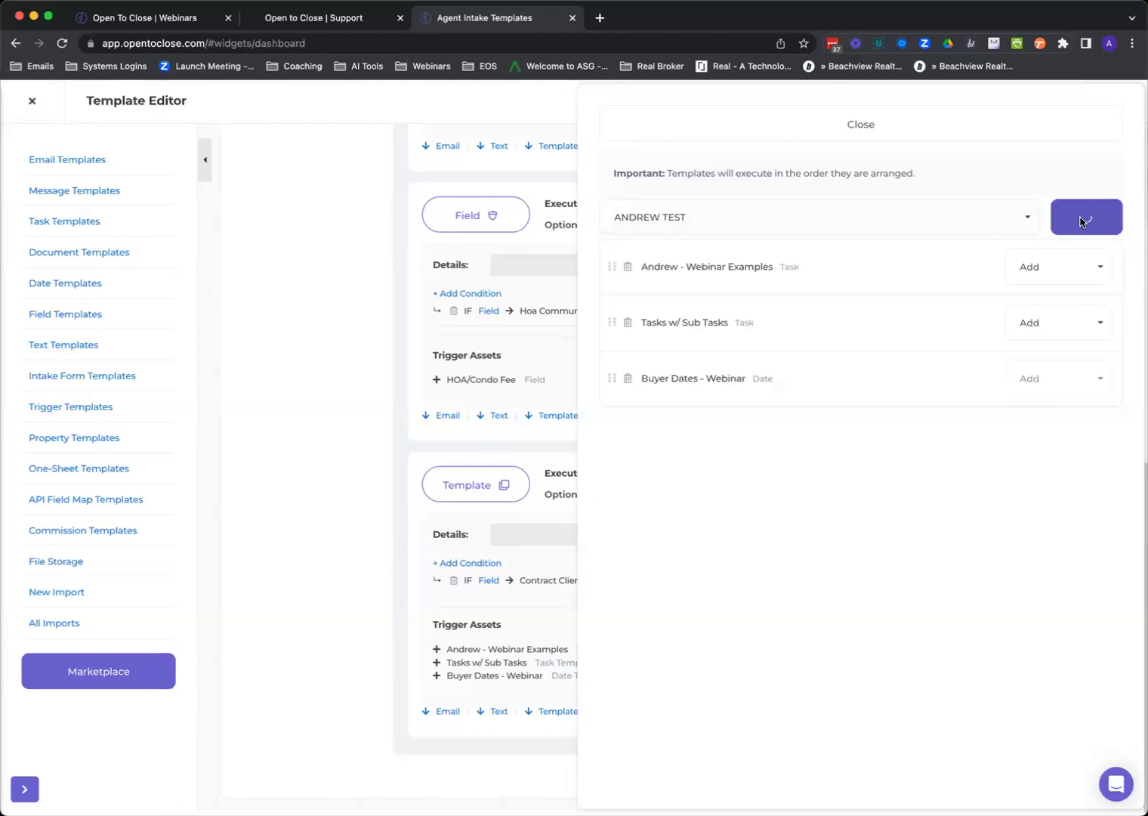
left_click(838, 125)
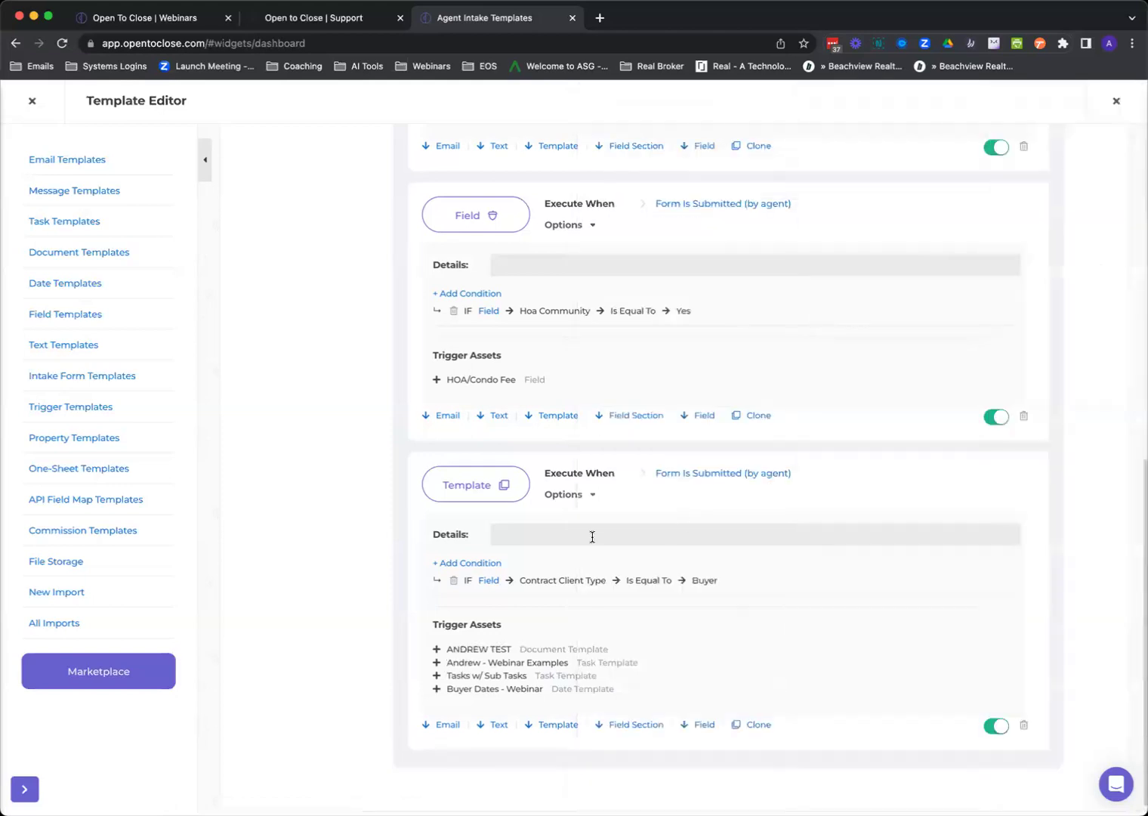
scroll(589, 469, "up", 10)
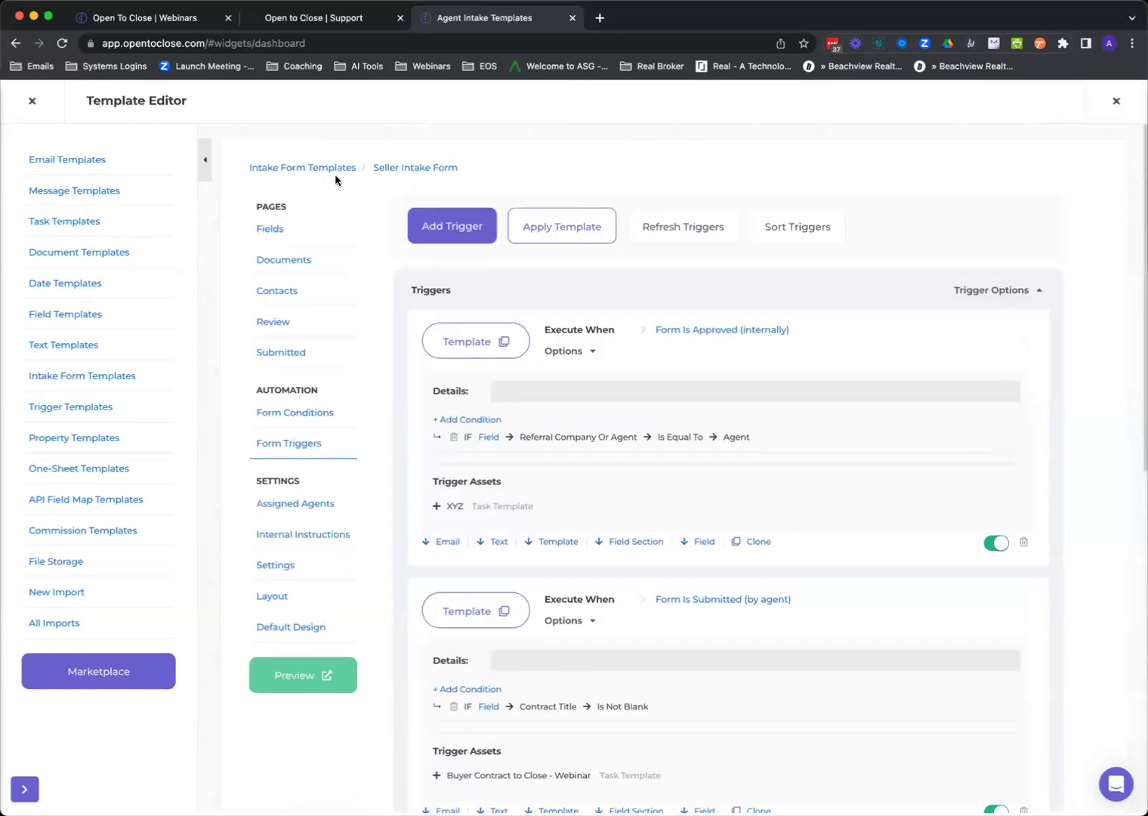
Create a Form Submitted (by agent) trigger using the Add or Remove Template function.
left_click(429, 227)
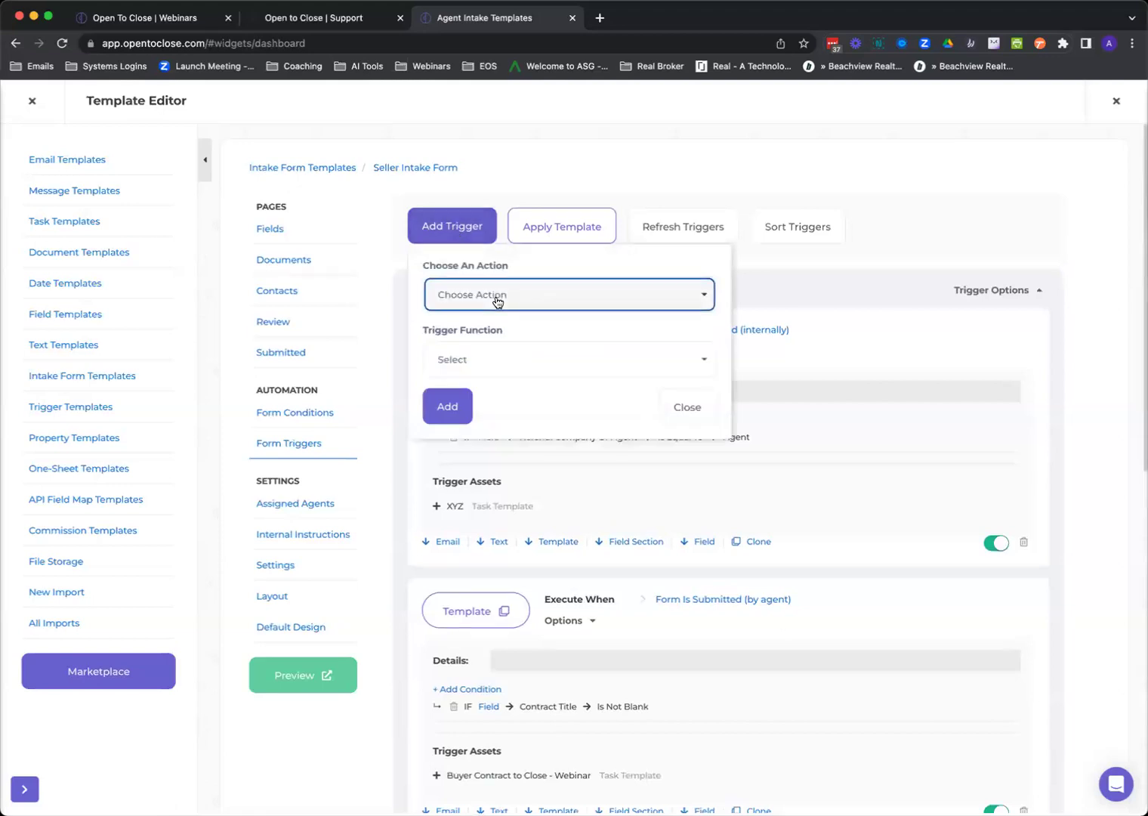
left_click(496, 297)
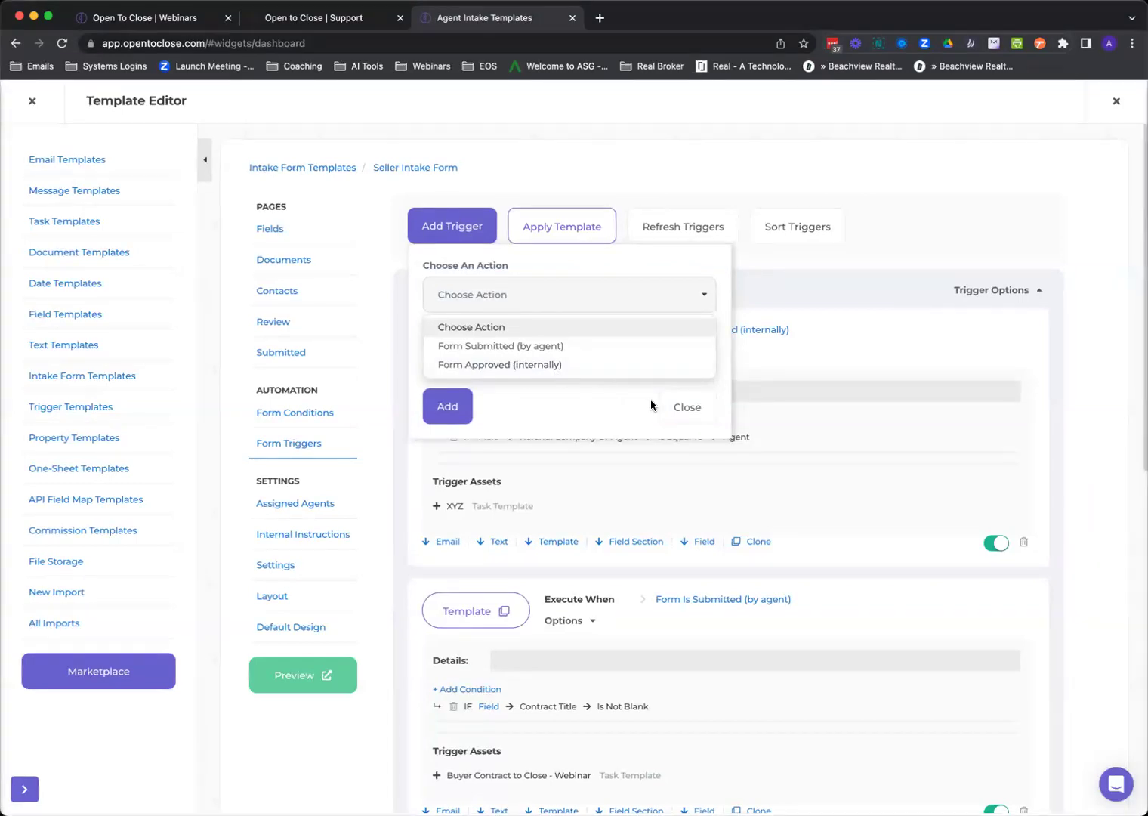
left_click(540, 346)
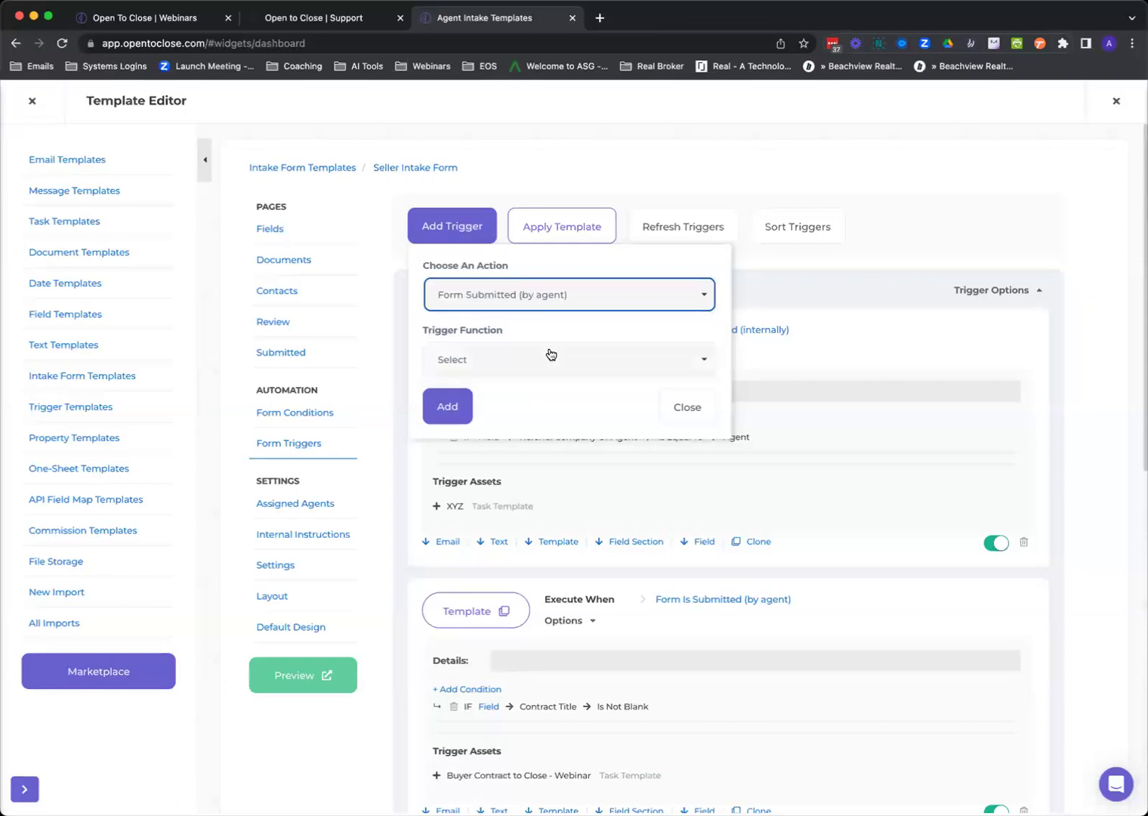
left_click(515, 359)
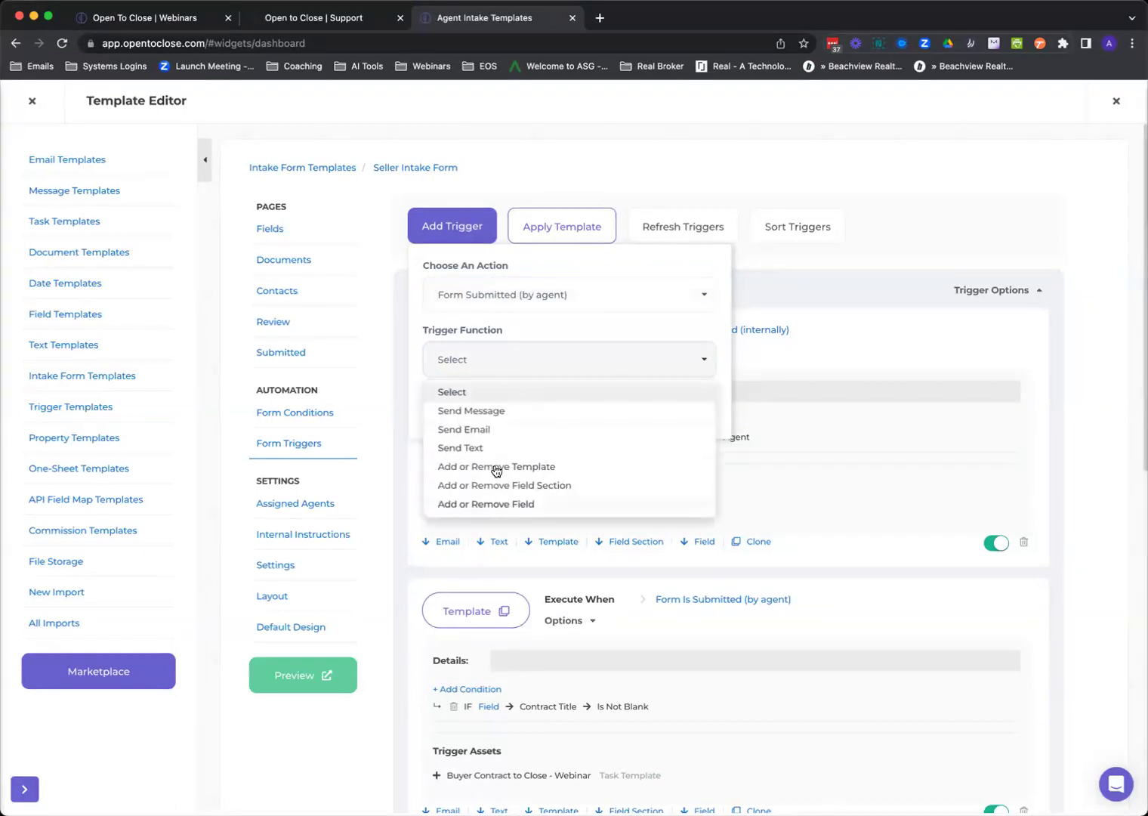
left_click(521, 470)
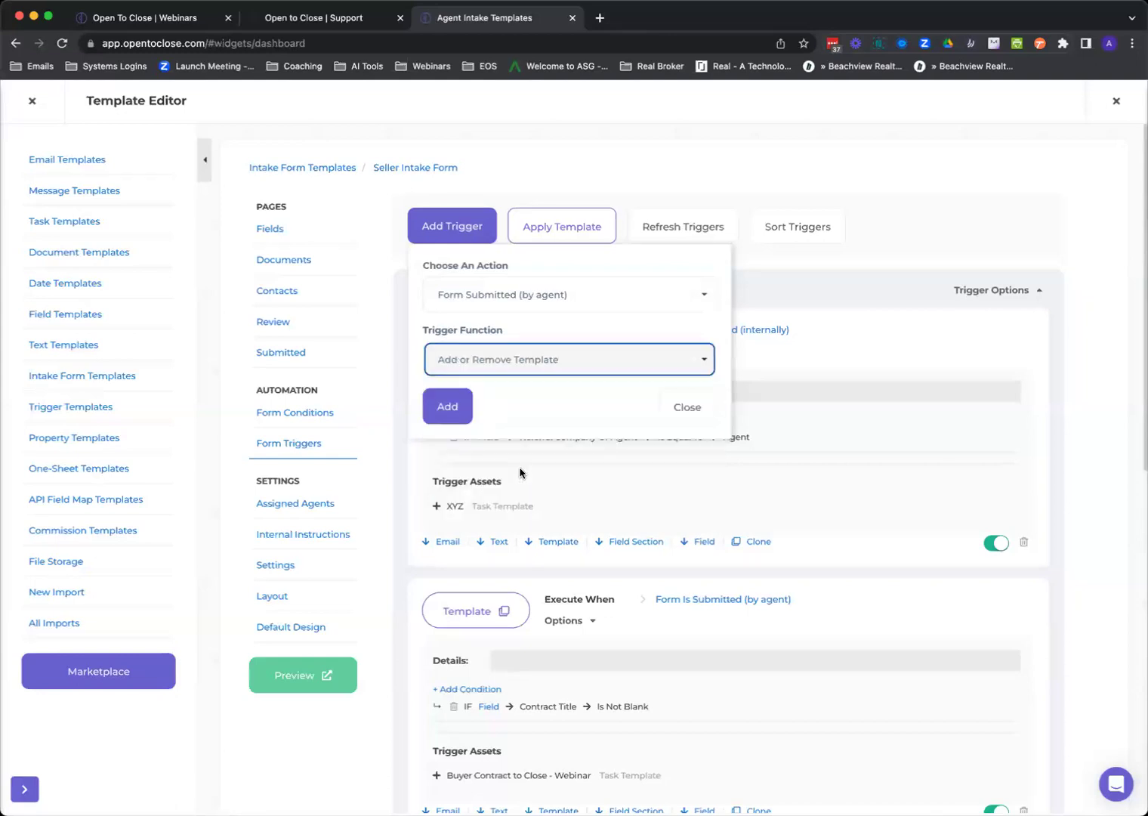
left_click(459, 411)
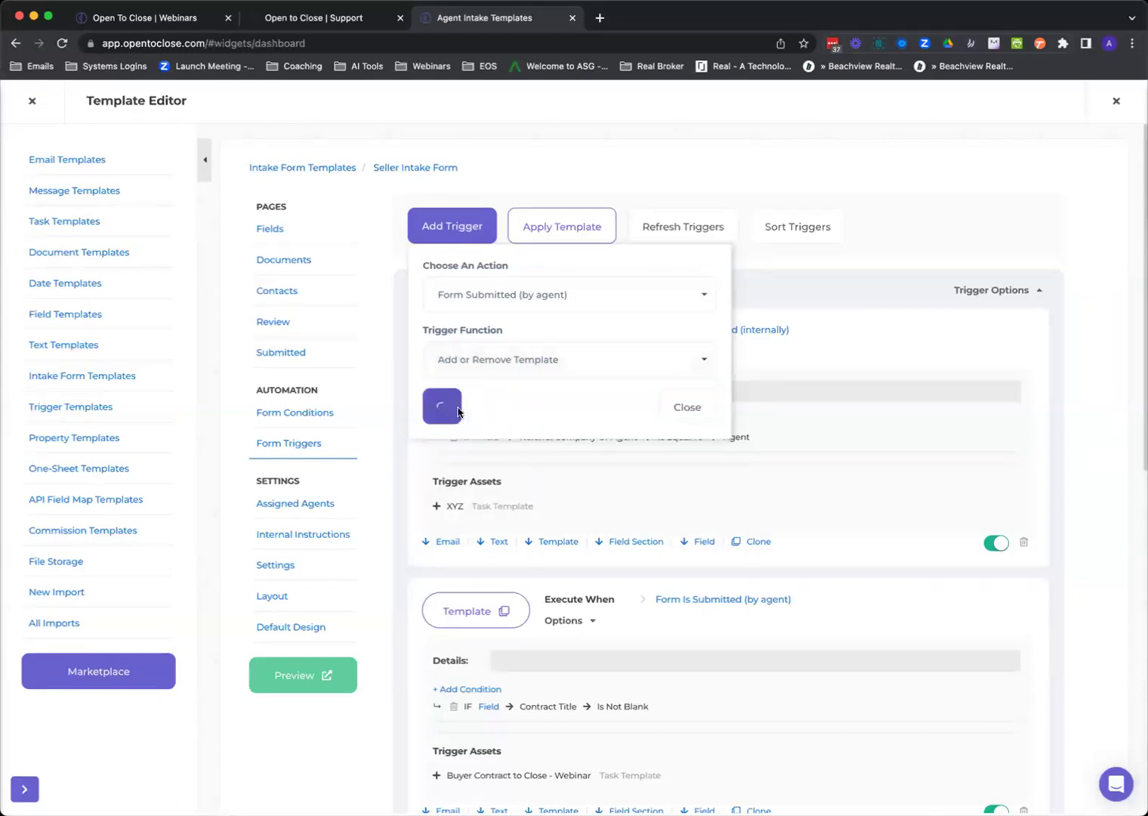
Attach the HOA Docs and ANDREW TEST templates to the new trigger.
left_click(739, 218)
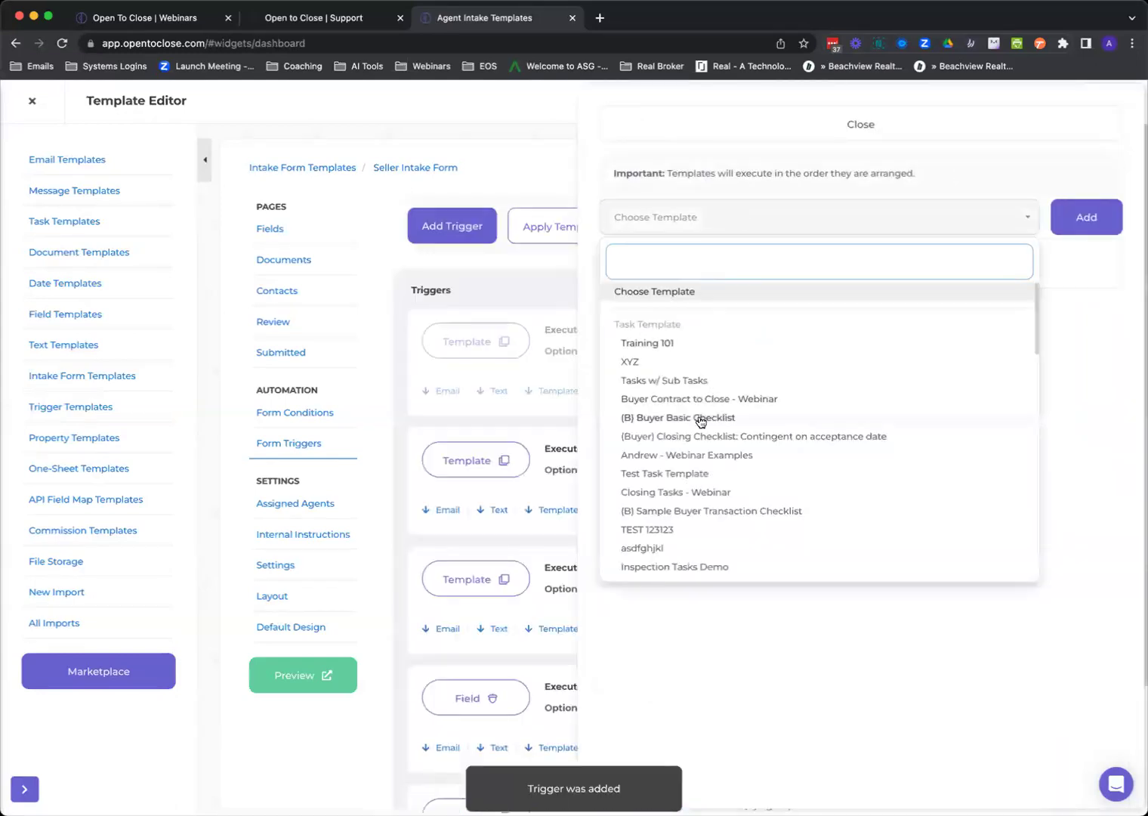
scroll(695, 420, "down", 5)
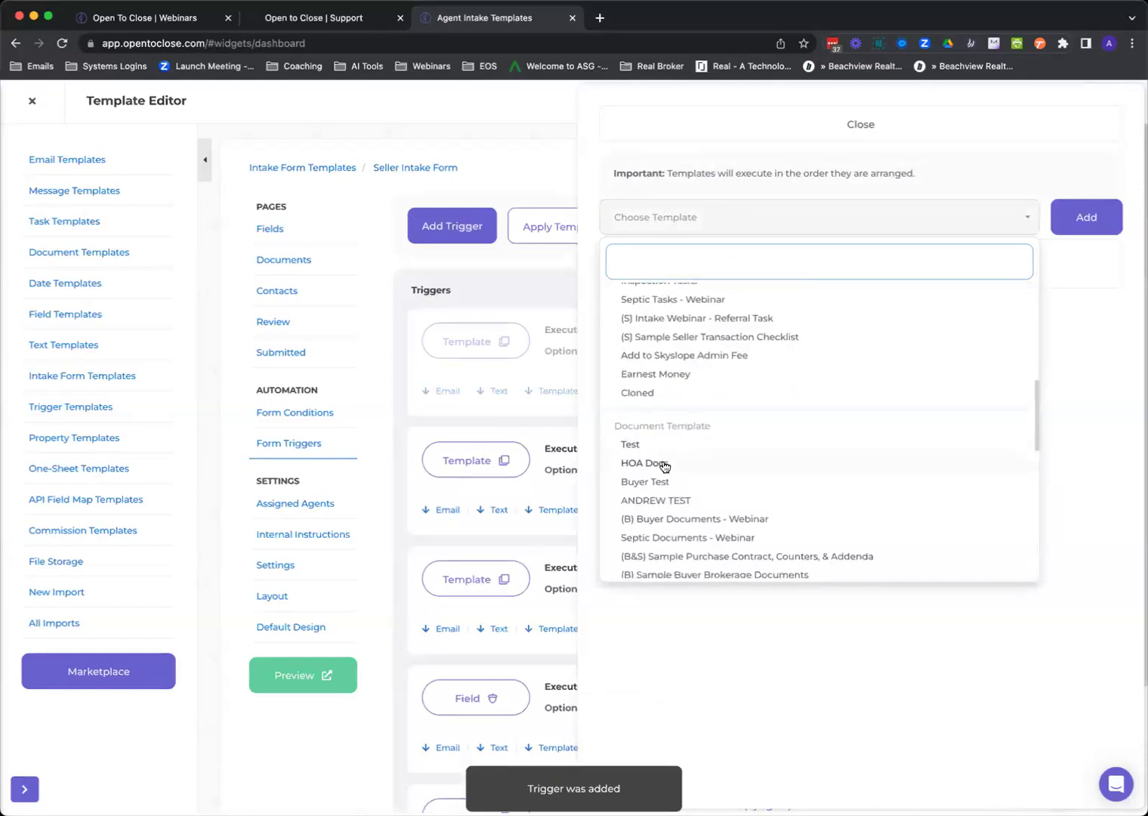
left_click(662, 463)
left_click(1052, 221)
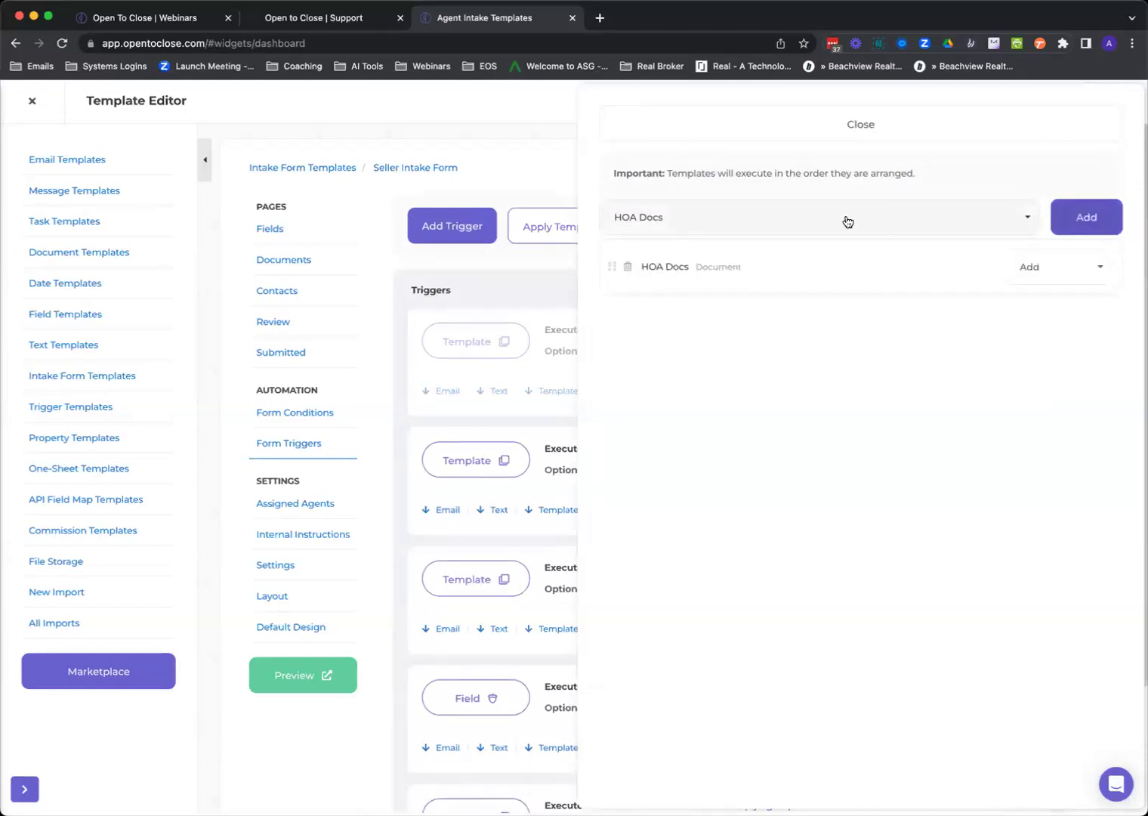
left_click(846, 220)
left_click(679, 455)
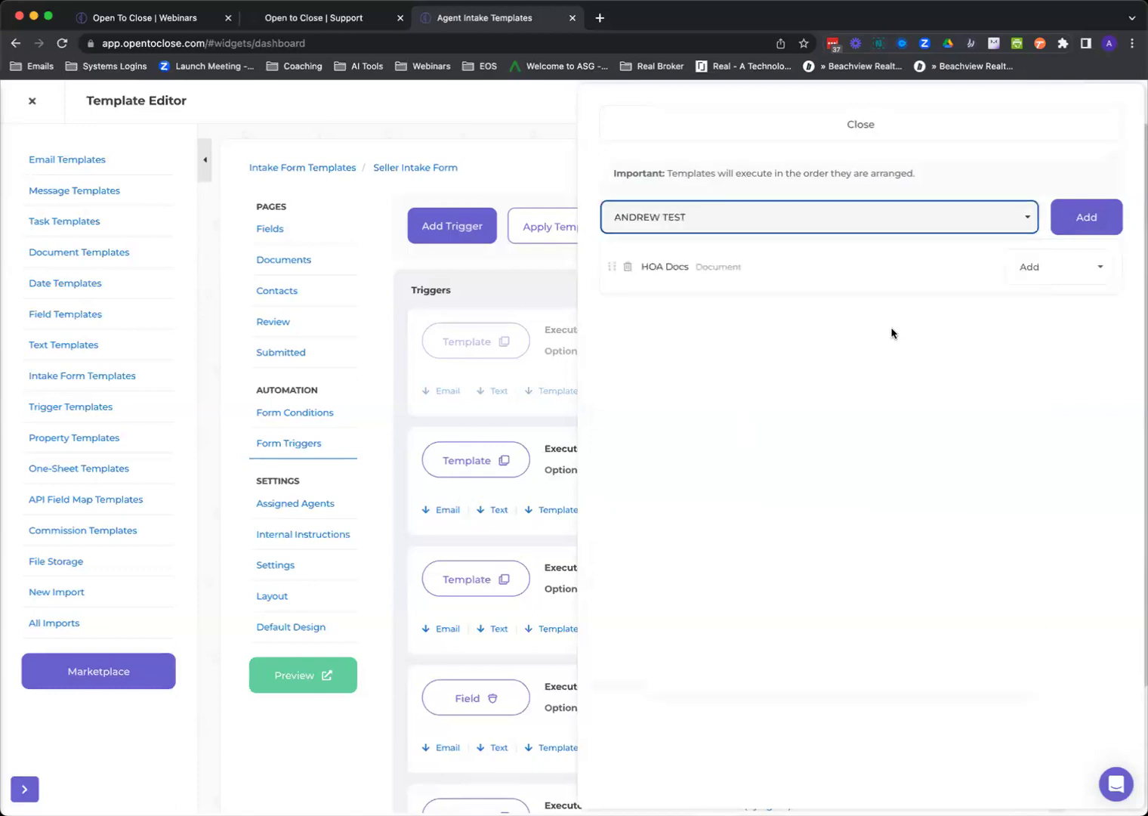
left_click(1084, 217)
left_click(815, 127)
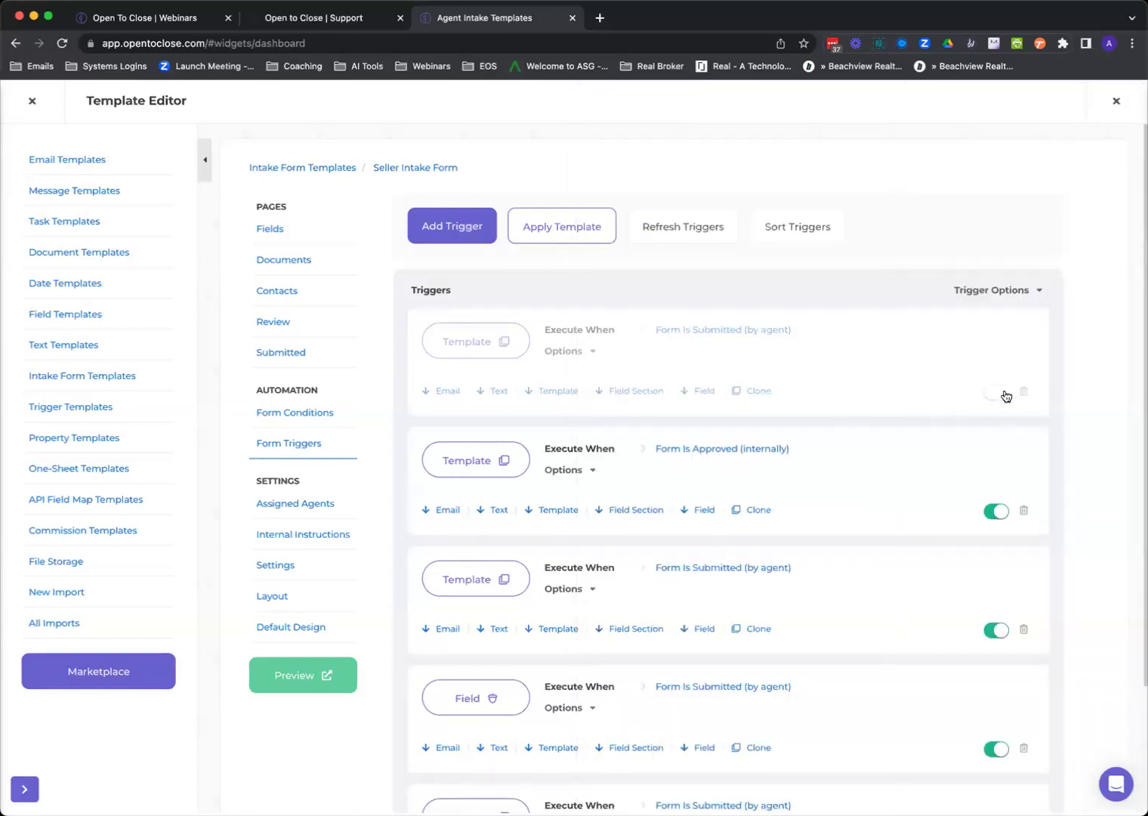
Add a Property Field condition: Referred By Is Not Blank, found by searching 'refe'.
left_click(588, 352)
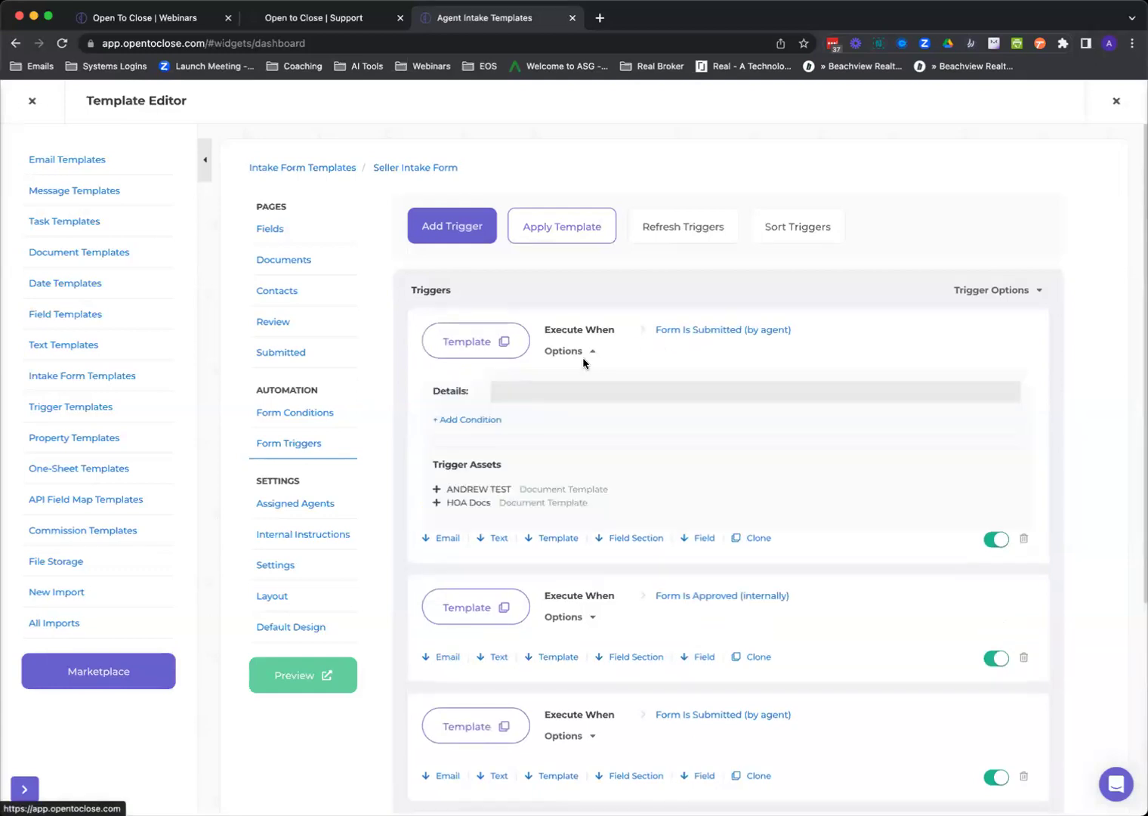
left_click(466, 420)
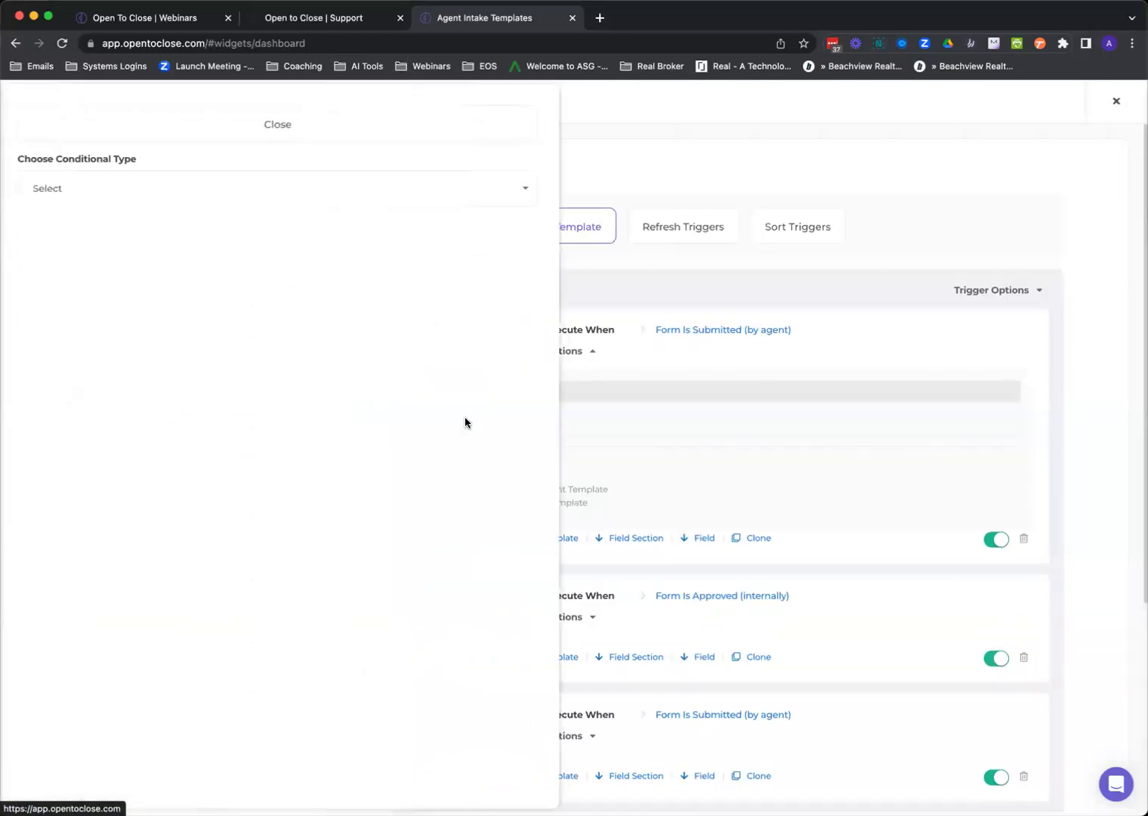
left_click(155, 201)
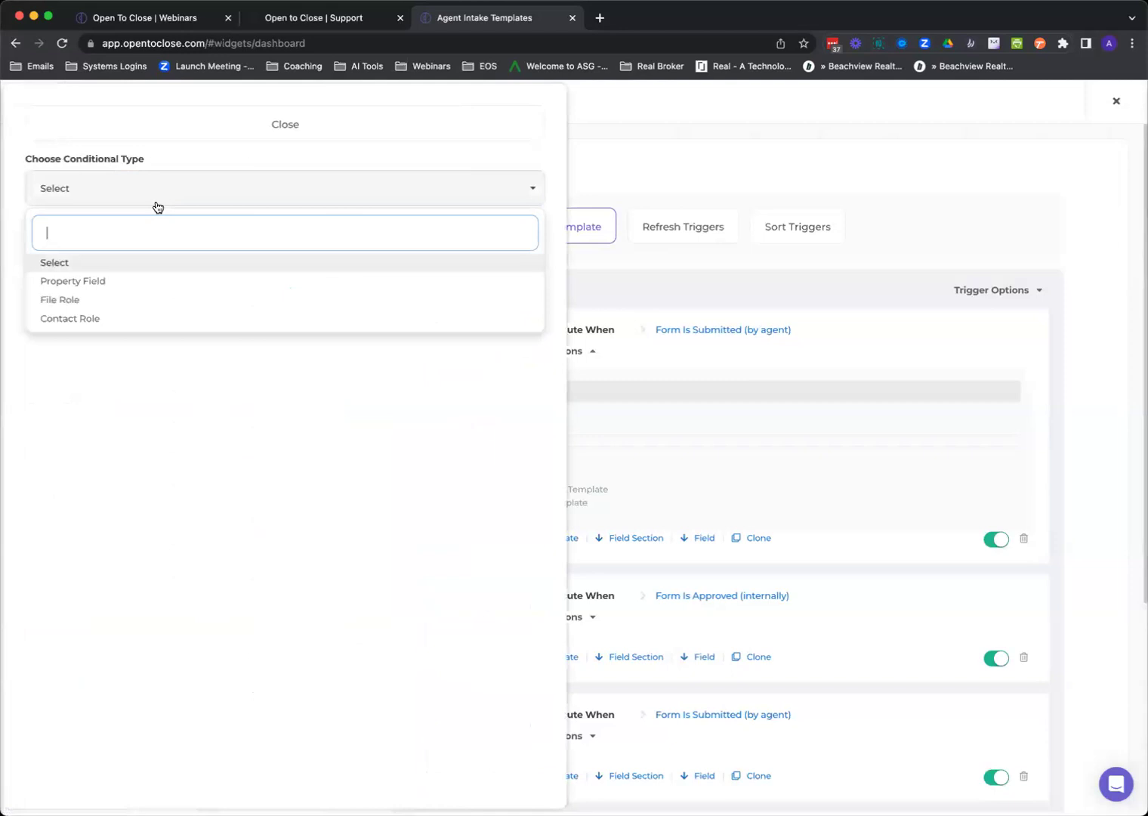
left_click(123, 282)
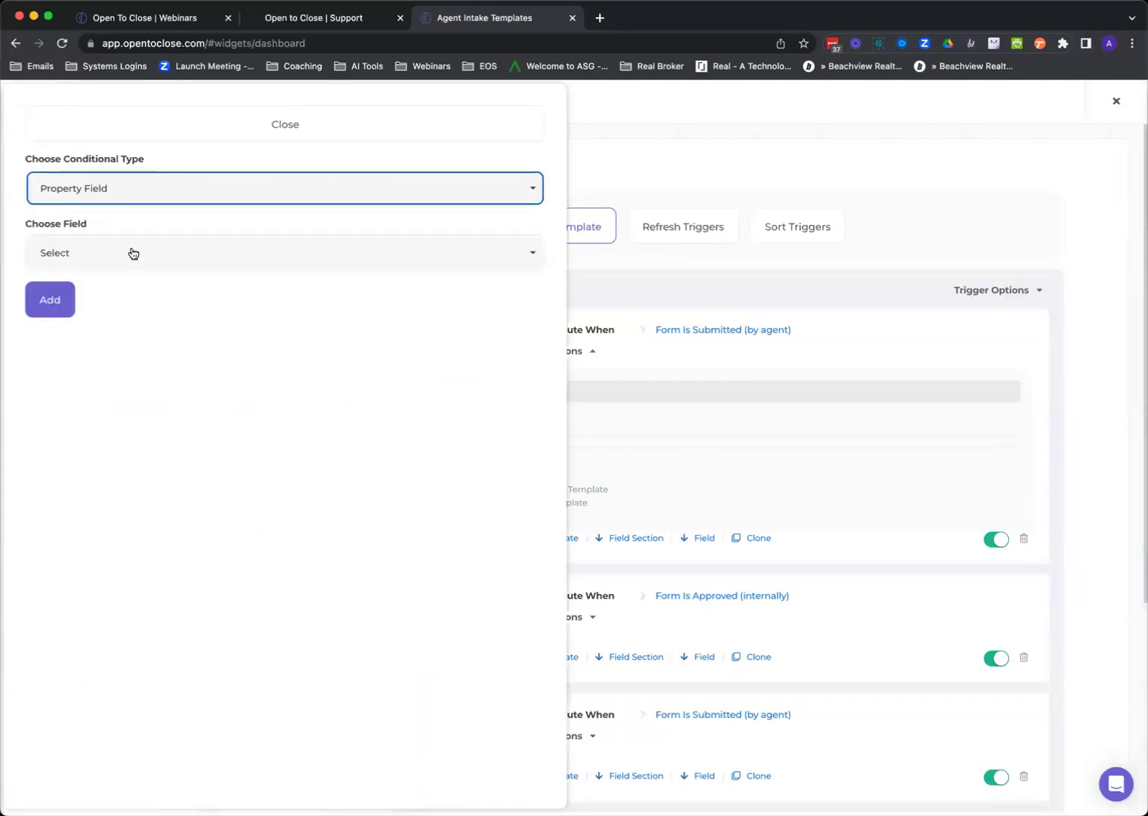
left_click(133, 254)
type("refe")
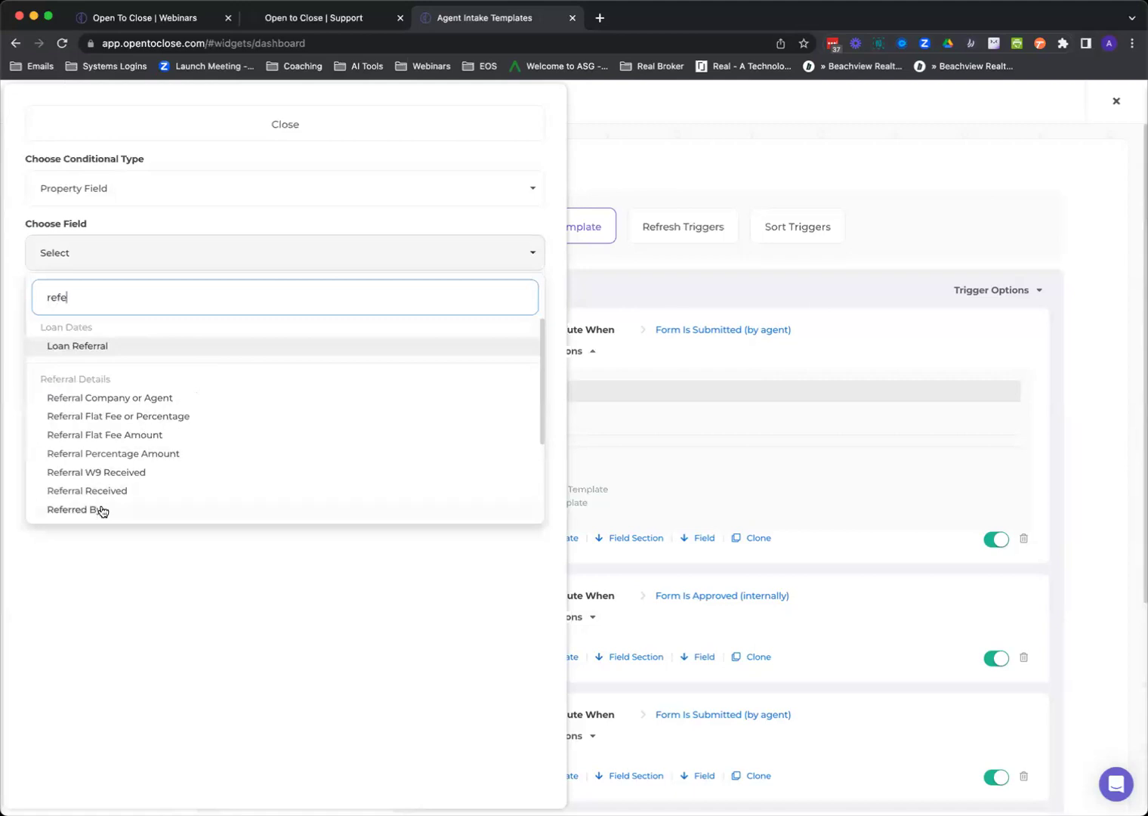
scroll(115, 476, "down", 3)
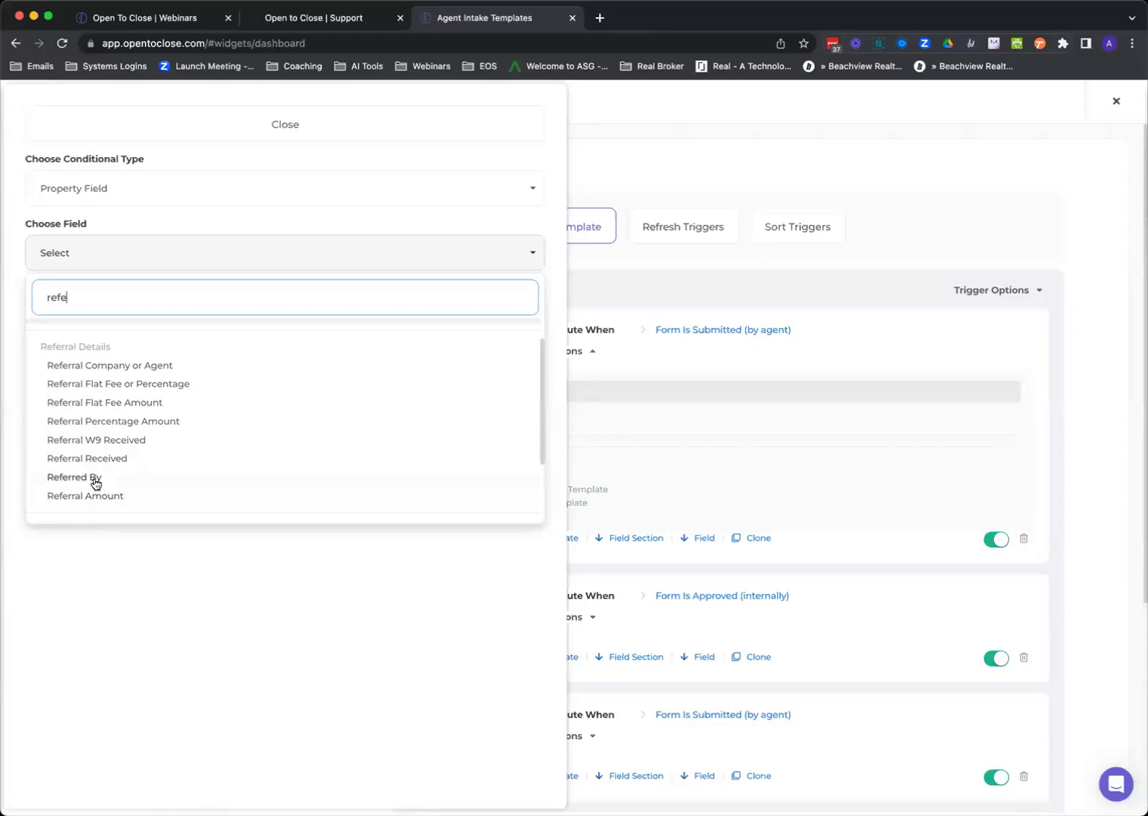
left_click(92, 477)
left_click(106, 322)
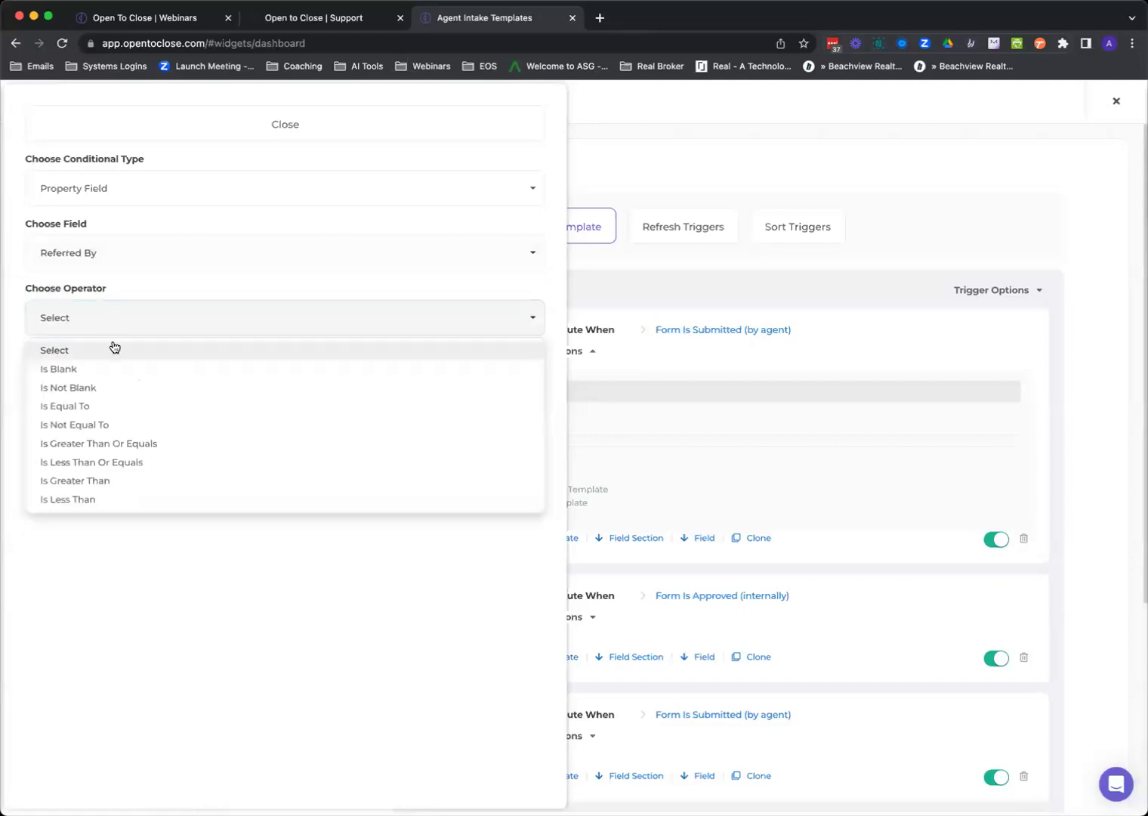
left_click(100, 386)
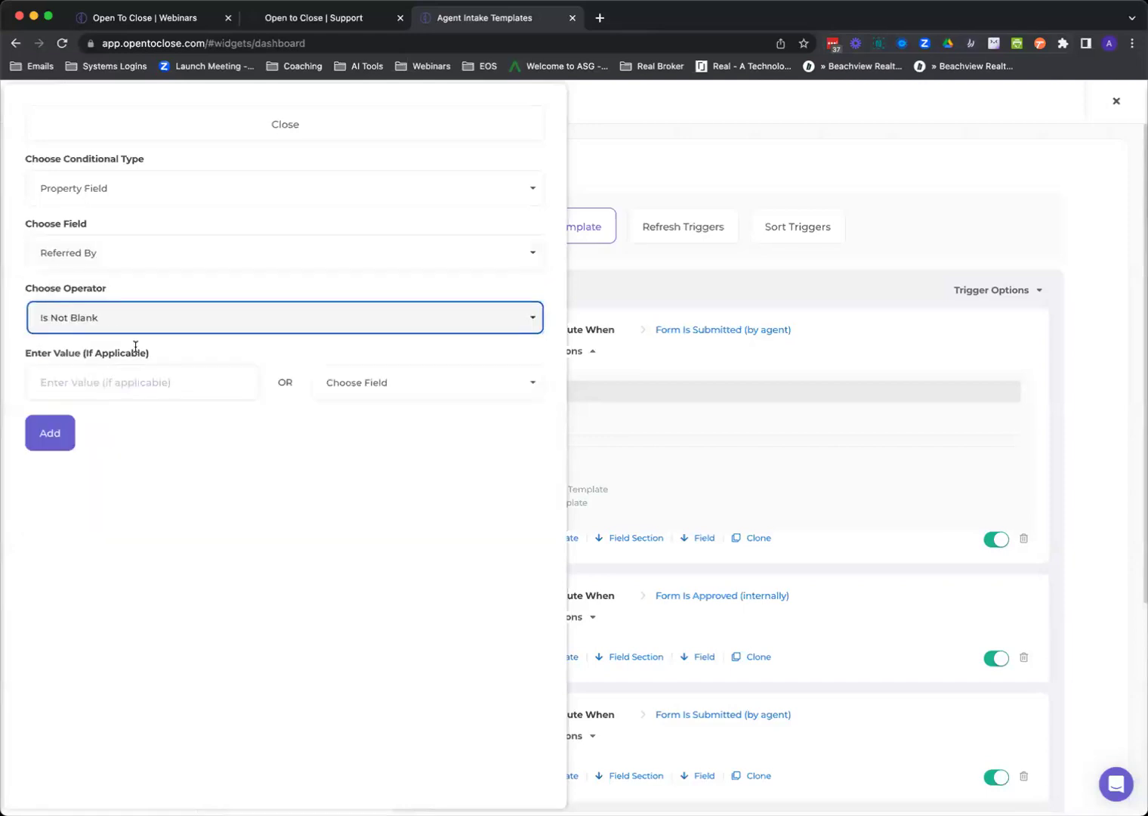
left_click(48, 433)
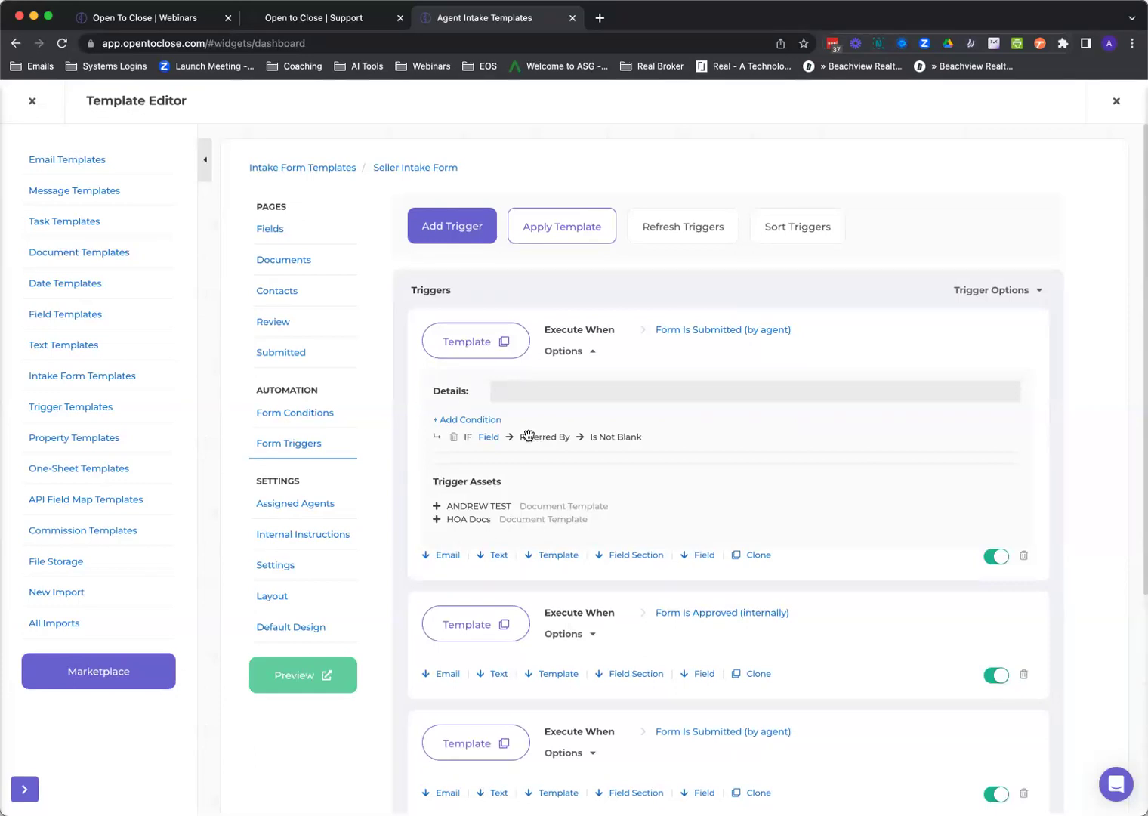
left_click(476, 420)
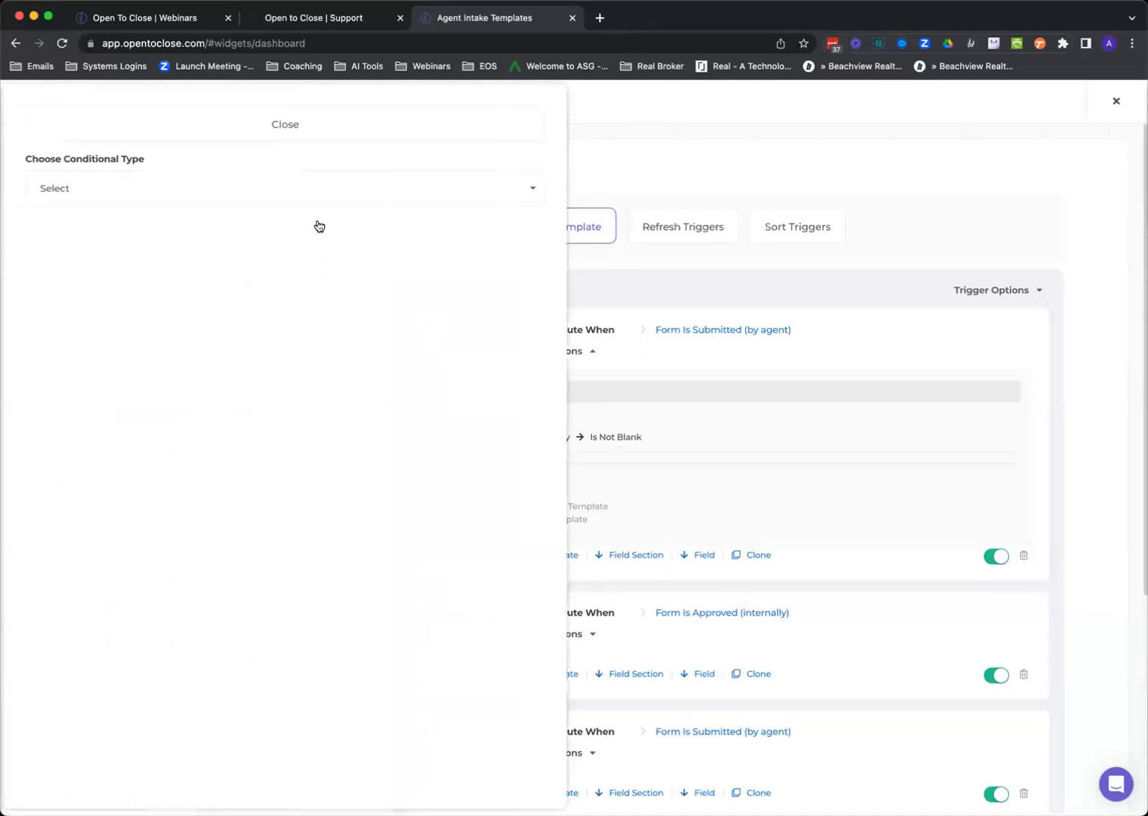
Add a File Role condition requiring the 3rd File role to exist.
left_click(310, 189)
left_click(274, 299)
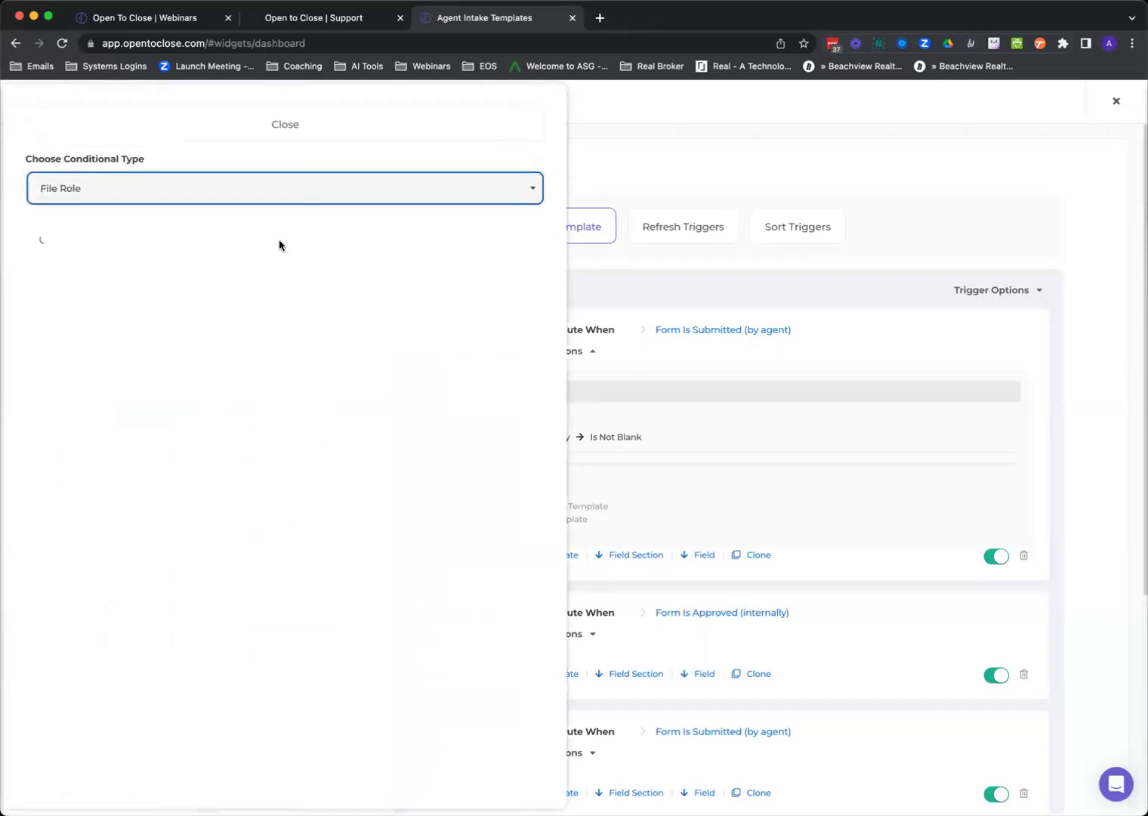
left_click(276, 254)
left_click(229, 384)
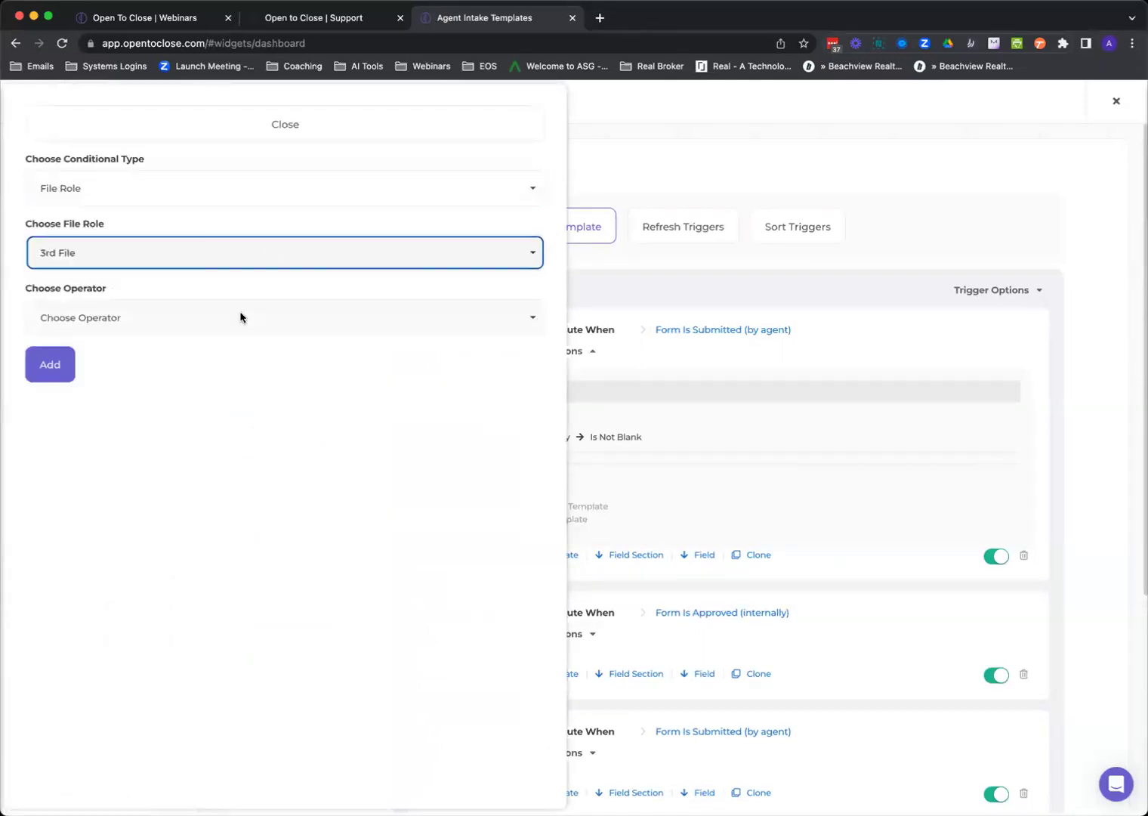
left_click(235, 326)
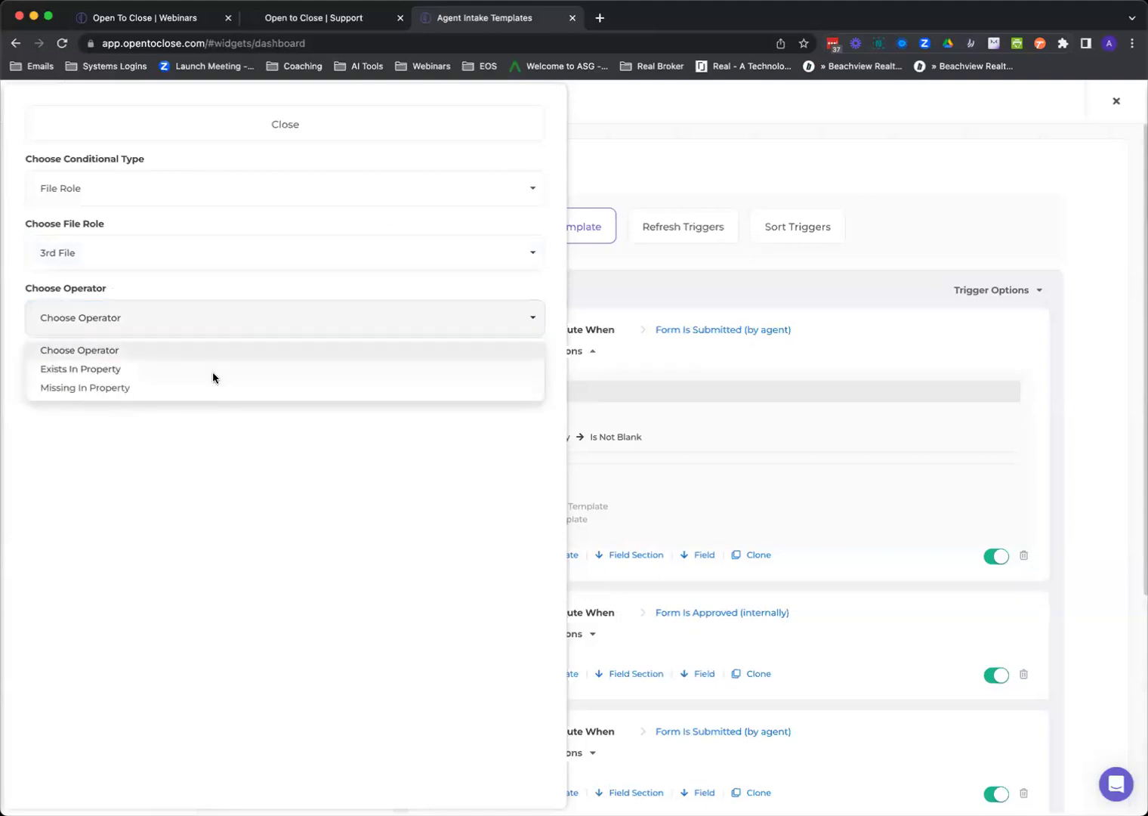
left_click(213, 370)
left_click(61, 371)
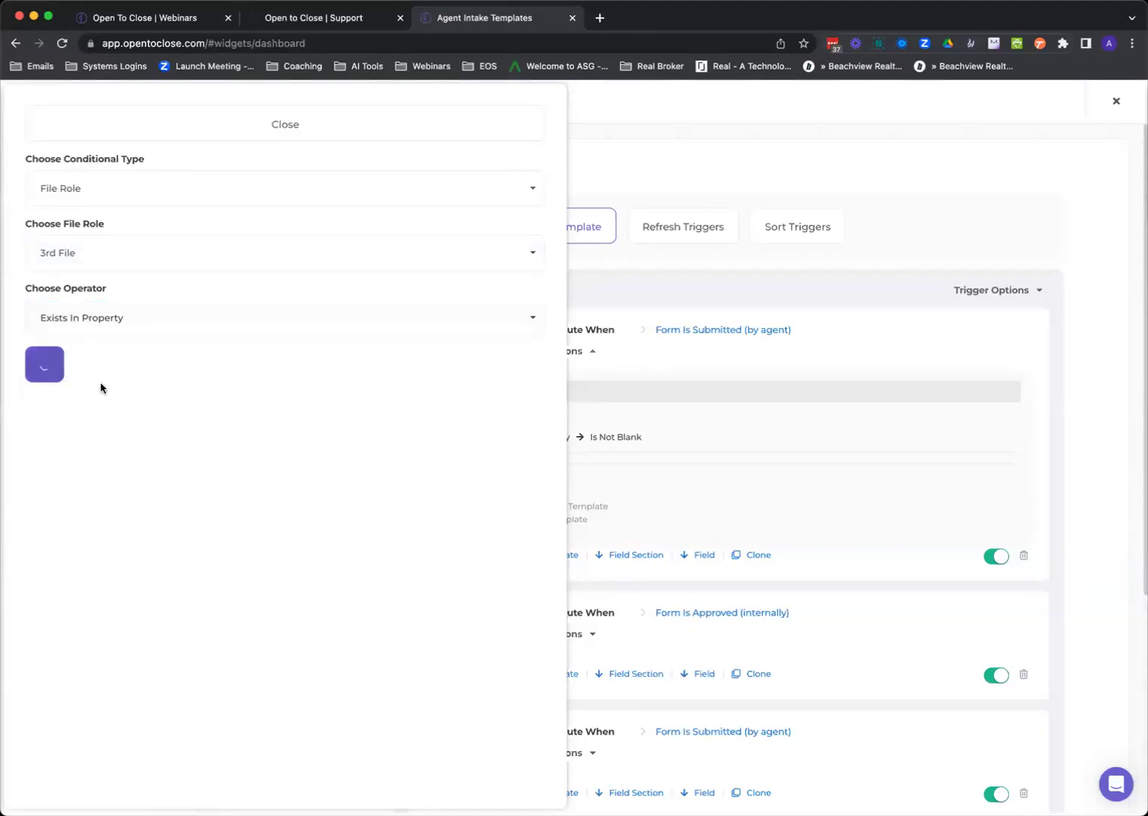
left_click(311, 135)
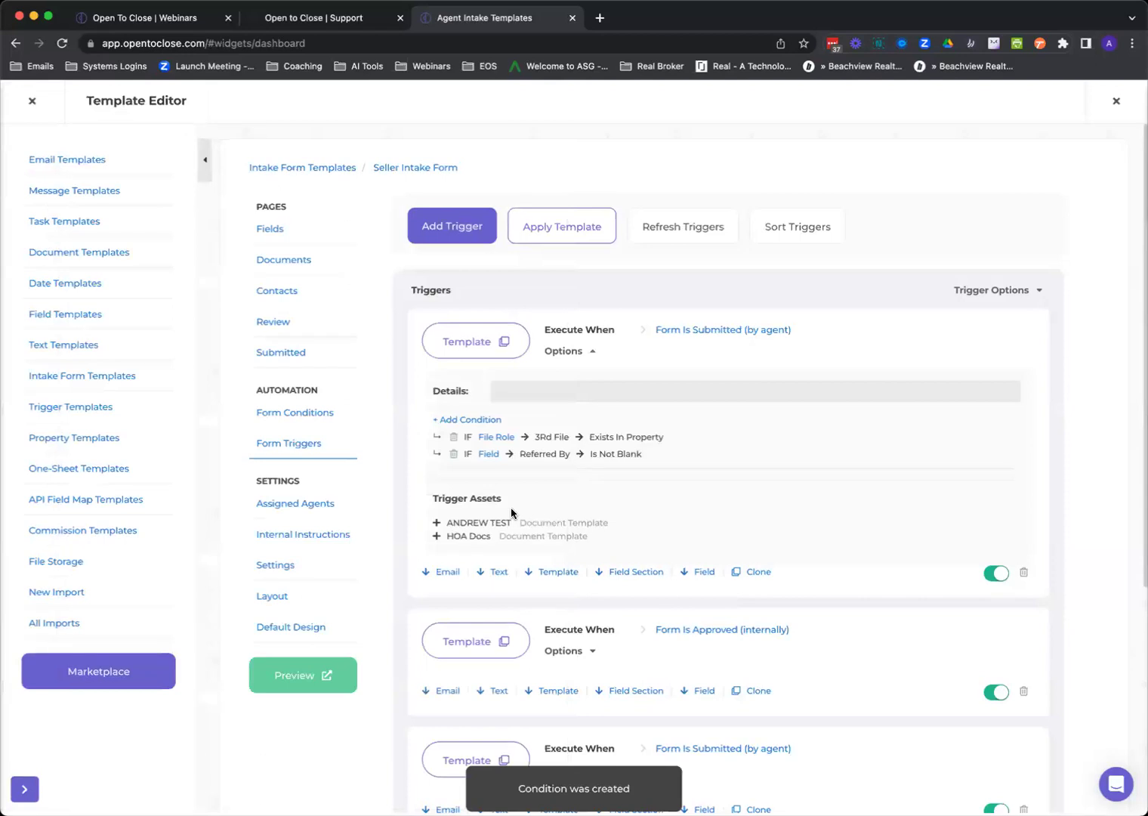
Add a child condition requiring the Additional Rooms property field to be blank.
left_click(490, 457)
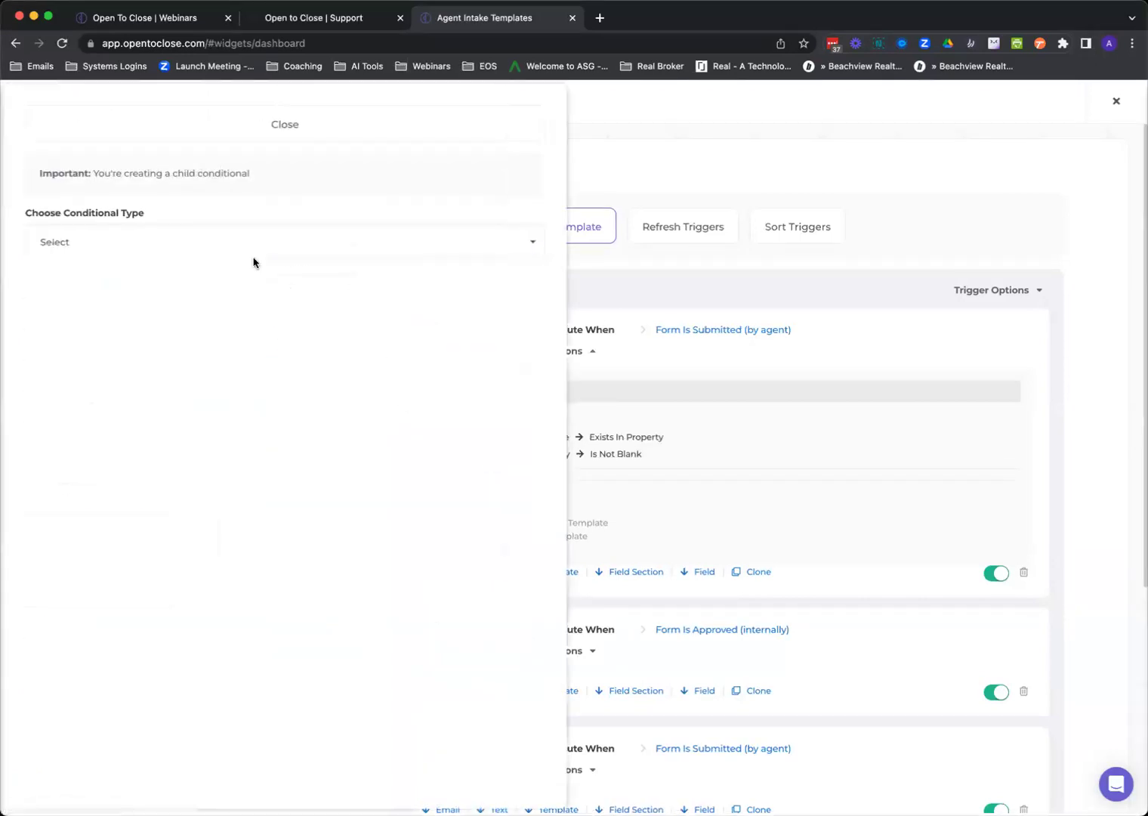
left_click_drag(147, 173, 249, 173)
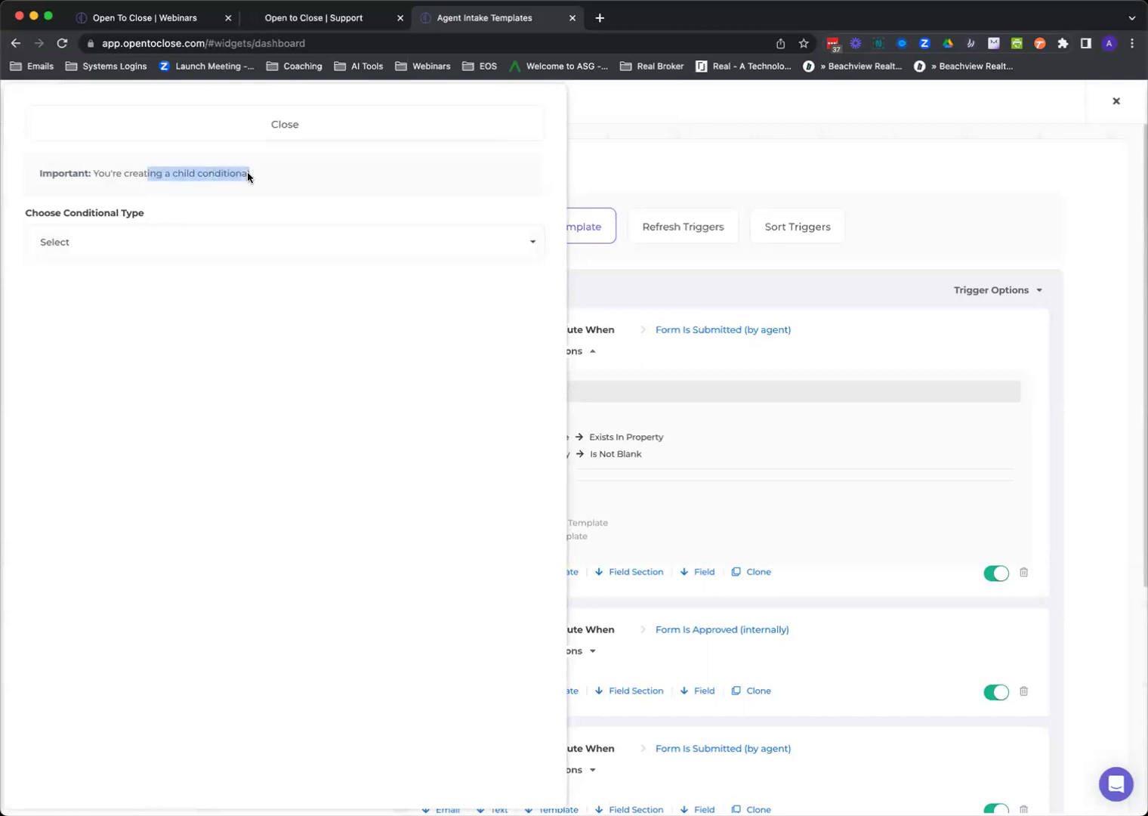
left_click(120, 252)
left_click(102, 335)
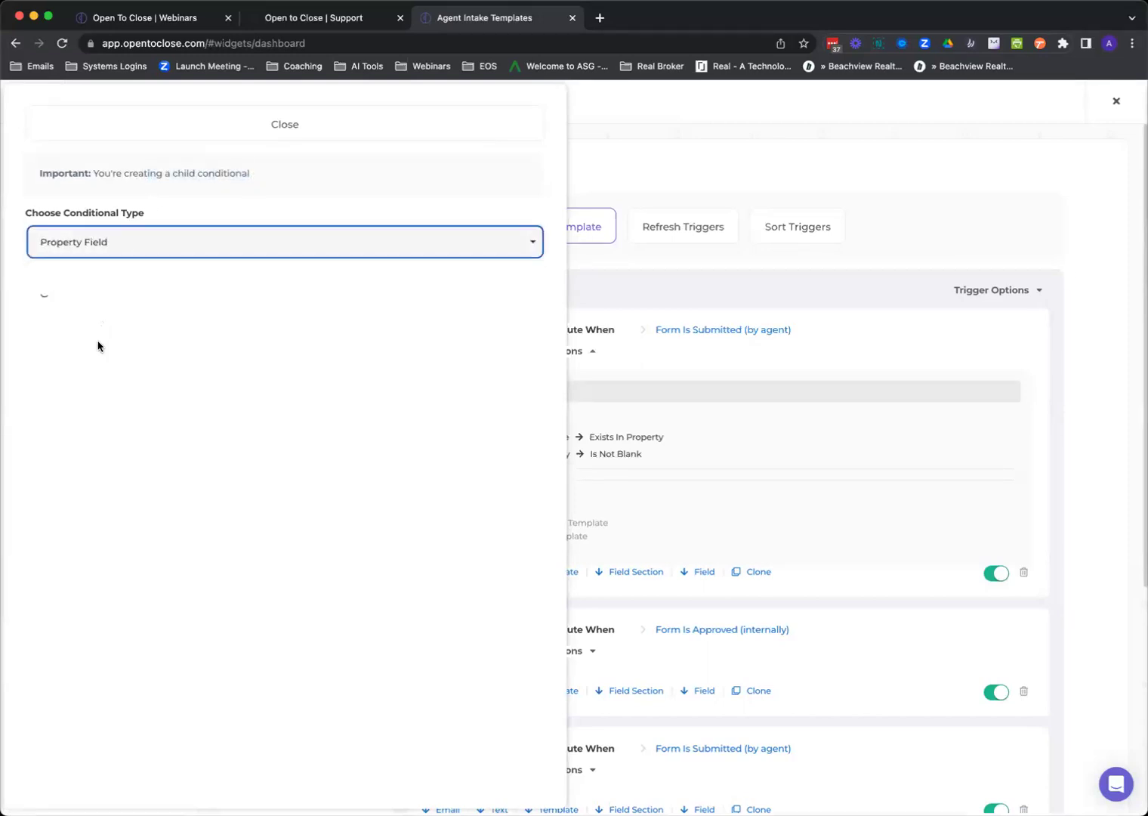
left_click(90, 311)
left_click(79, 435)
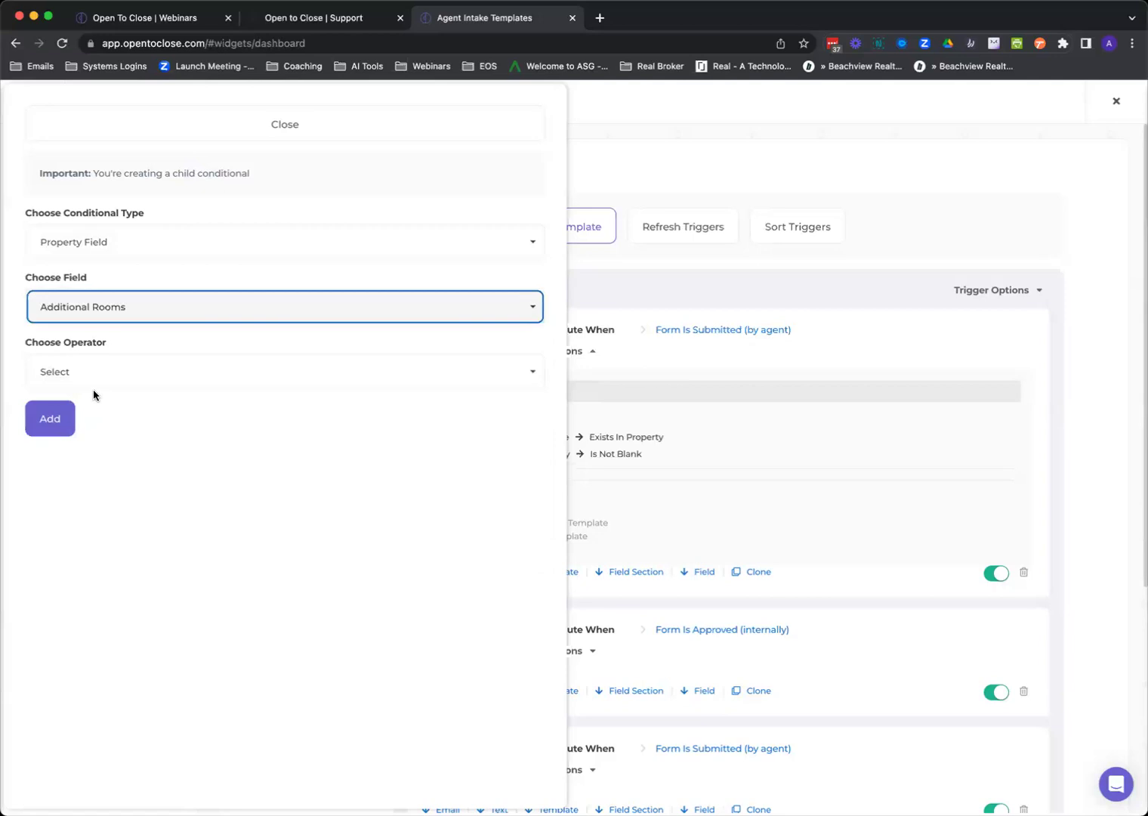
left_click(93, 378)
left_click(89, 423)
left_click(64, 488)
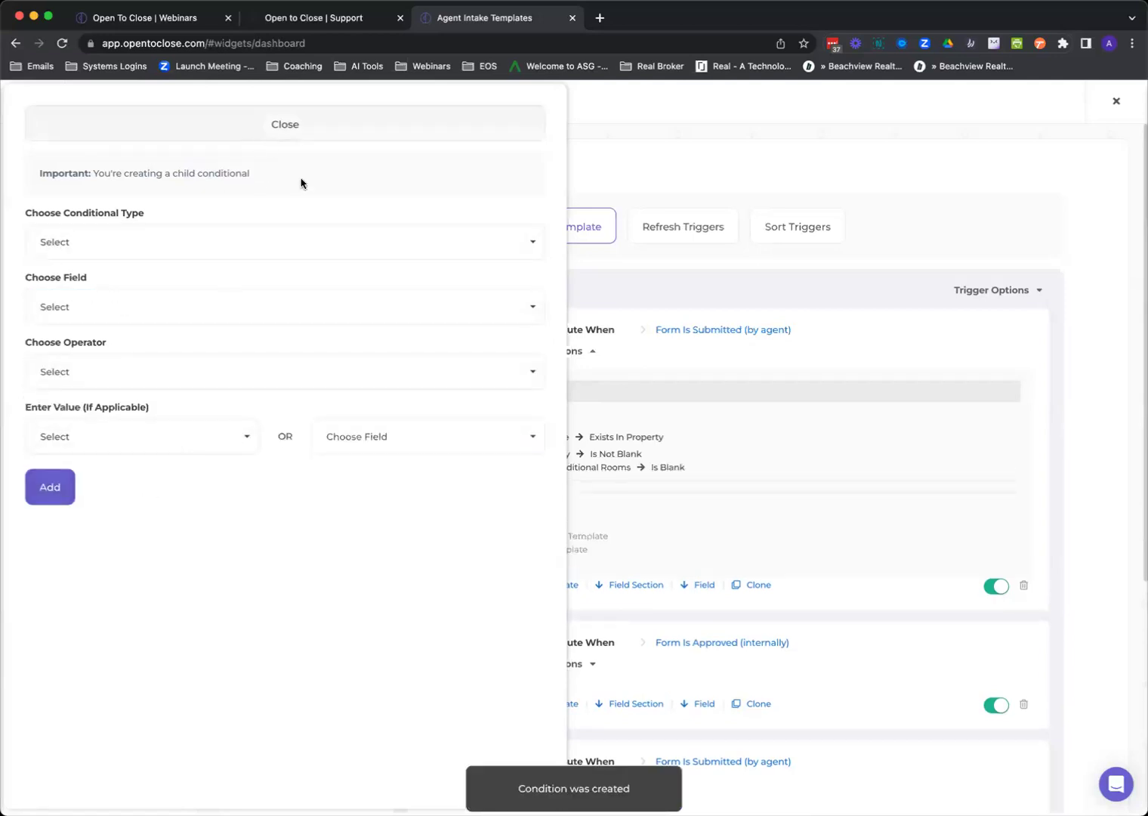
left_click(287, 124)
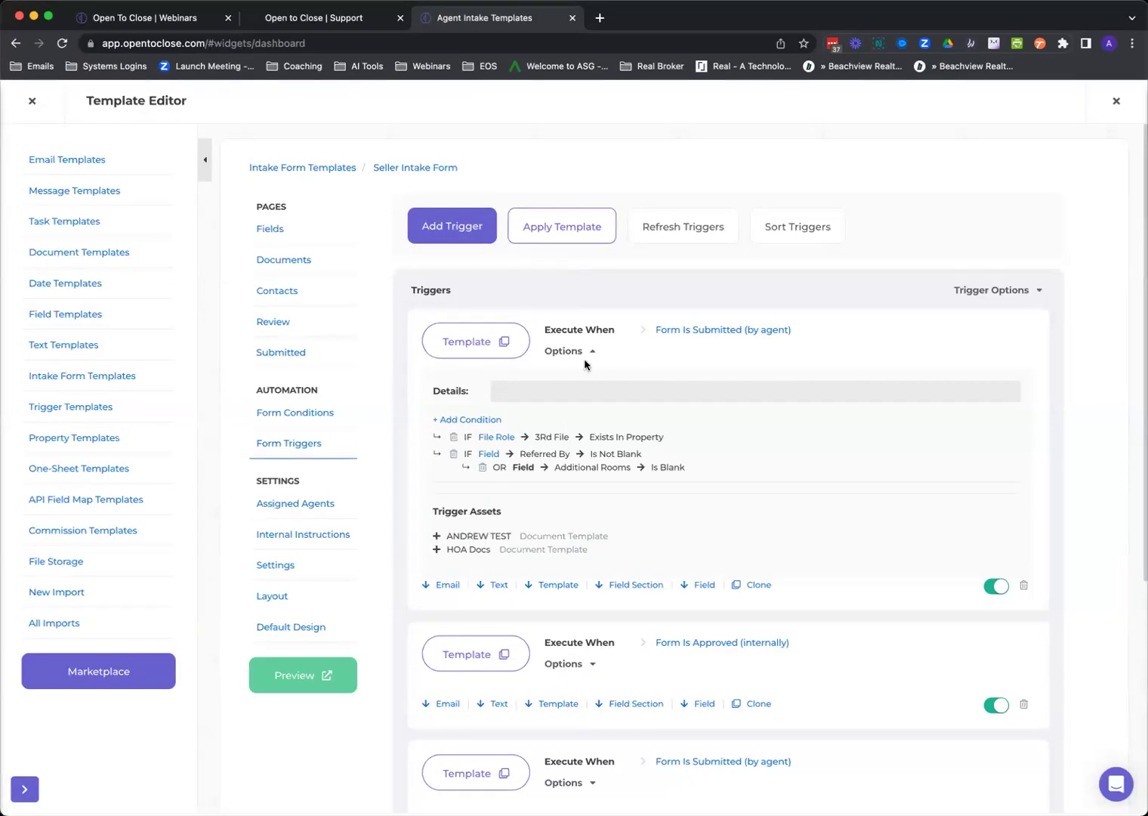
left_click(500, 347)
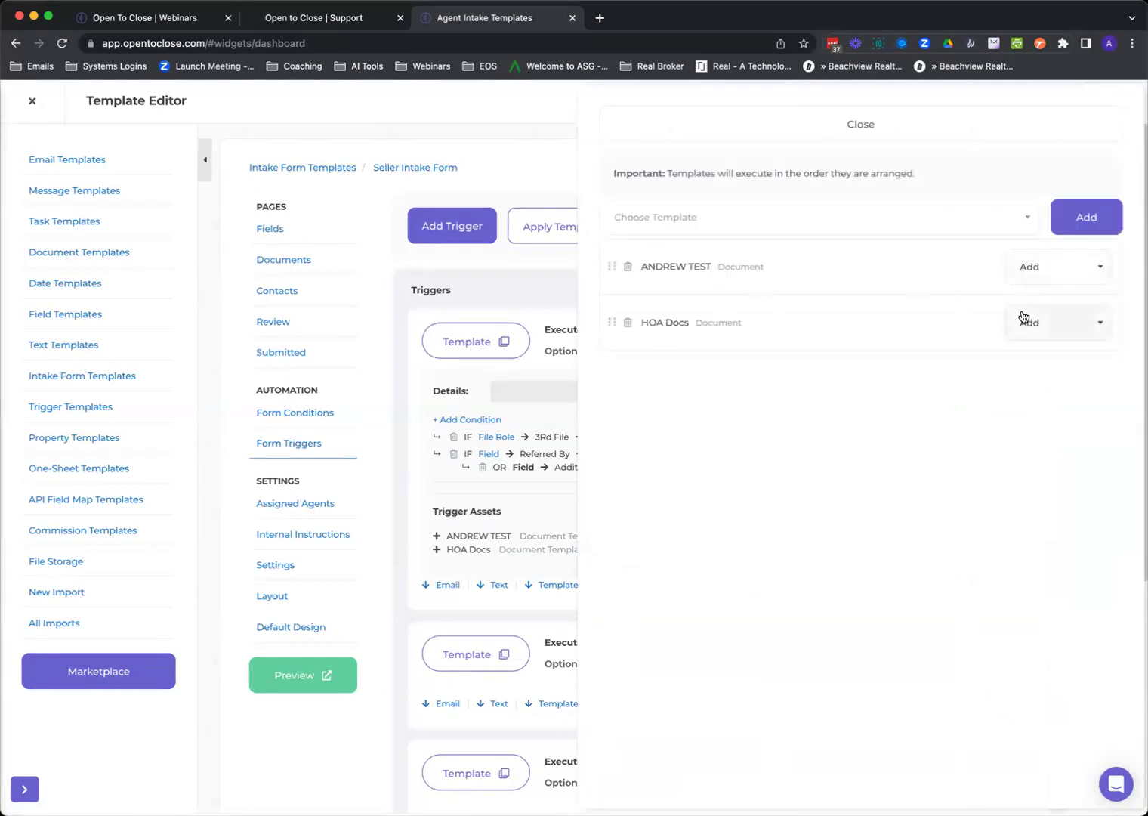
left_click(888, 137)
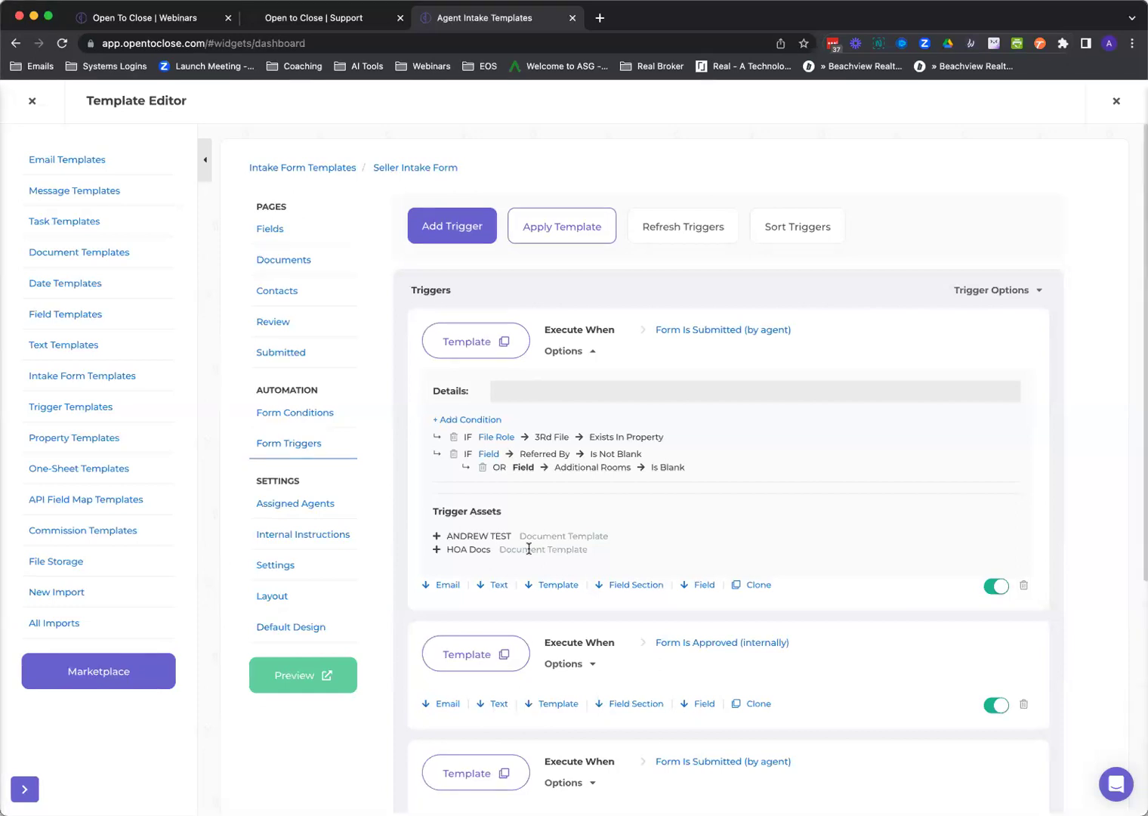
scroll(575, 545, "down", 5)
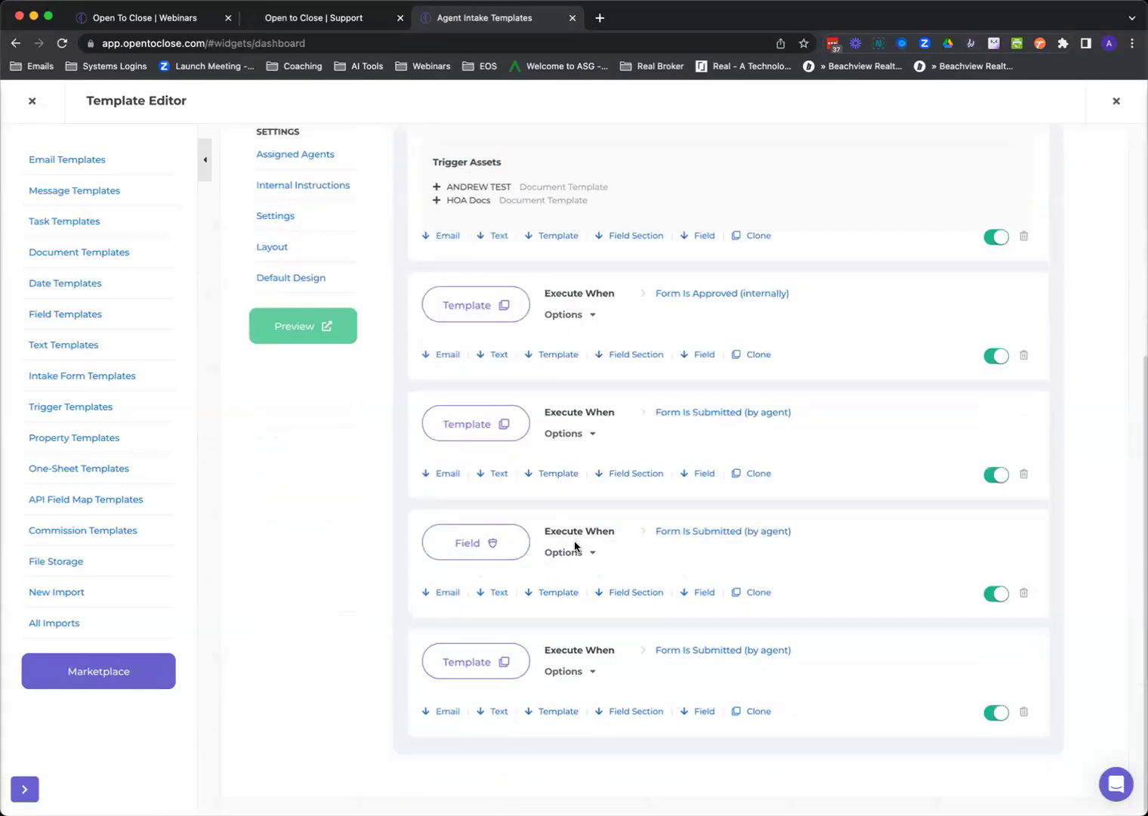
Expand the last trigger's Options to review its Buyer condition and four templates.
left_click(577, 676)
scroll(576, 677, "down", 3)
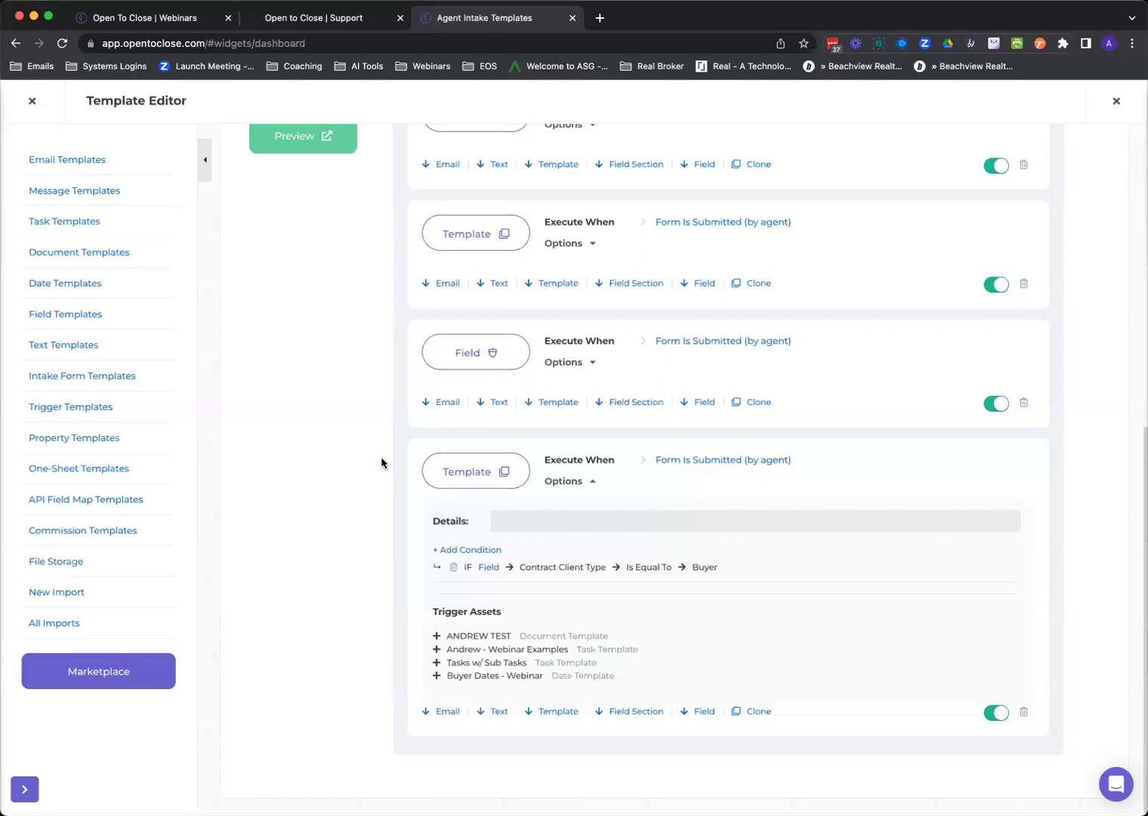
scroll(381, 462, "up", 7)
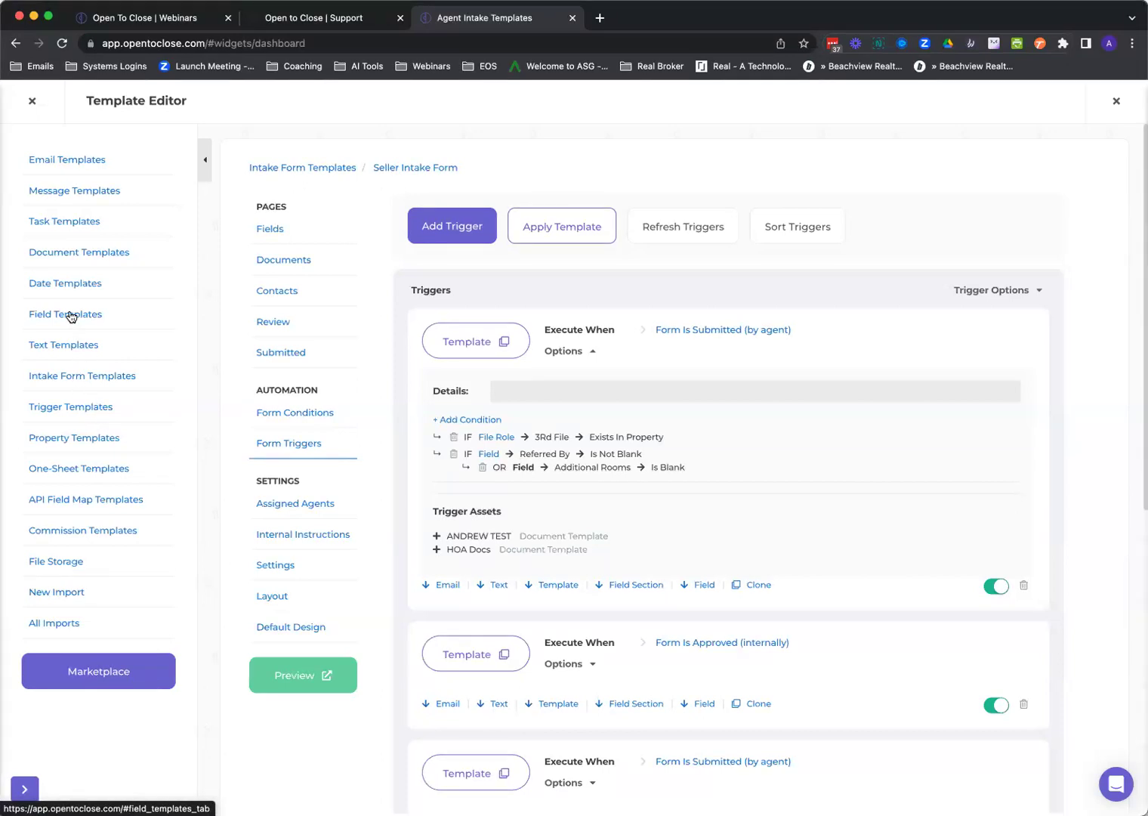
Start a new property with a numeric title for Buyer Transaction Team, with team and agent portal users.
left_click(33, 102)
left_click(145, 167)
left_click(133, 204)
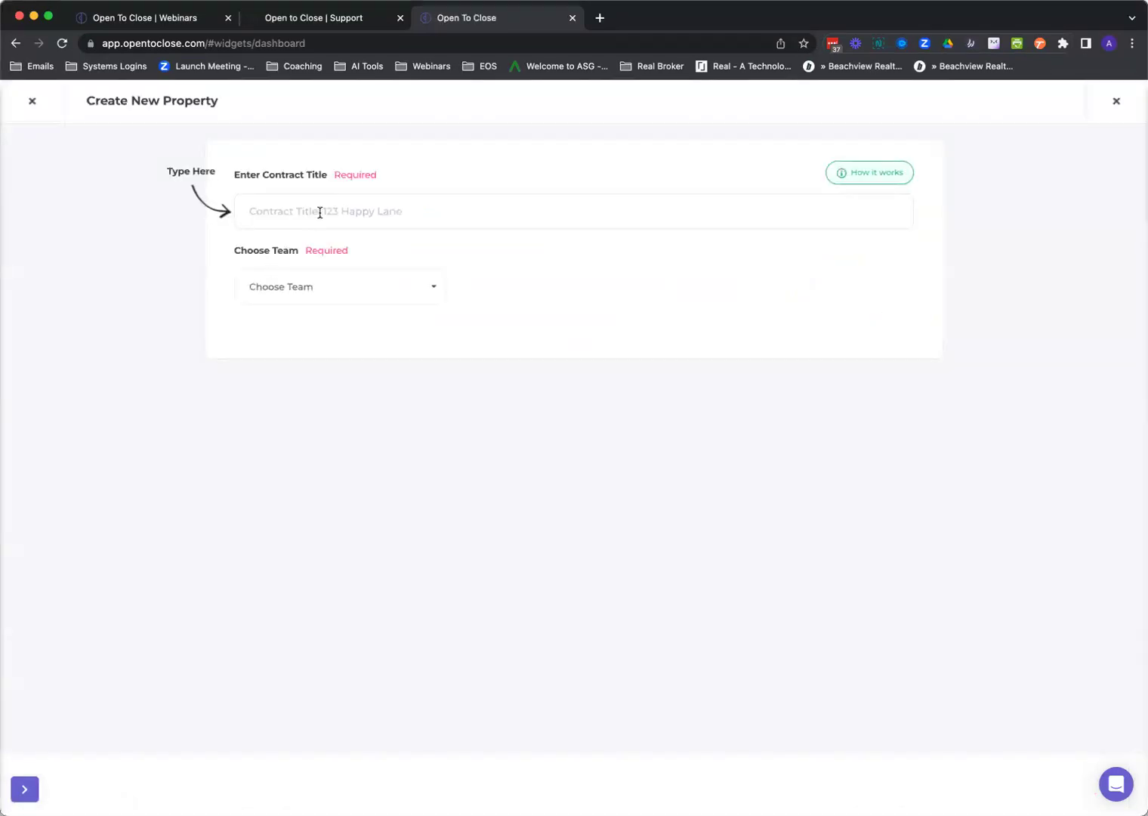
left_click(324, 214)
type("4352435432")
left_click(336, 294)
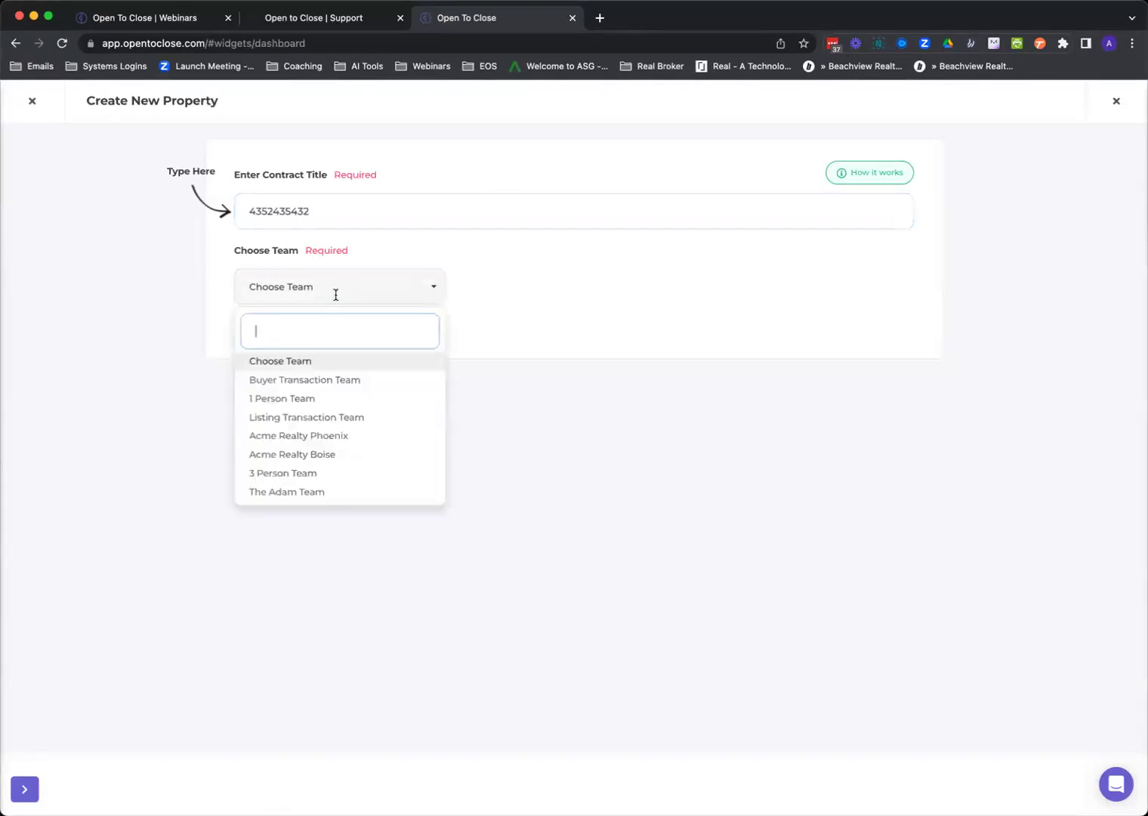
left_click(309, 380)
left_click(652, 290)
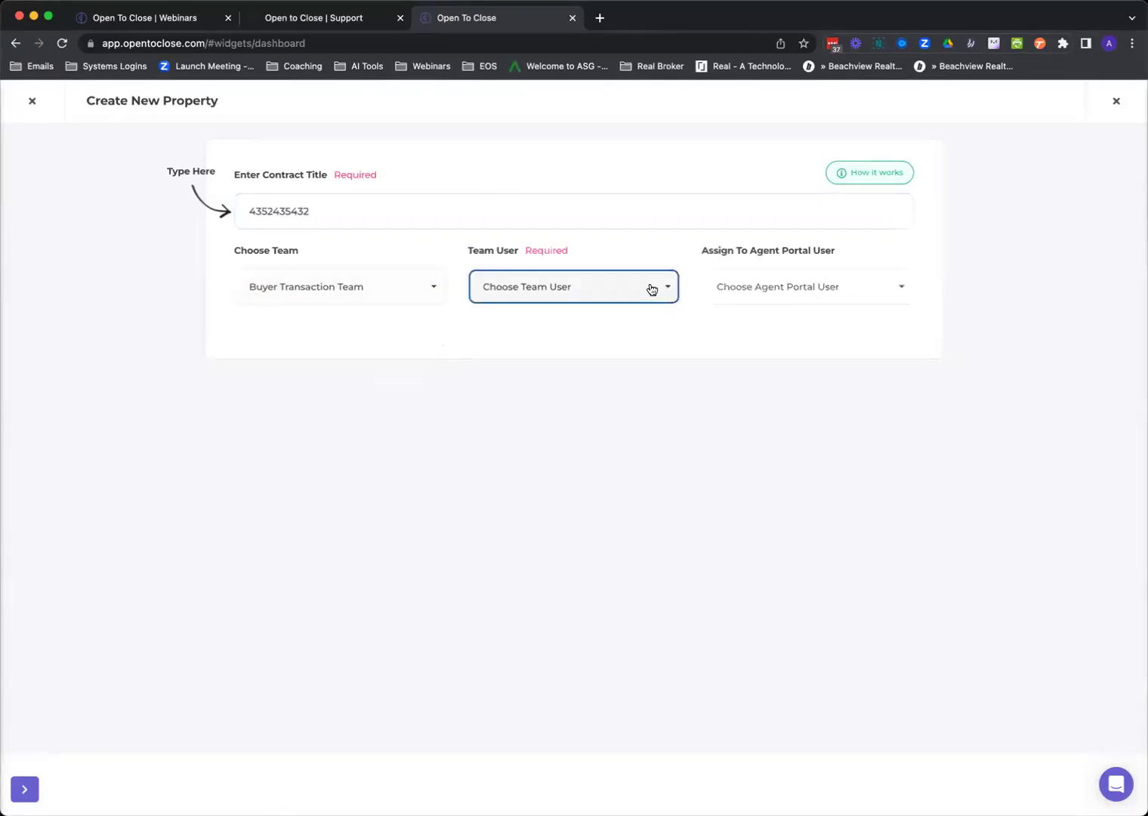
left_click(570, 379)
left_click(750, 294)
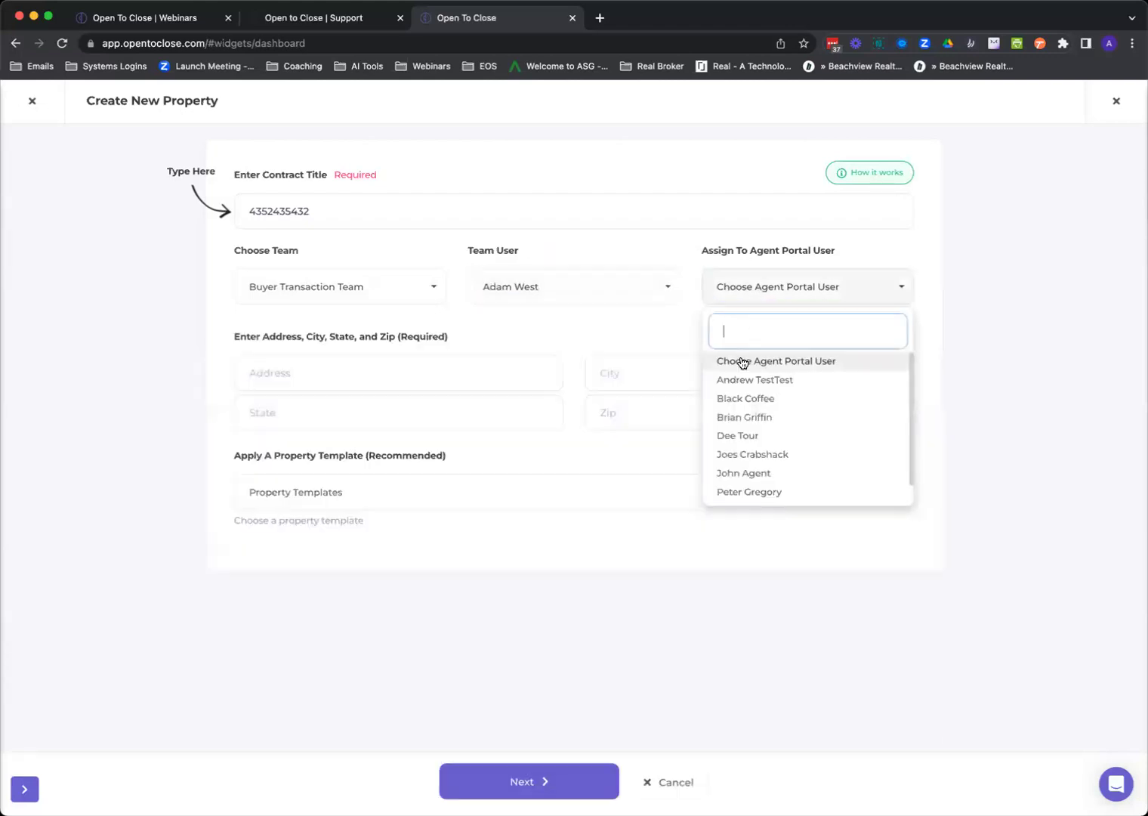
left_click(748, 380)
Fill in placeholder street, city, state and zip, then continue to property details.
left_click(348, 370)
type("ewrtrewtre")
left_click(707, 380)
type("wertrewt")
left_click(478, 412)
type("wertrui")
left_click(648, 423)
type("wertrtre")
left_click(455, 491)
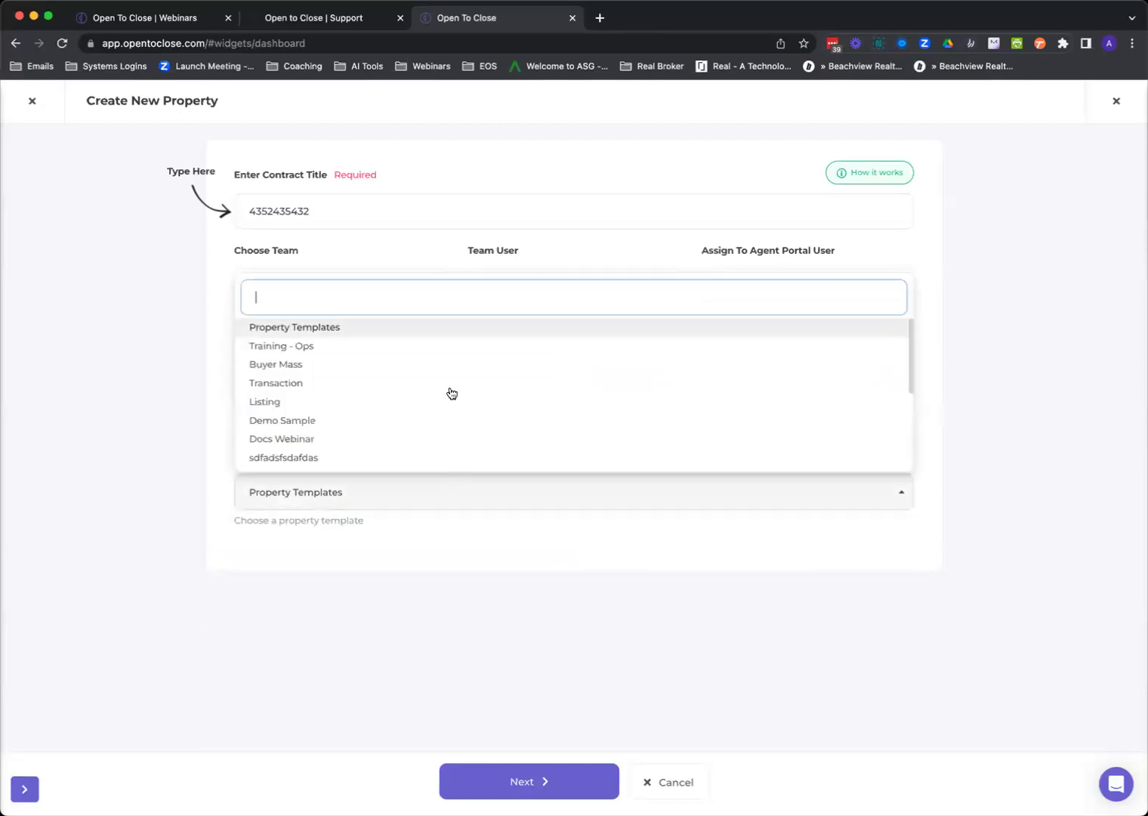
left_click(436, 498)
left_click(529, 781)
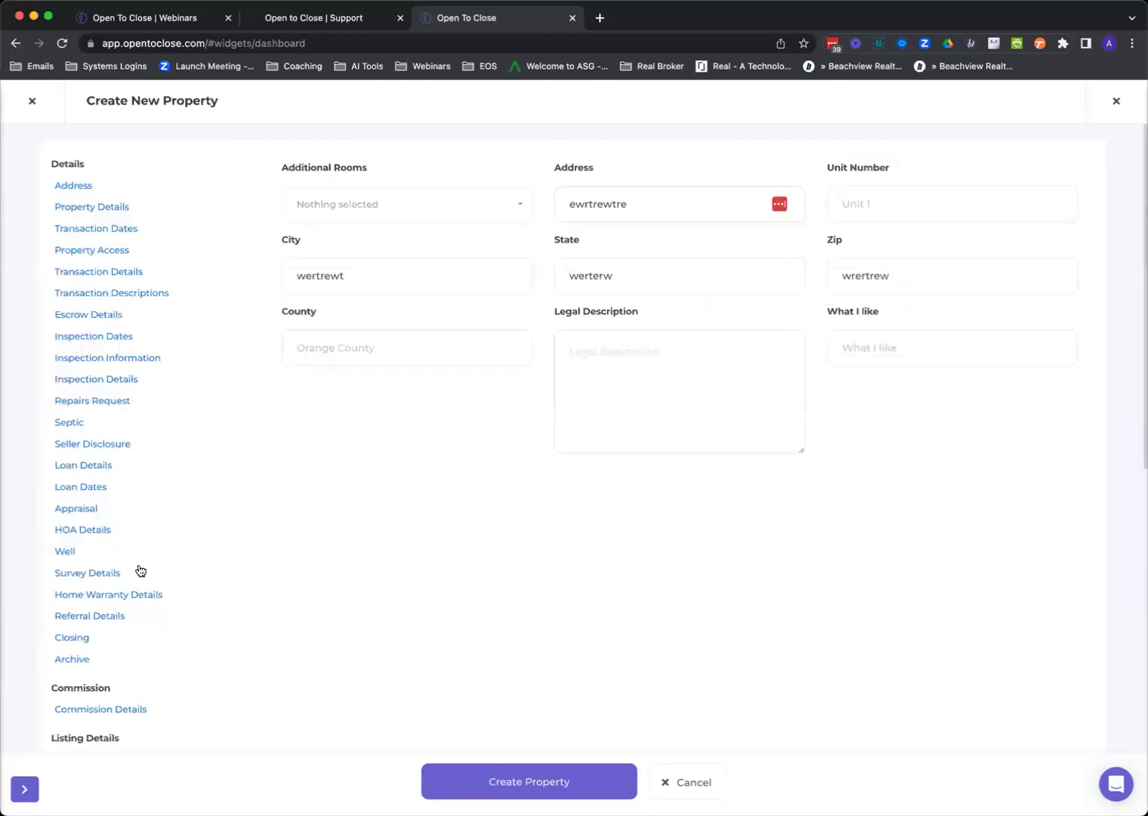
Review the property details page and close the modal without creating the property.
scroll(140, 570, "down", 6)
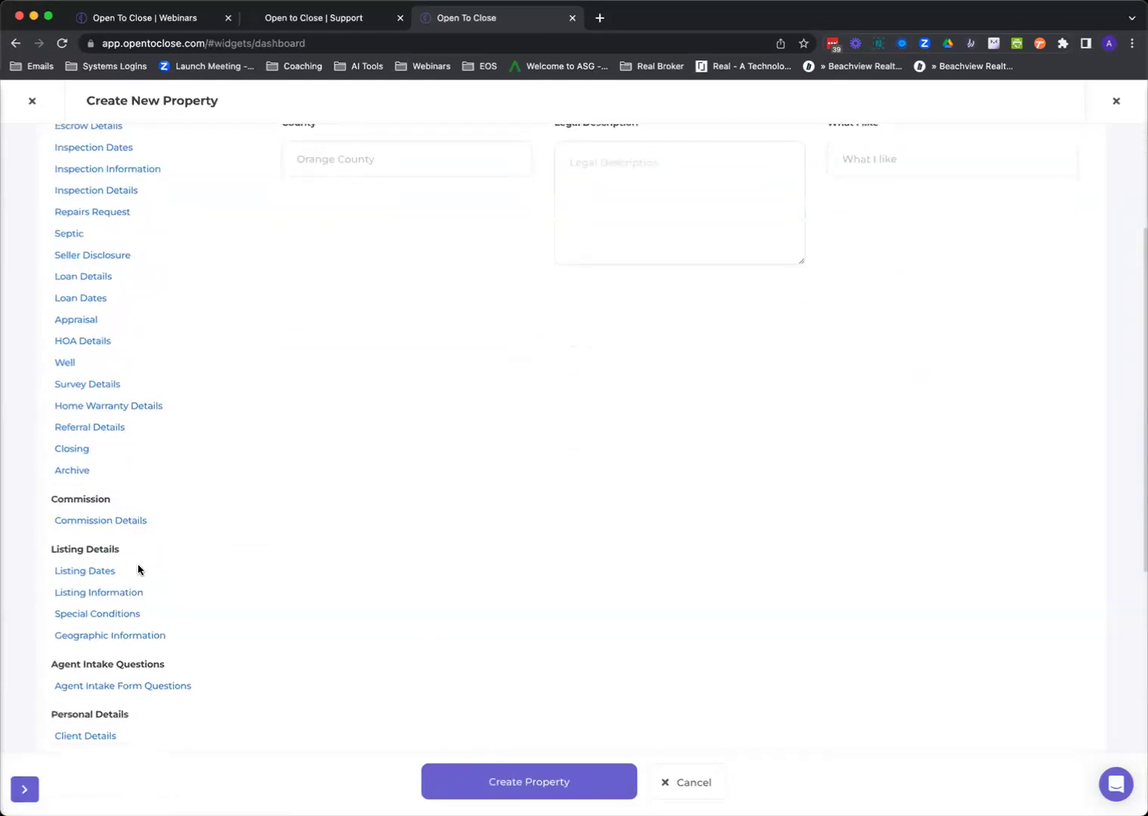
scroll(140, 570, "down", 2)
scroll(141, 529, "up", 3)
scroll(140, 526, "up", 10)
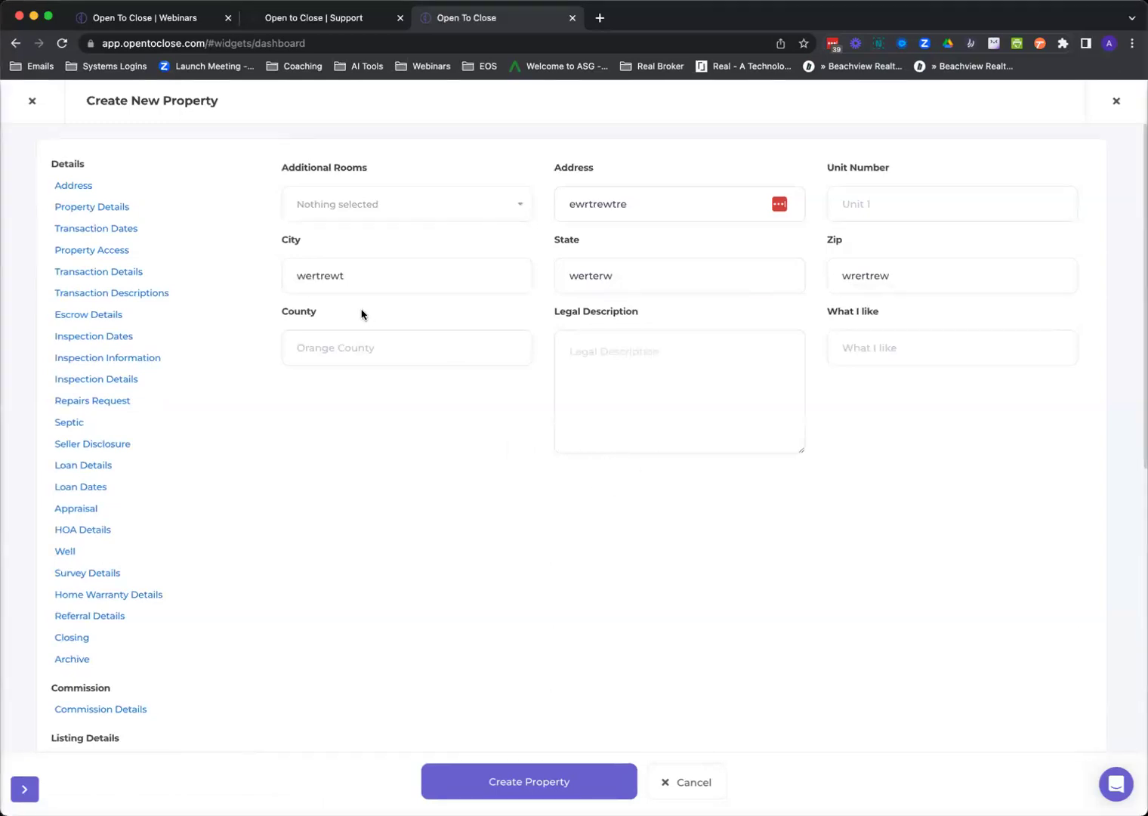
left_click(32, 101)
Open the Training - Ops property template for editing from Property Templates.
mouse_move(24, 492)
left_click(80, 500)
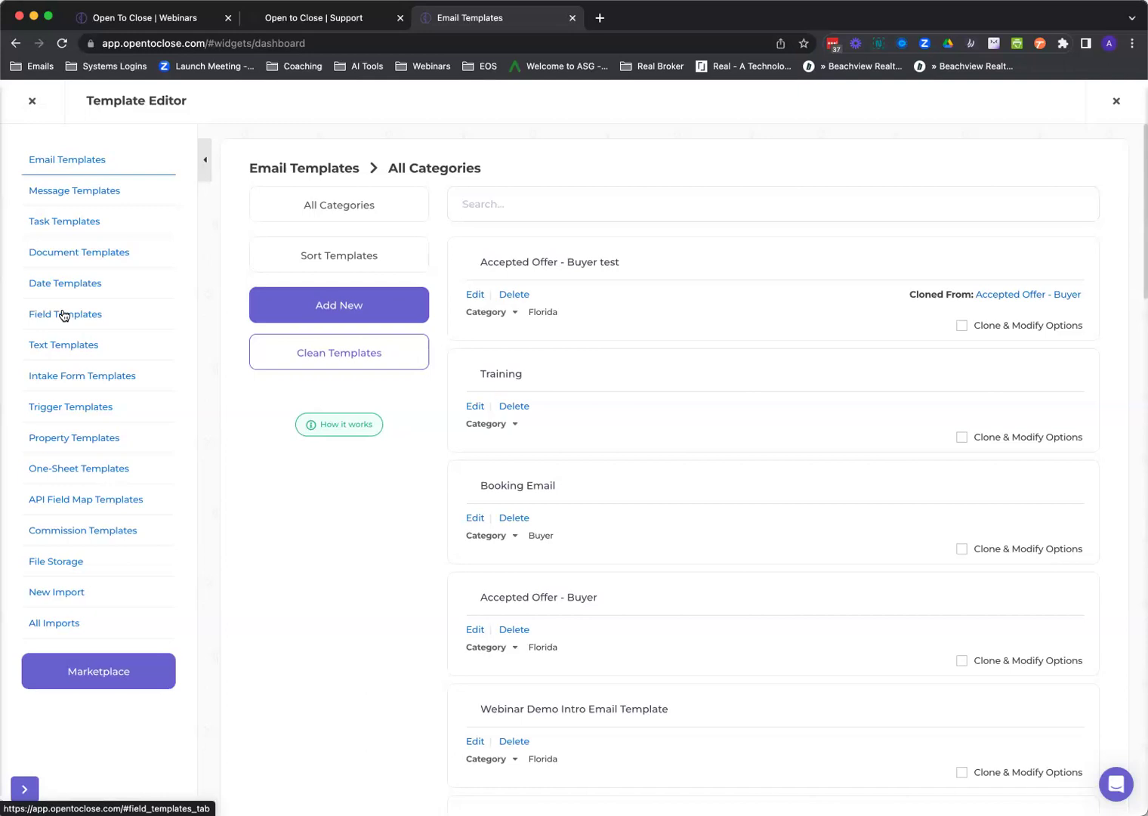
left_click(72, 440)
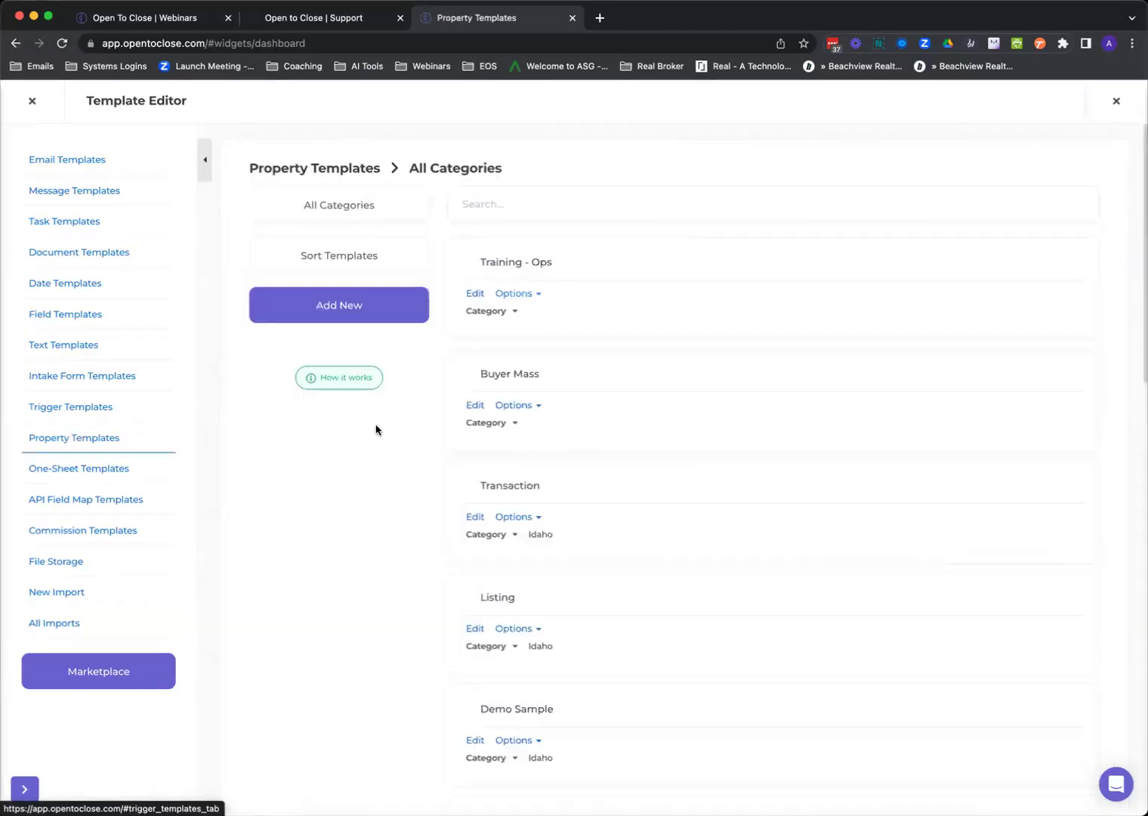
left_click(478, 296)
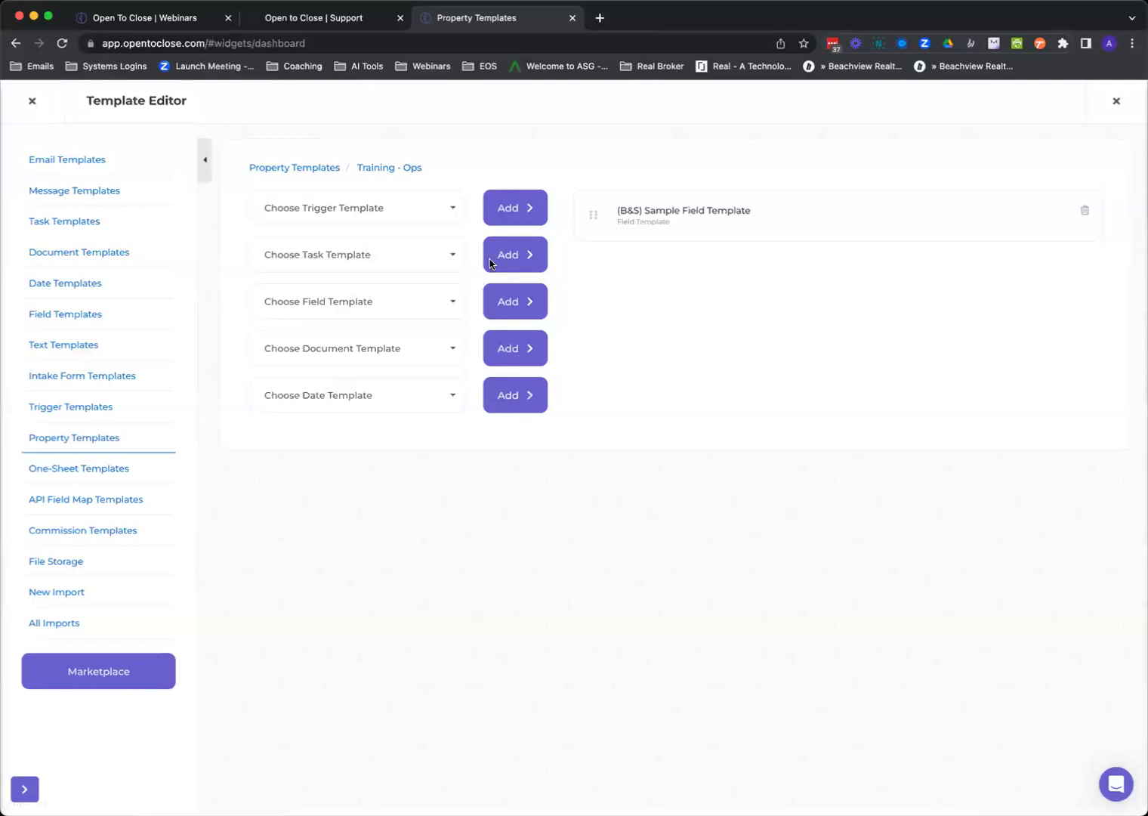
Add Den Task Trigger and Tasks w/ Sub Tasks; (B&S) Sample Referral Field Template is rejected as a multiple.
left_click(385, 223)
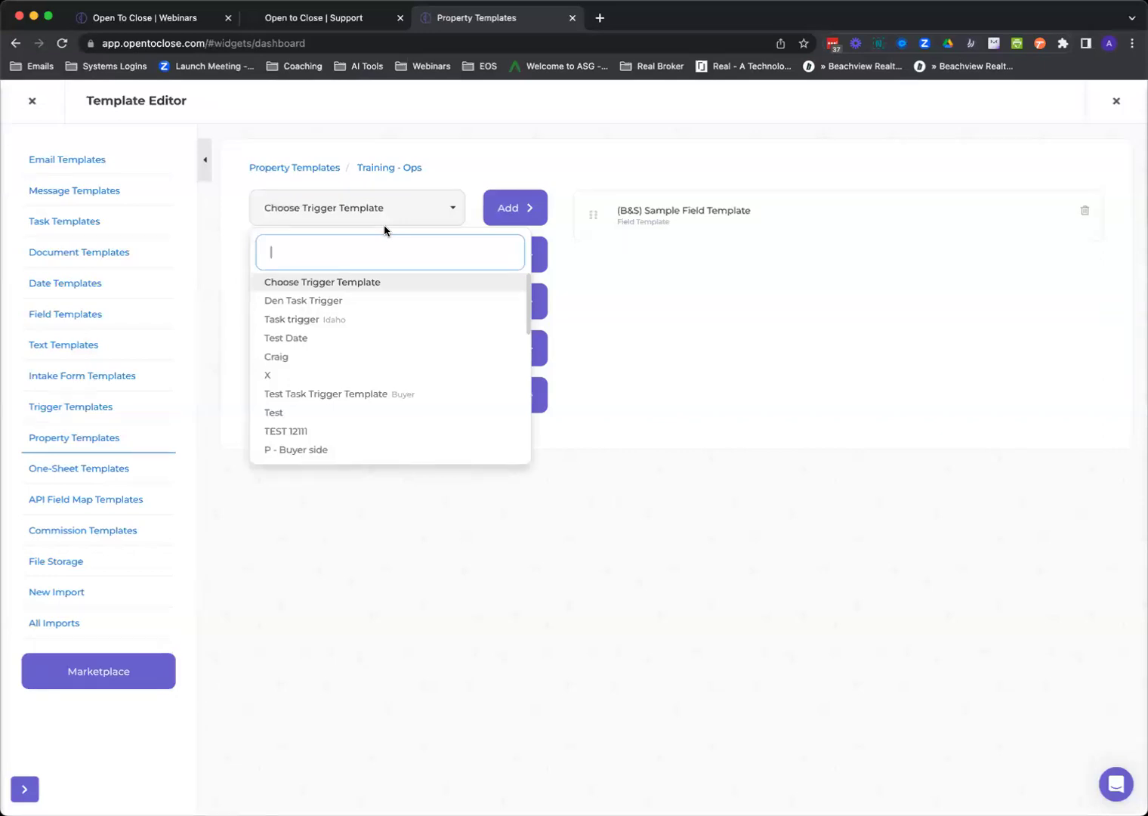
left_click(328, 300)
left_click(518, 221)
left_click(407, 261)
left_click(377, 379)
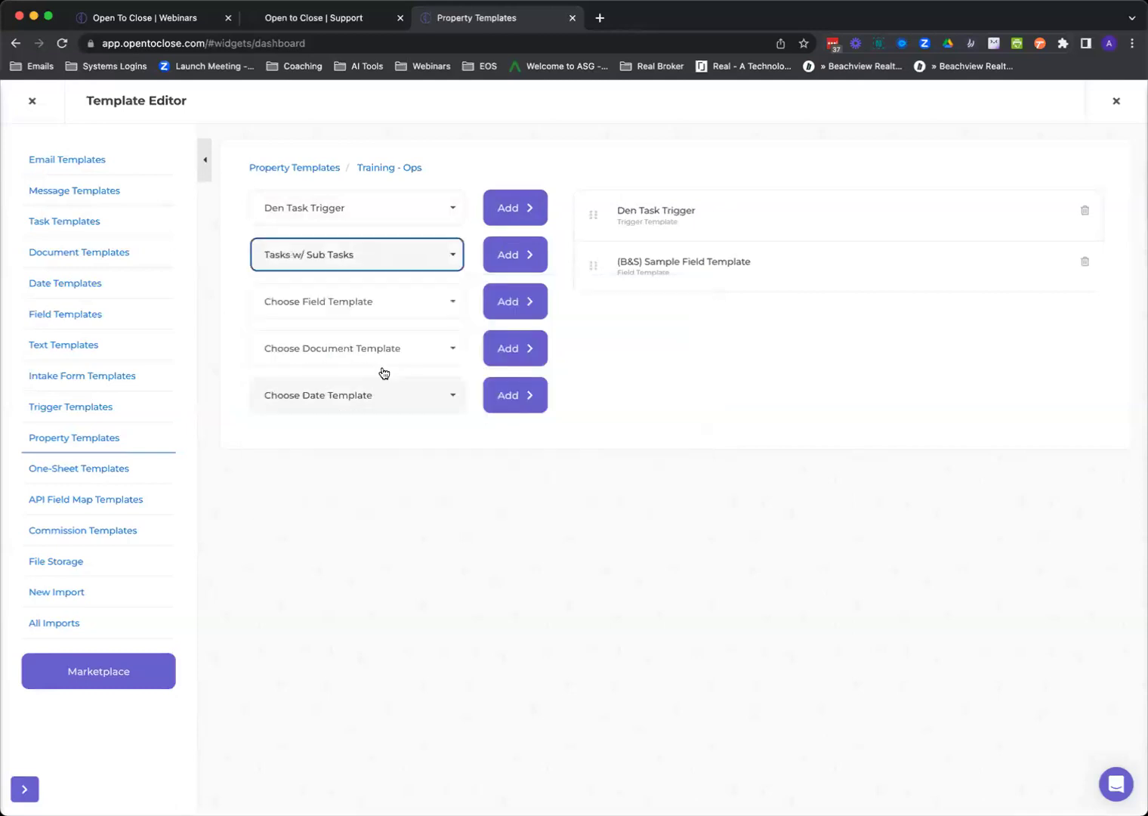
left_click(502, 268)
left_click(420, 318)
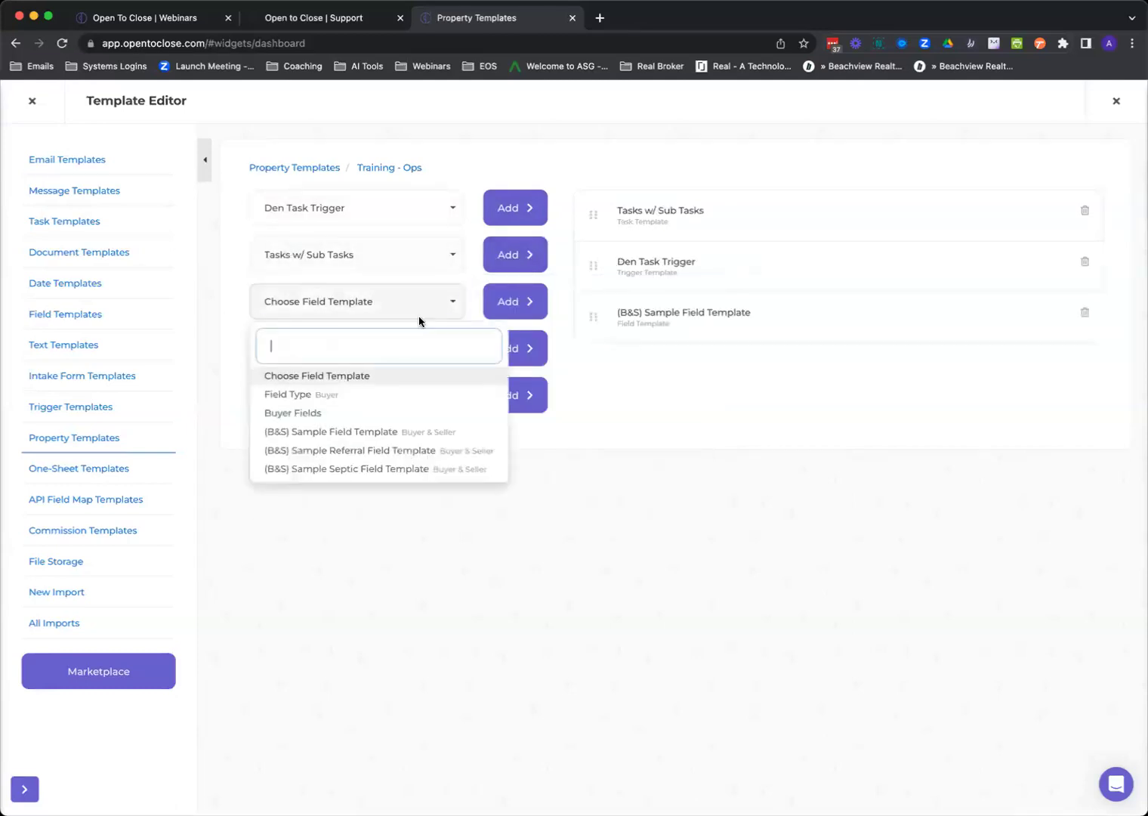
left_click(379, 449)
left_click(487, 310)
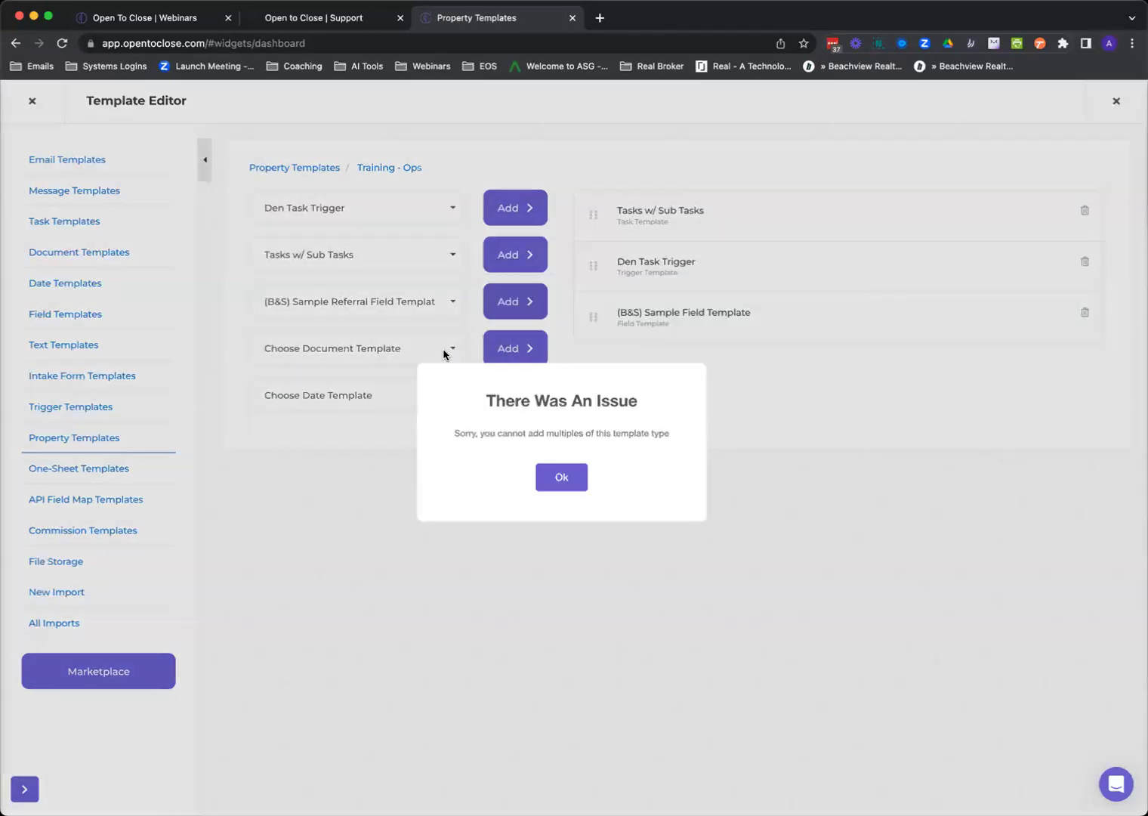
left_click(539, 489)
Add (B) Buyer Documents - Webinar and Buyer Dates - Webinar, then close the editor.
left_click(411, 347)
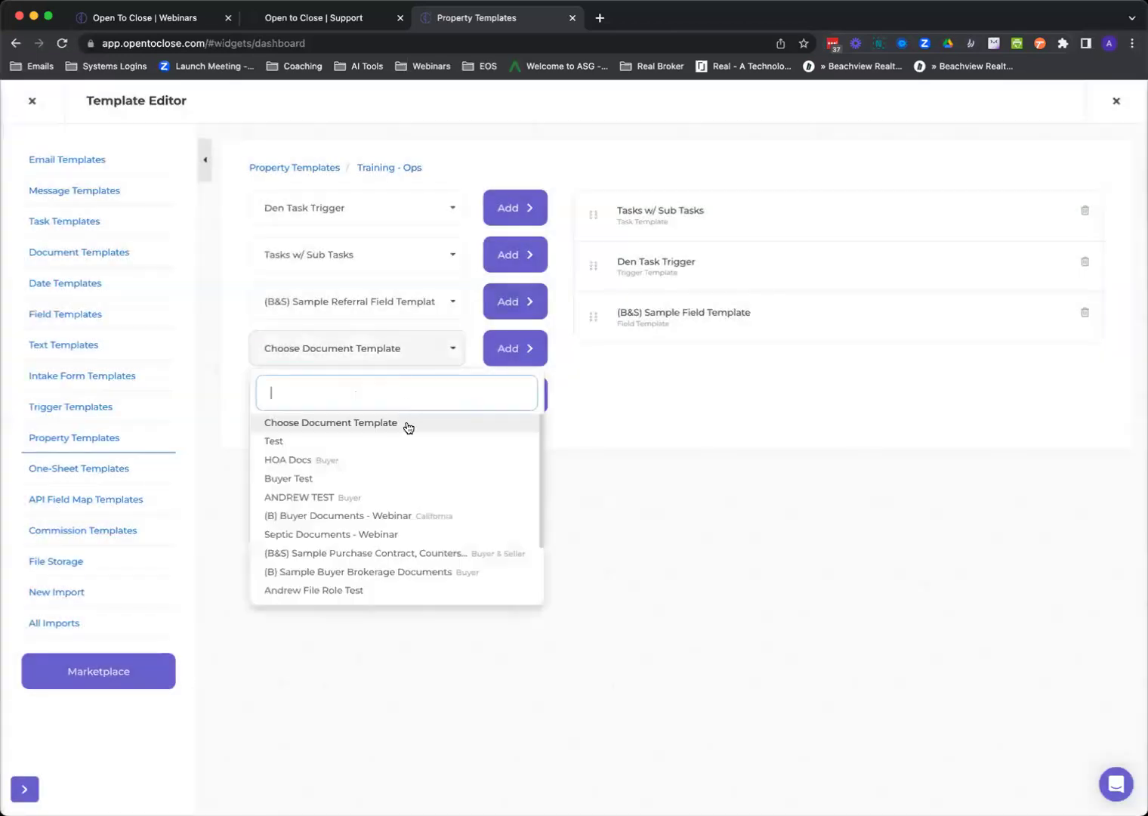
left_click(359, 513)
left_click(513, 348)
left_click(418, 395)
left_click(377, 526)
left_click(506, 397)
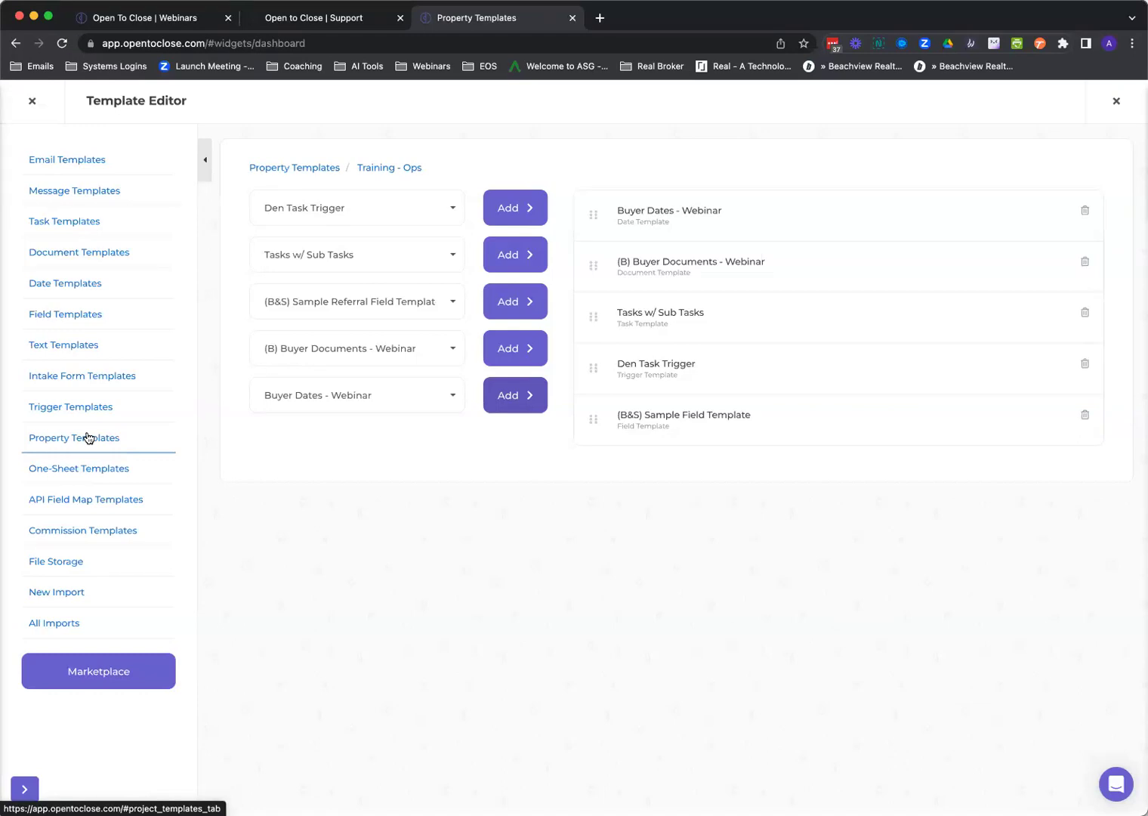
left_click(32, 103)
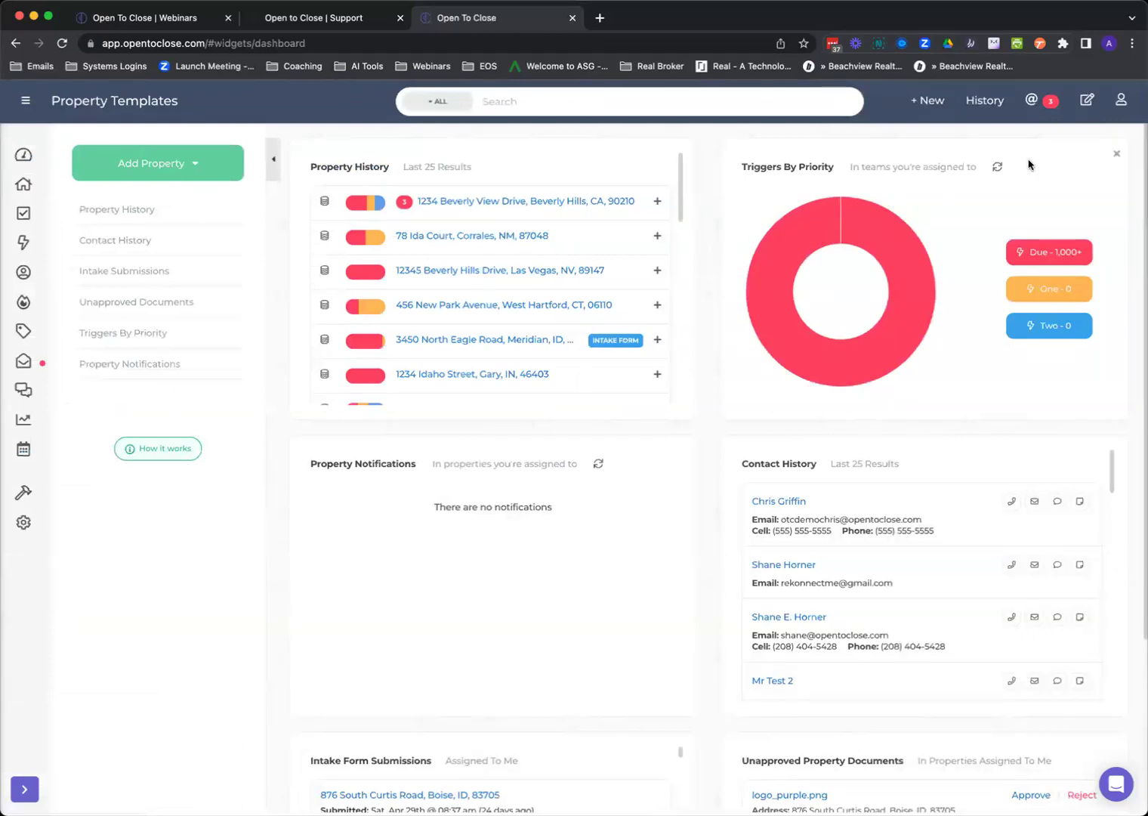
Show the Change Log from the account menu in the header.
left_click(1121, 104)
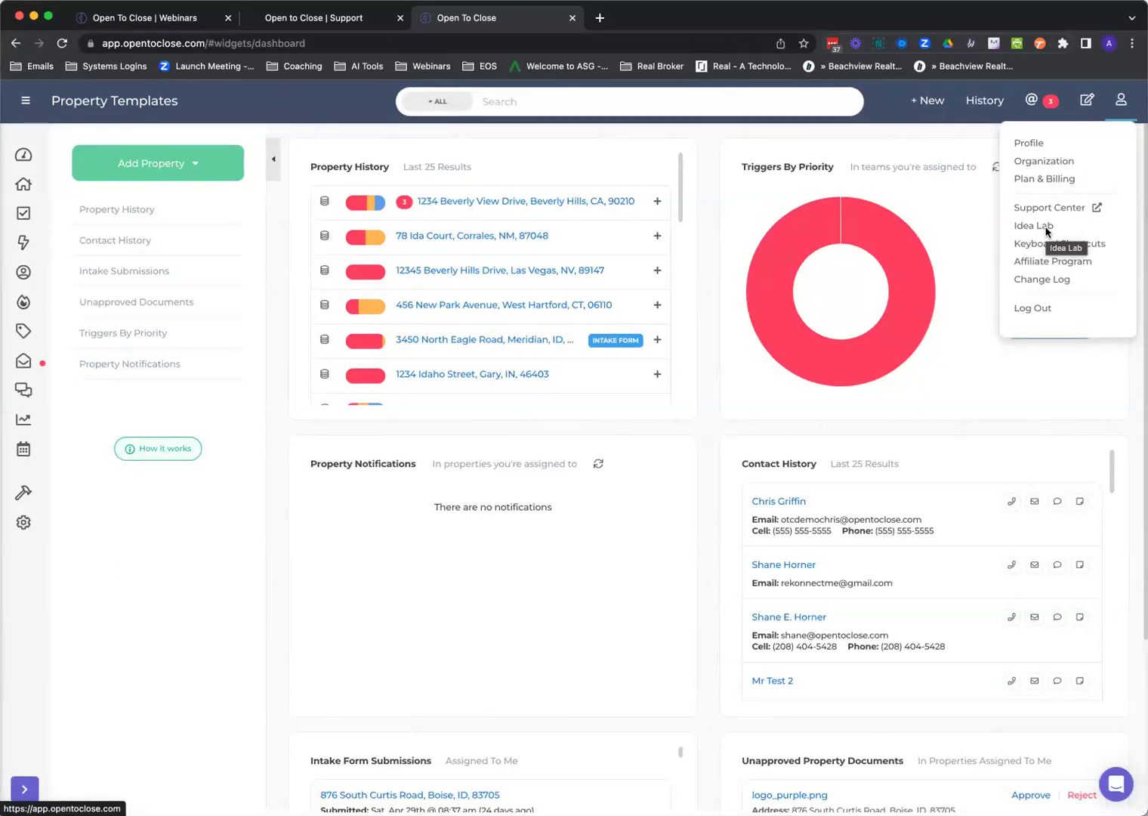
left_click(1051, 282)
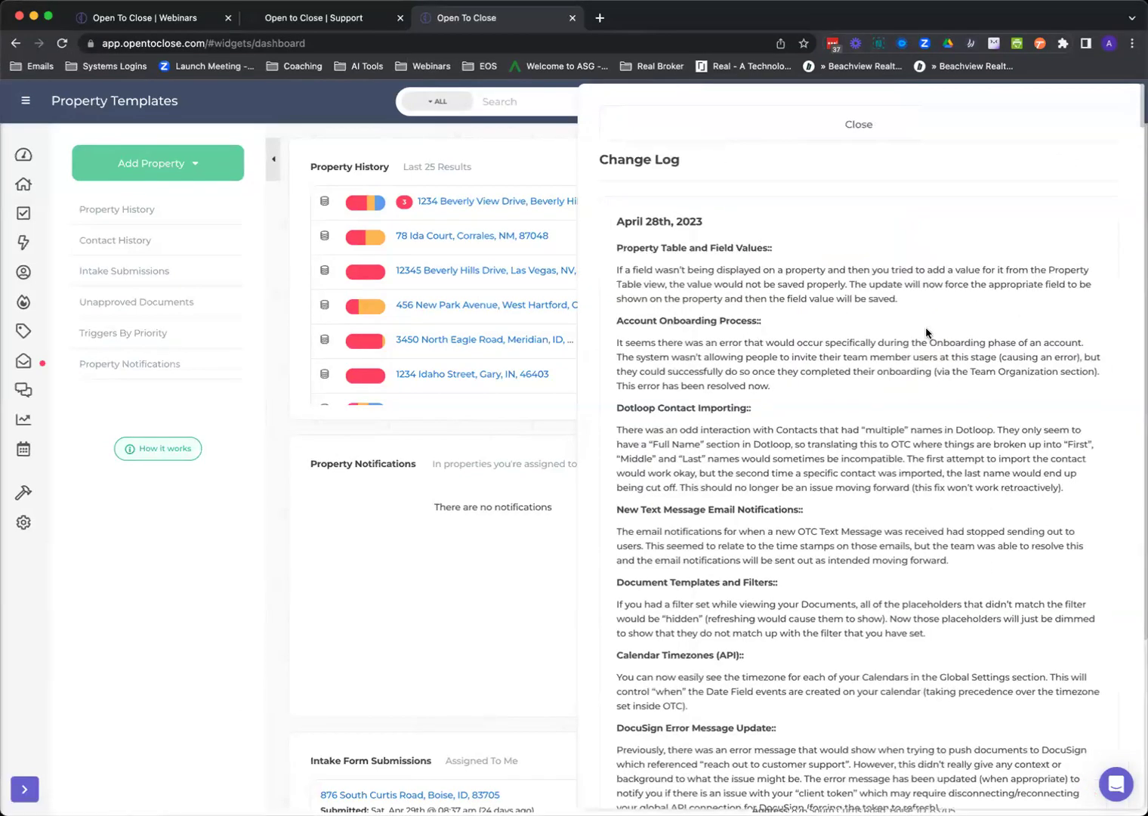
Scroll through the April 2023 change log entries, then close it to reveal the dashboard.
scroll(927, 333, "down", 5)
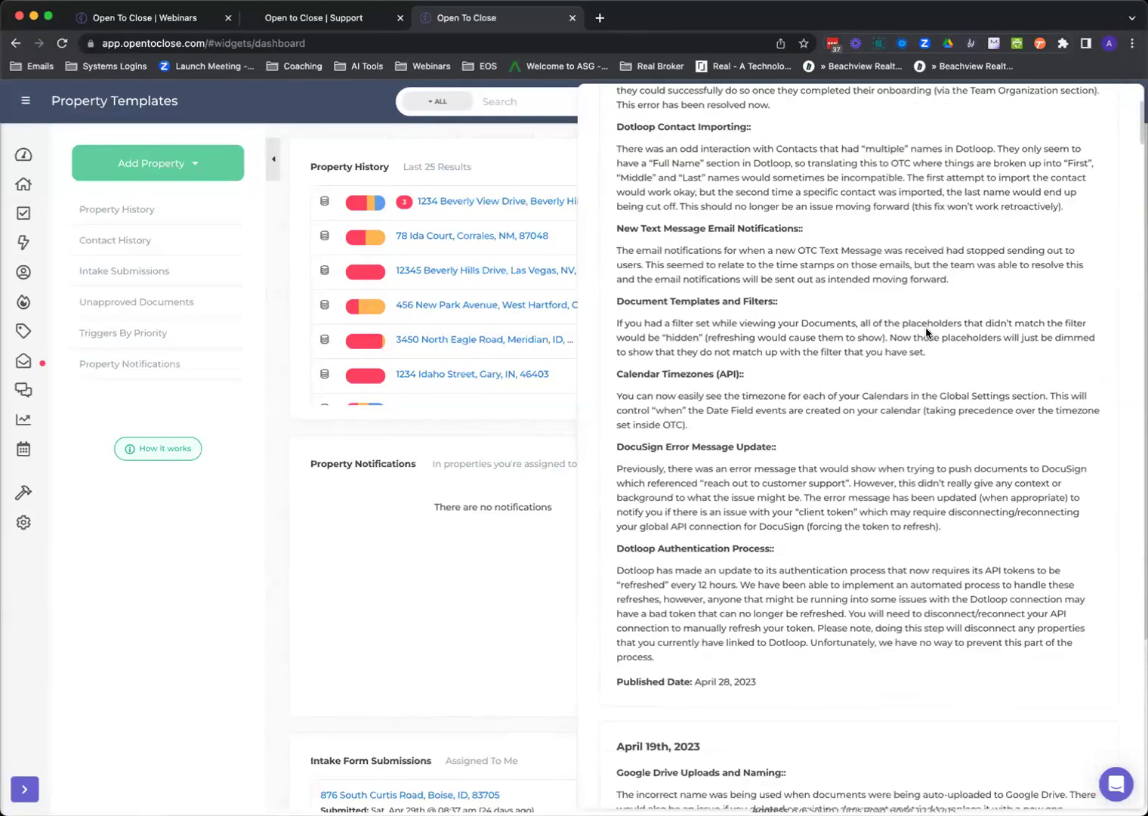
scroll(926, 330, "down", 4)
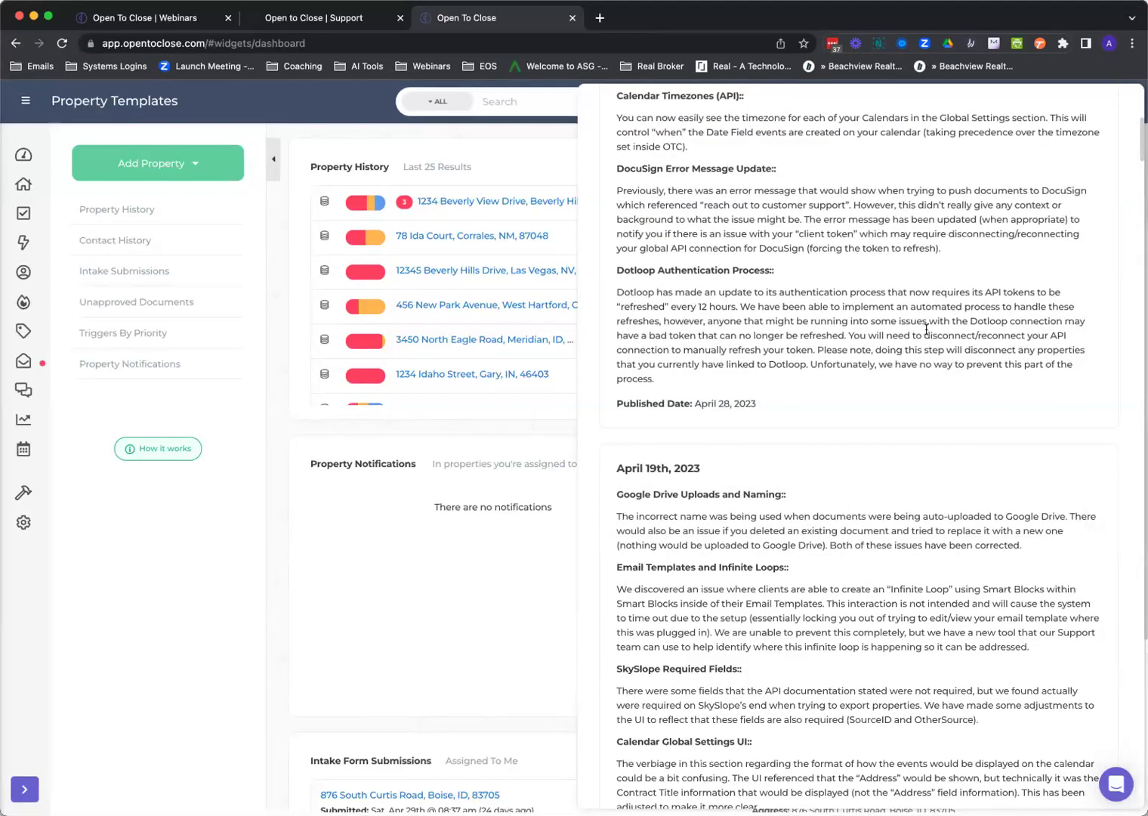
scroll(926, 329, "down", 3)
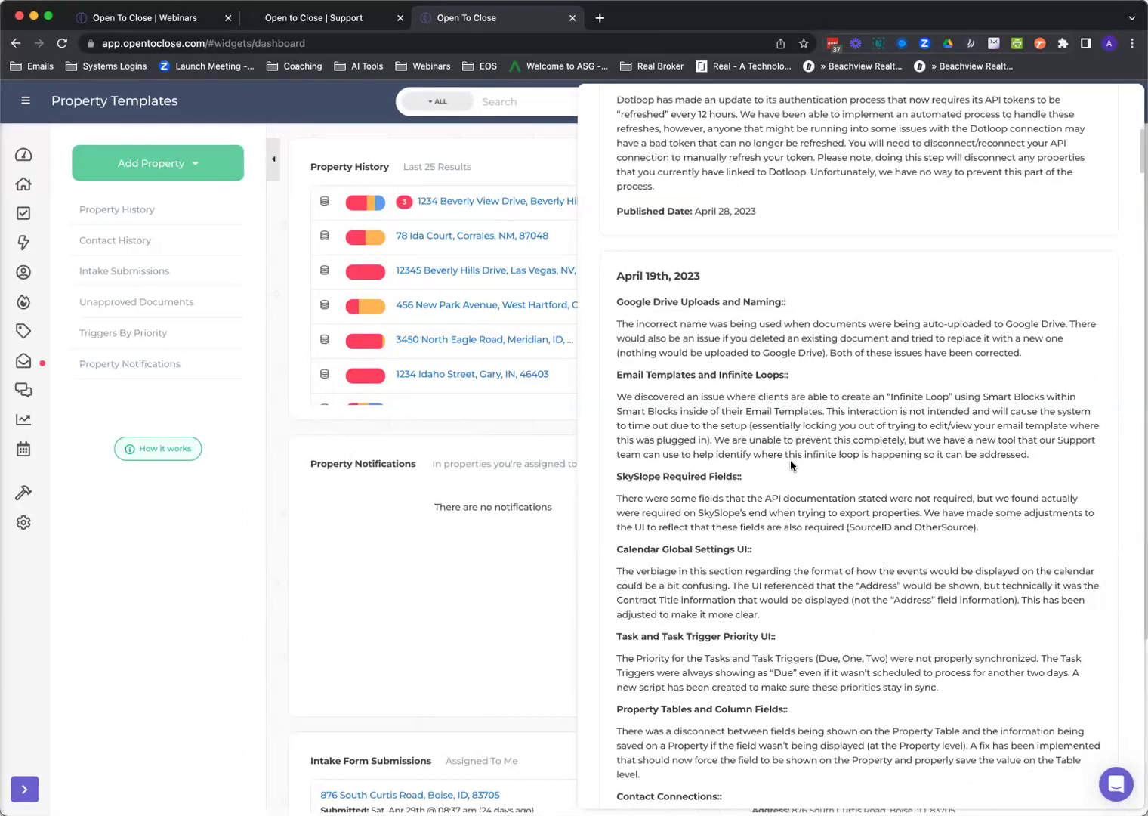
scroll(790, 465, "up", 12)
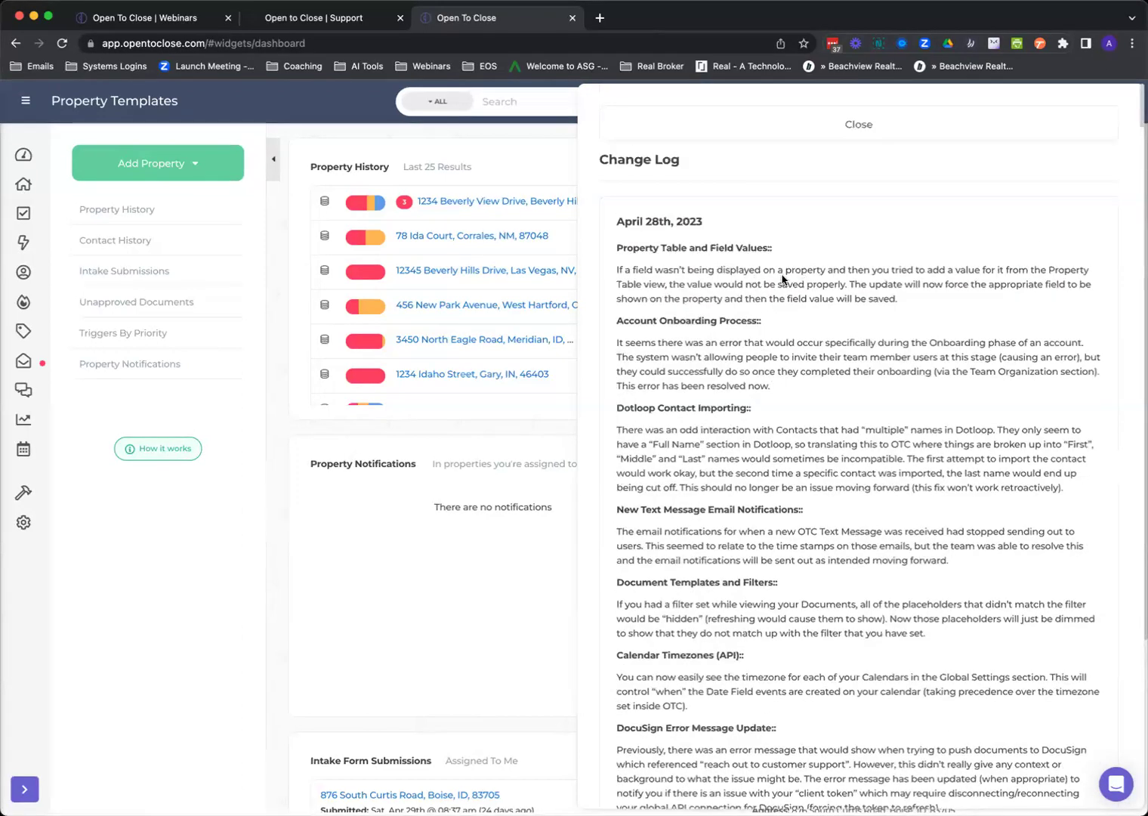
left_click(792, 131)
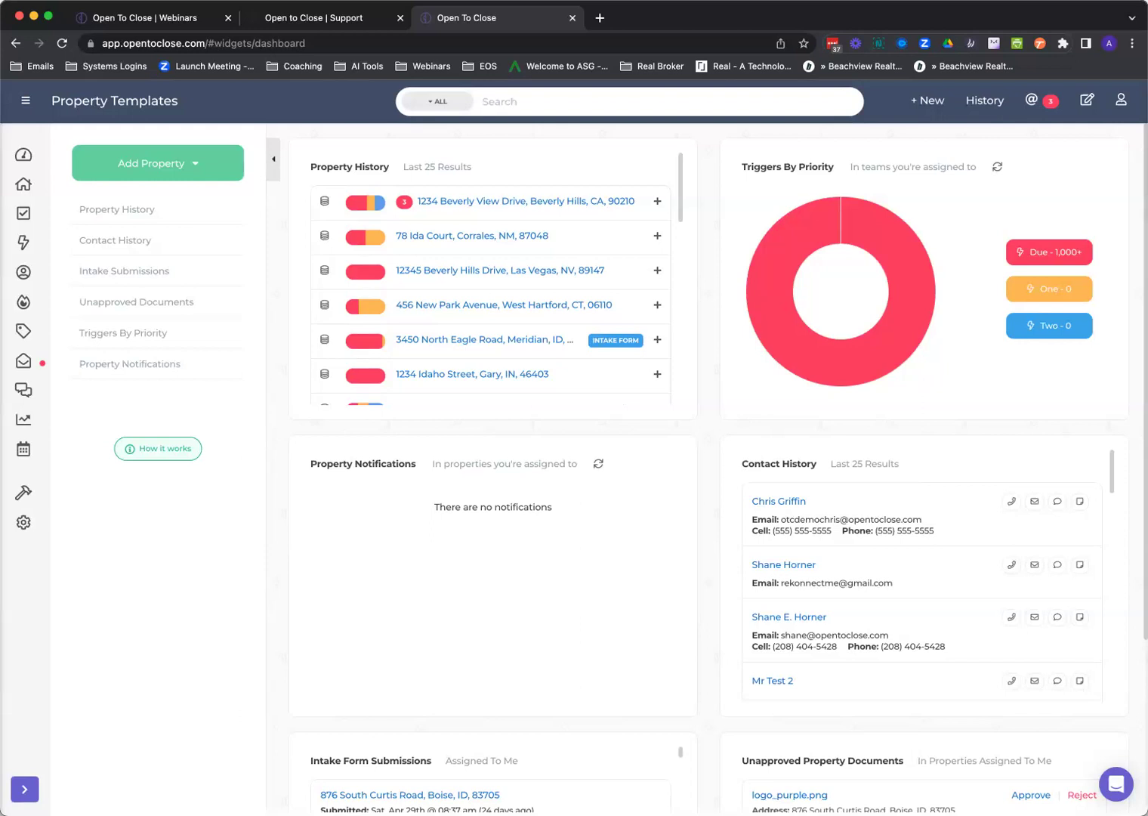
Apply the Training - Ops property template to 1234 Beverly View Drive and confirm.
left_click(502, 203)
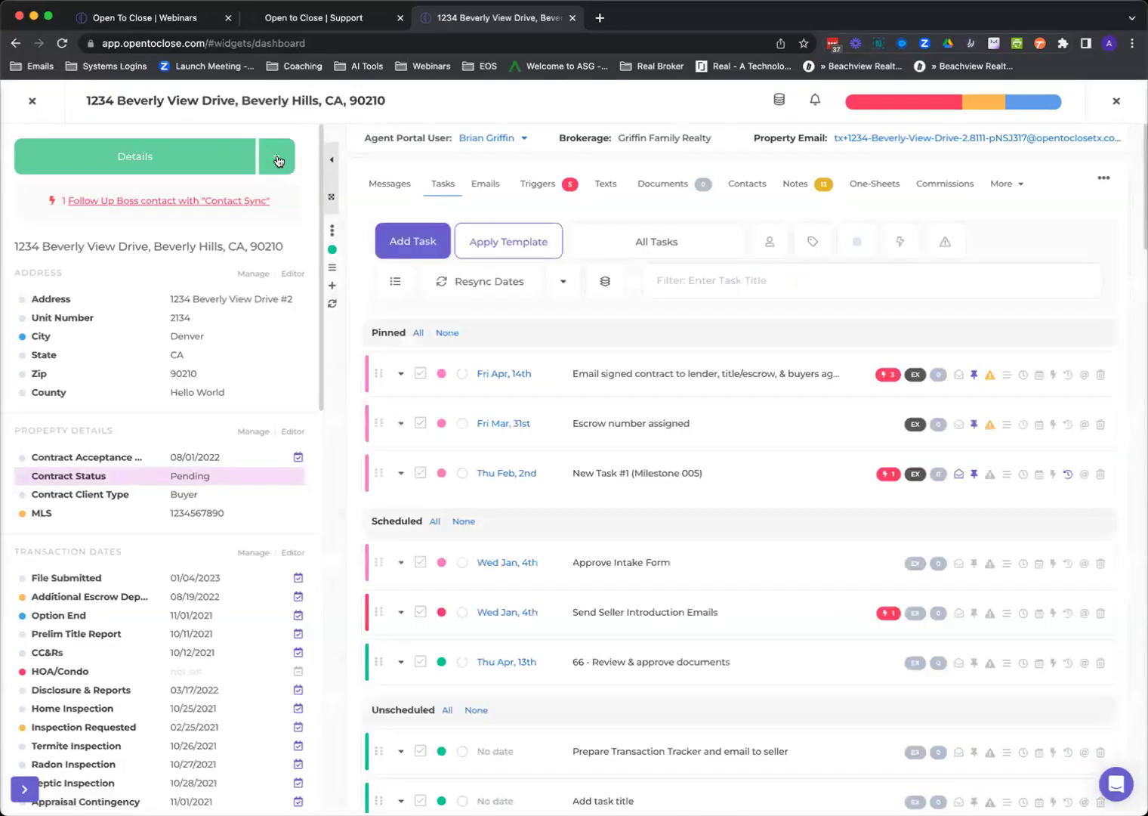
left_click(278, 159)
left_click(244, 210)
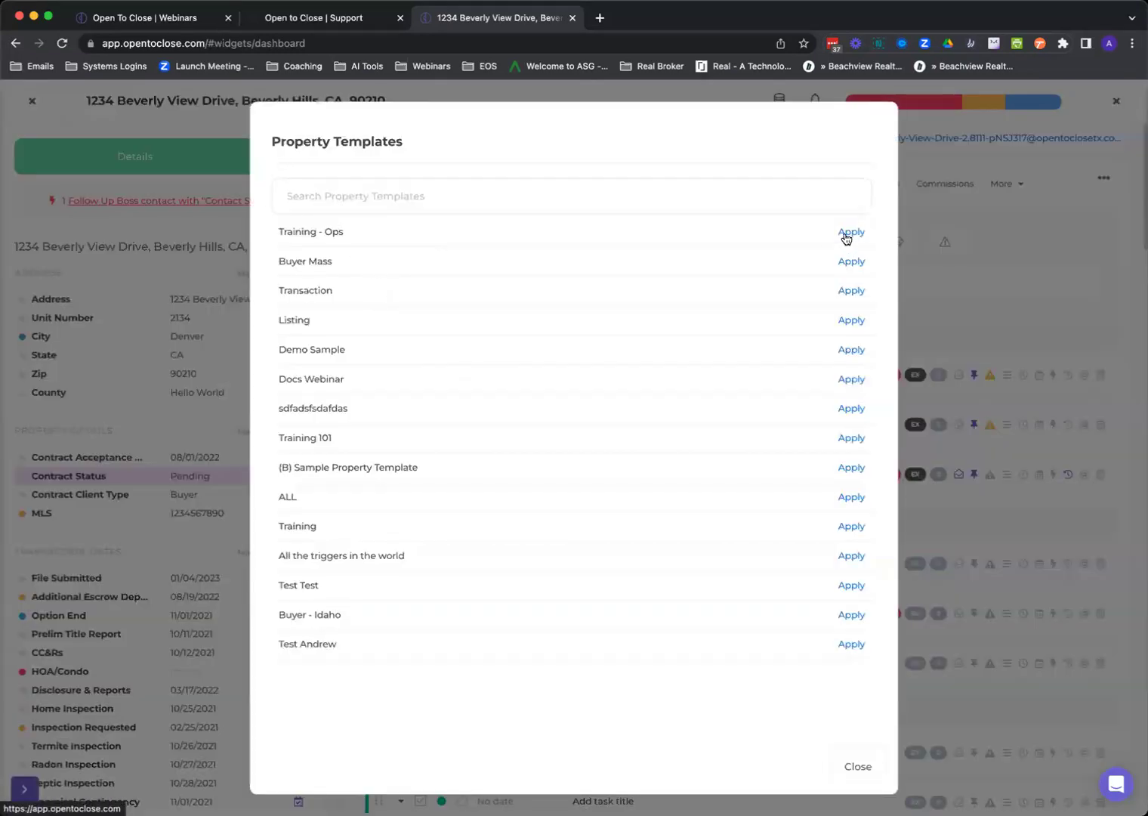
left_click(847, 234)
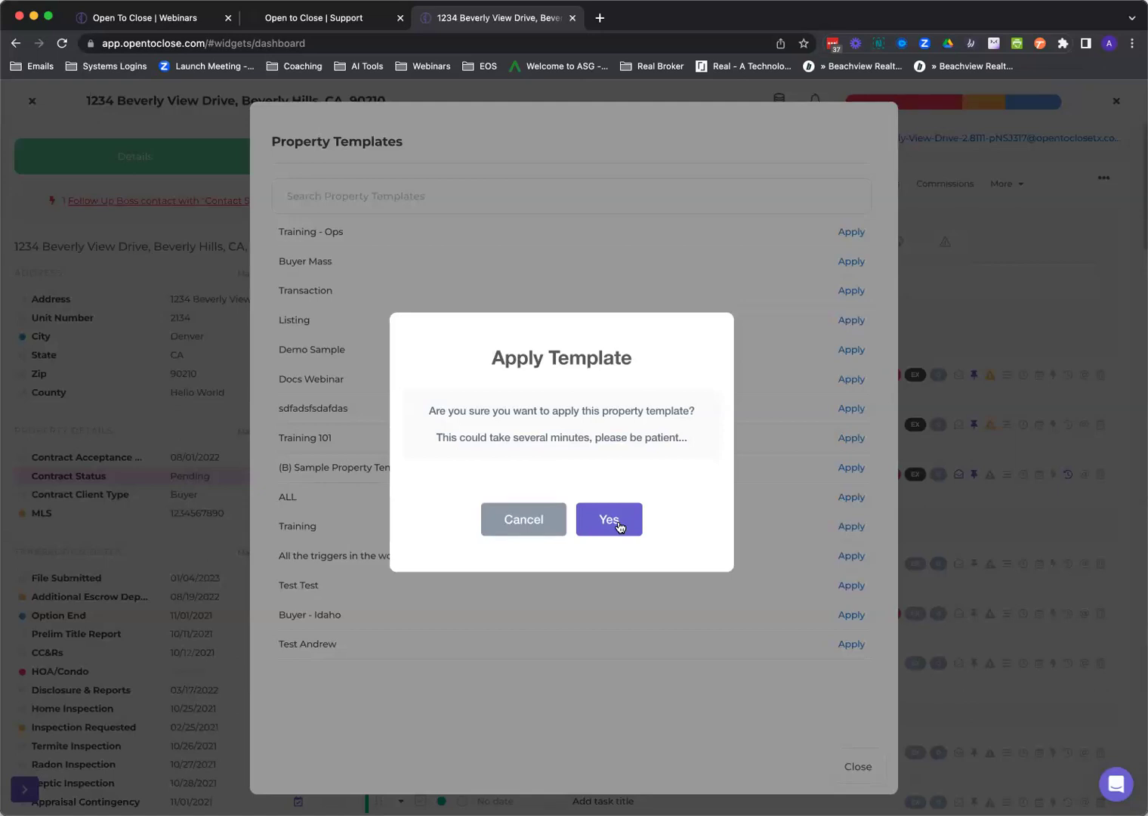
left_click(609, 521)
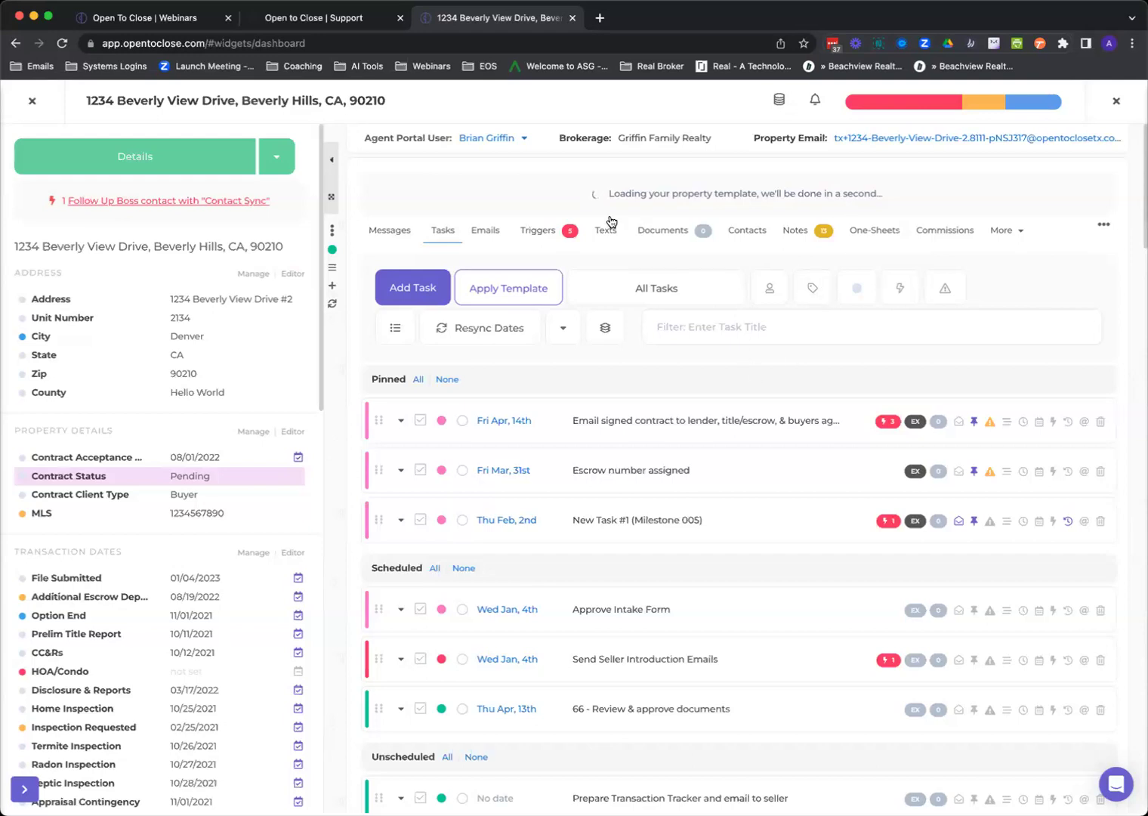
Reopen 1234 Beverly View Drive, refresh it to show the applied template, and list task templates.
left_click(29, 103)
left_click(451, 270)
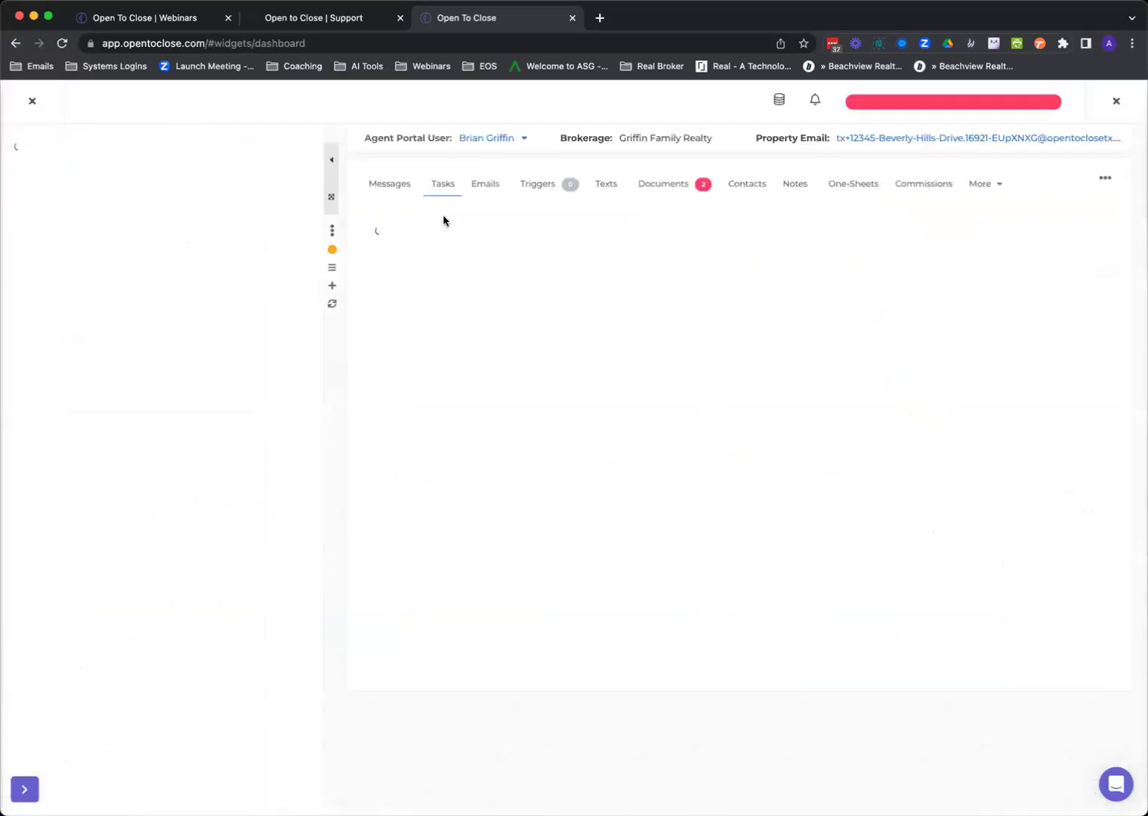
left_click(29, 104)
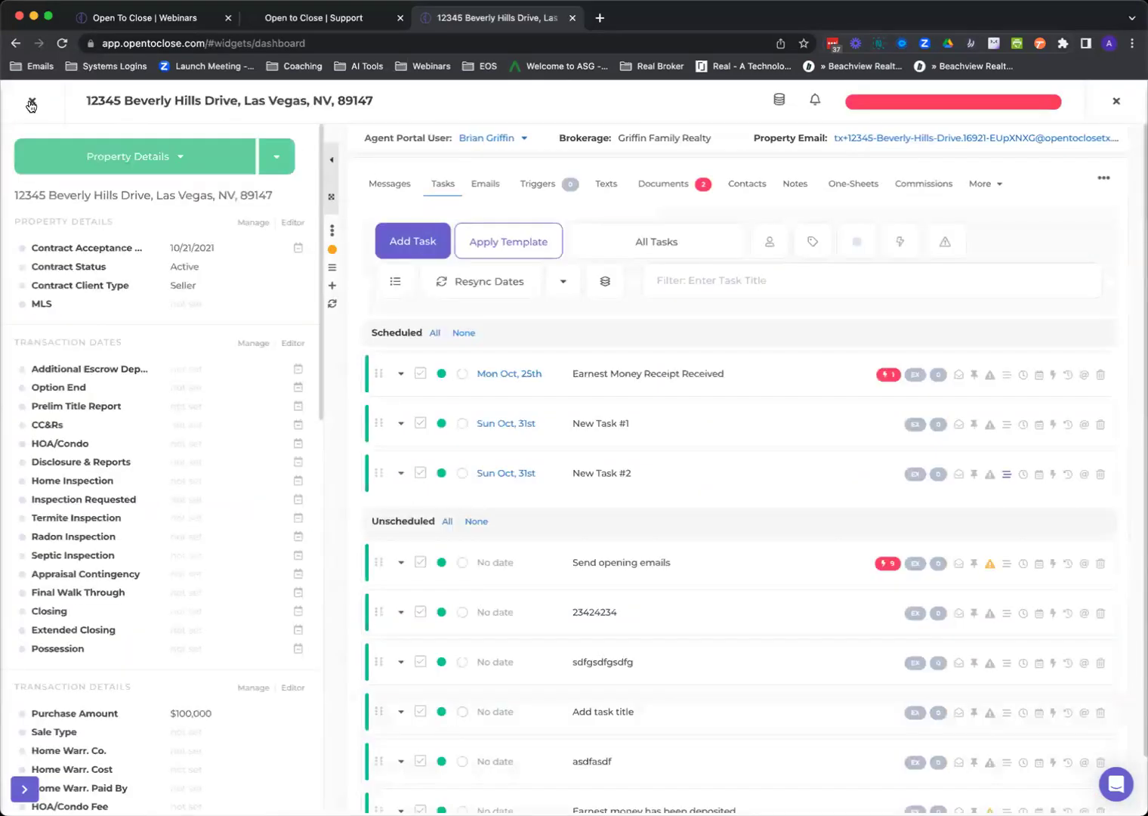
left_click(481, 202)
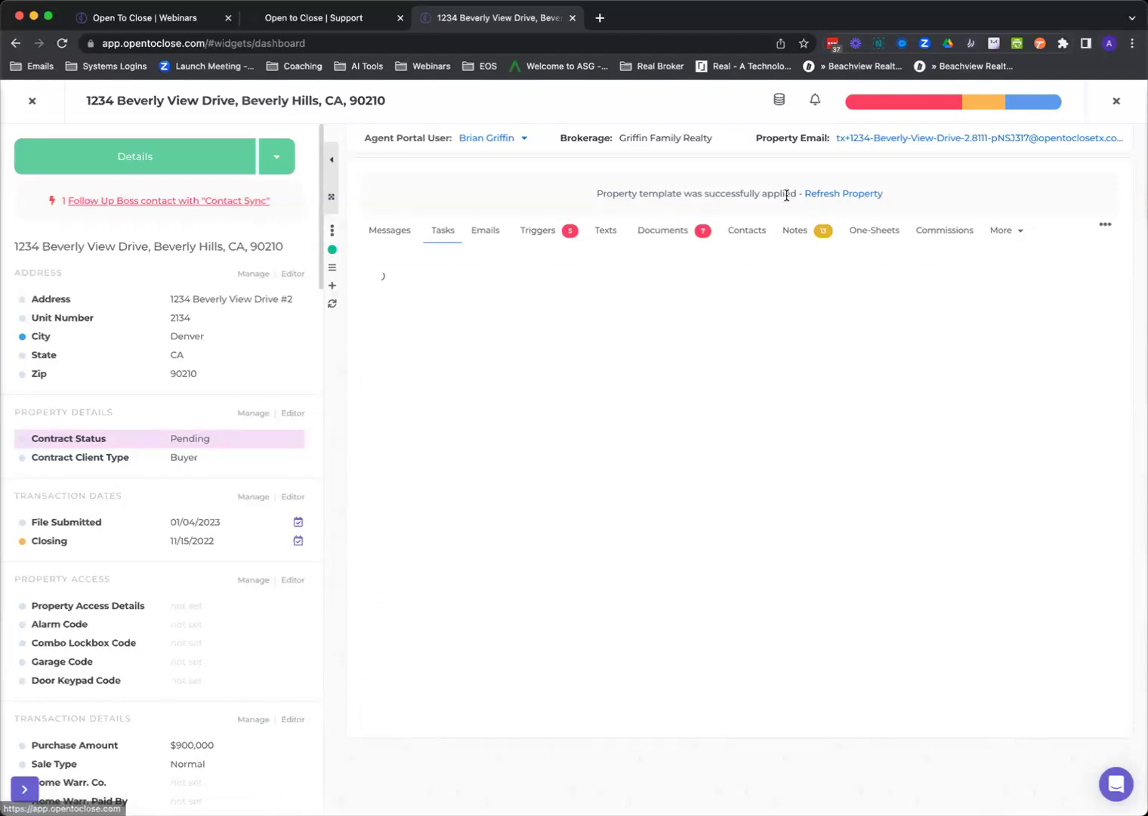
left_click(831, 194)
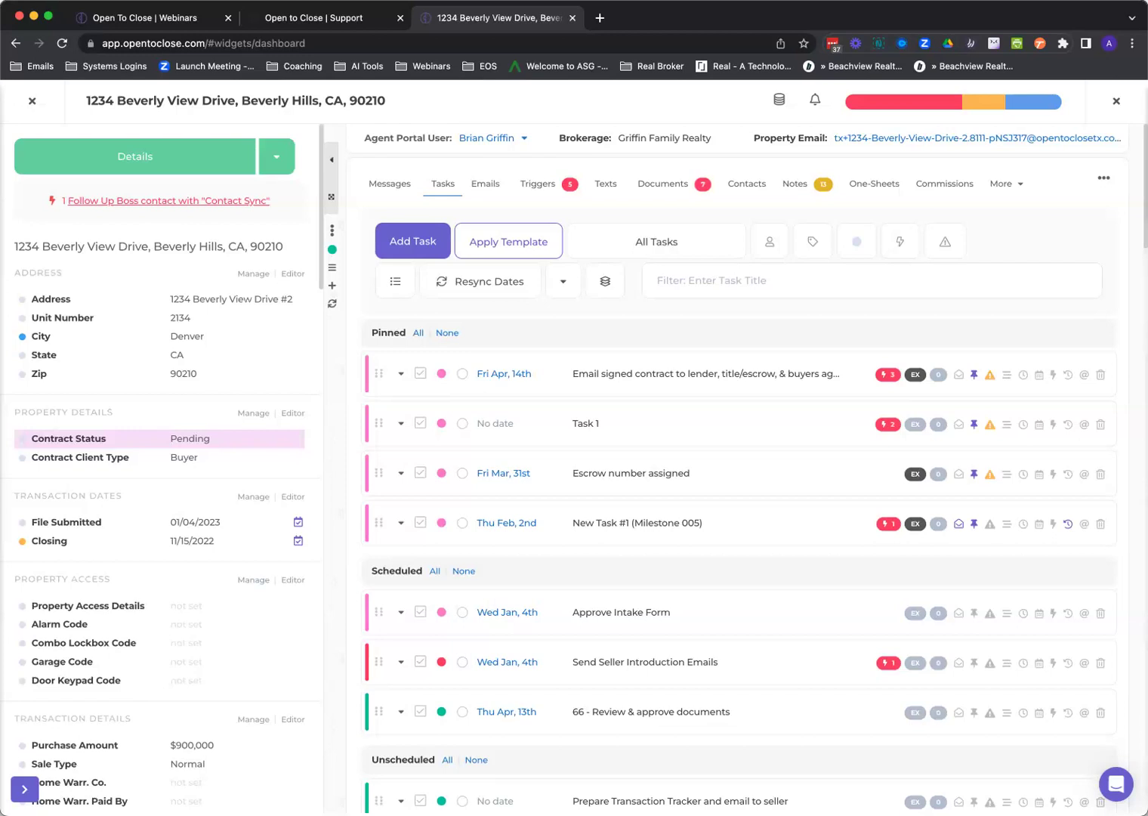
left_click(502, 243)
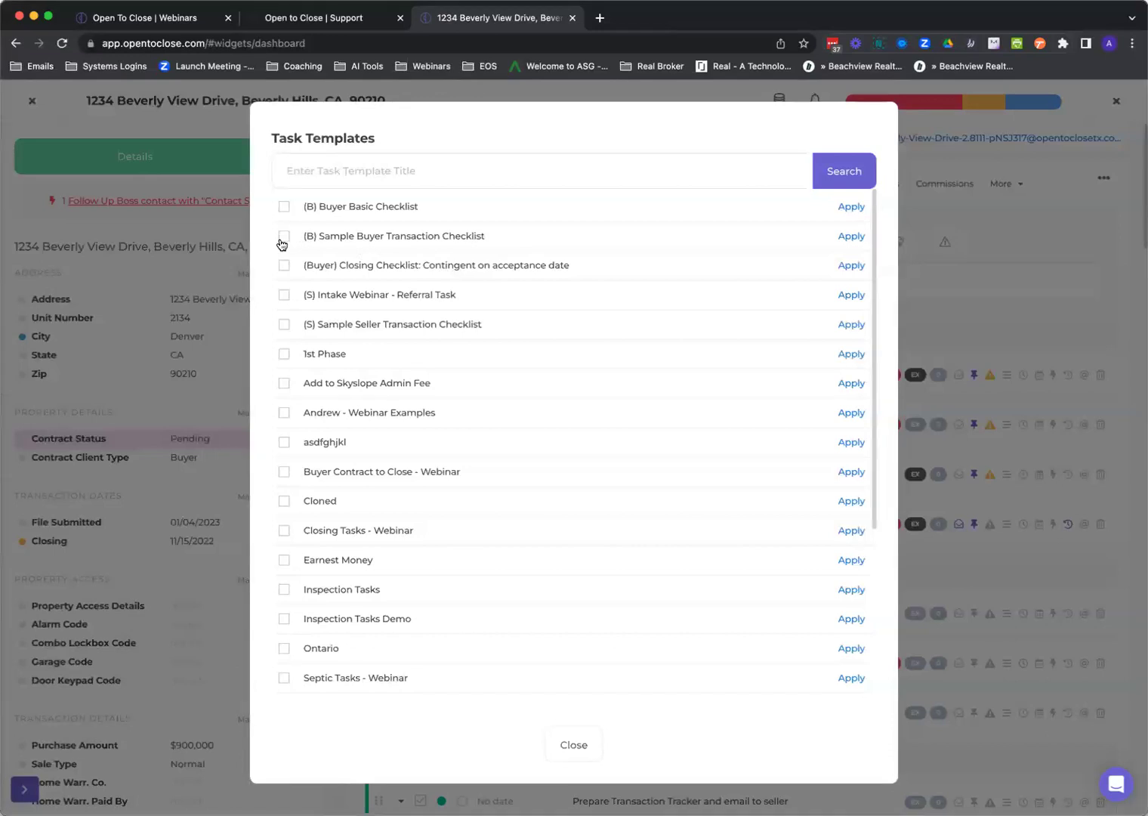
left_click(281, 242)
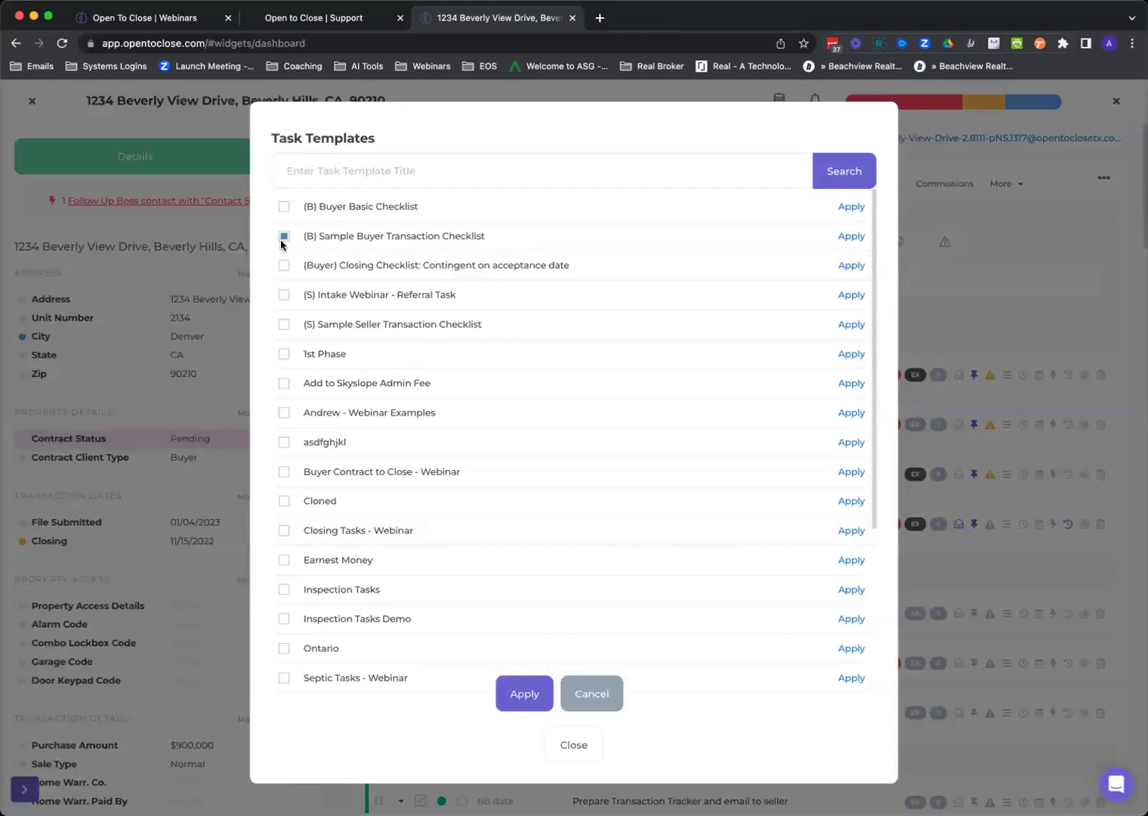
left_click(583, 689)
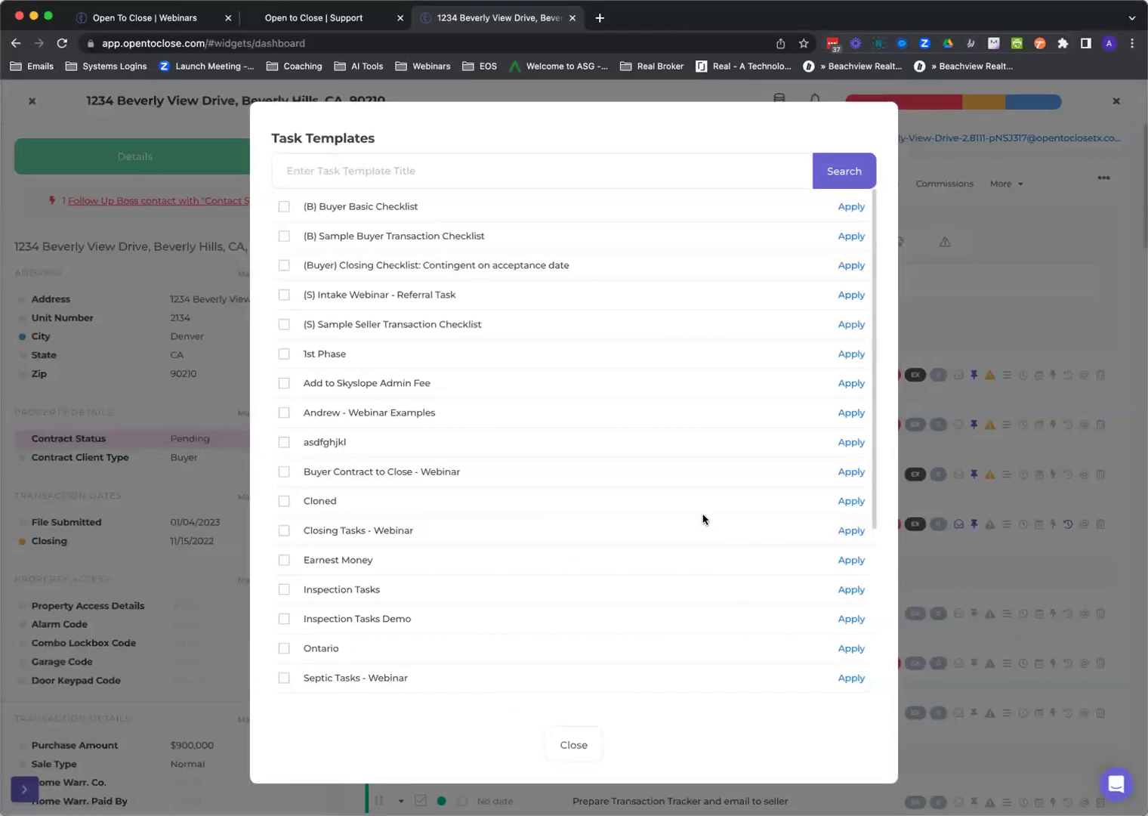
left_click(565, 751)
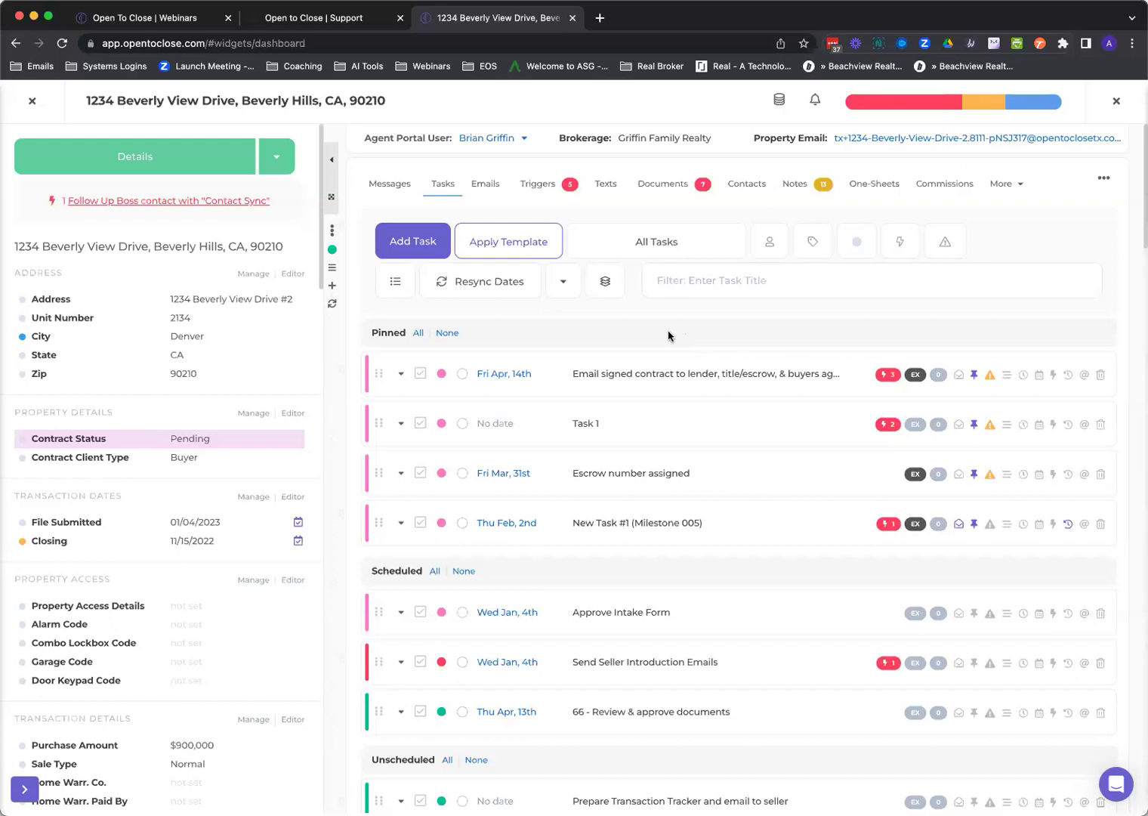
Preview the property's Demo OS one-sheet in a new browser tab, then return to the original tab.
left_click(876, 189)
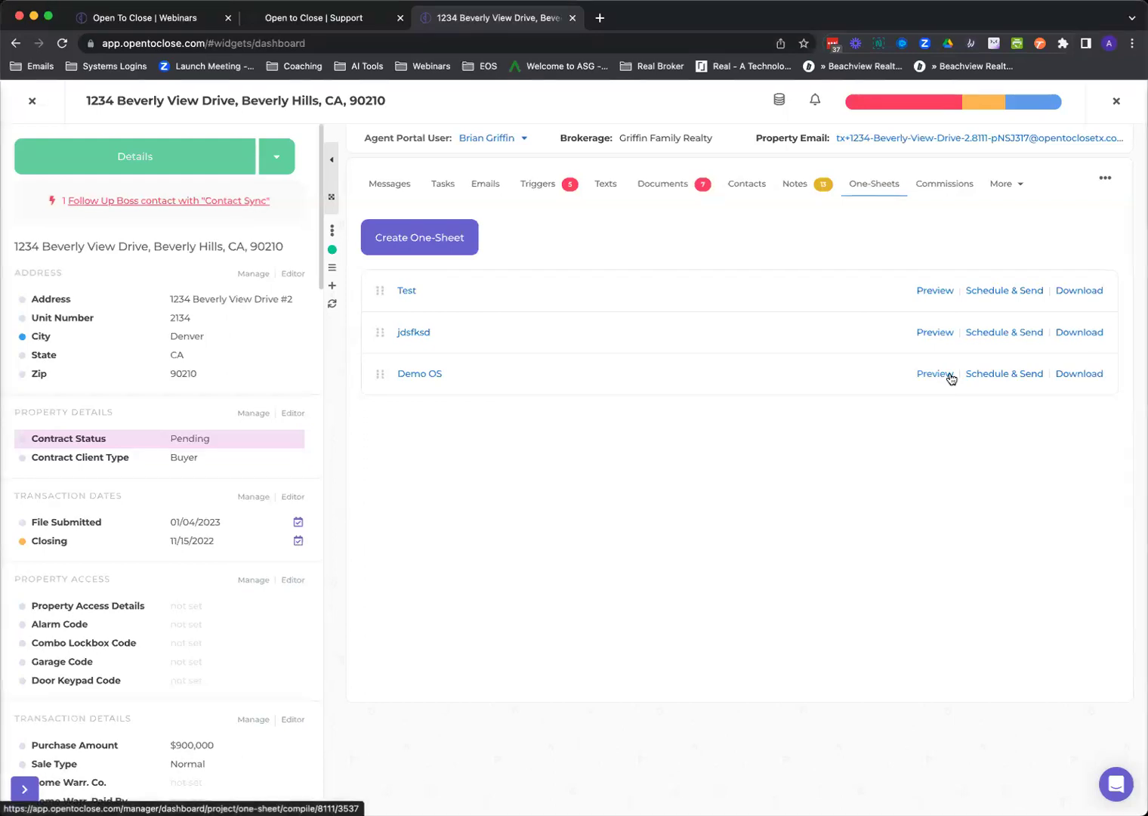
left_click(943, 376)
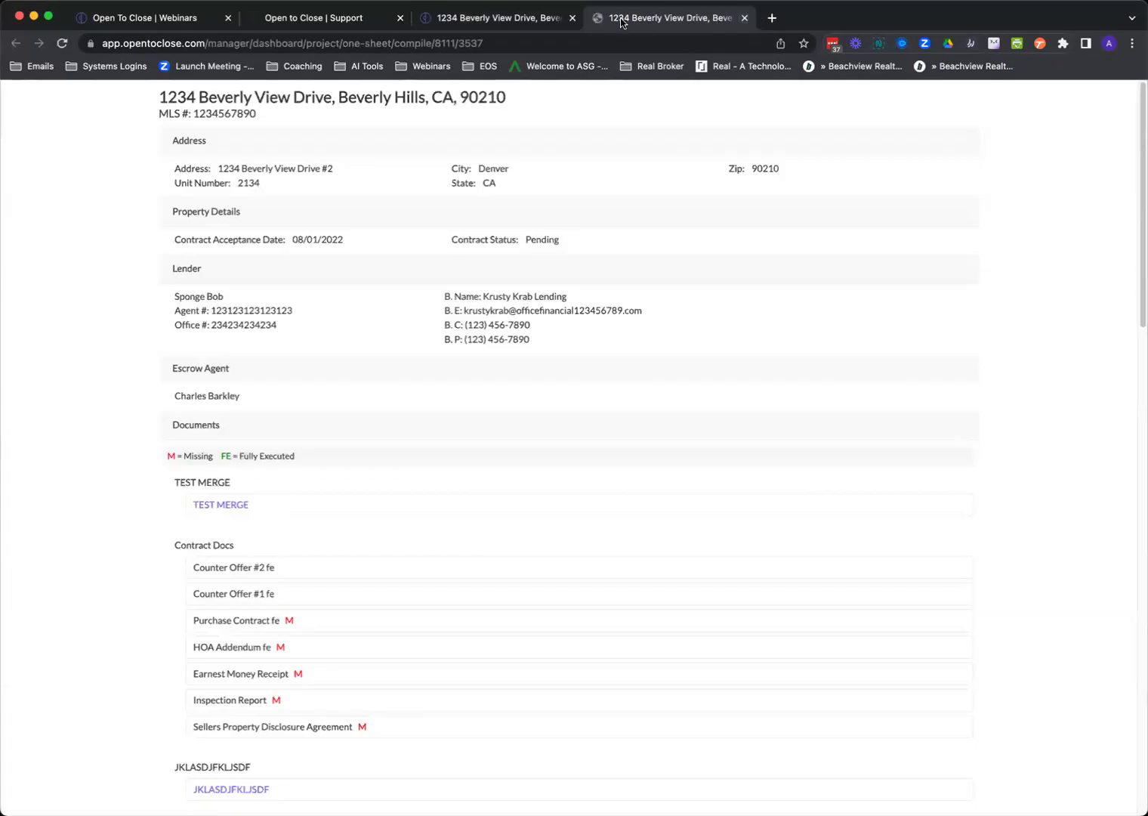
left_click(541, 17)
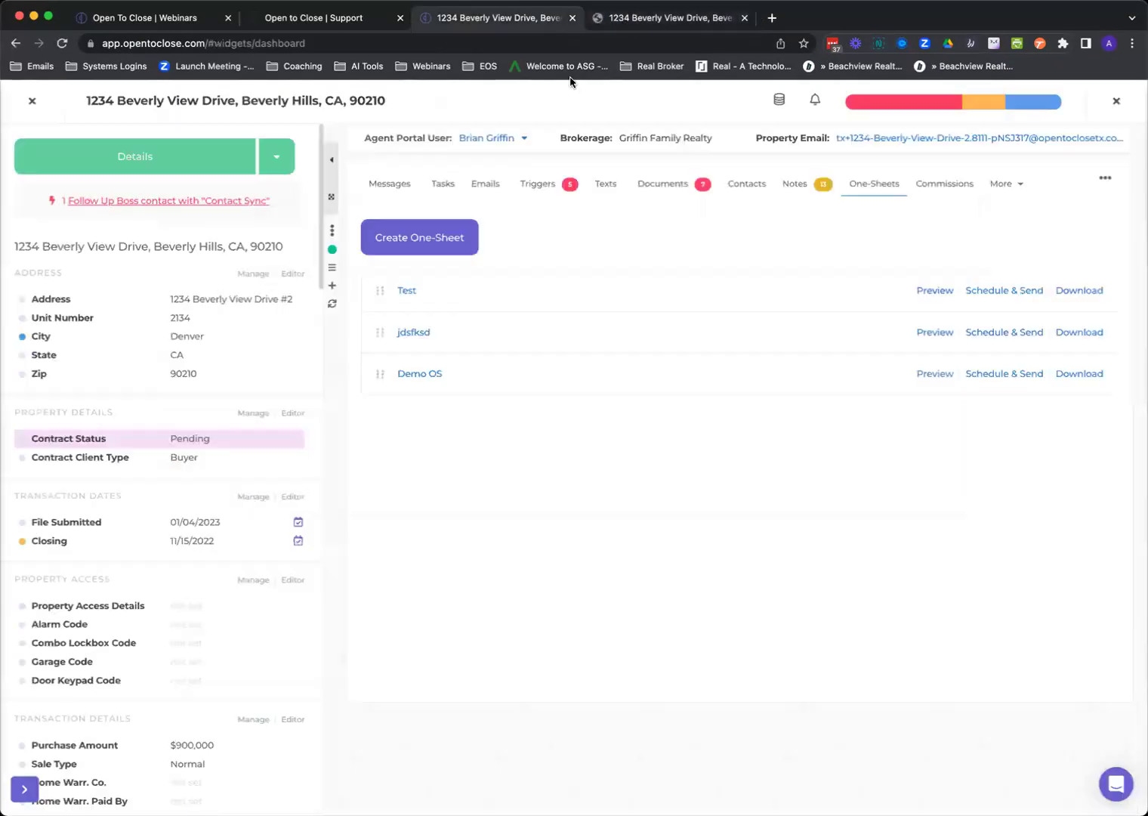
Open the Demo OS one-sheet for editing and show its Options dropdown.
left_click(431, 374)
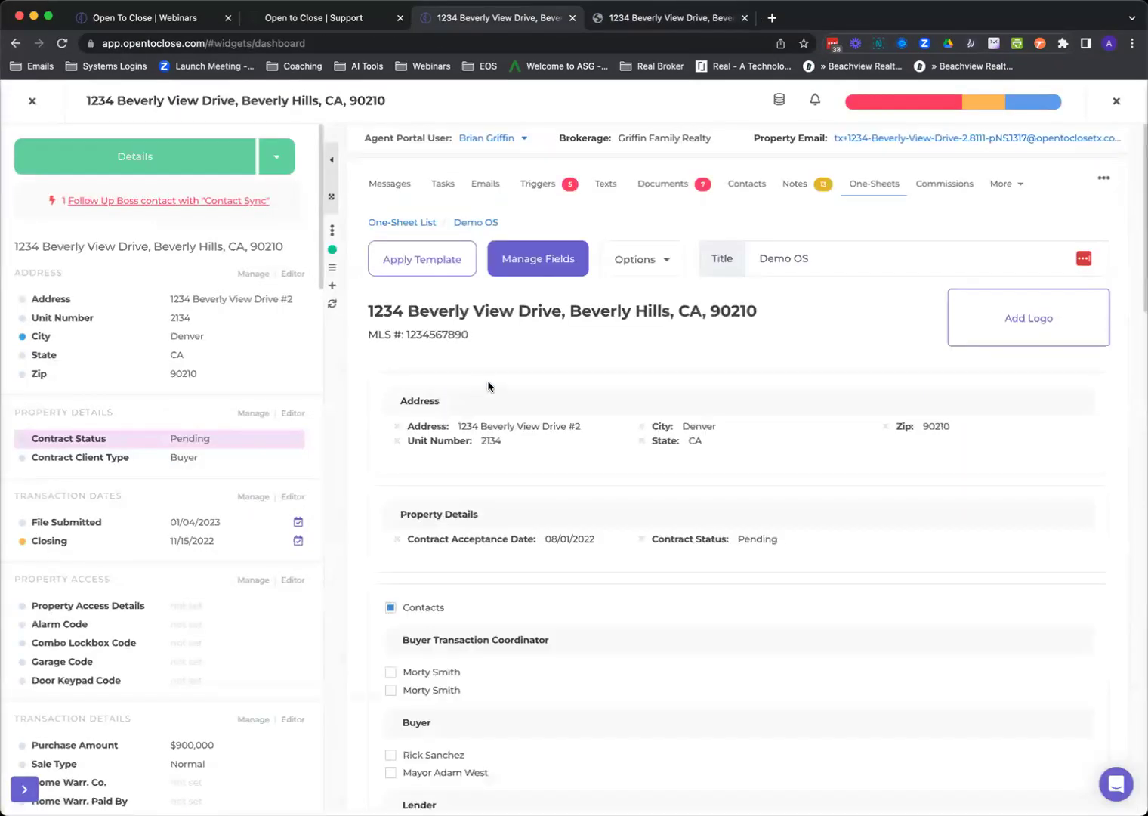
scroll(540, 388, "down", 15)
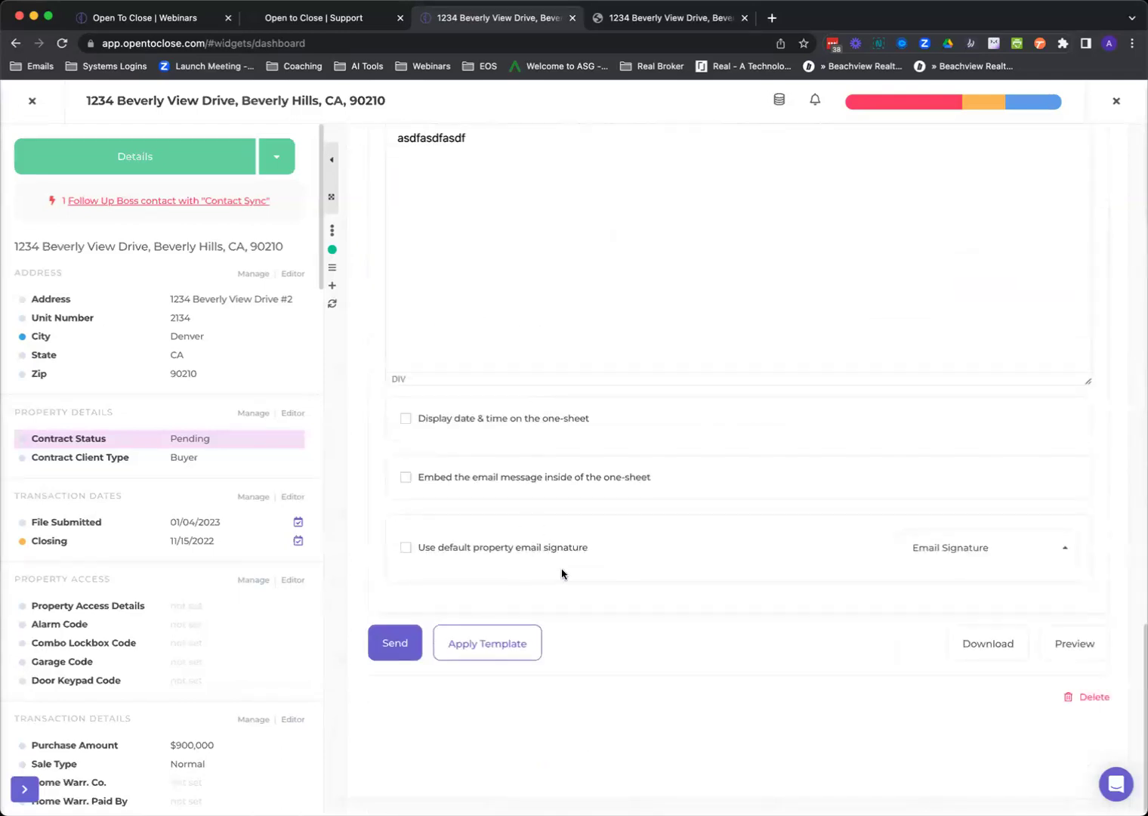
scroll(562, 567, "up", 15)
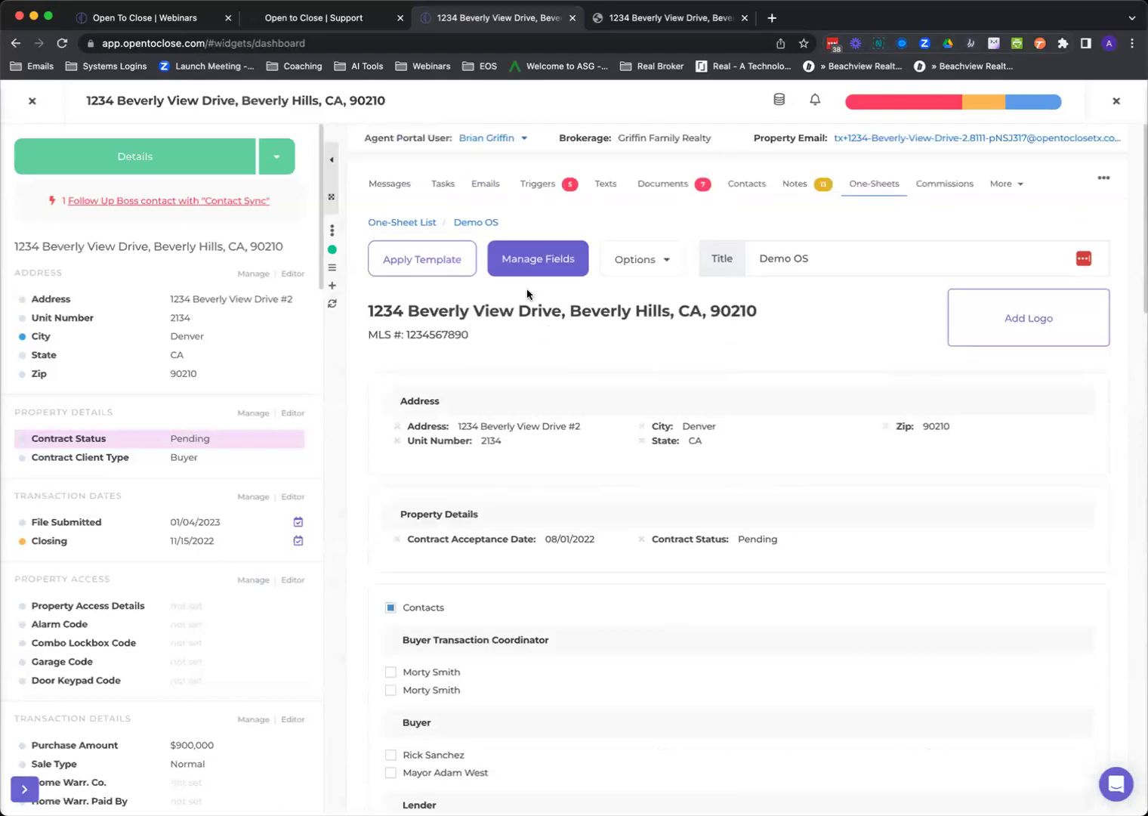
left_click(646, 260)
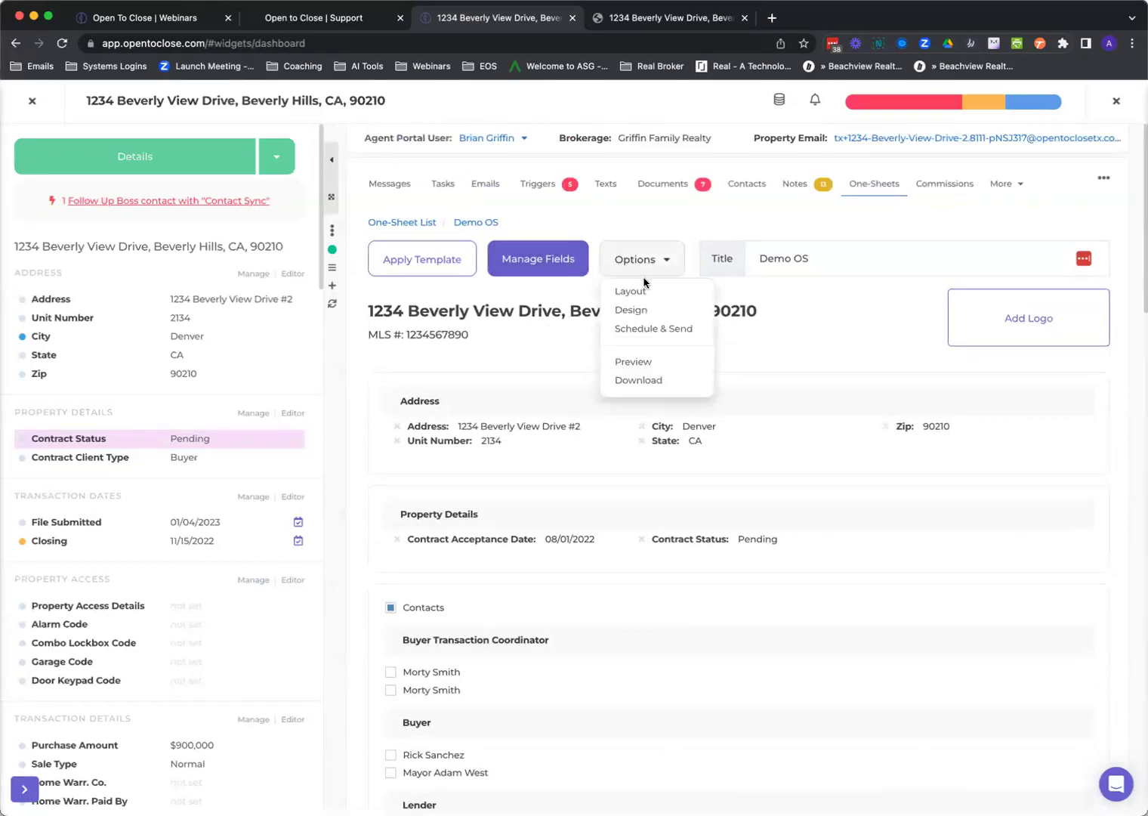
left_click(641, 333)
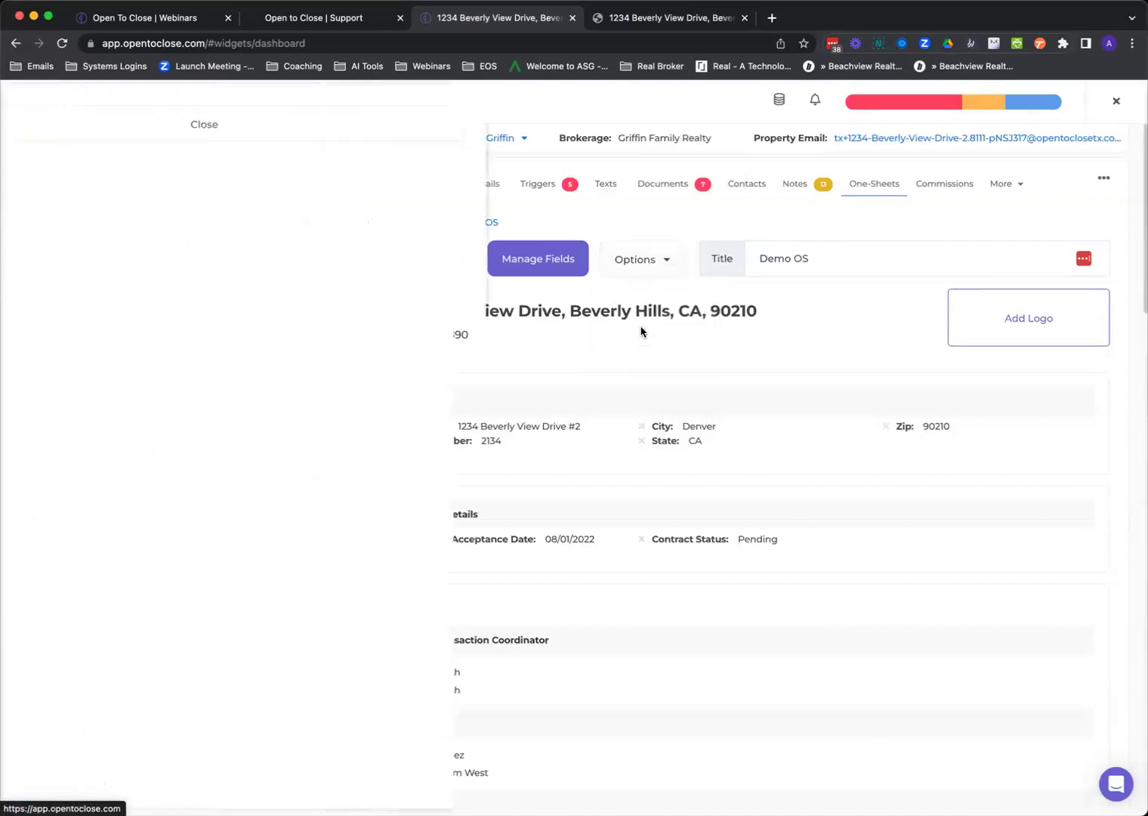
scroll(358, 356, "down", 3)
scroll(359, 356, "down", 3)
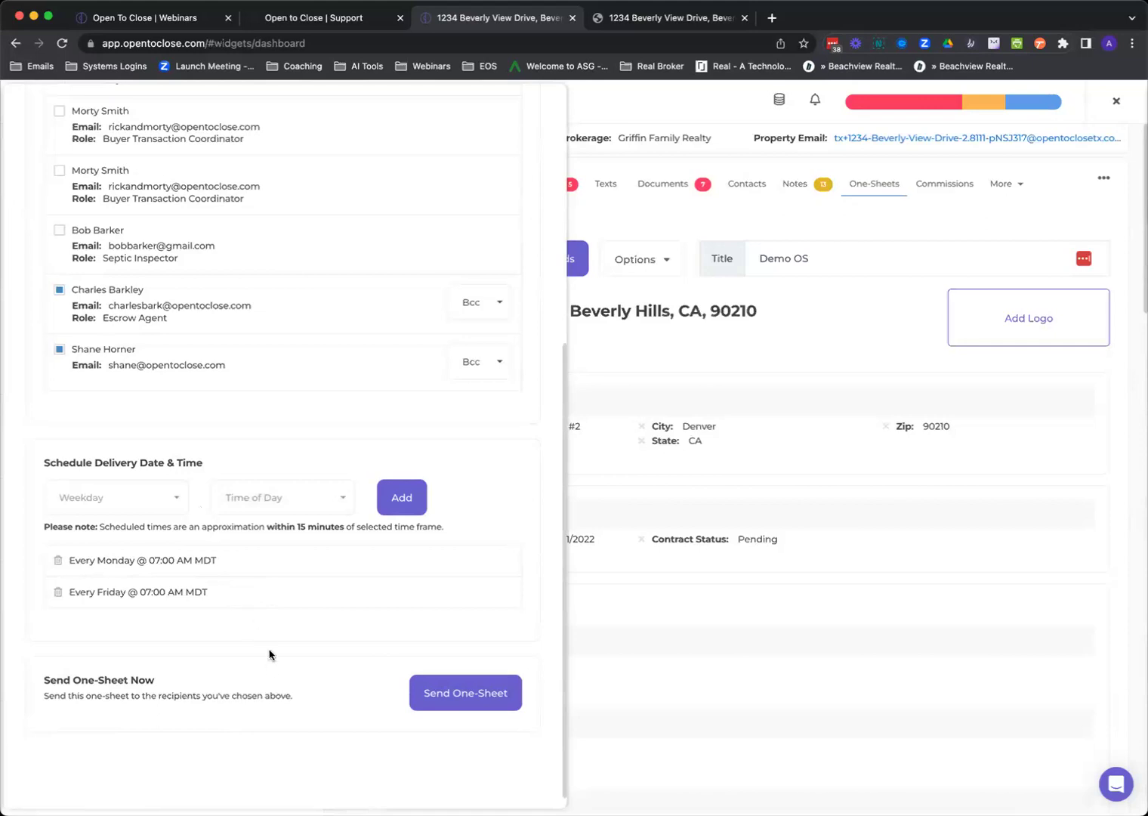
scroll(449, 529, "up", 6)
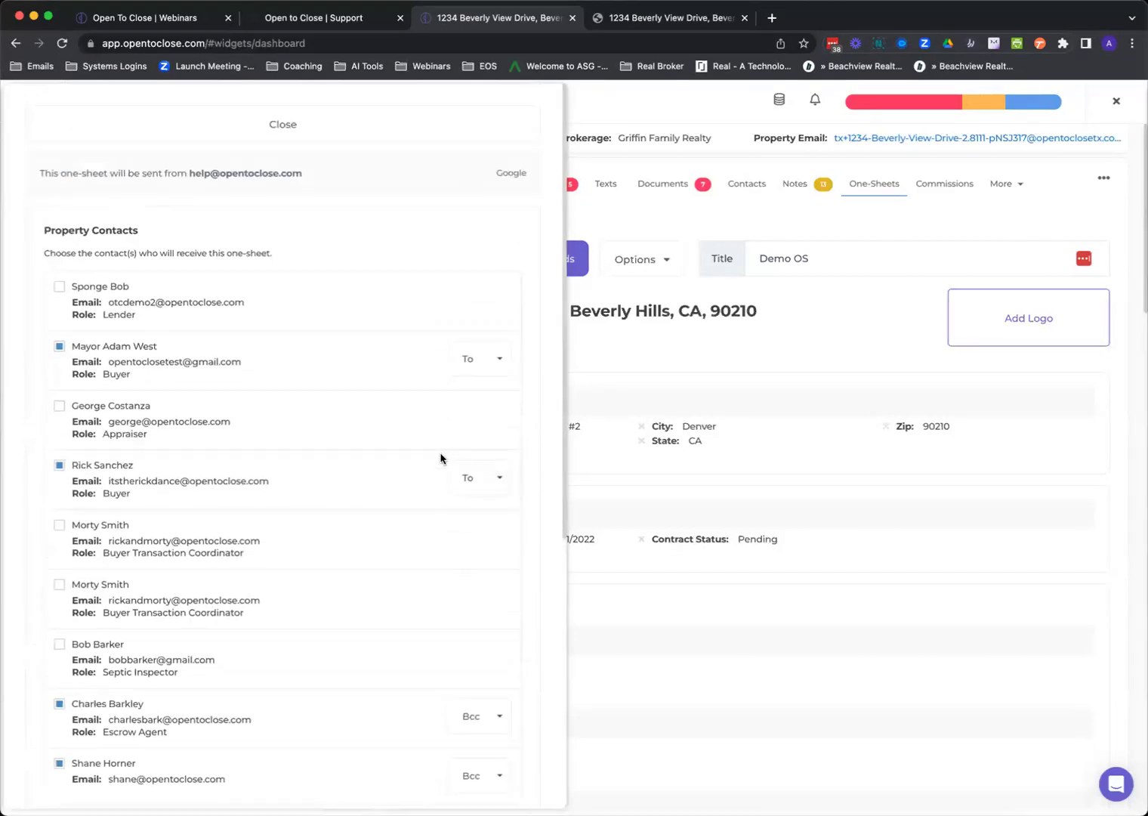
scroll(415, 479, "down", 5)
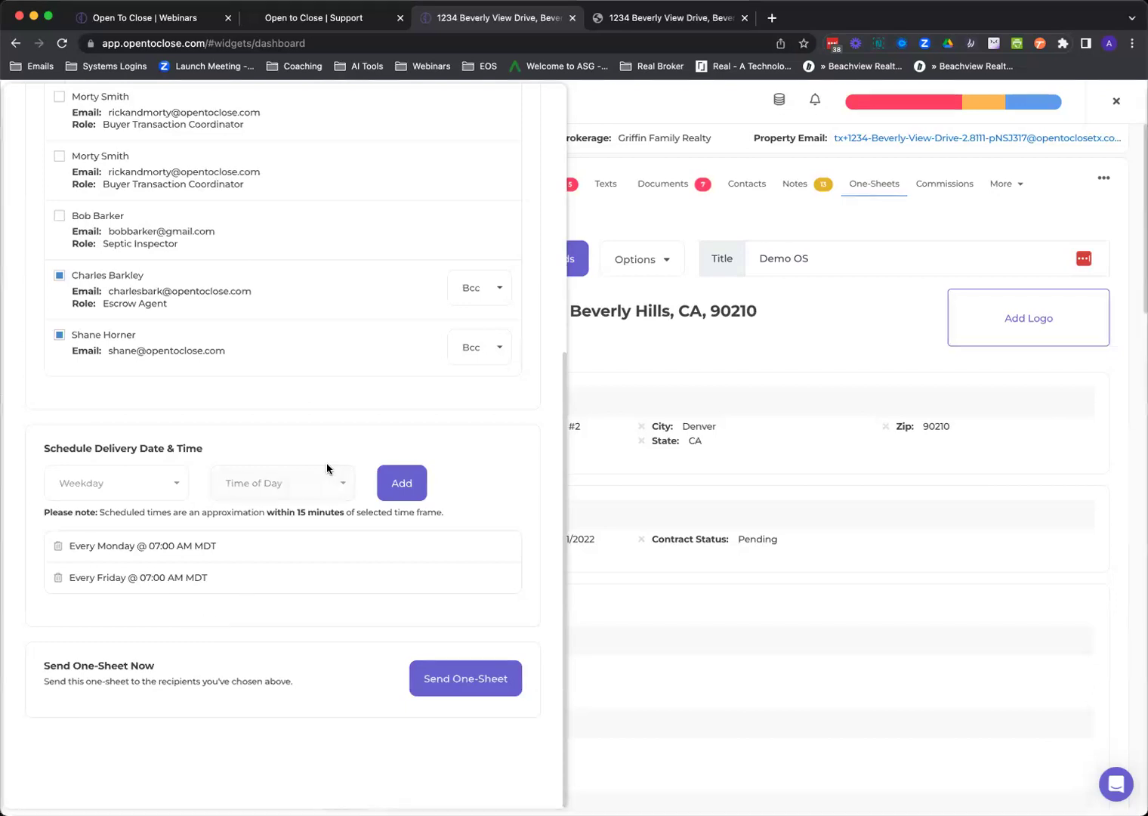
scroll(327, 469, "up", 6)
left_click(368, 136)
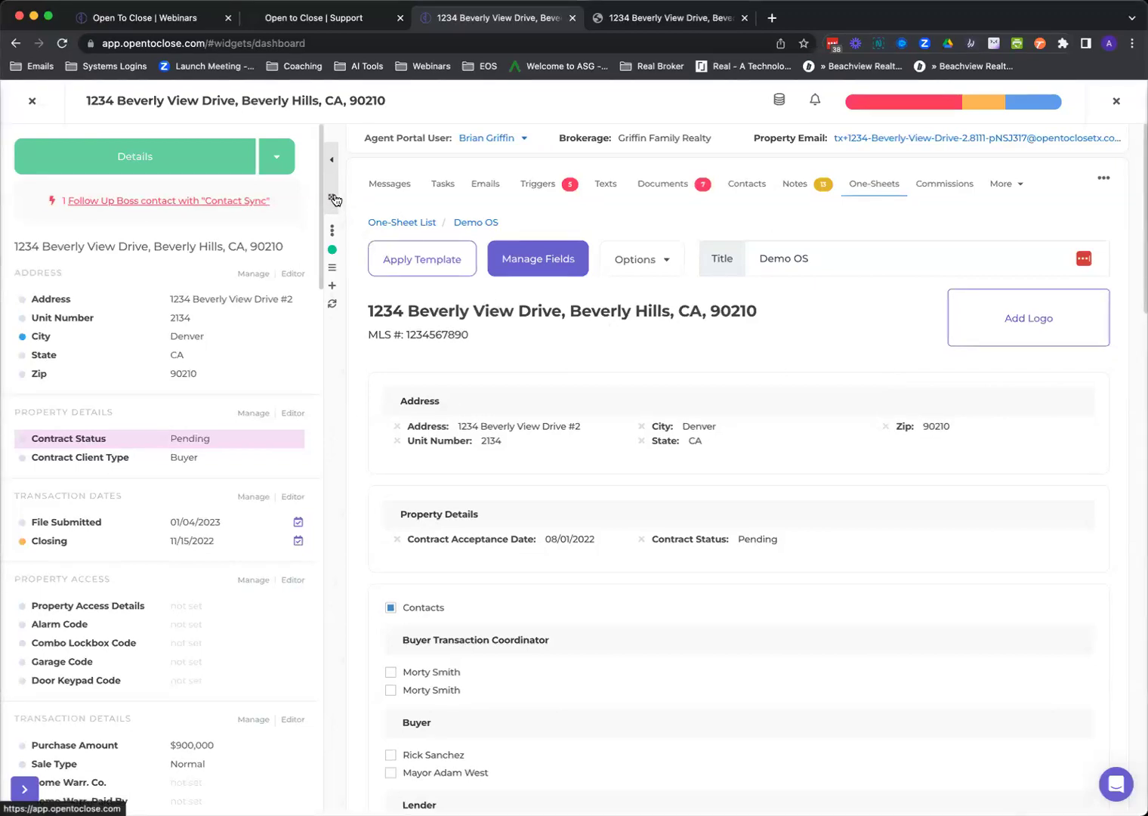
Leave the property and go to the Teams list in organization and user management.
left_click(30, 103)
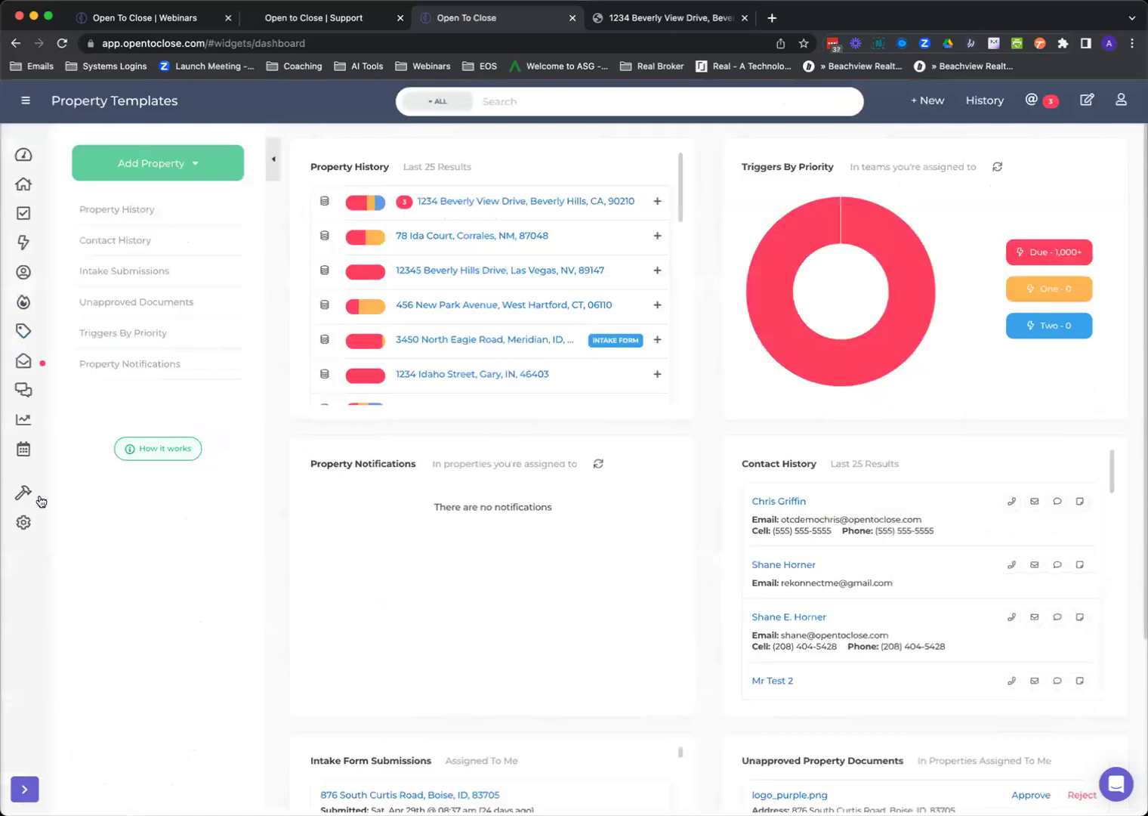
mouse_move(27, 499)
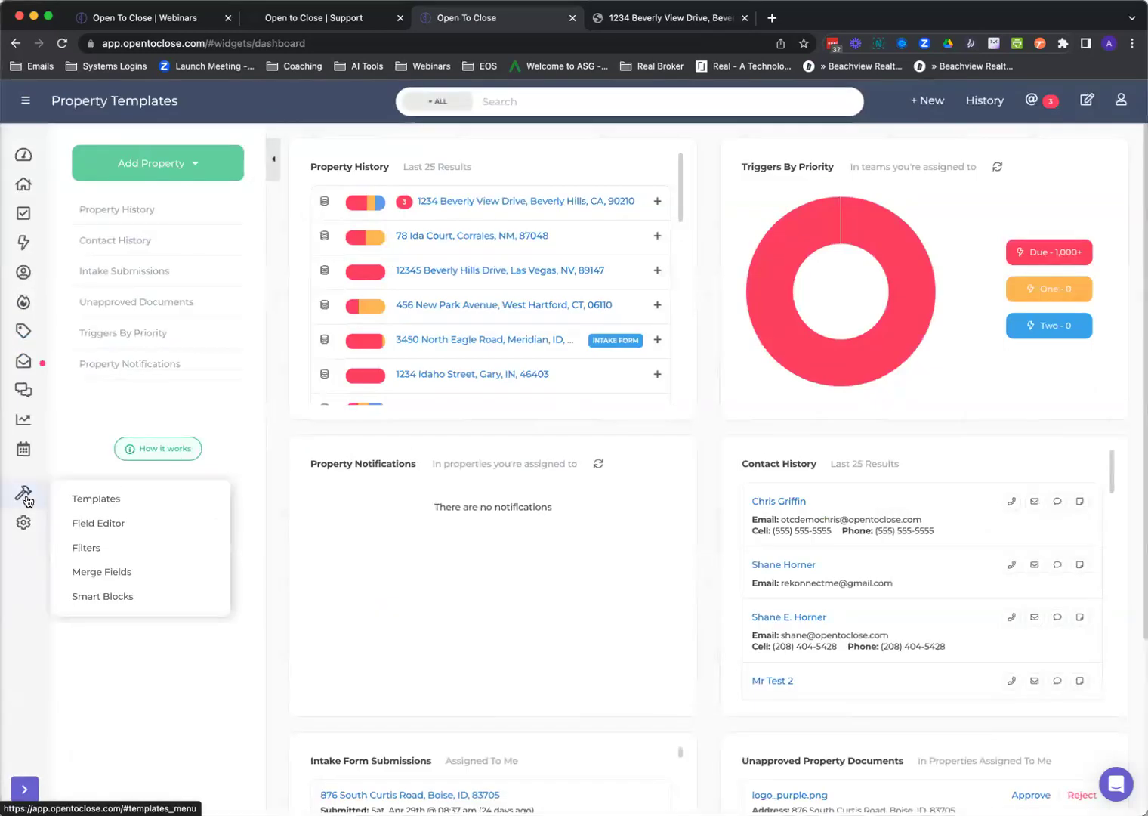
left_click(28, 501)
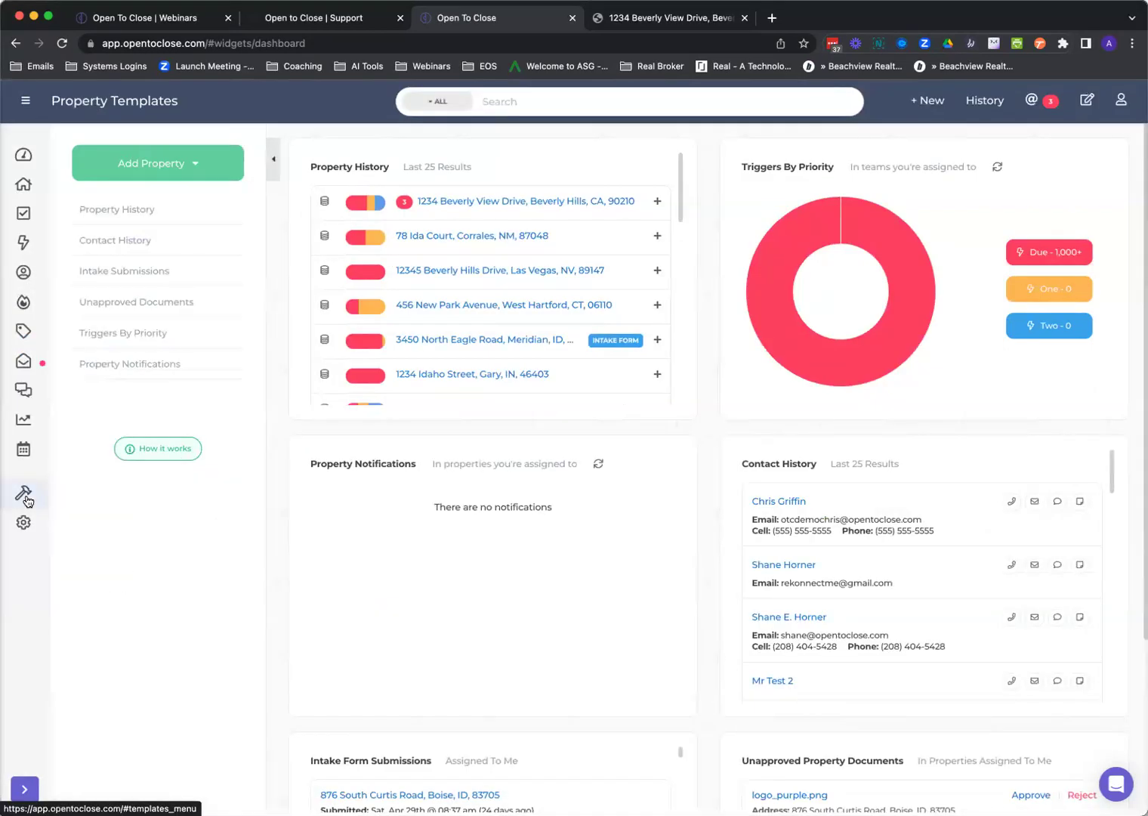
left_click(24, 523)
left_click(85, 553)
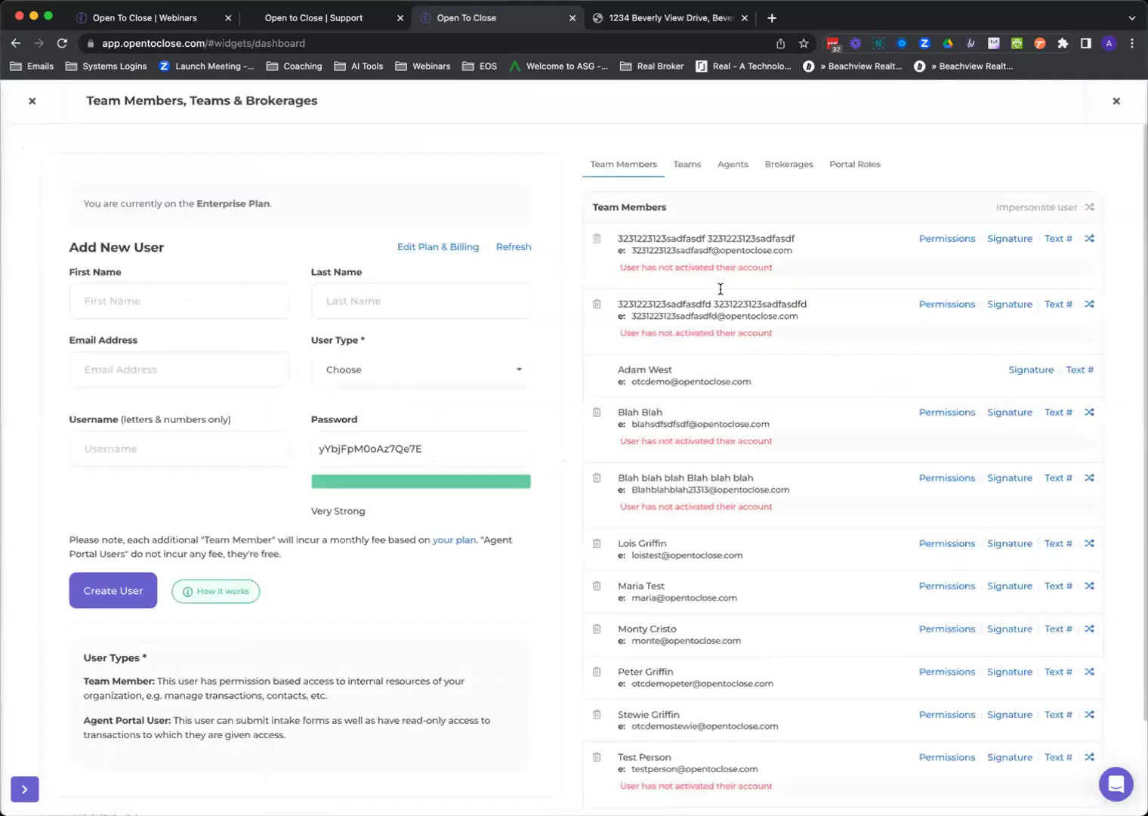
left_click(688, 164)
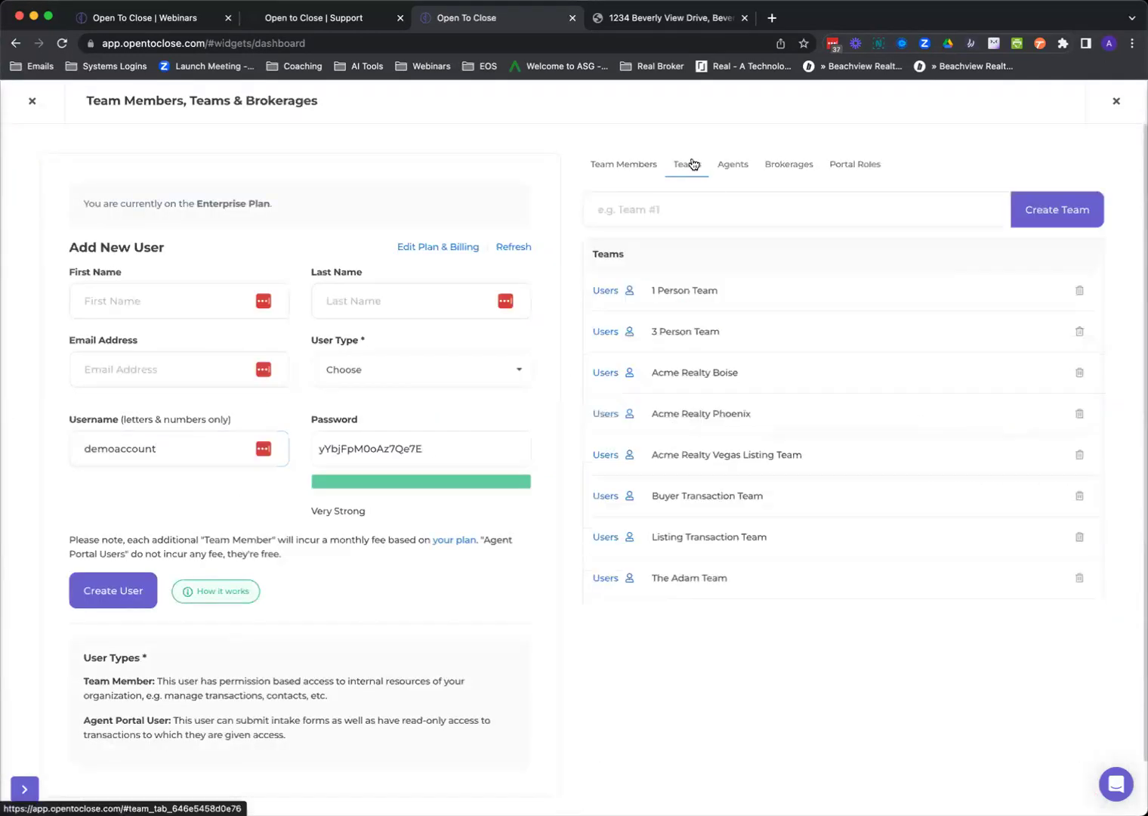
Add a chosen user to the 1 Person Team, then close its user list.
left_click(627, 290)
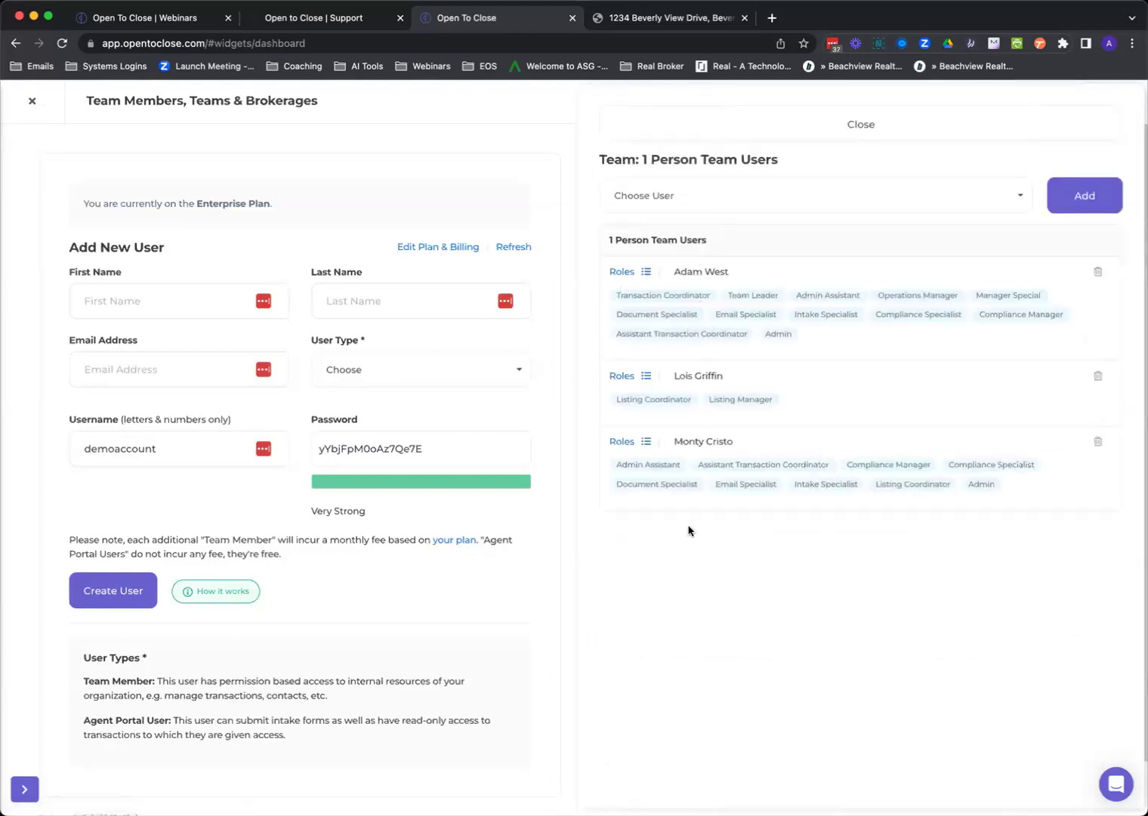
left_click(793, 207)
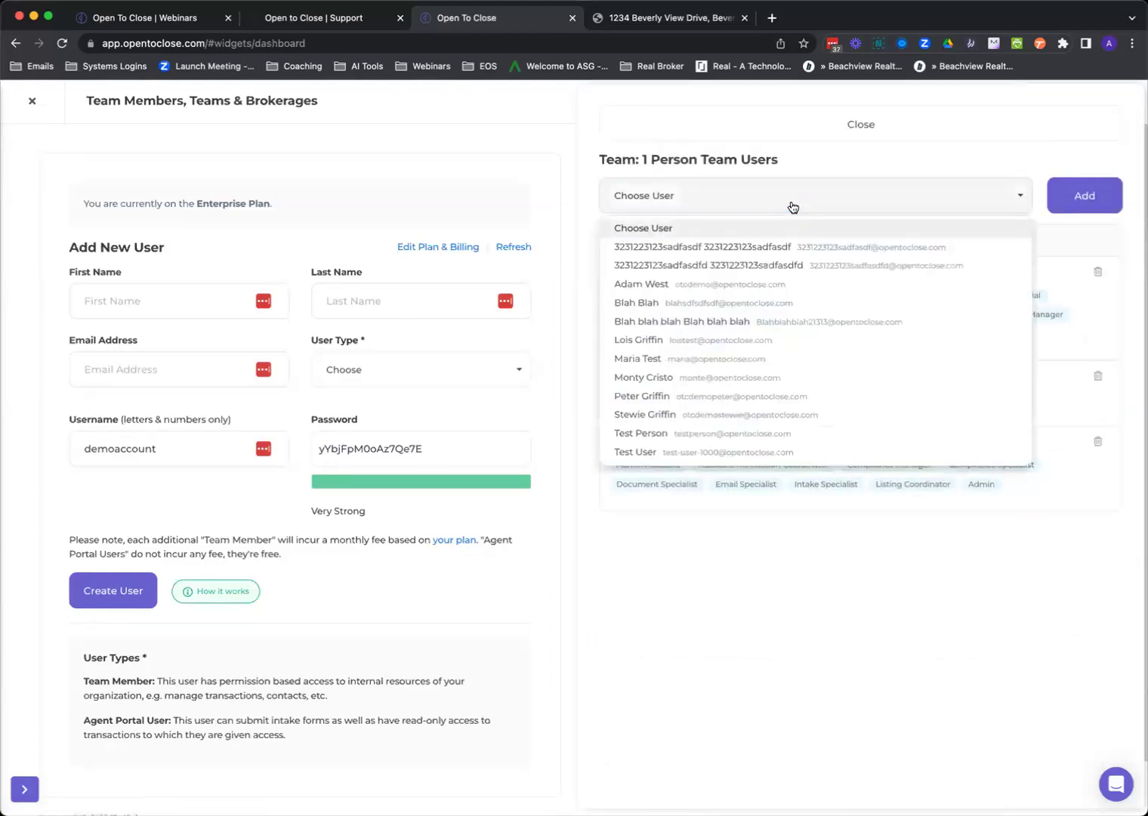
left_click(687, 303)
left_click(1085, 198)
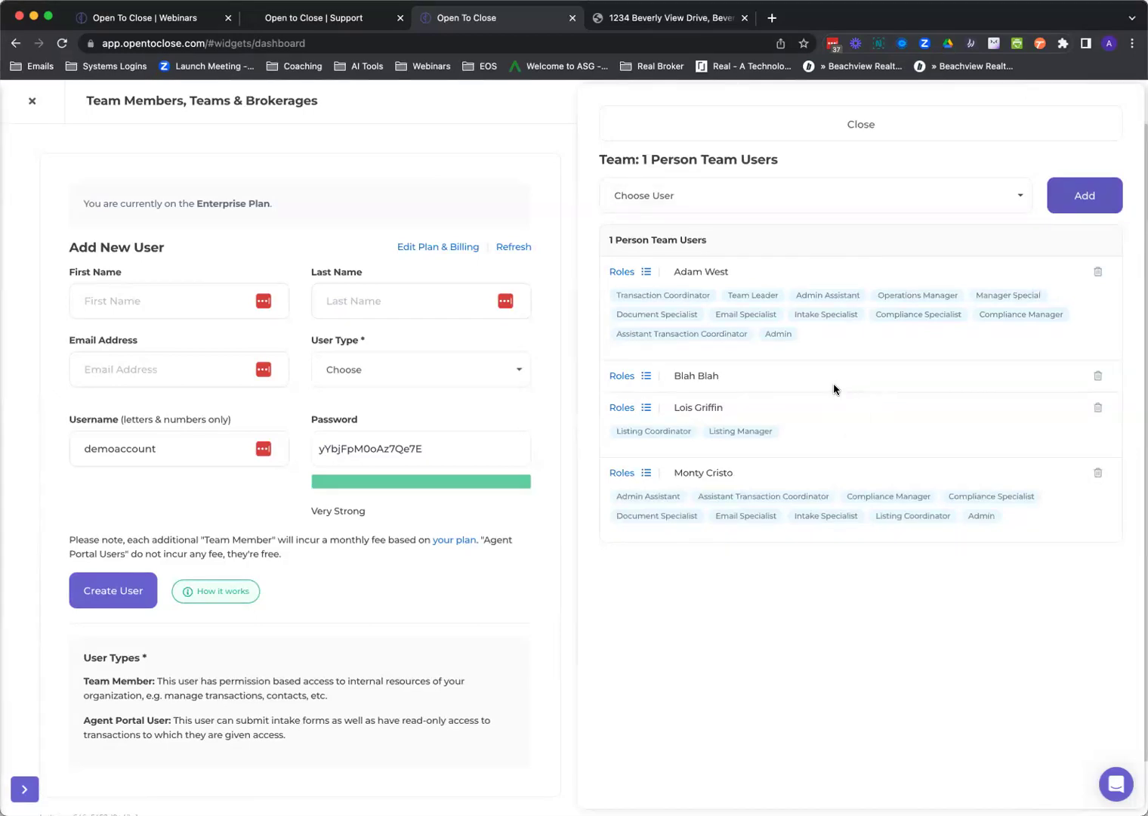
left_click(759, 134)
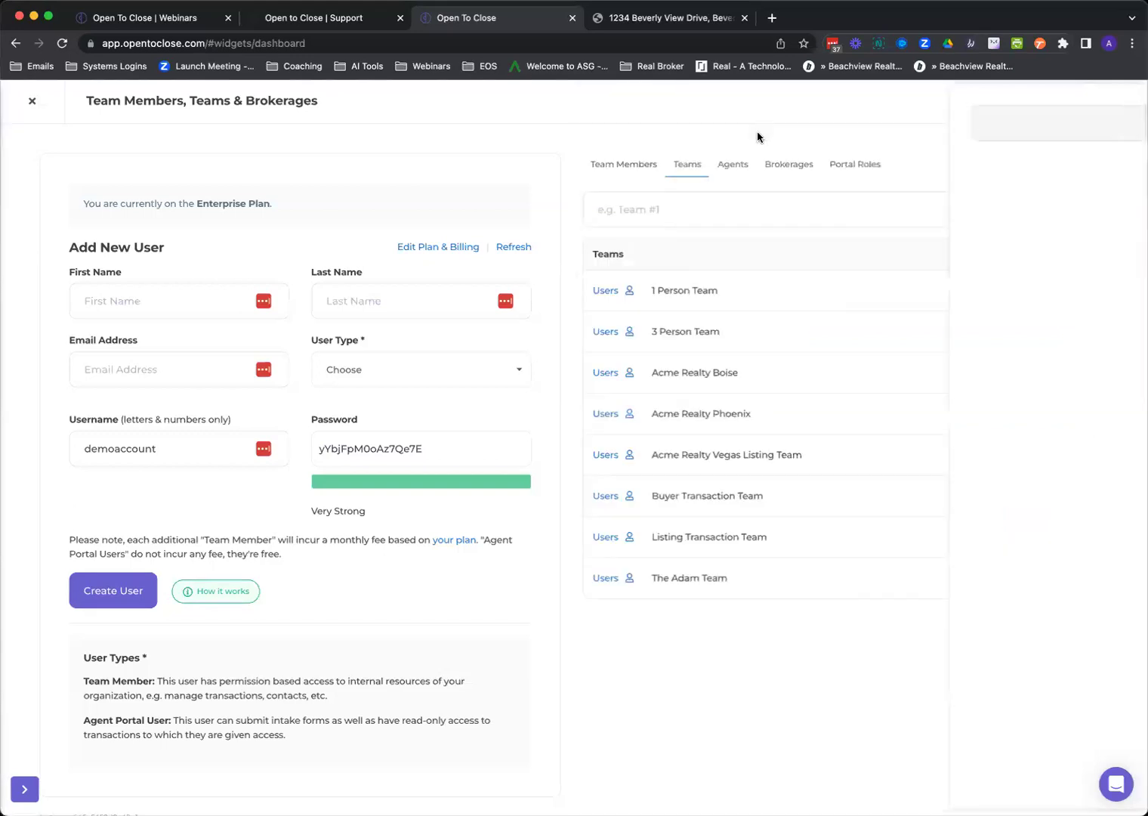
Leave team management, glance at the Properties list, then show History from the dashboard.
left_click(32, 100)
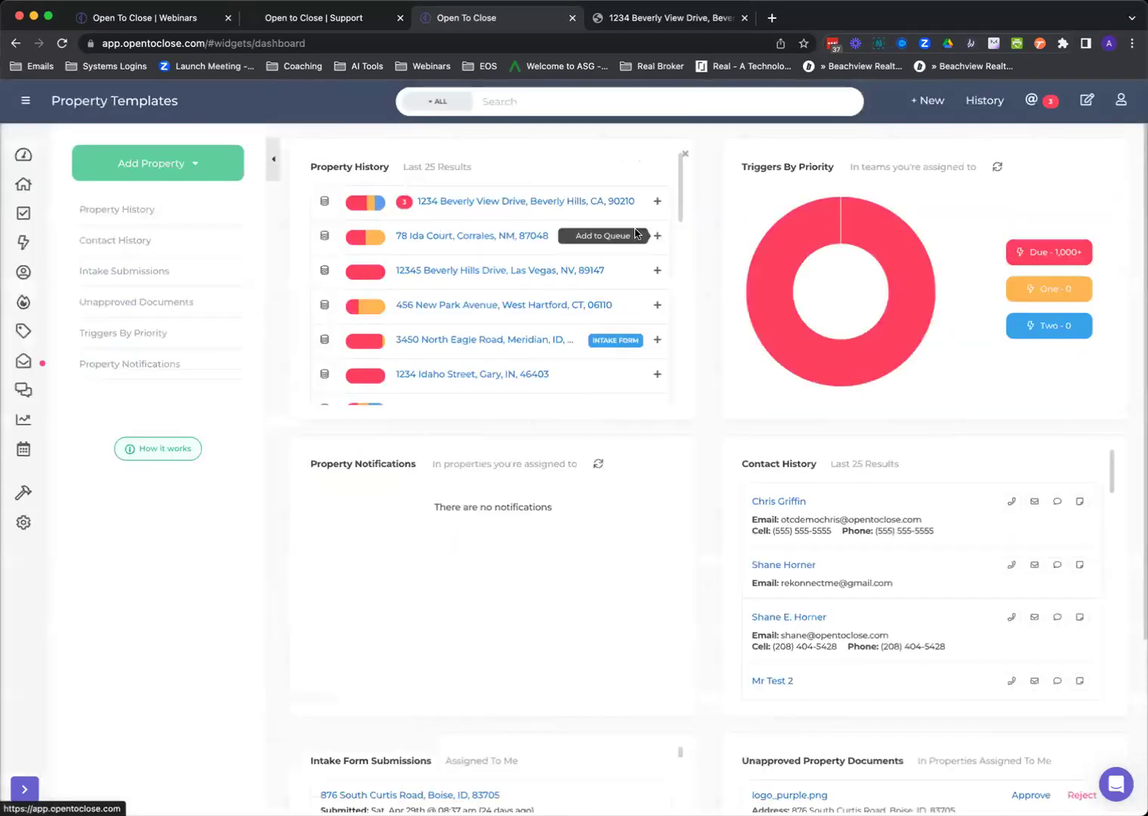
left_click(23, 183)
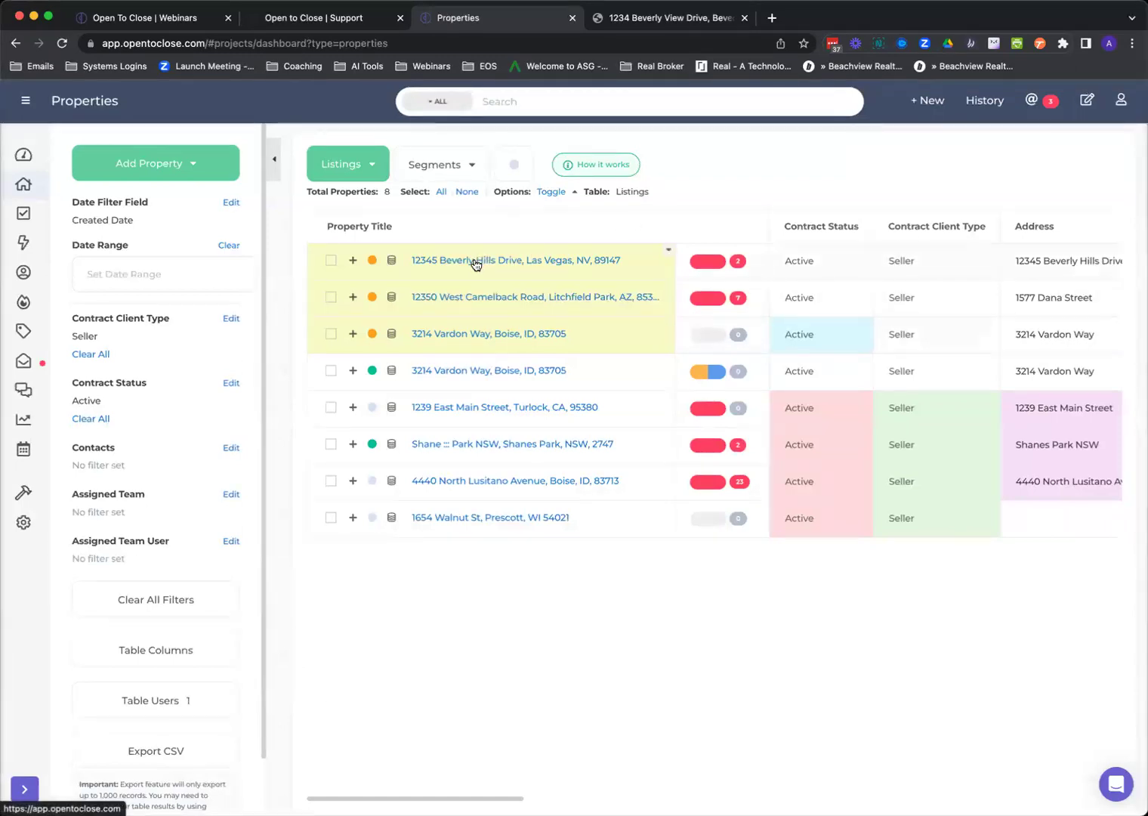
left_click(23, 157)
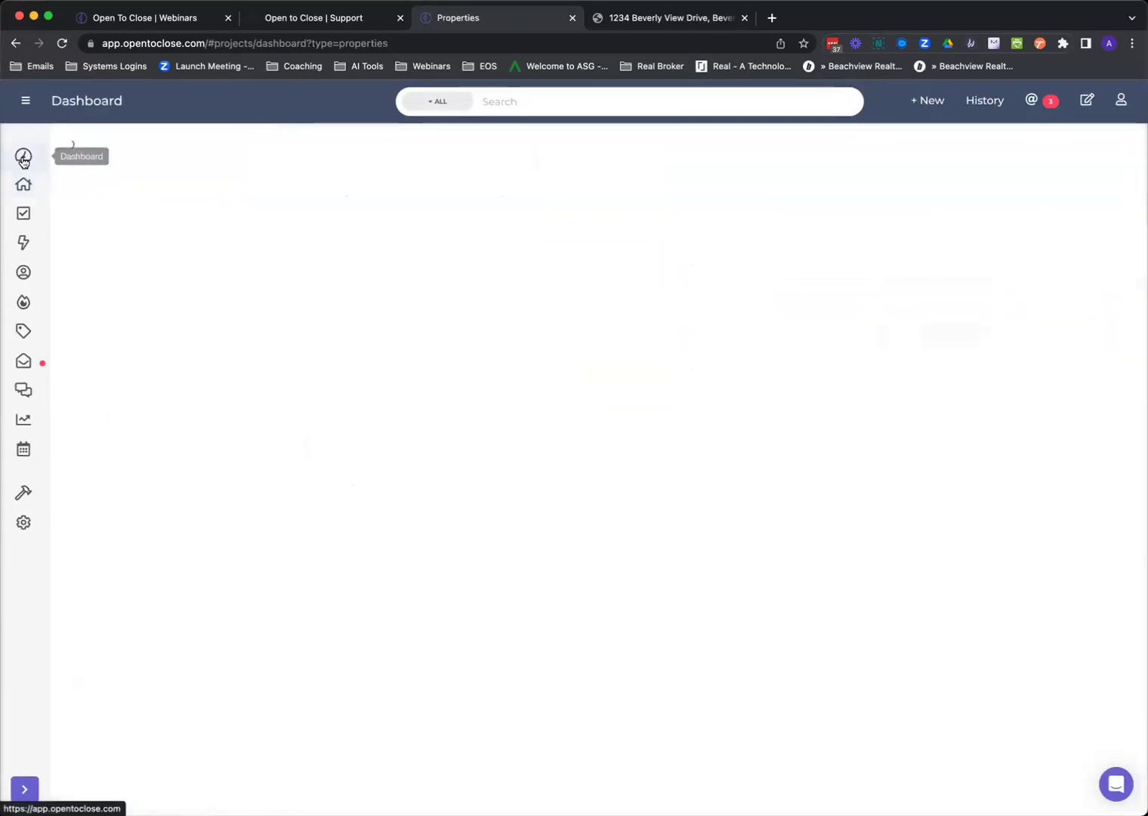
left_click(981, 105)
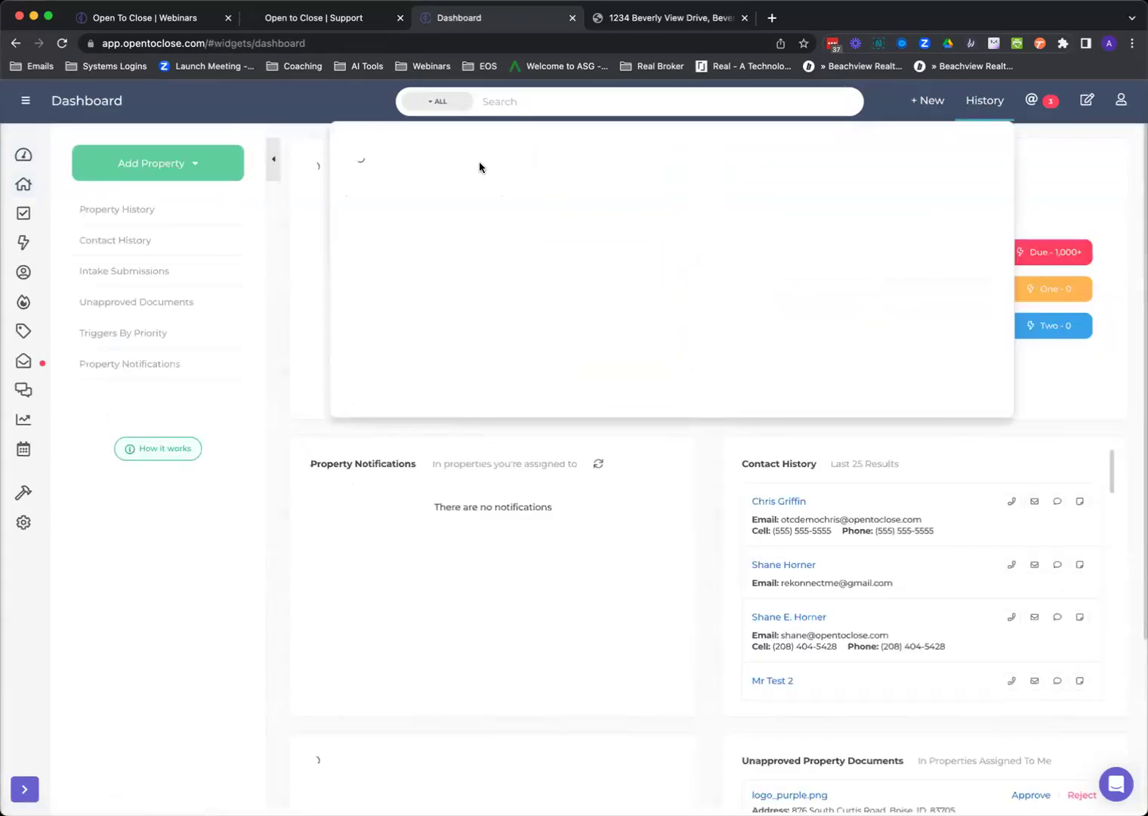
left_click(462, 175)
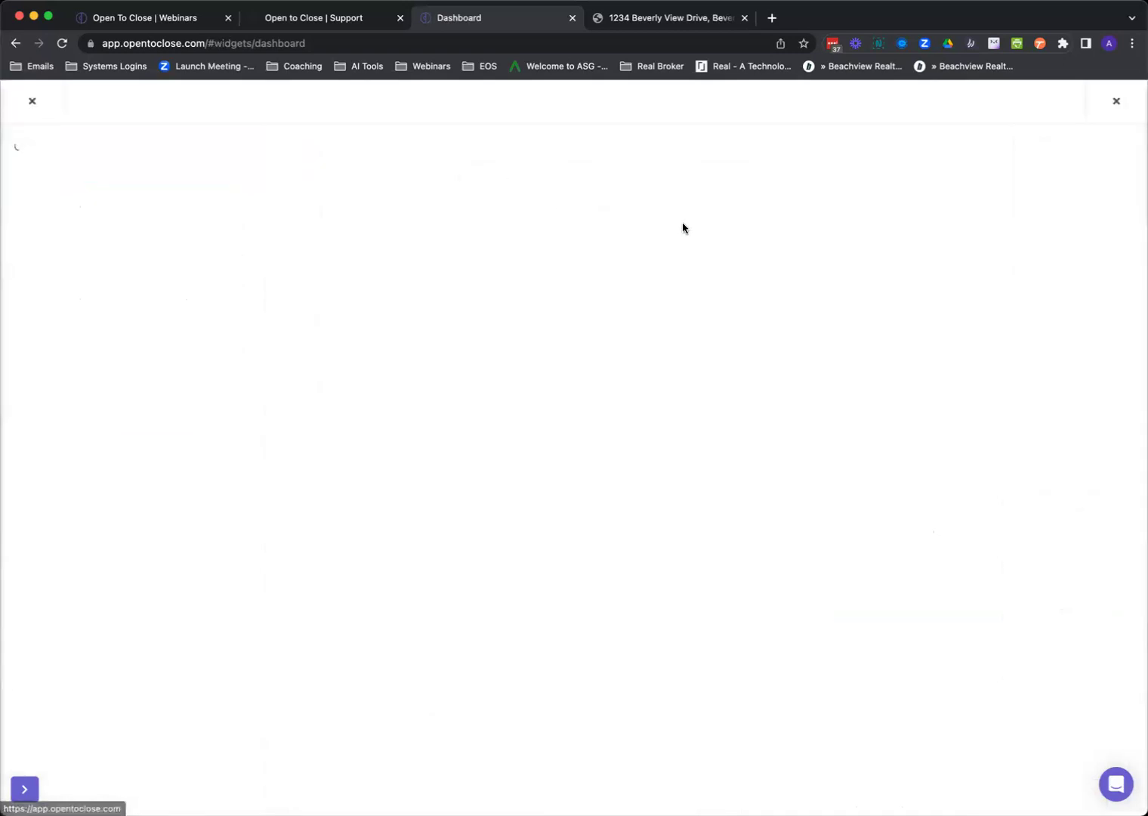
left_click(1002, 186)
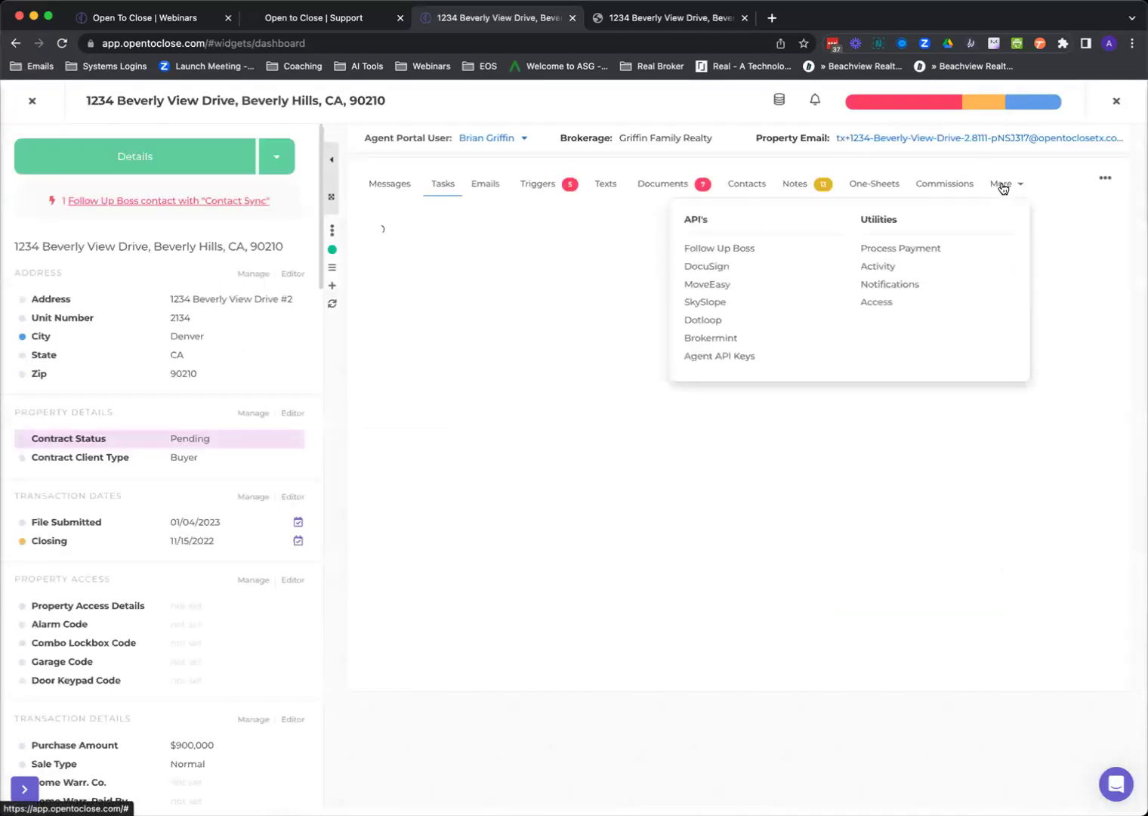
left_click(880, 302)
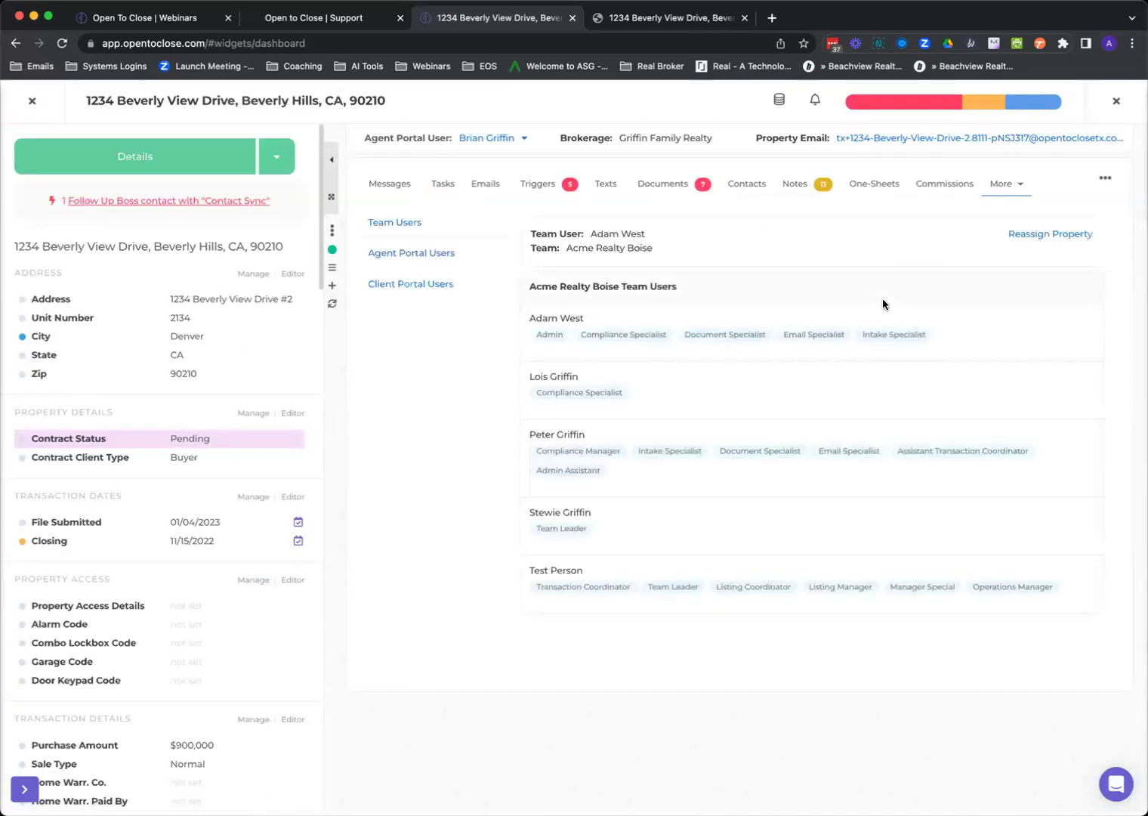
left_click(999, 188)
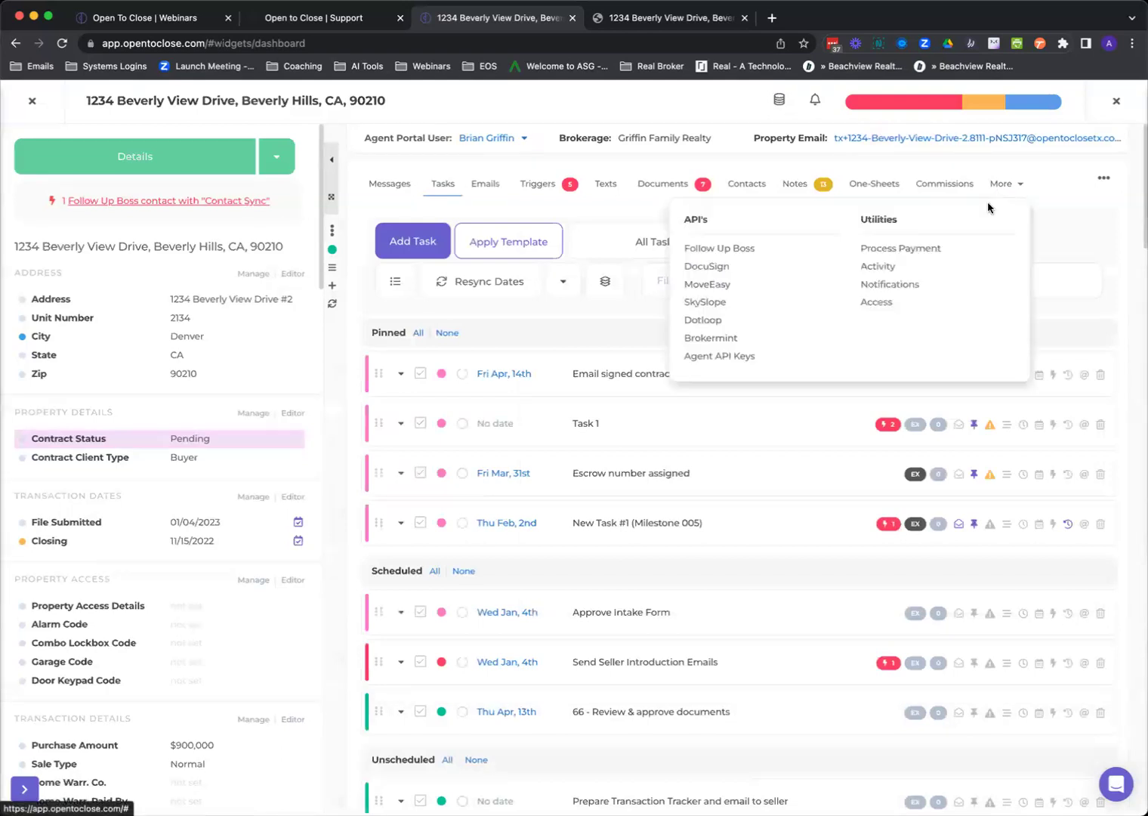
left_click(885, 301)
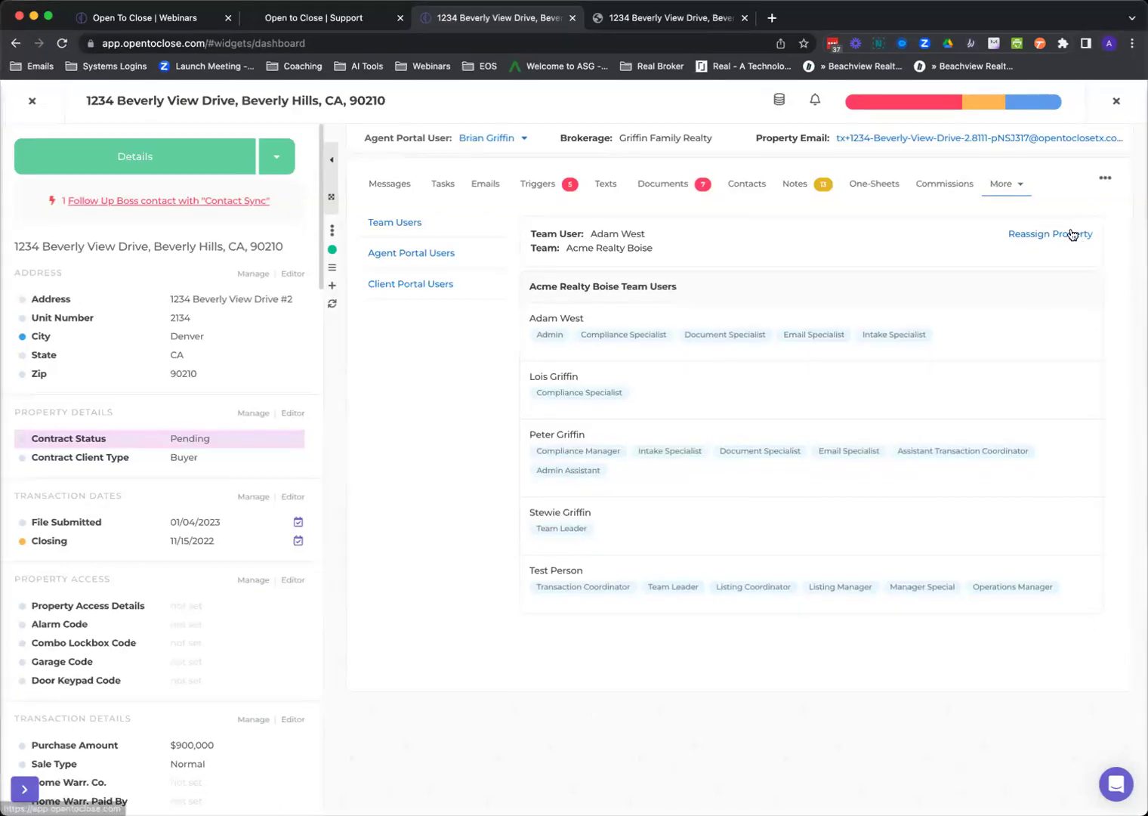
Review the property's Agent Portal Users and Client Portal Users, then close back to the dashboard.
left_click(442, 251)
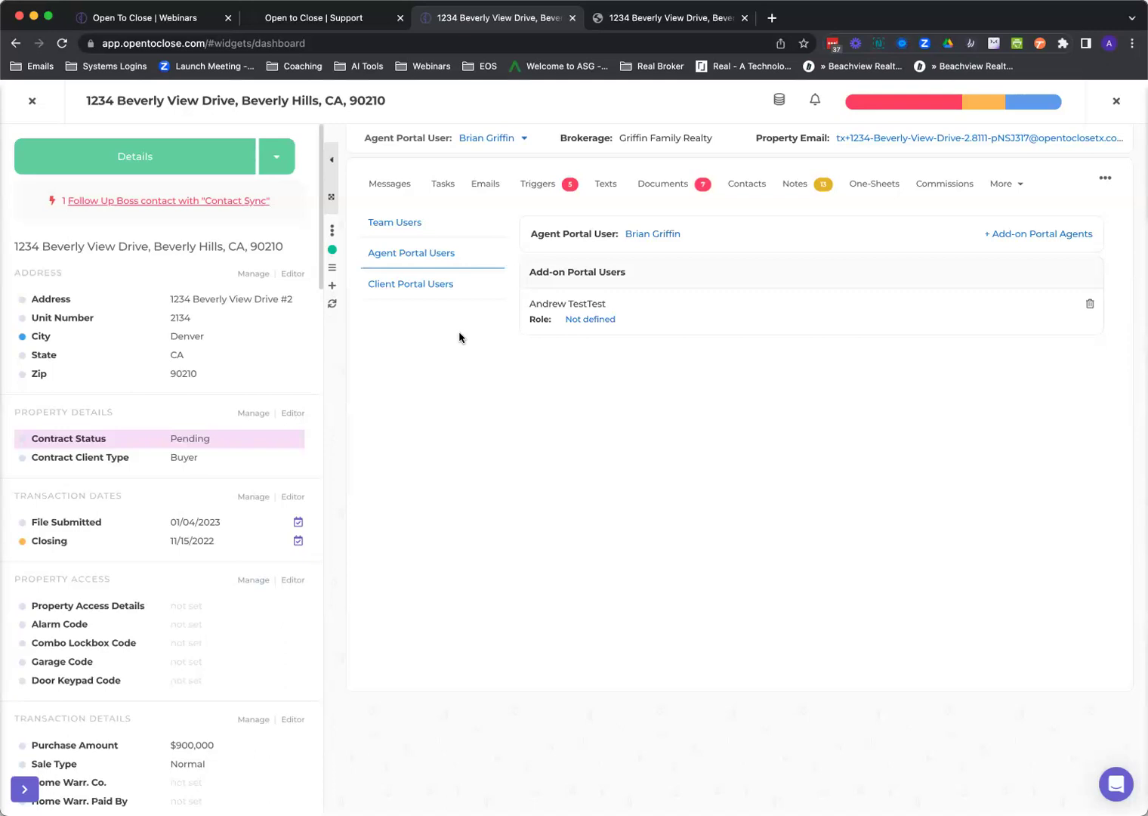
left_click(416, 284)
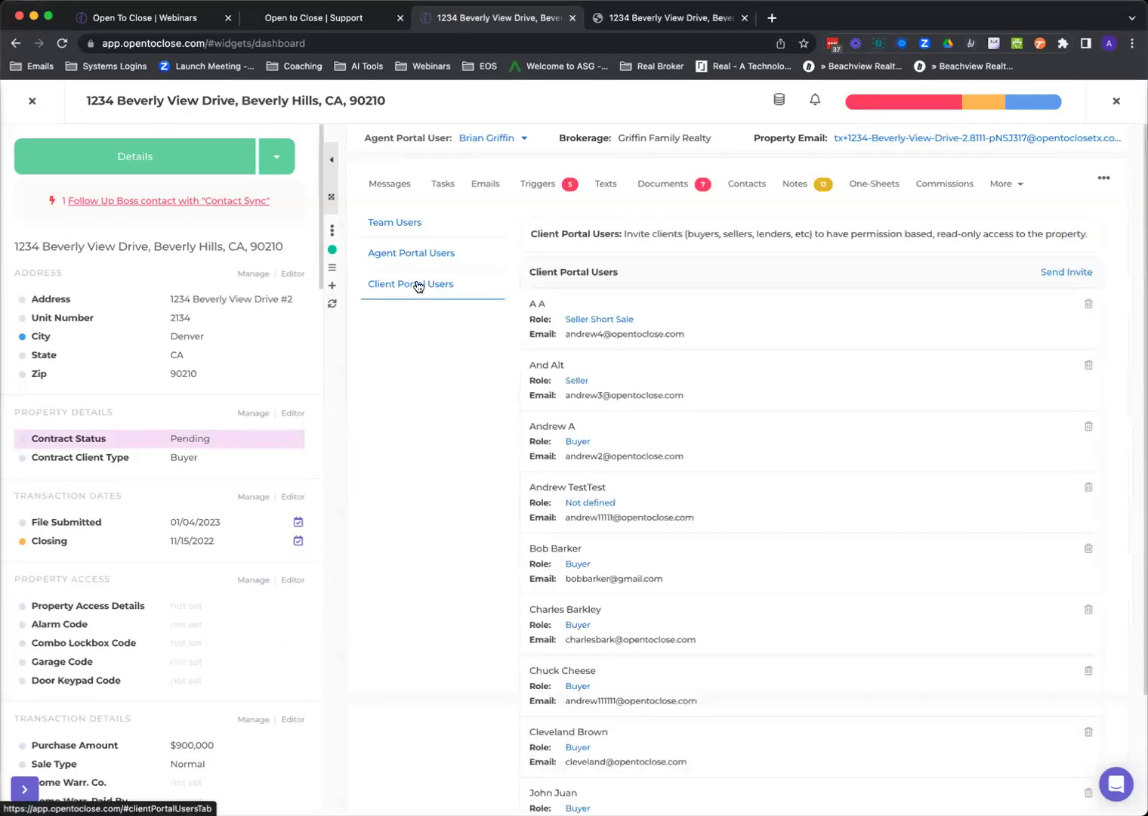
scroll(581, 409, "down", 4)
scroll(608, 401, "up", 4)
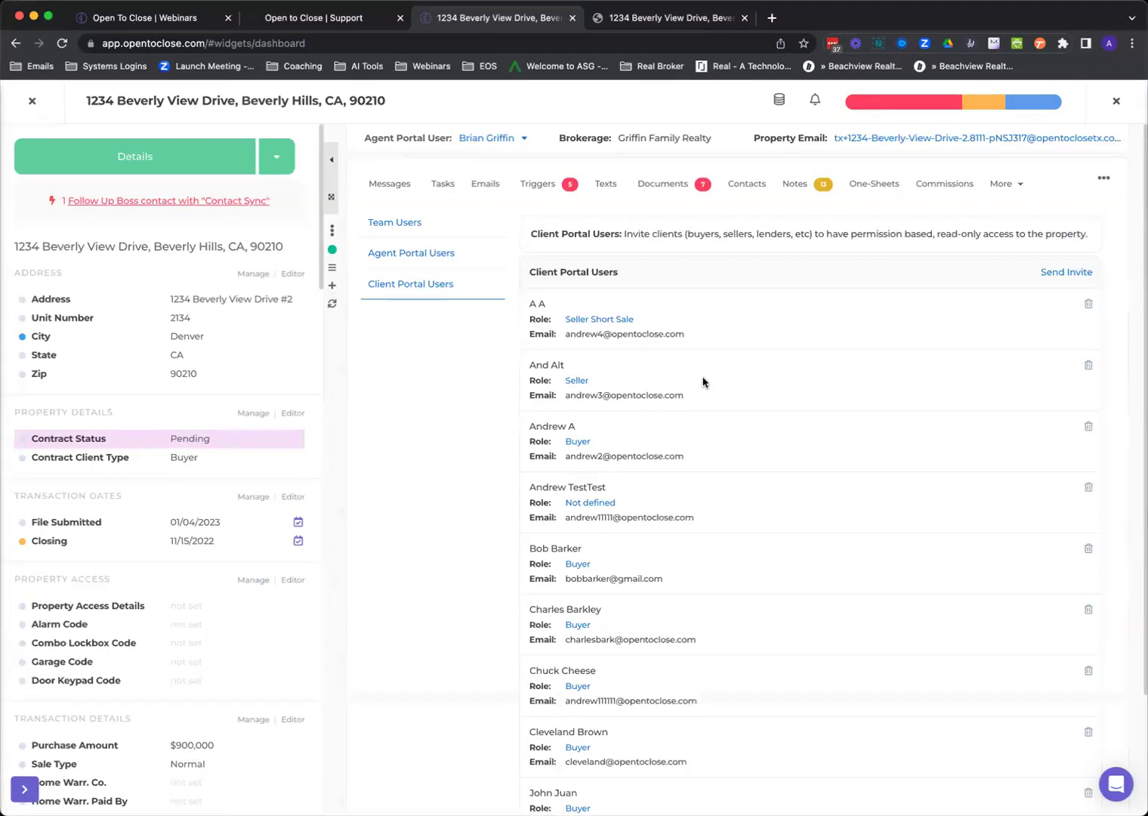
left_click(31, 100)
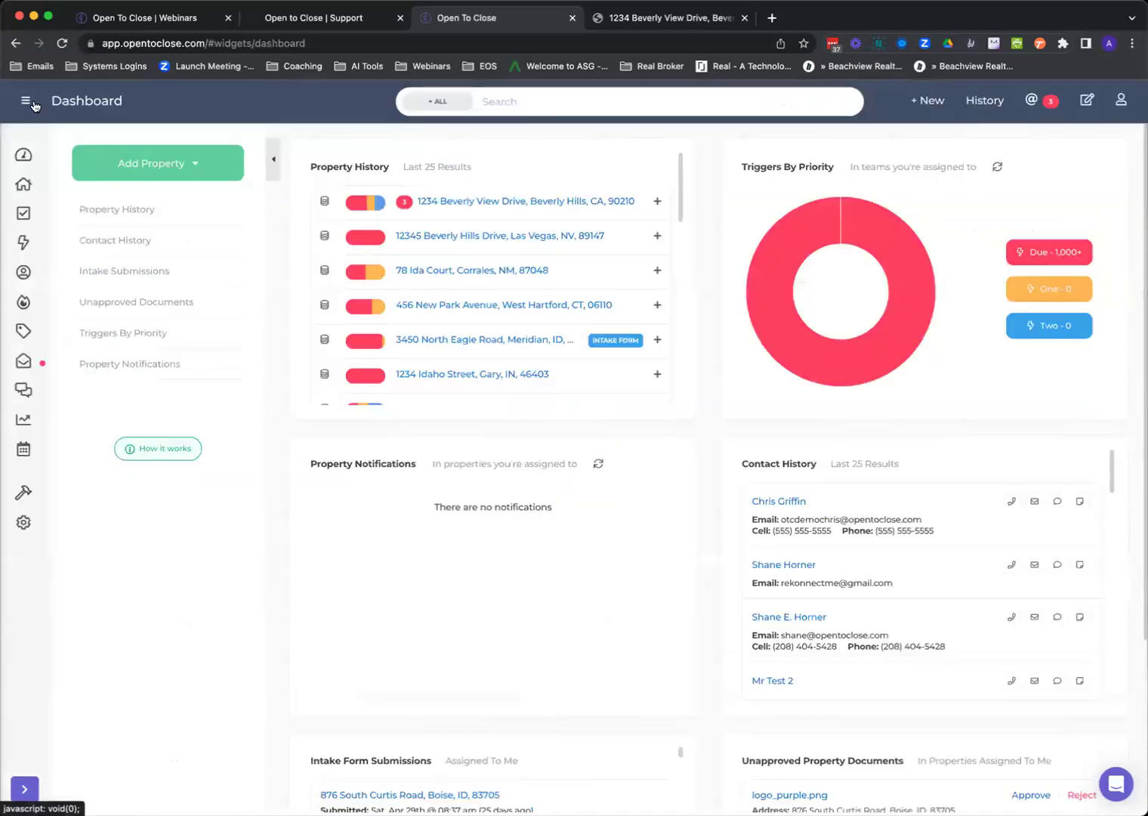
Open Templates from the tools sidebar flyout to list the email templates.
left_click(23, 502)
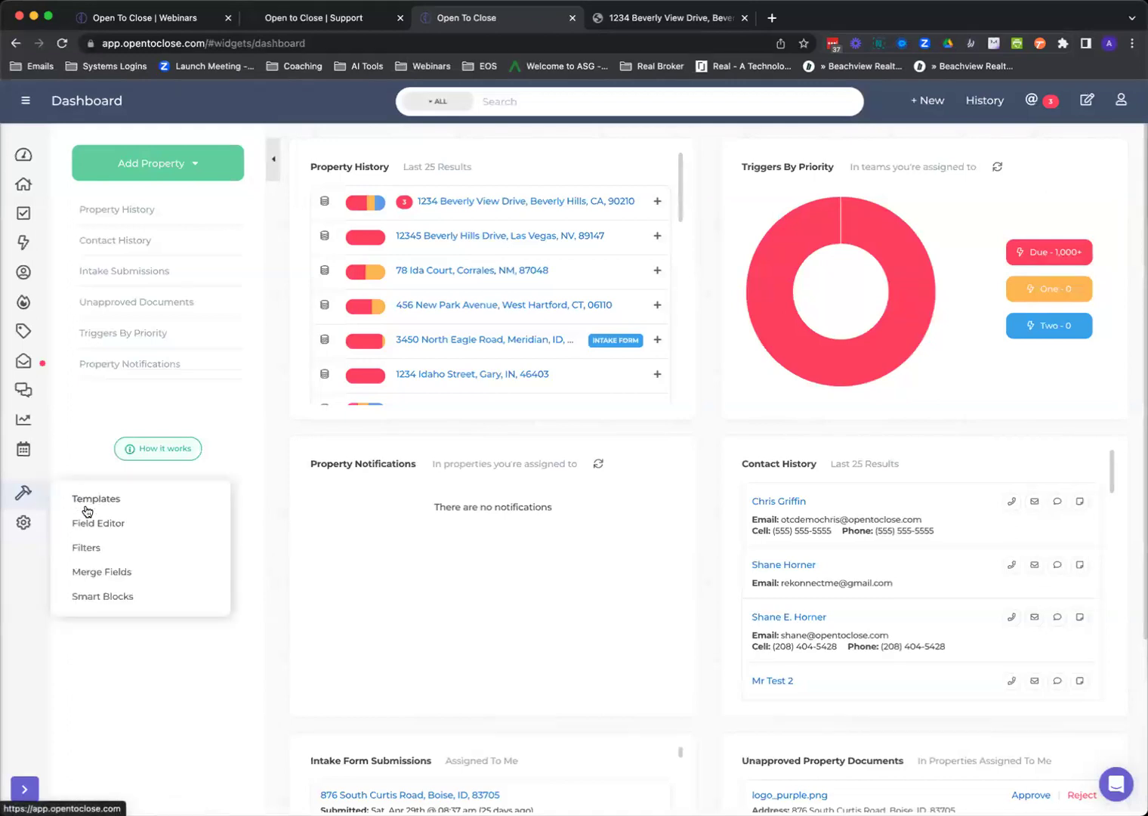
left_click(87, 532)
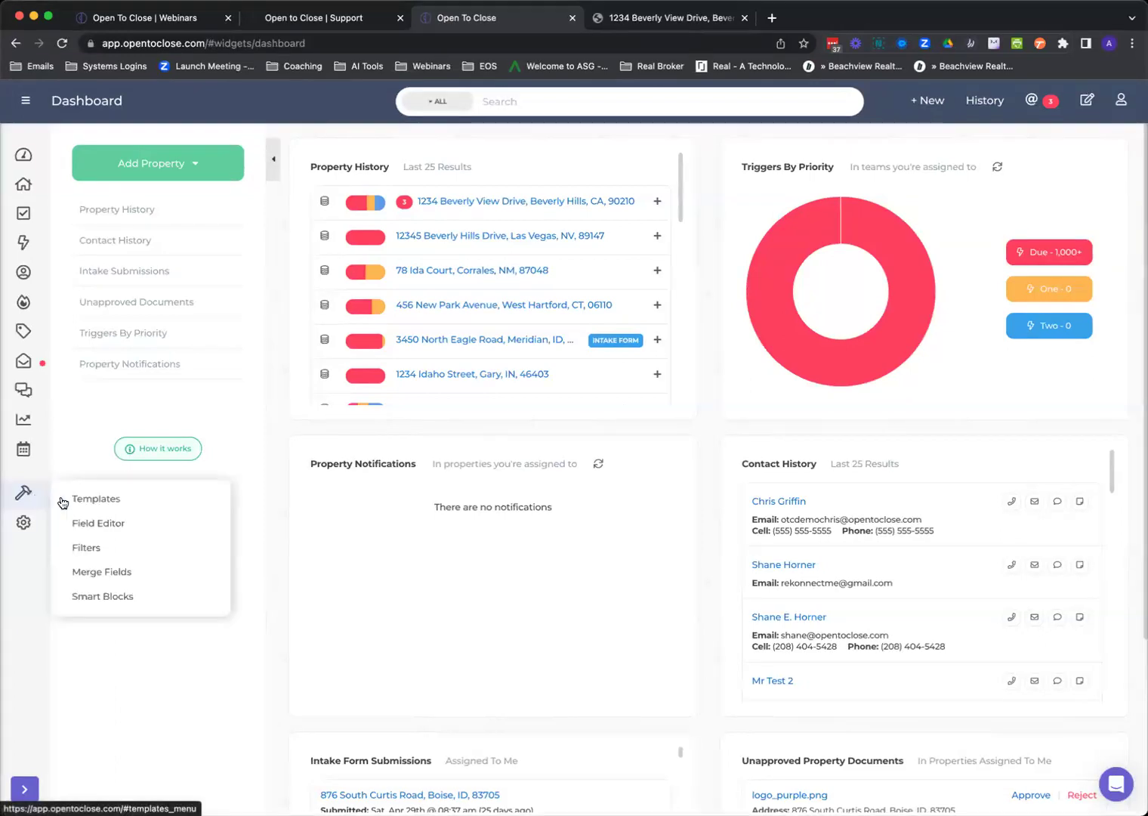
left_click(76, 502)
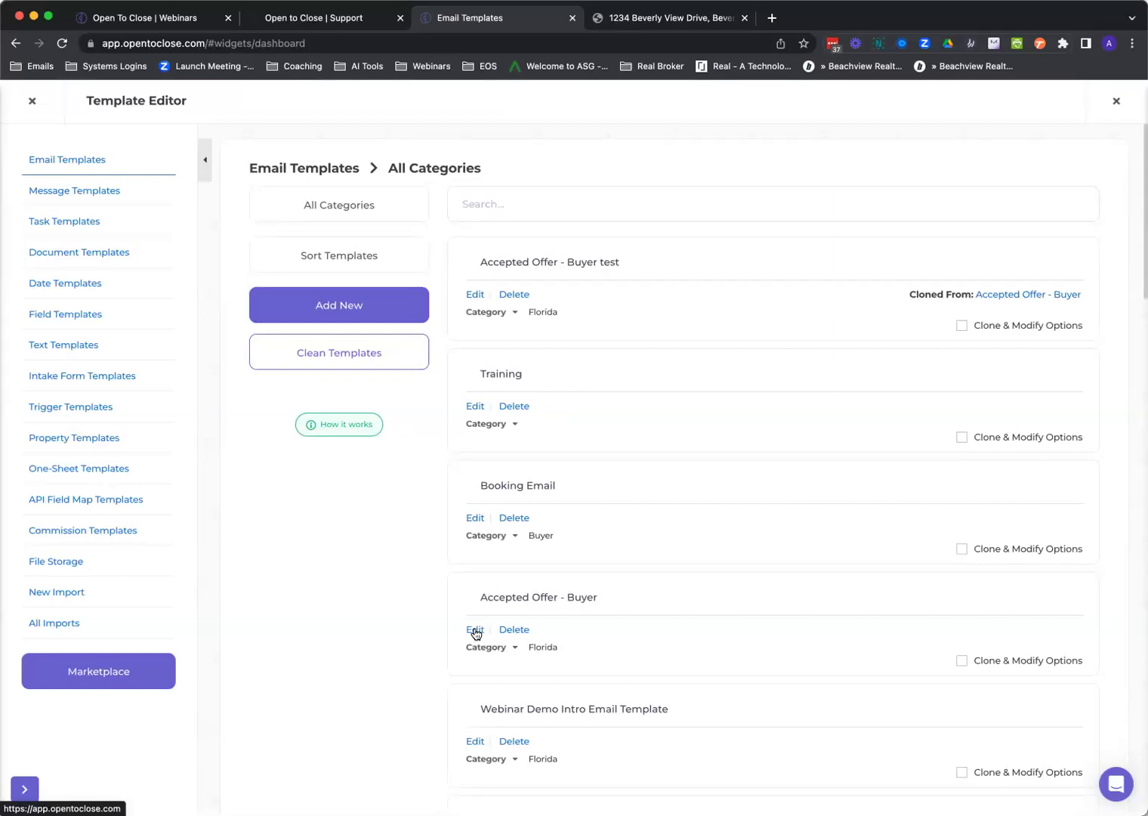
Clone Accepted Offer - Buyer into the Seller category, replacing 'buyer' with 'seller' in the name.
left_click(962, 660)
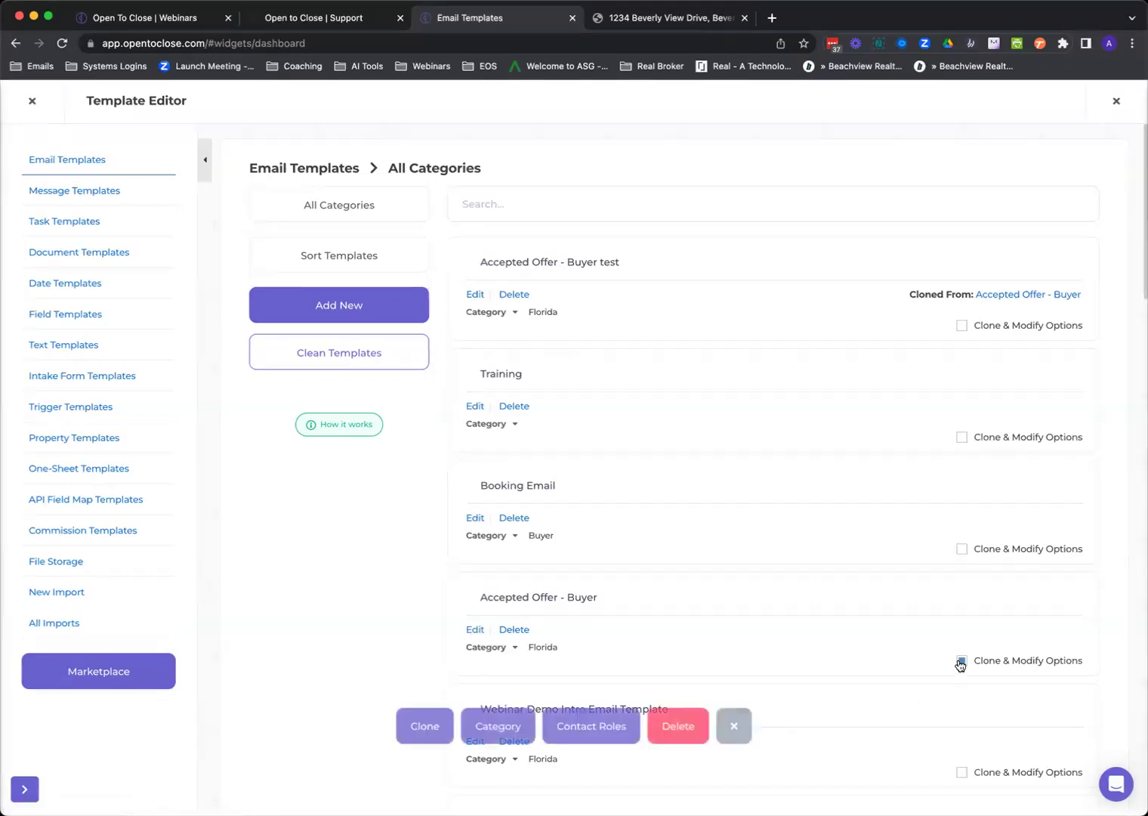
left_click(421, 727)
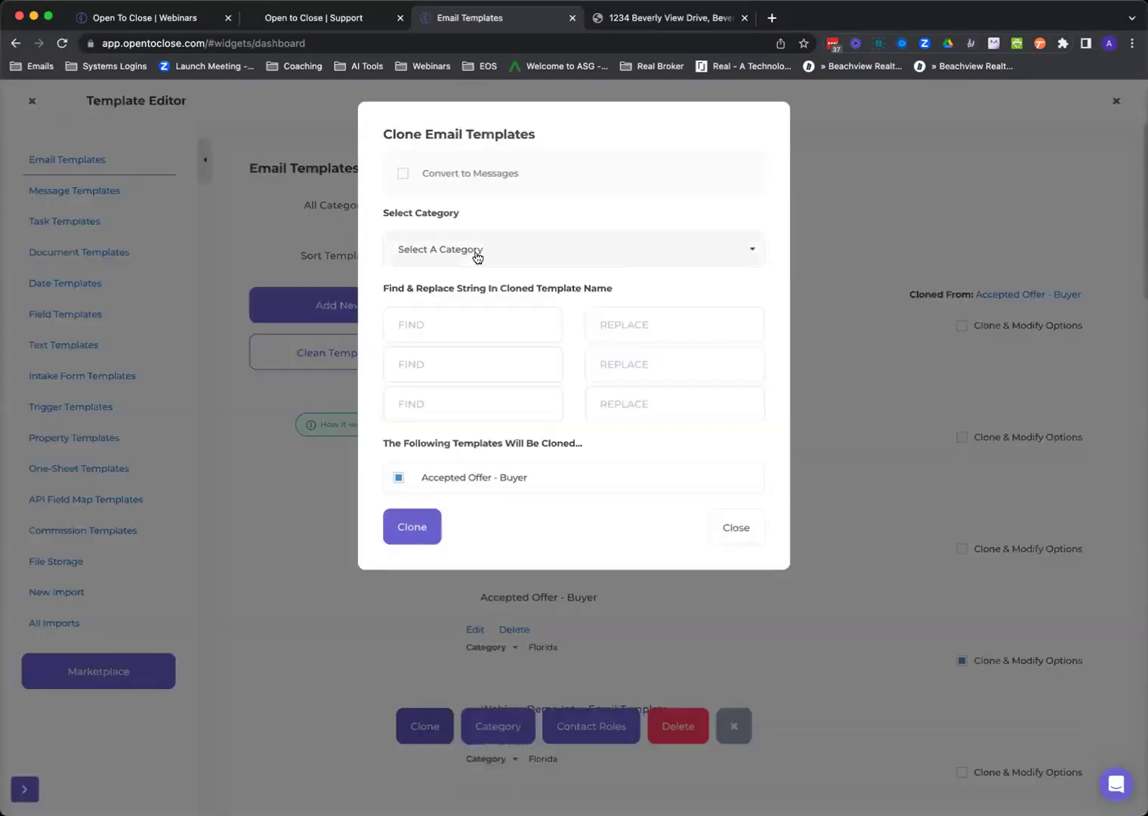
left_click(477, 254)
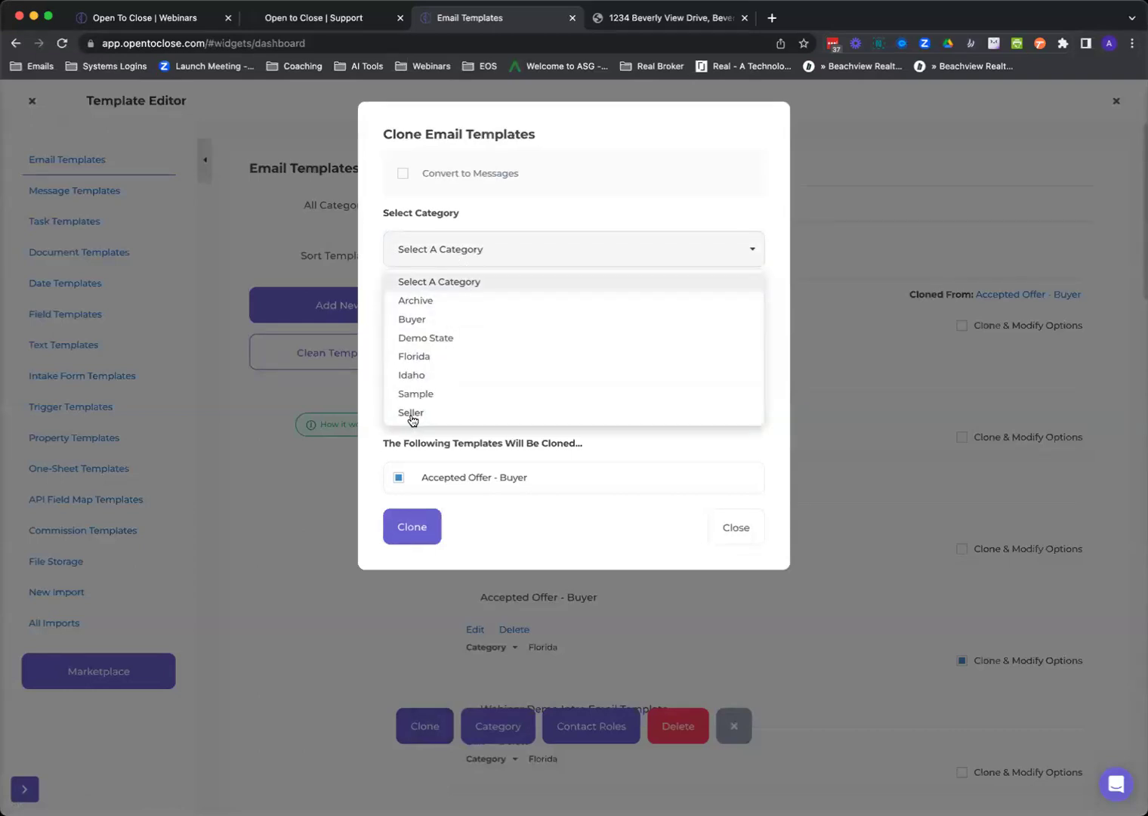
left_click(411, 414)
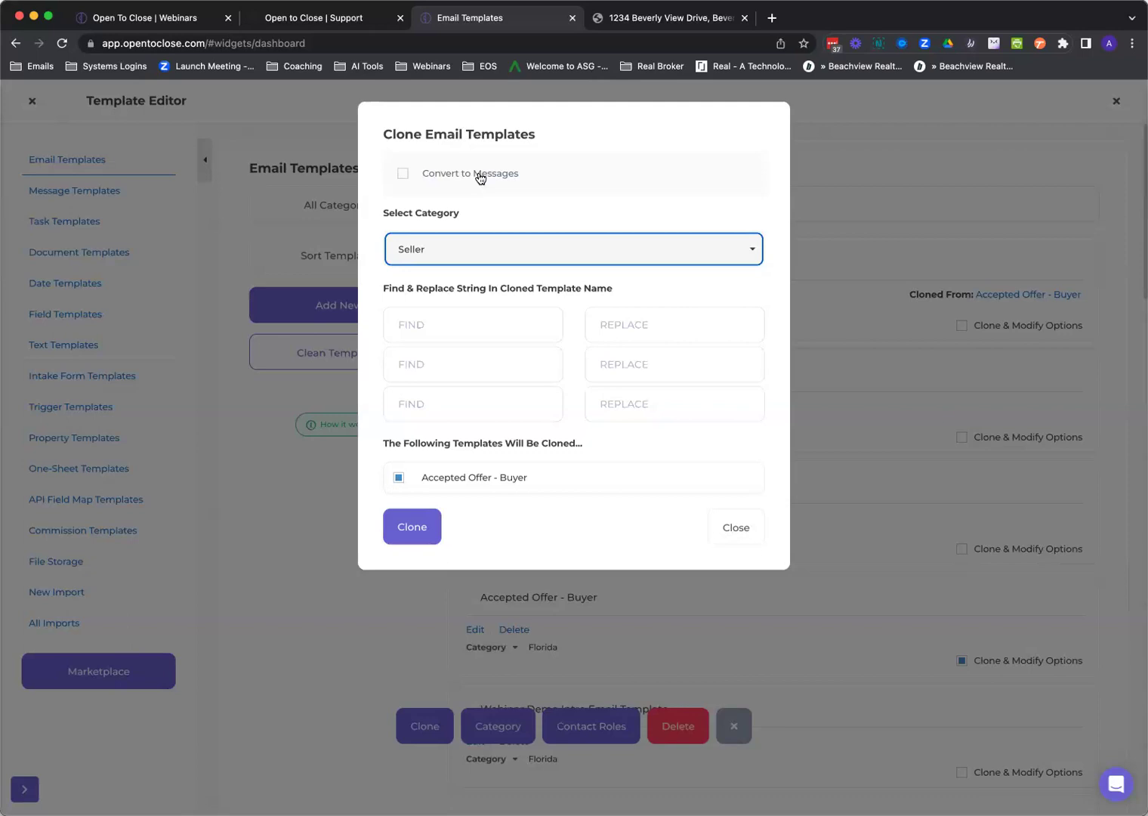
left_click(463, 325)
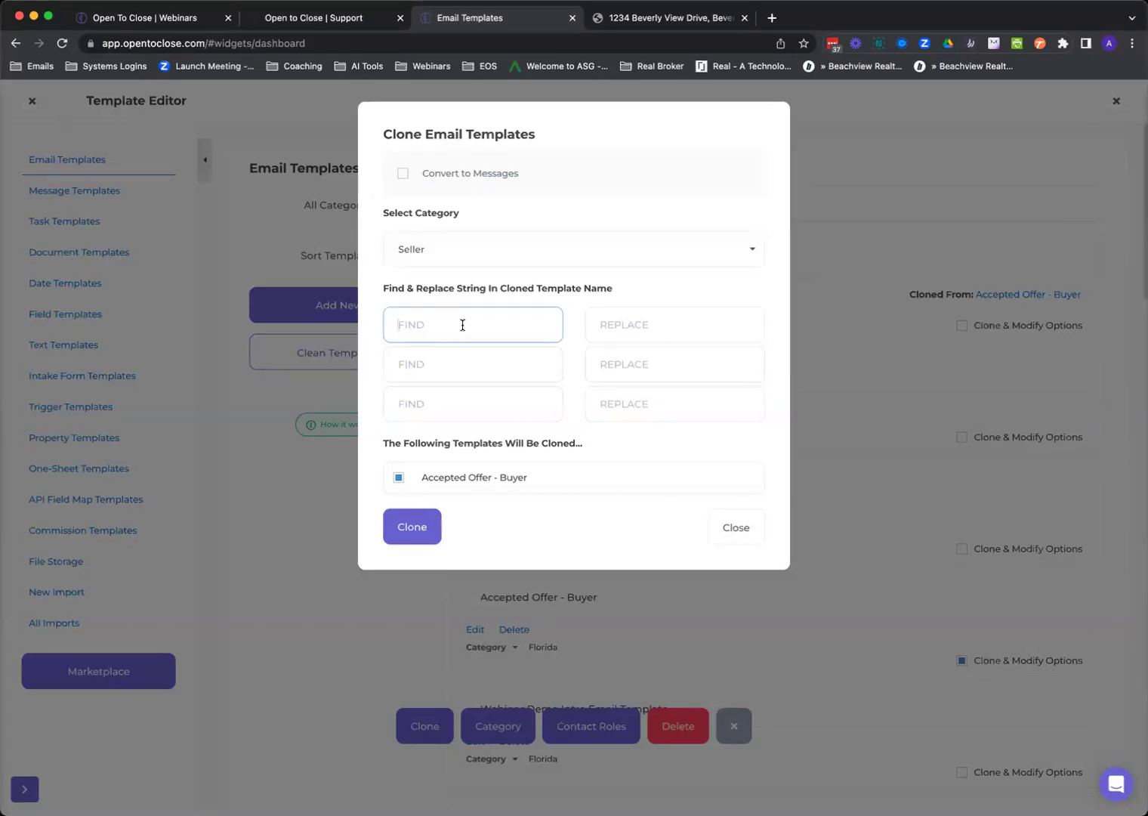
type("buyer")
left_click(634, 324)
type("seller")
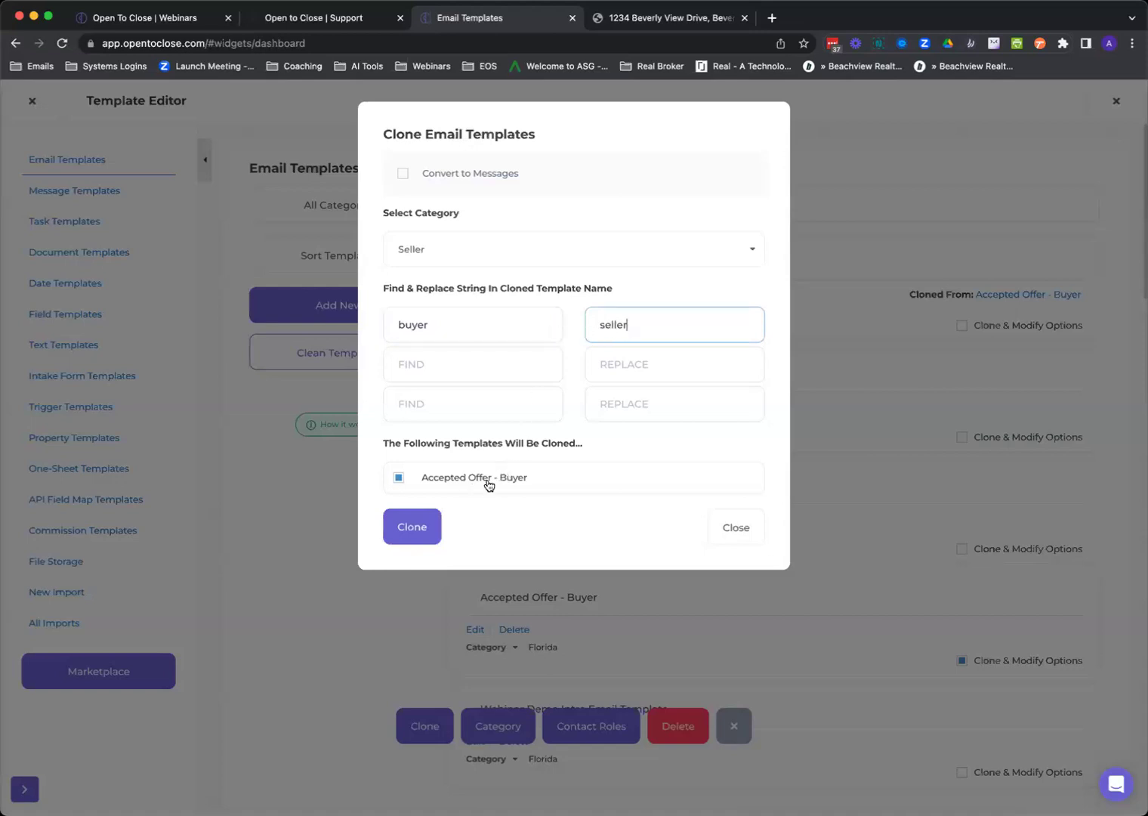
left_click(417, 533)
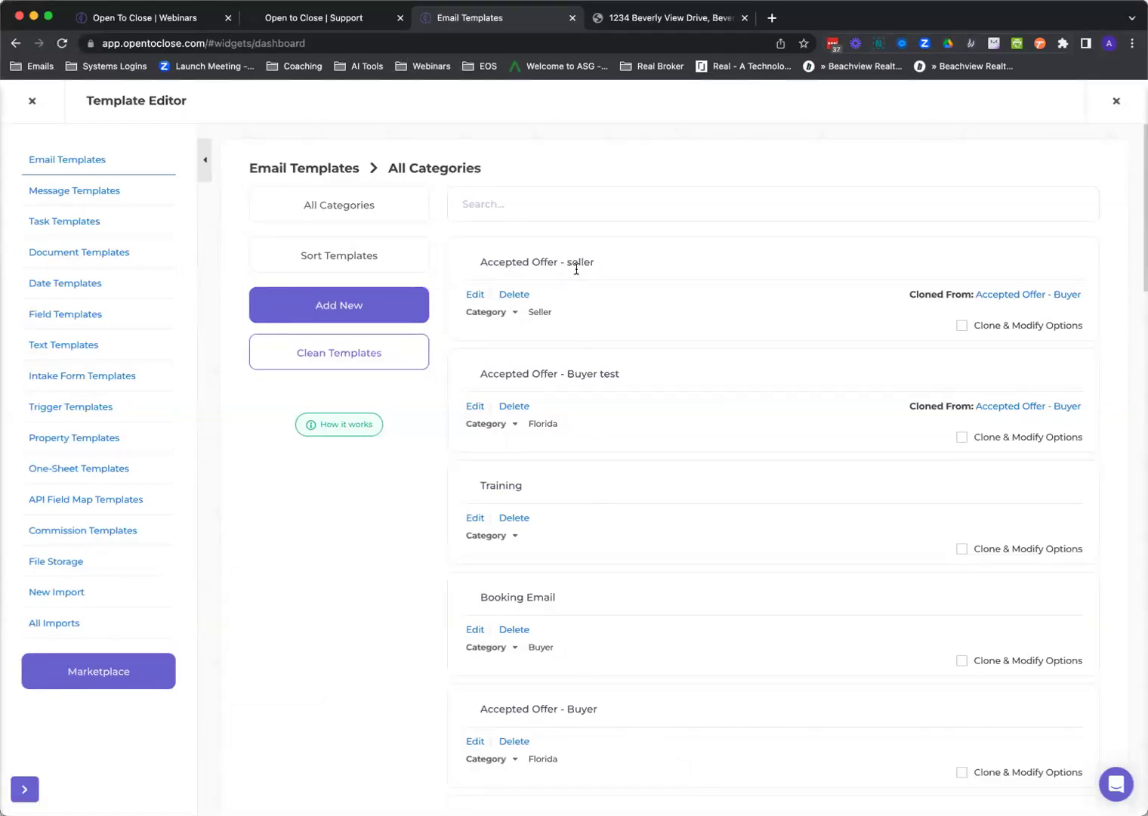
left_click(476, 295)
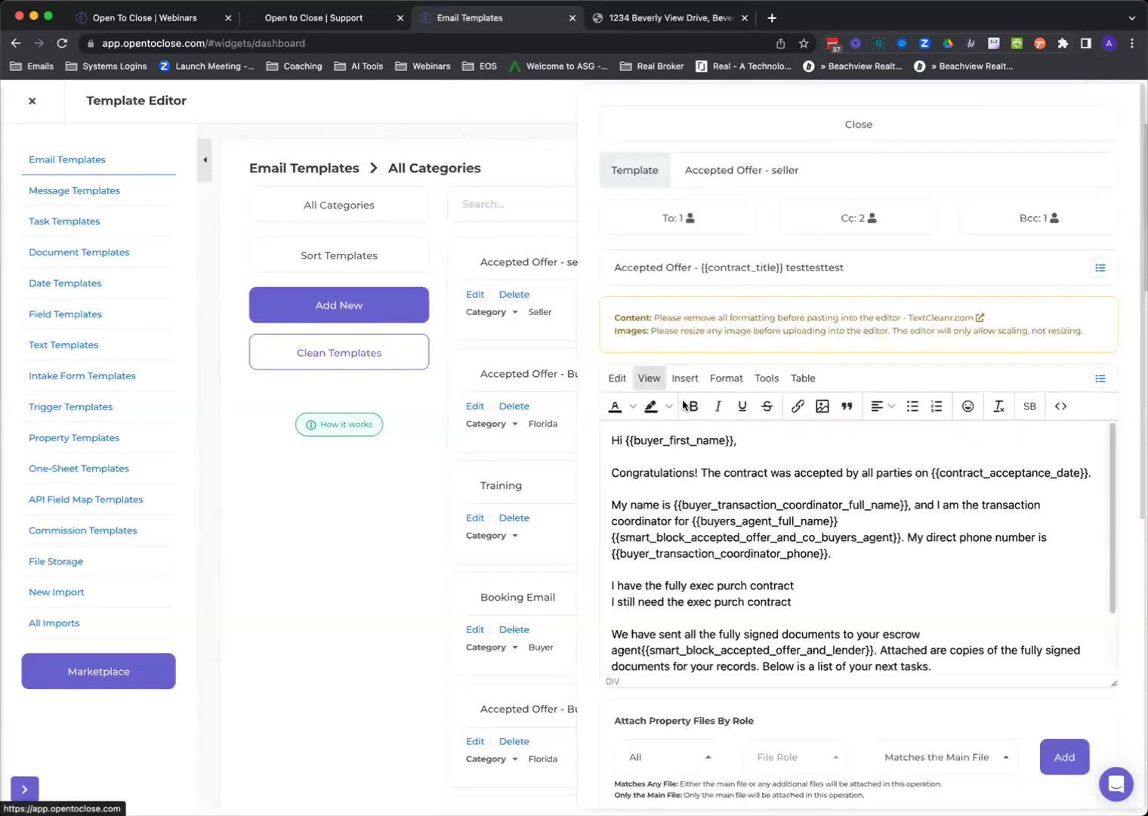
scroll(770, 477, "down", 1)
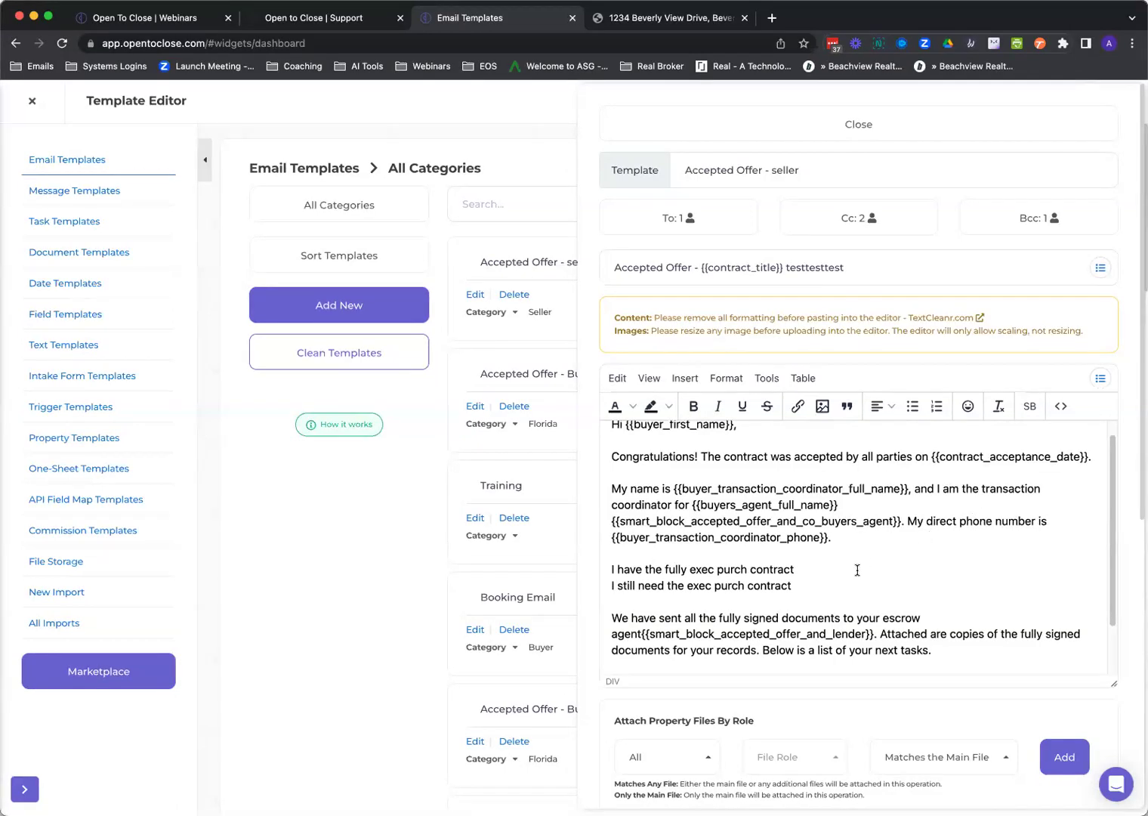
scroll(906, 623, "down", 1)
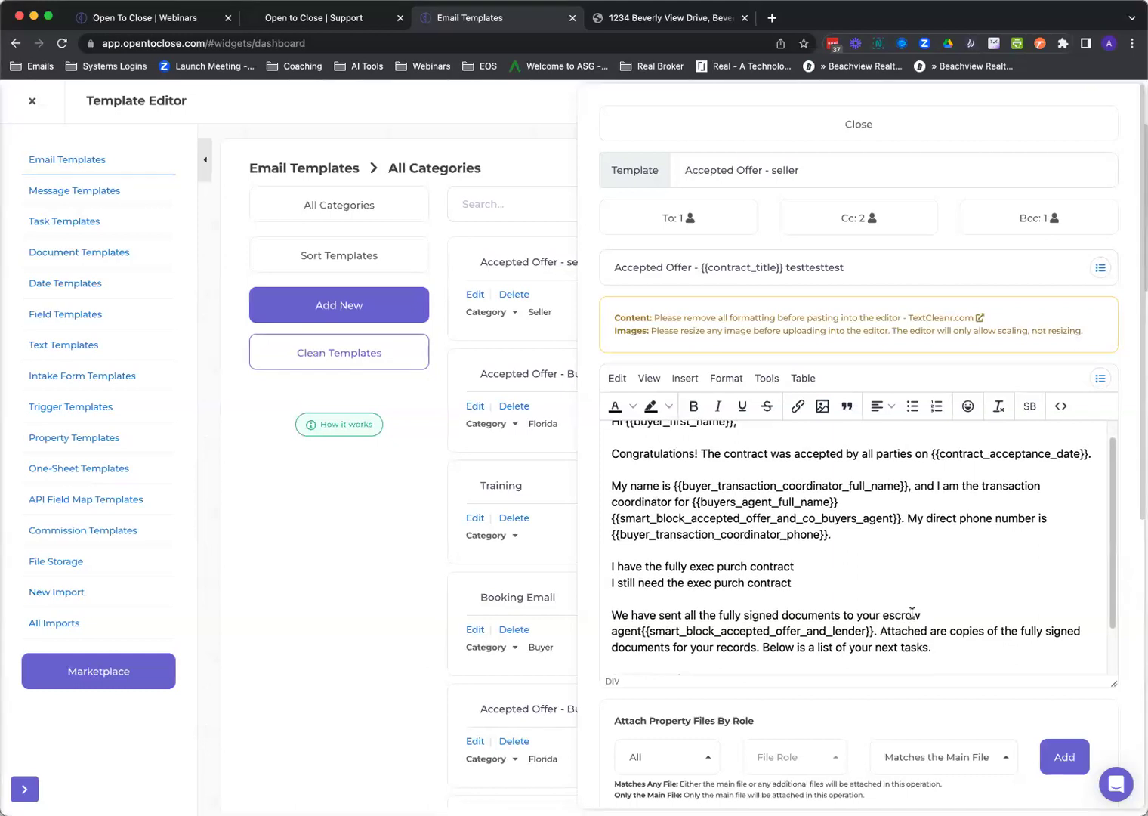
scroll(912, 613, "down", 3)
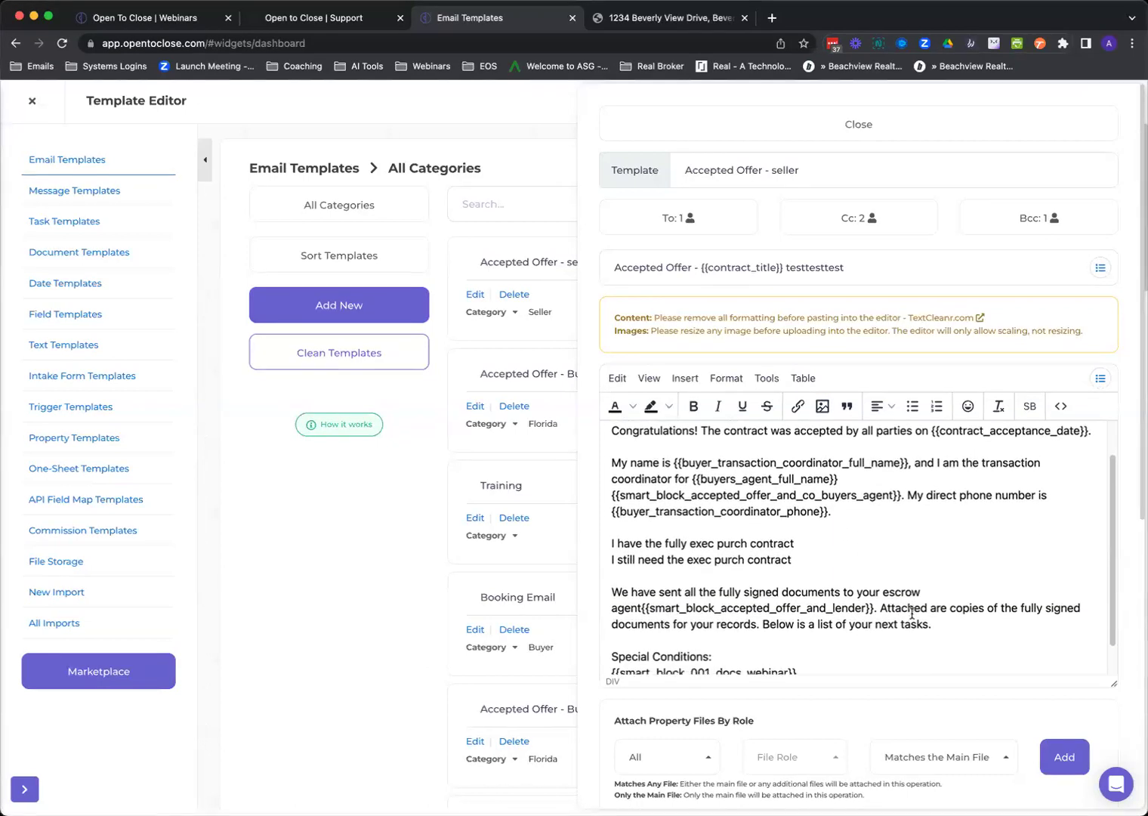
scroll(912, 613, "up", 4)
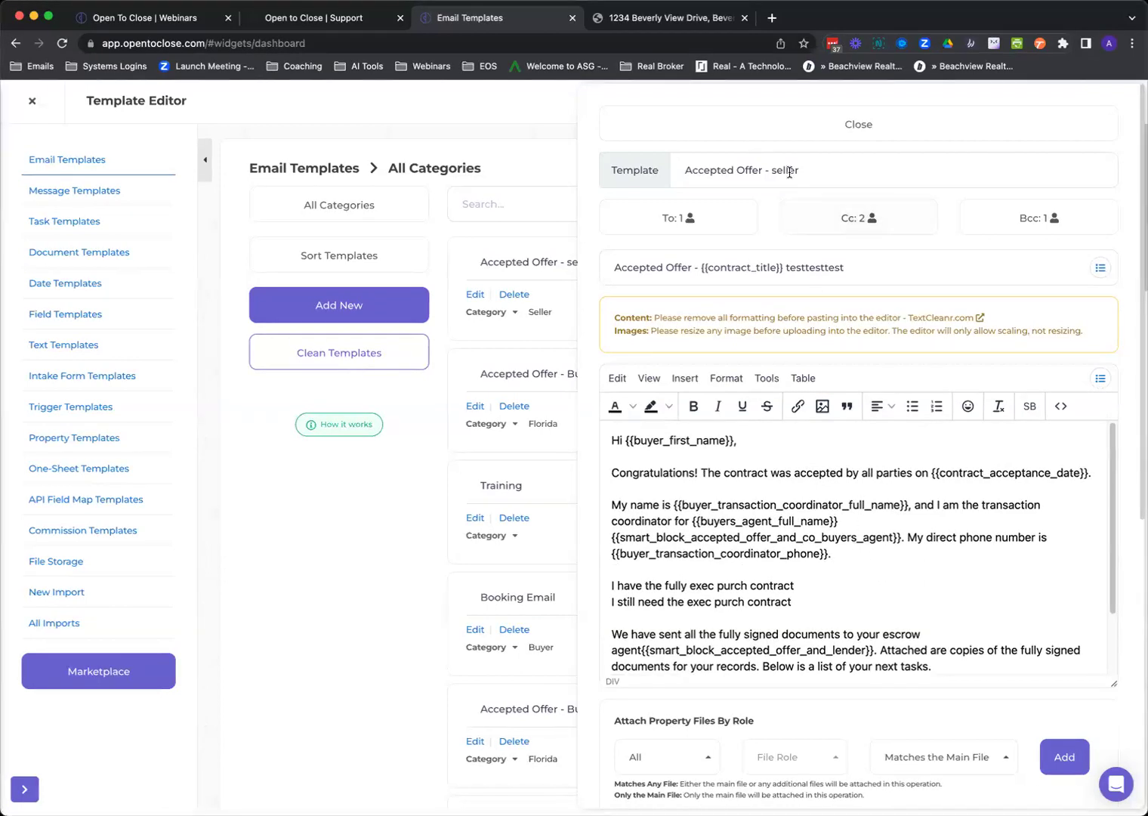
left_click(798, 125)
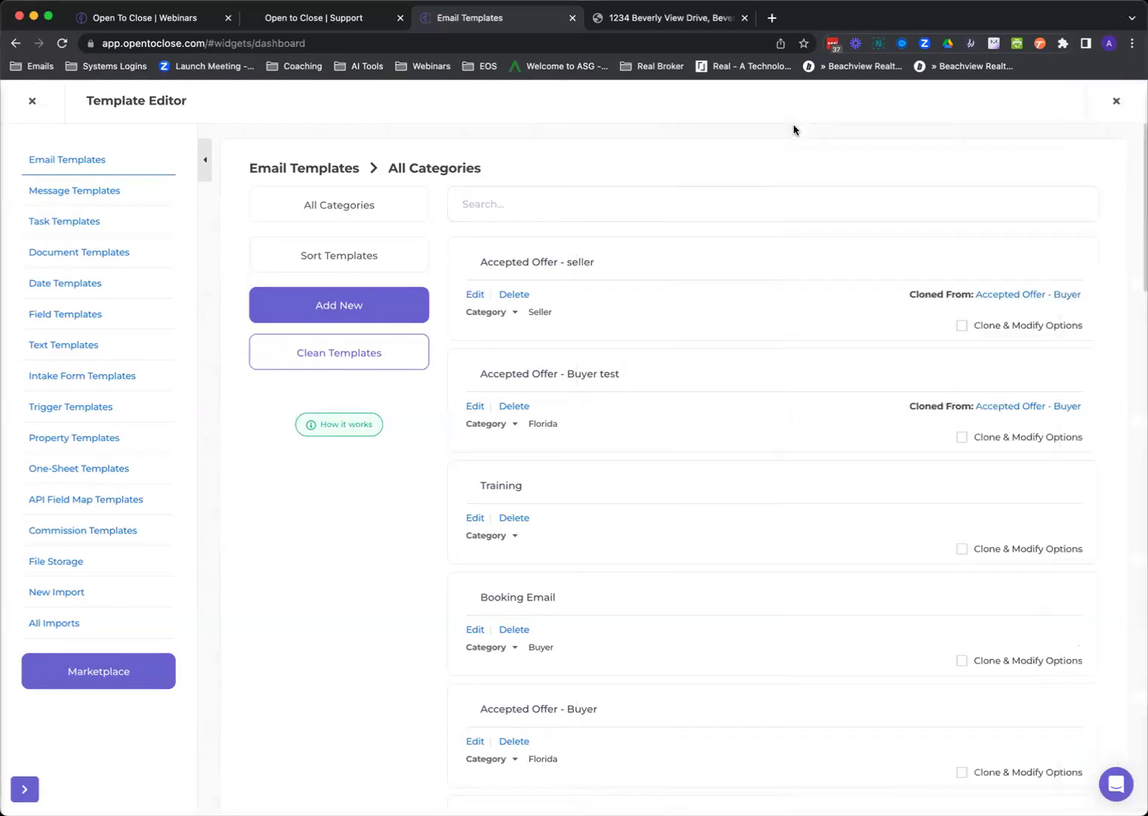
Clone Accepted Offer - seller under Seller, finding 'escrow' and replacing it with 'jjjjjjjjjjjjjjjjjjjjj'.
left_click(962, 325)
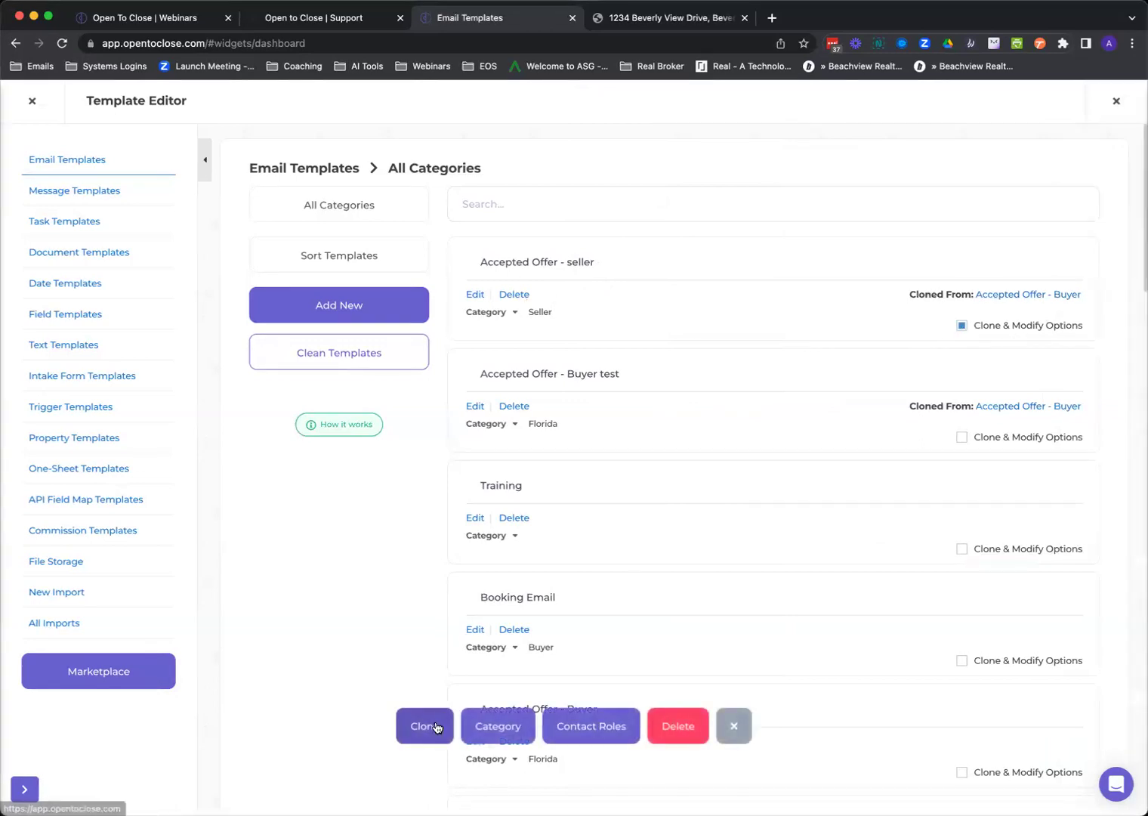
left_click(435, 726)
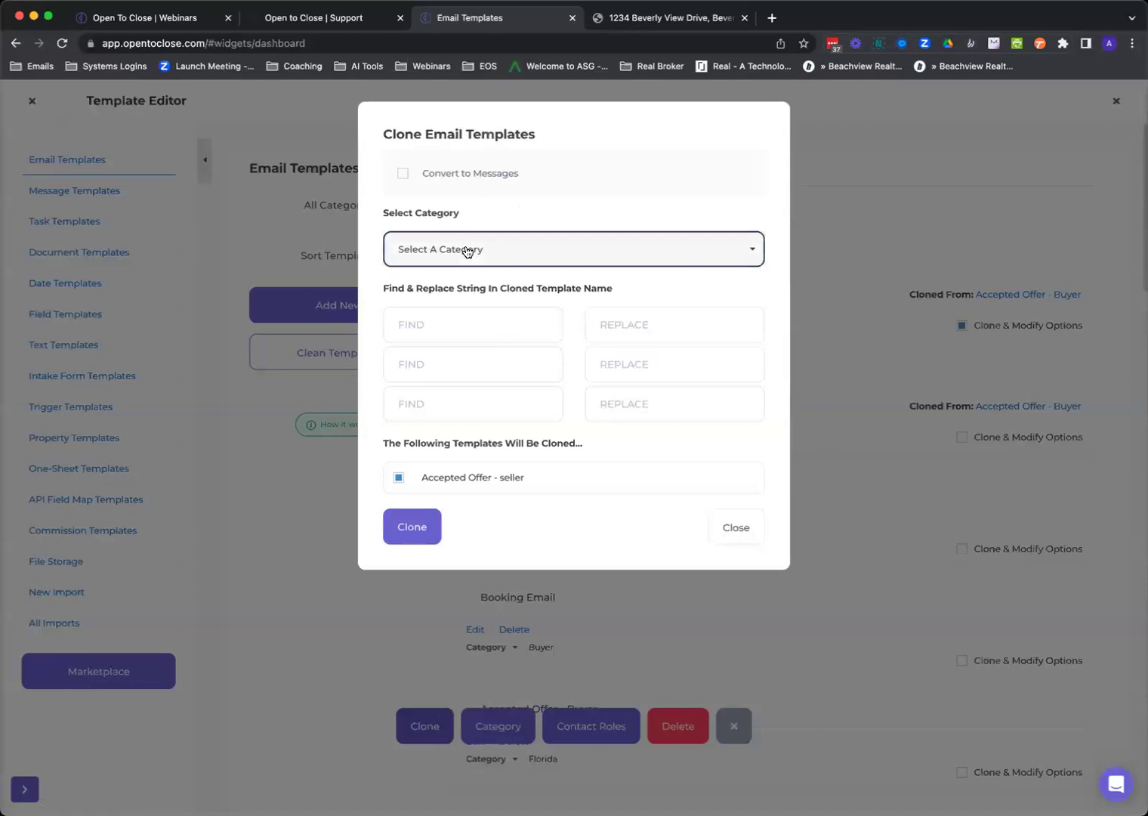
left_click(466, 248)
left_click(425, 413)
left_click(459, 321)
type("escrow")
key("Tab")
type("jjjjjjjjjjjjjjjjjjjjj")
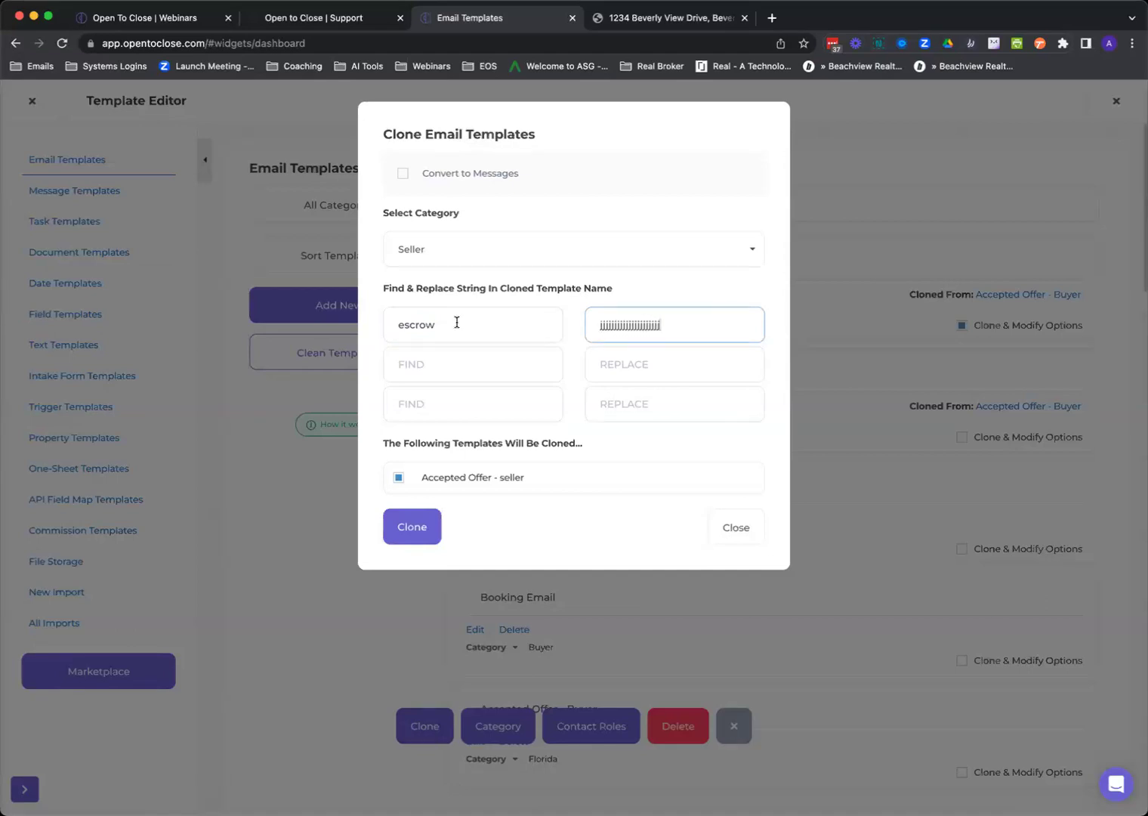
left_click(428, 528)
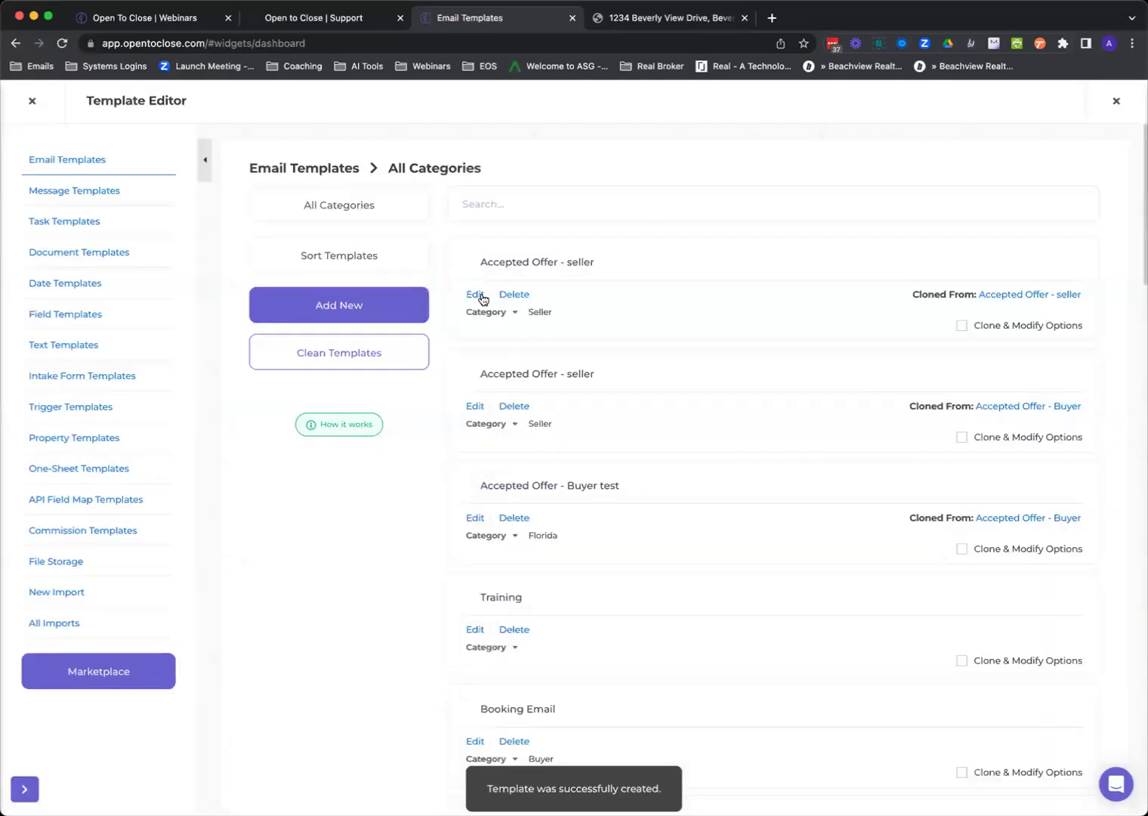
Edit the cloned template, highlight 'escrow' in its body, then close the Template Editor.
left_click(475, 295)
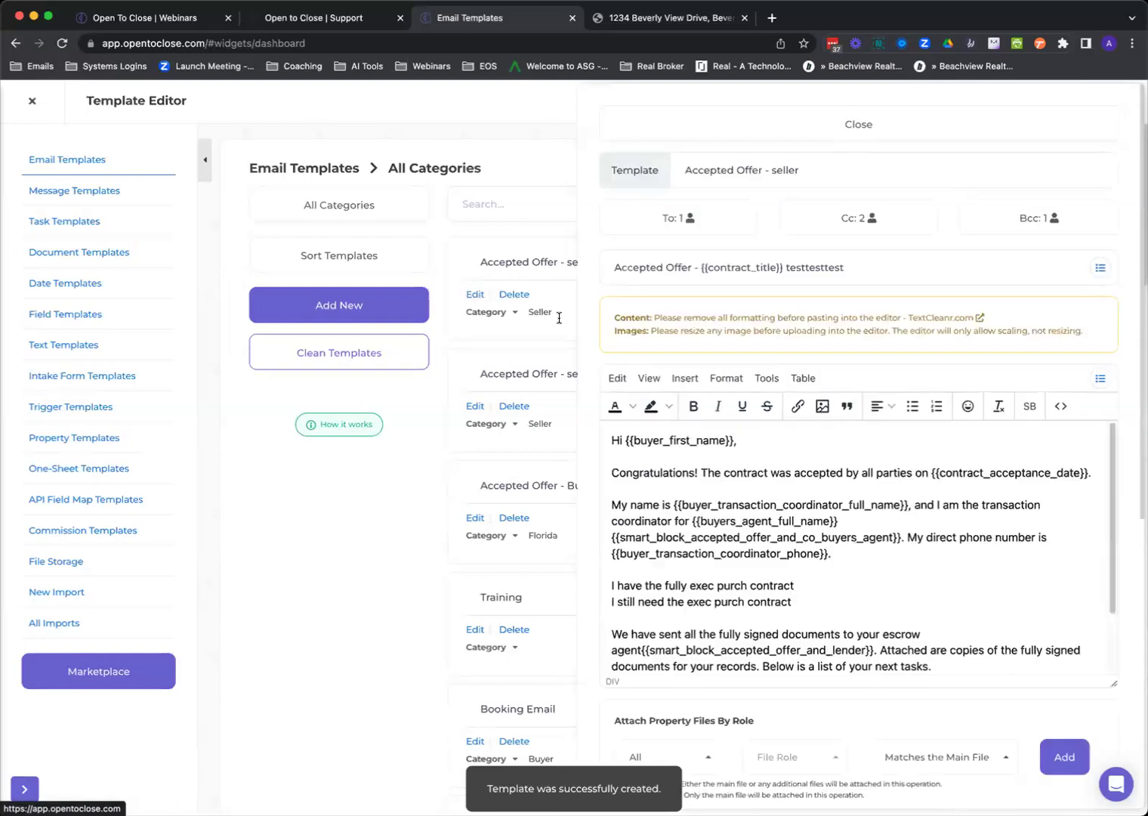
scroll(902, 591, "down", 2)
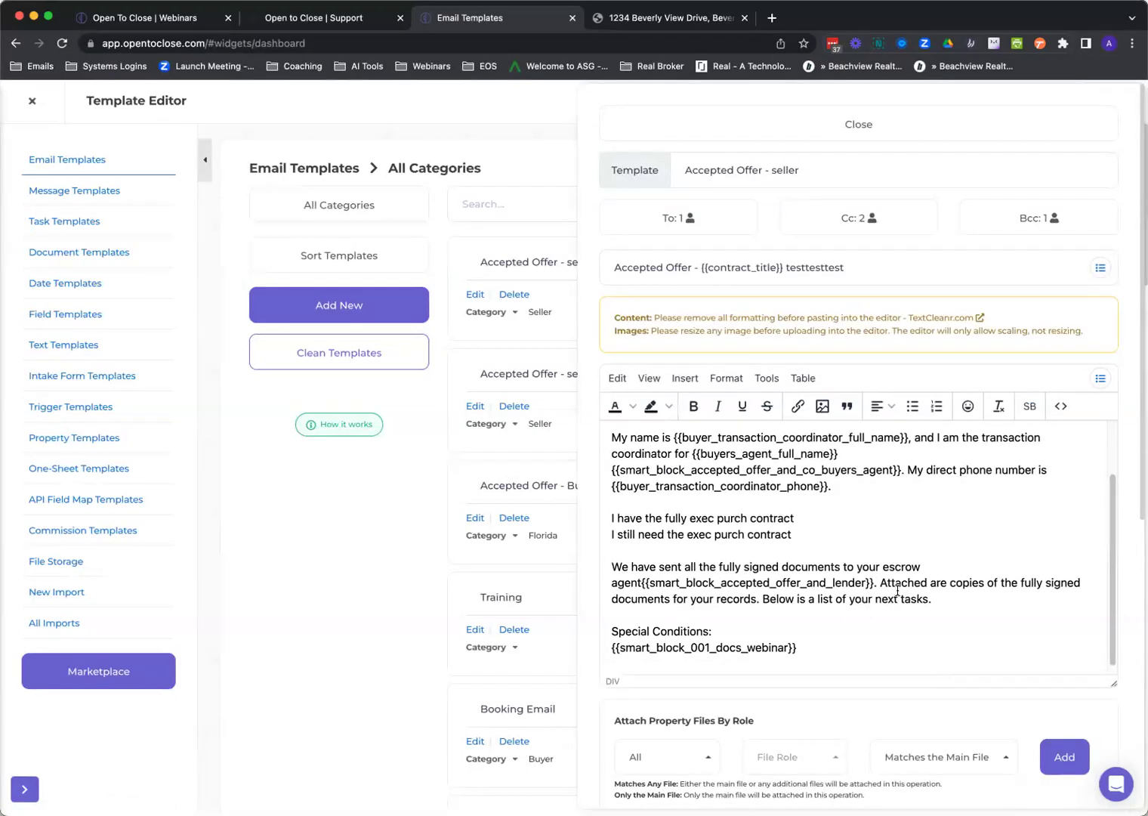
left_click_drag(895, 565, 916, 562)
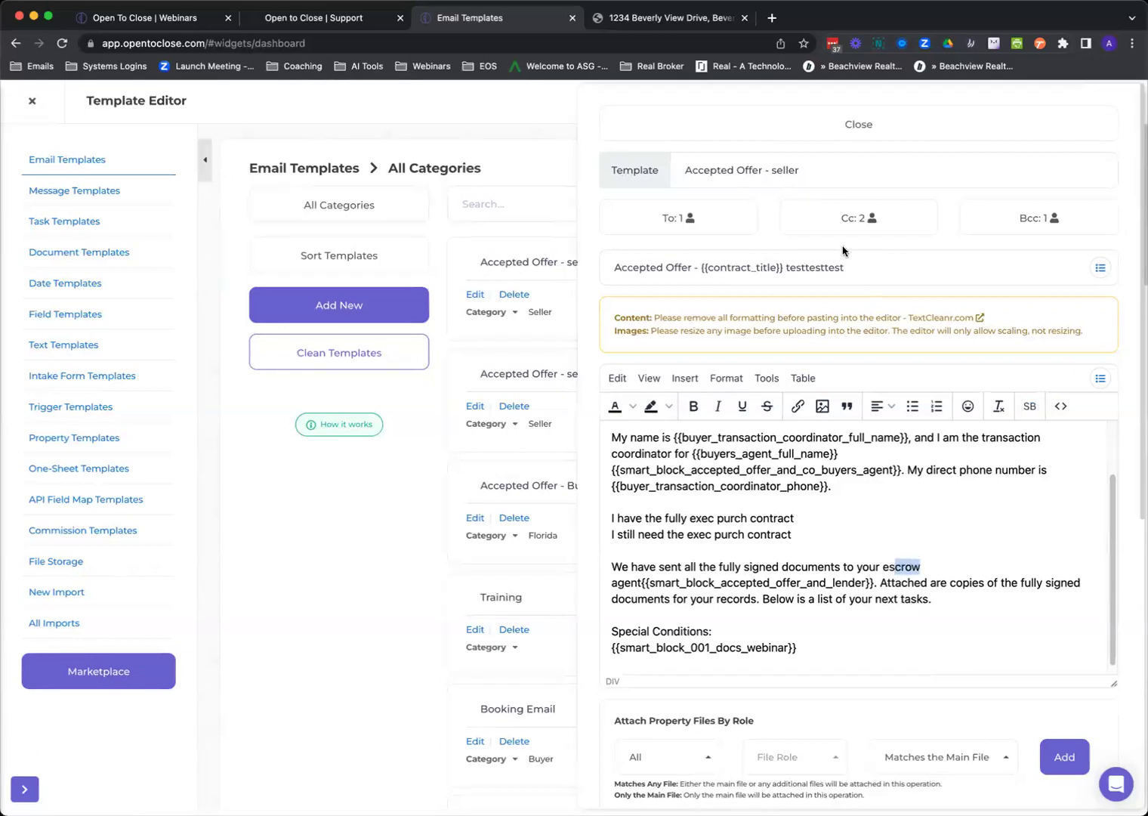
left_click(802, 133)
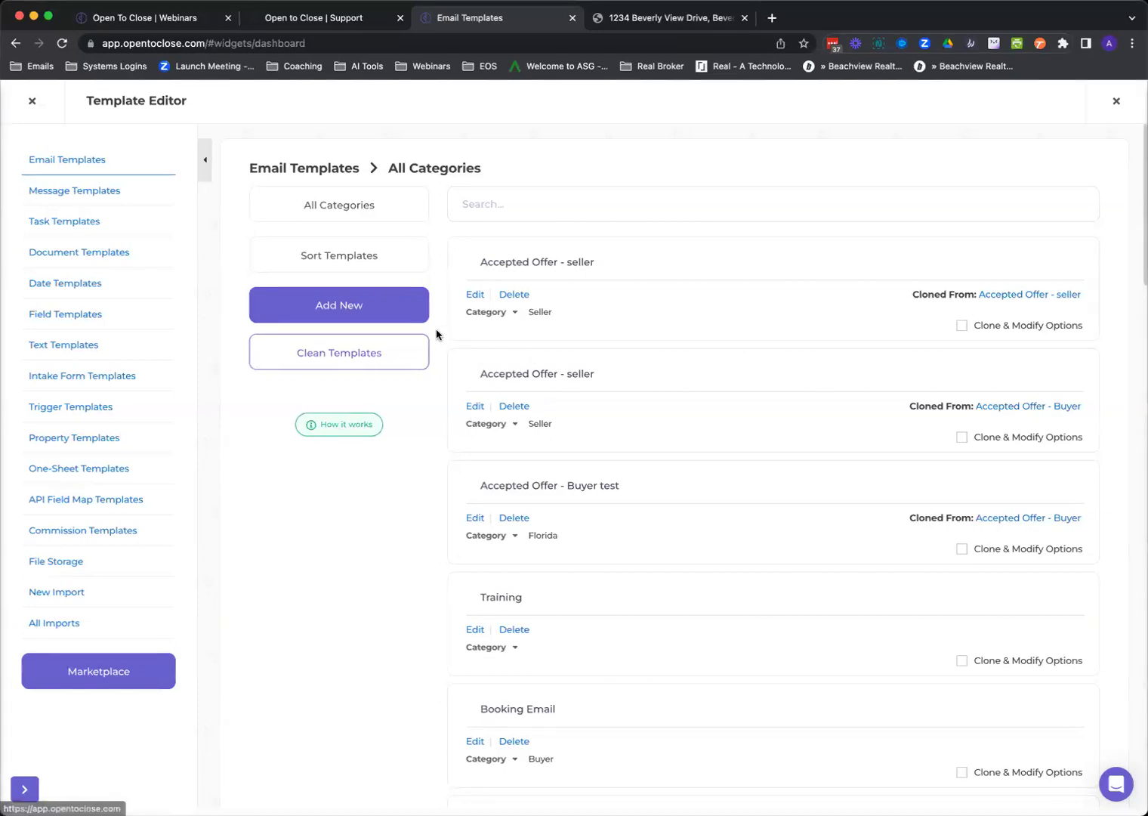
left_click(34, 102)
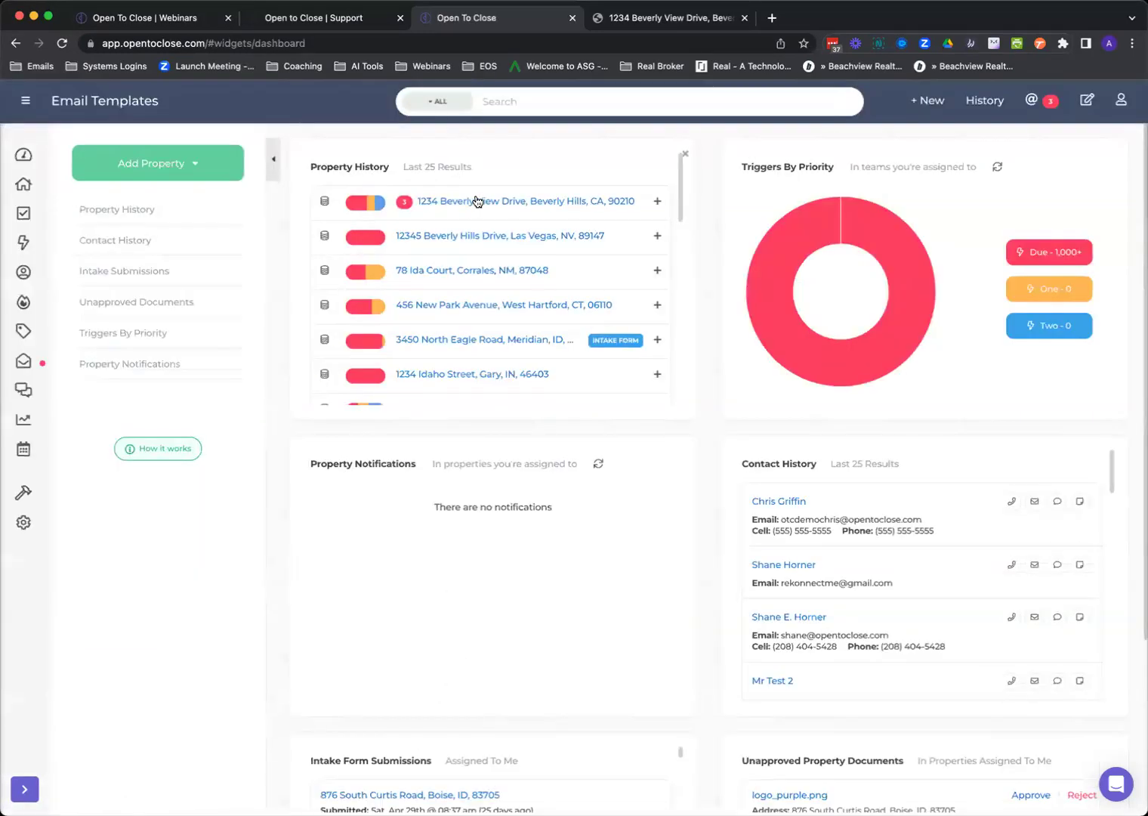
Open the 1234 Beverly View Drive property and list its Property Emails.
left_click(476, 198)
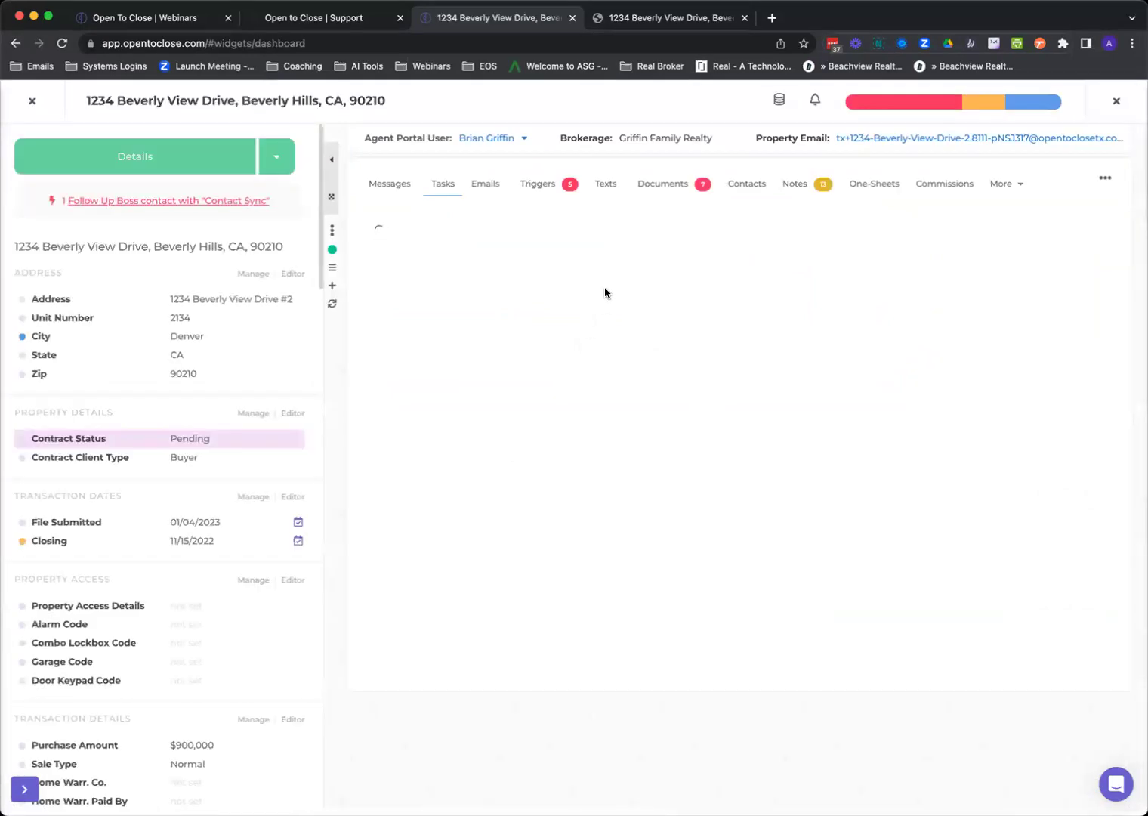
left_click(491, 186)
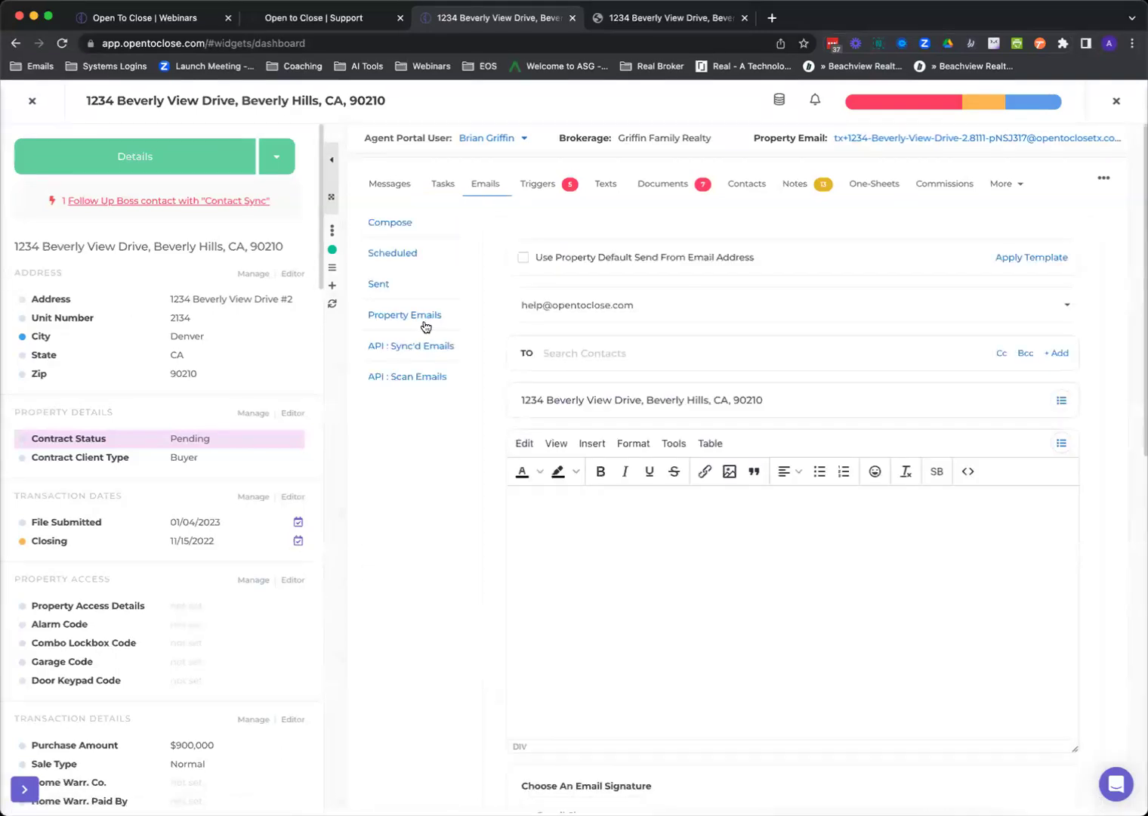
left_click(417, 322)
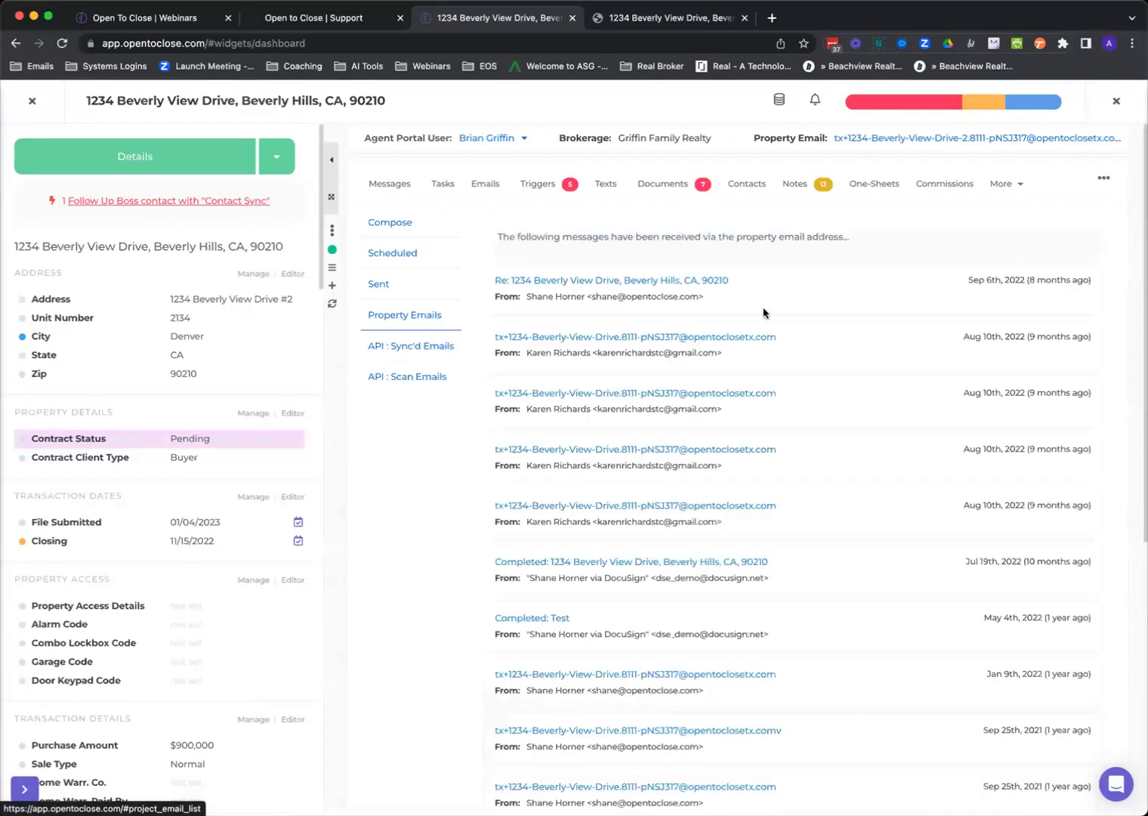
Read and close the most recent received email, then switch to Sent emails.
left_click(682, 282)
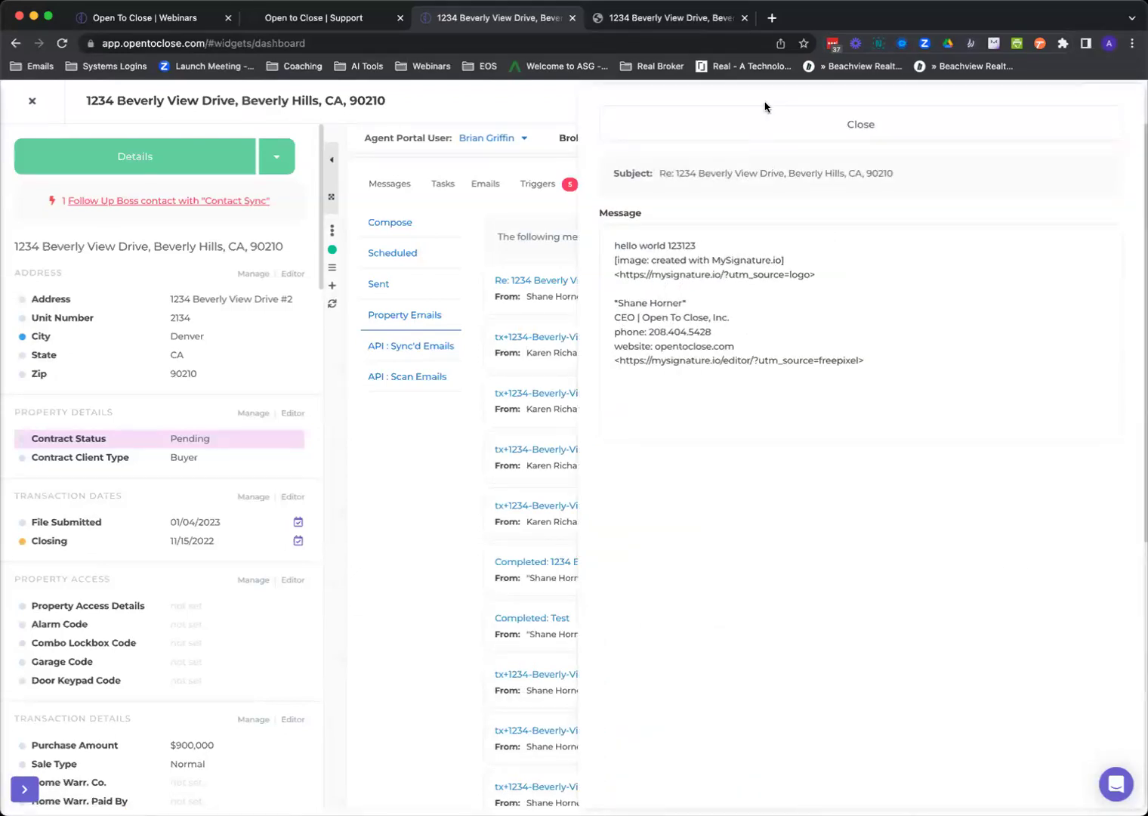
left_click(766, 125)
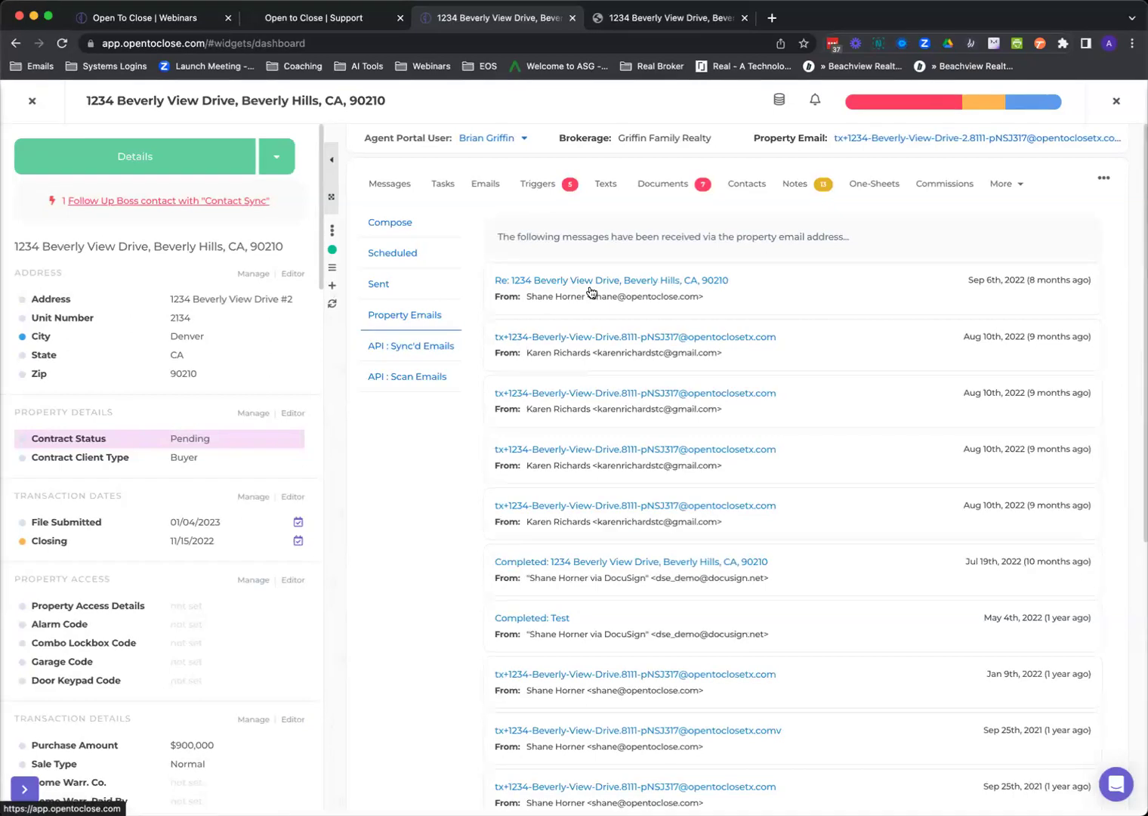
left_click(382, 285)
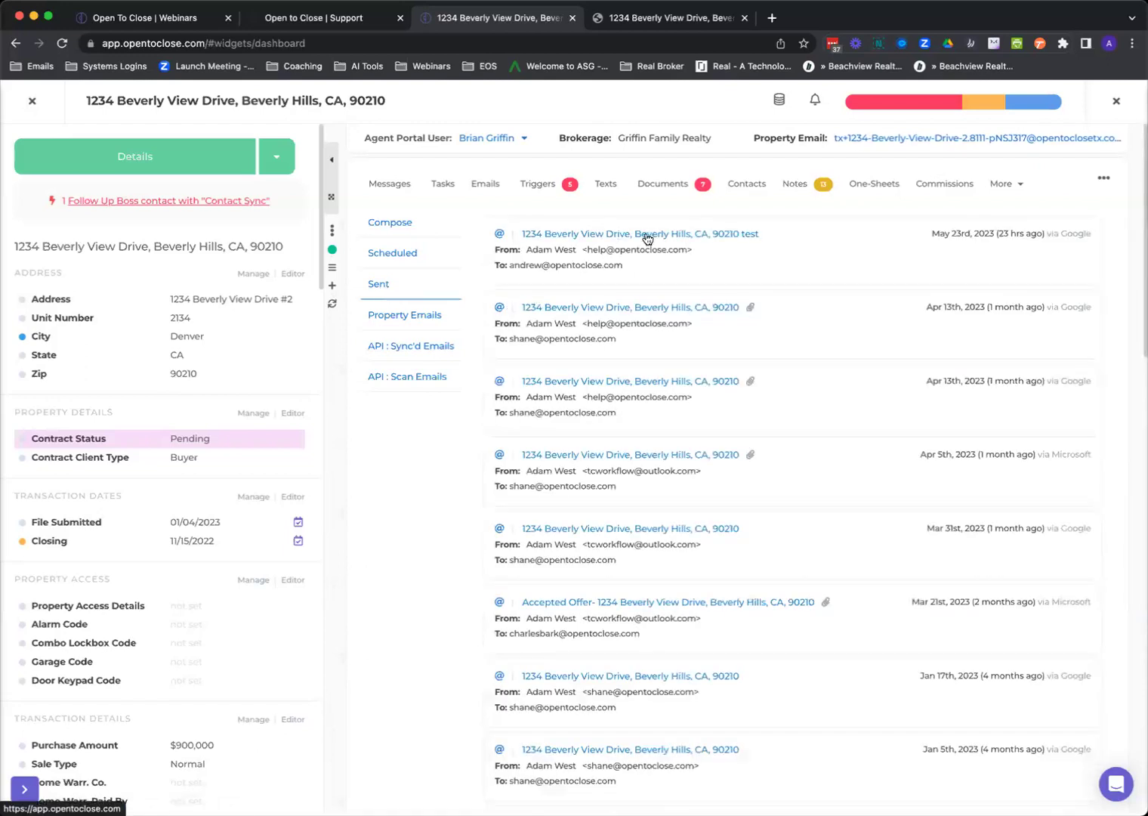
Read the latest sent test email, then close the 1234 Beverly View Drive property.
left_click(646, 235)
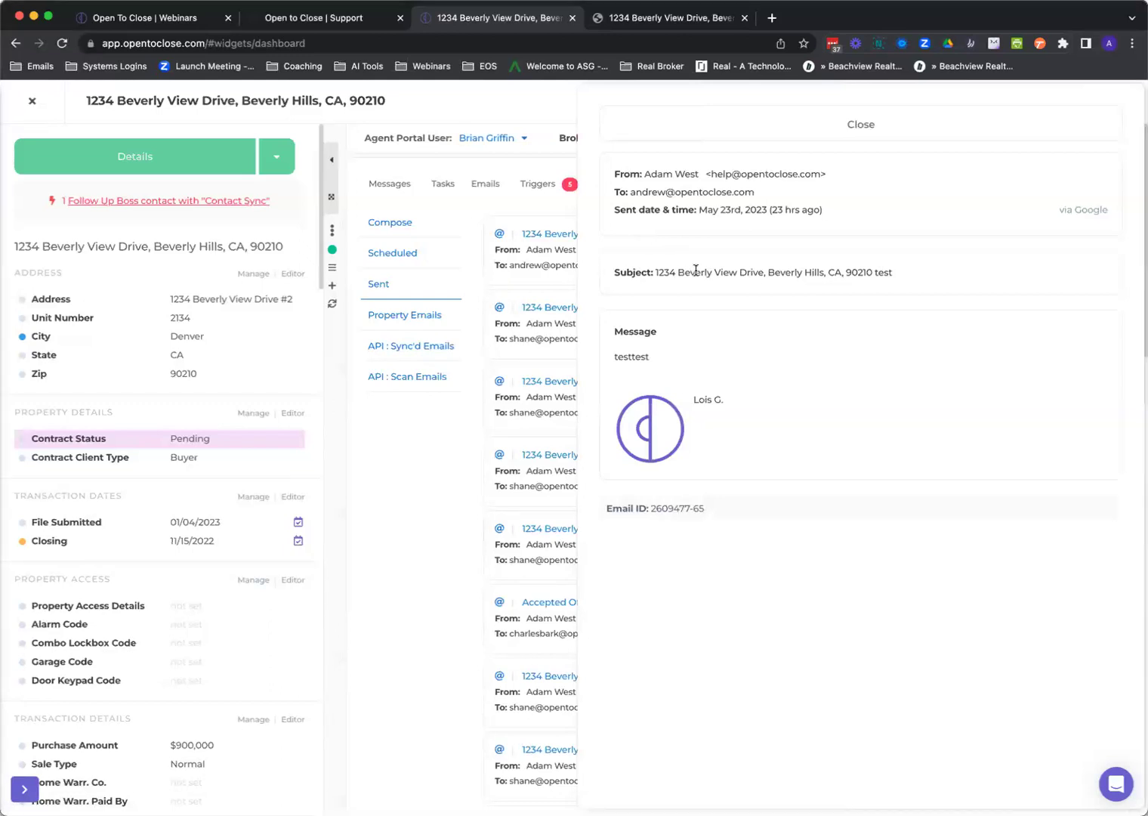
left_click(861, 124)
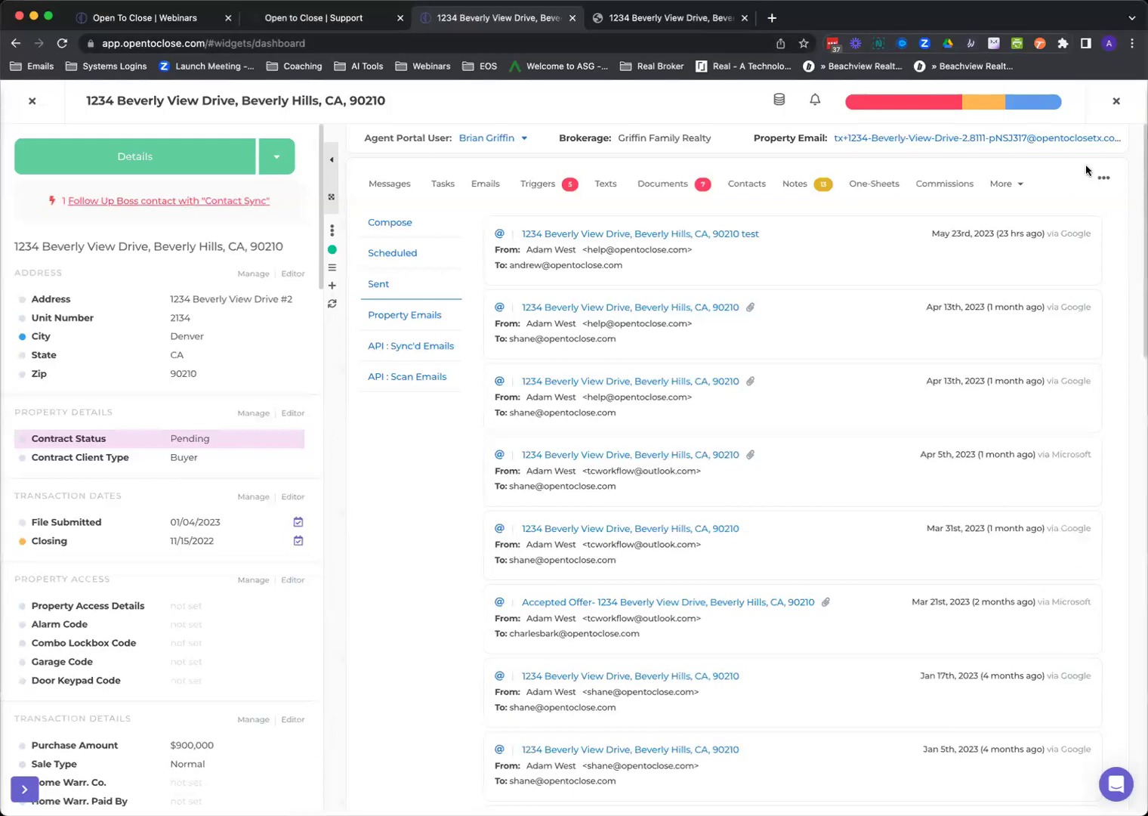
left_click(1116, 104)
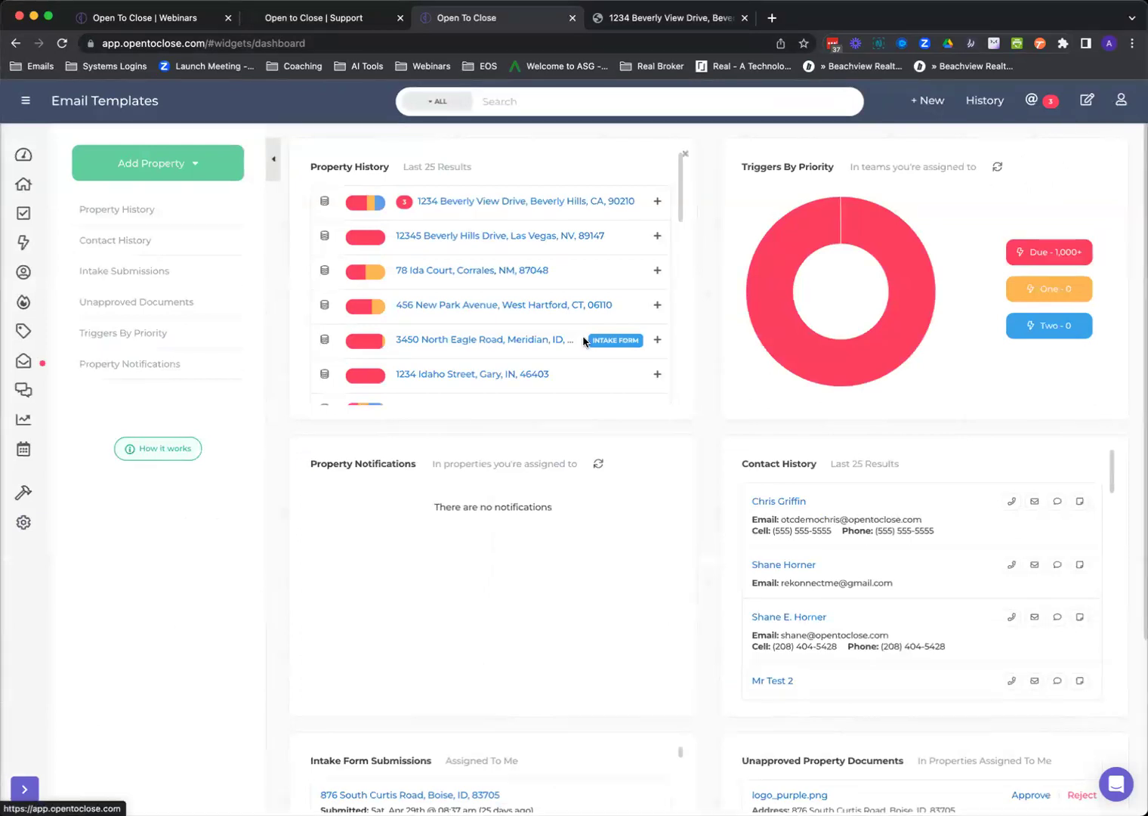
Open Global Settings from the gear menu.
left_click(25, 520)
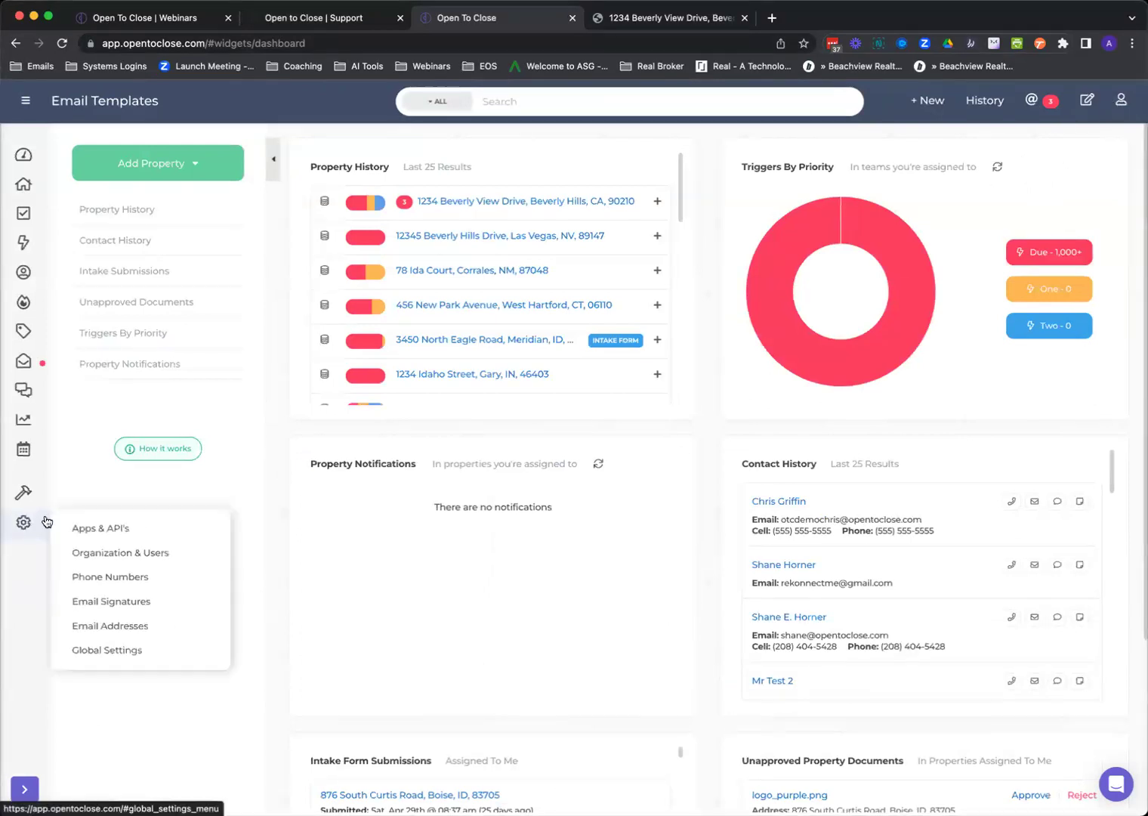
left_click(94, 650)
left_click(25, 521)
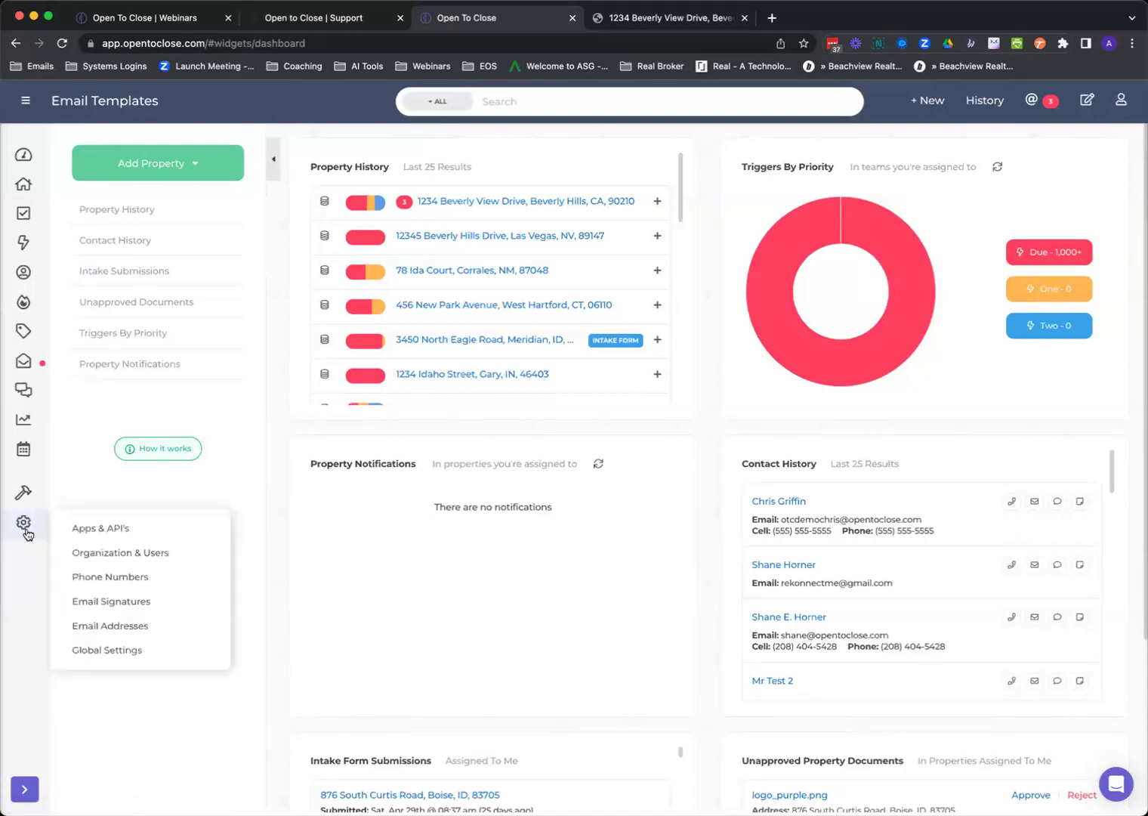
left_click(94, 648)
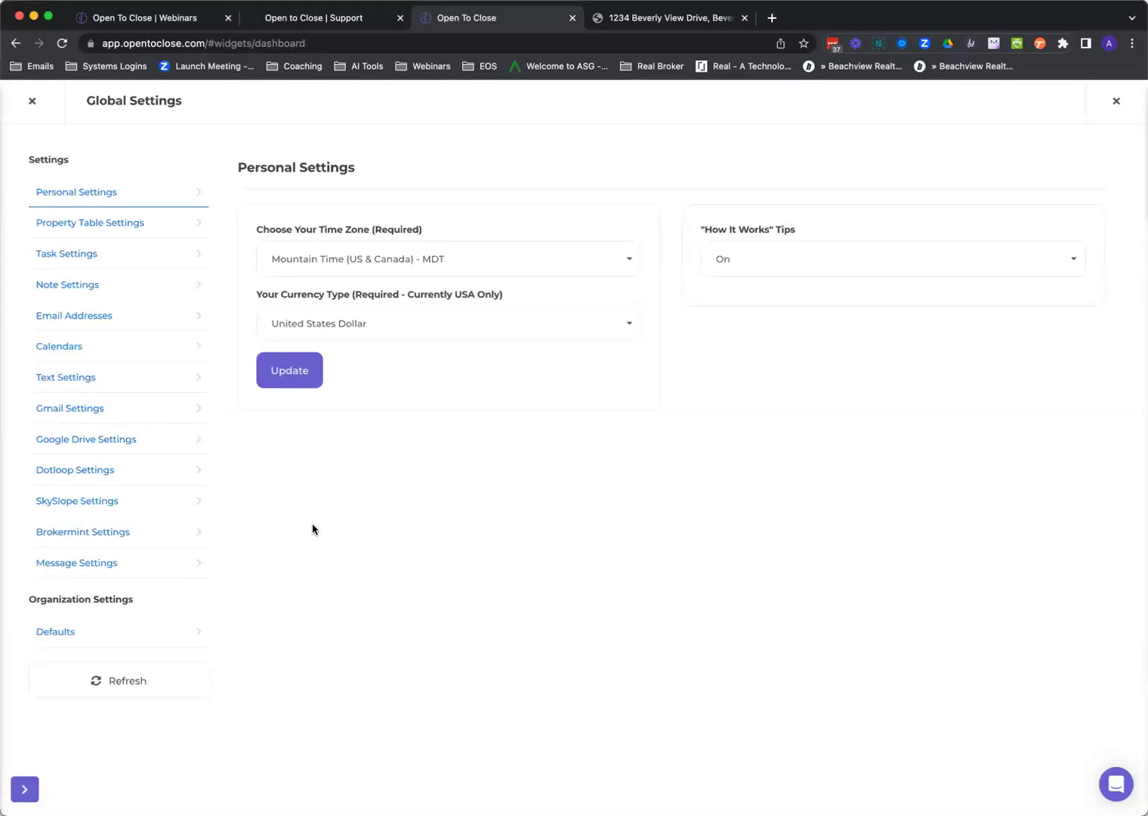
Browse Calendars, Text, Gmail and Google Drive, then show Dotloop's Comparison Attribute choices.
left_click(68, 346)
left_click(76, 380)
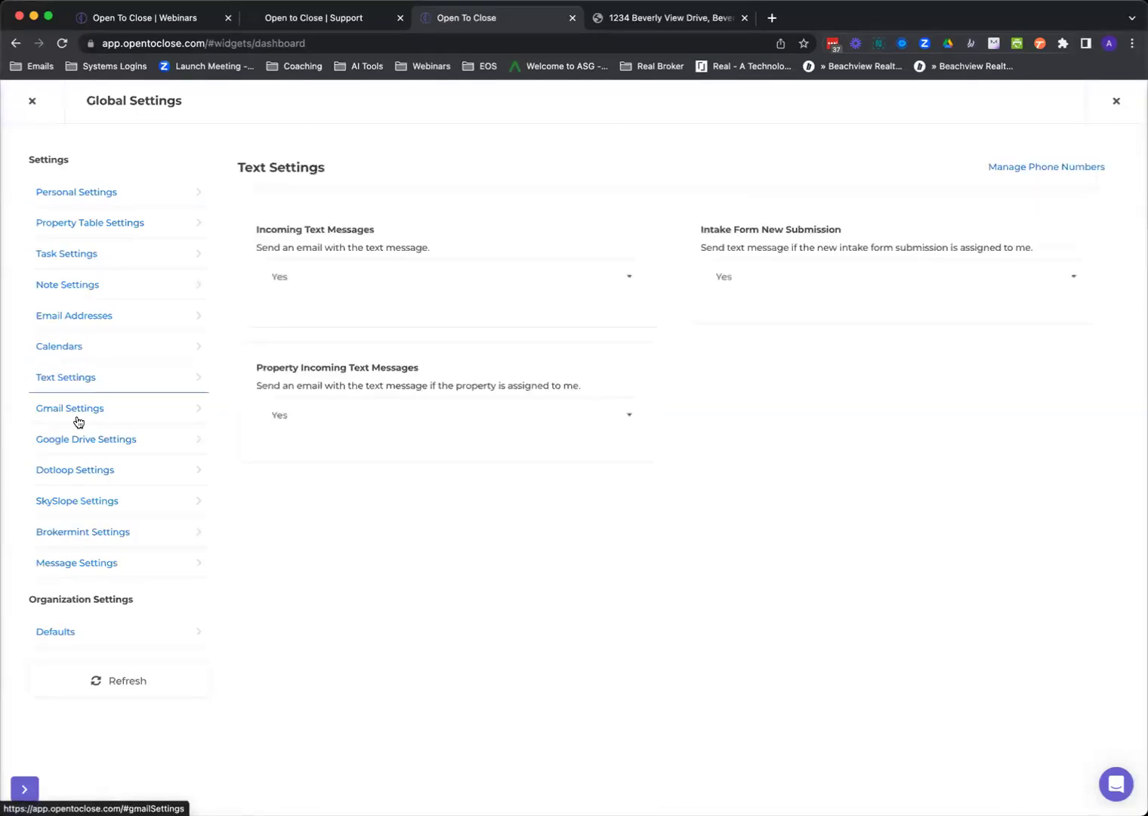
left_click(77, 417)
left_click(79, 440)
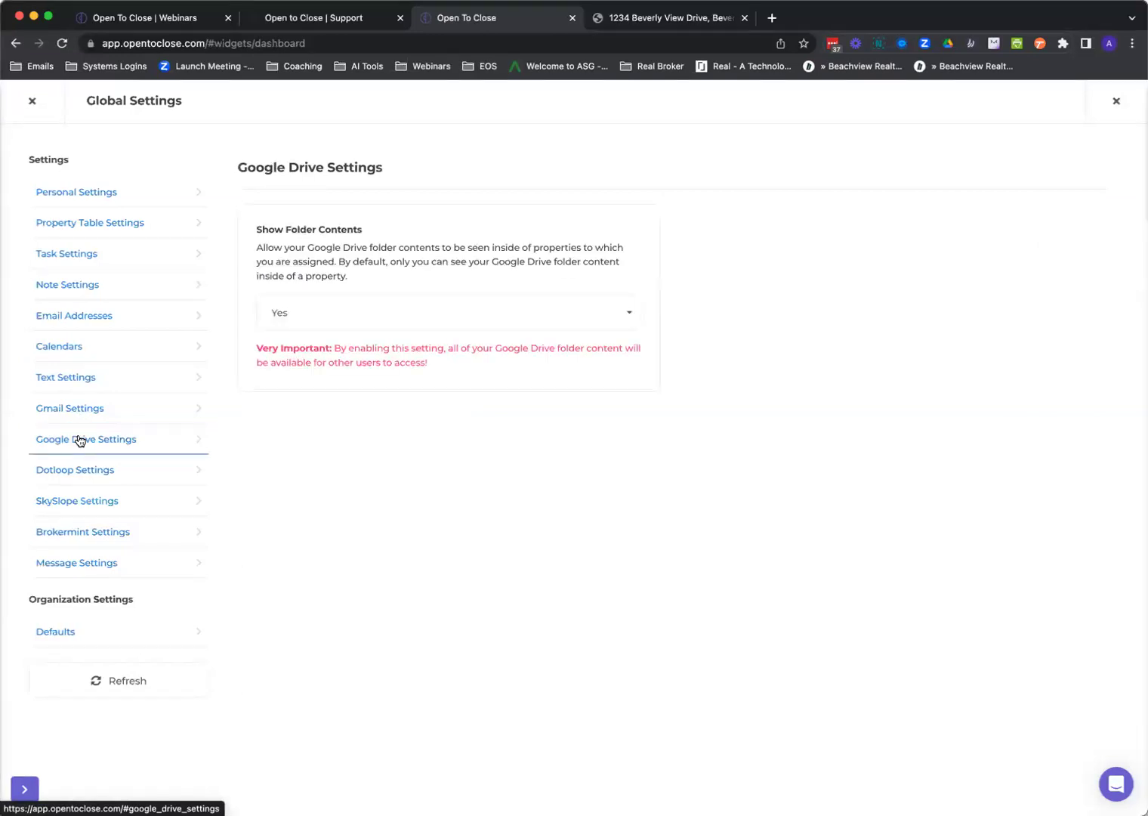
left_click(85, 476)
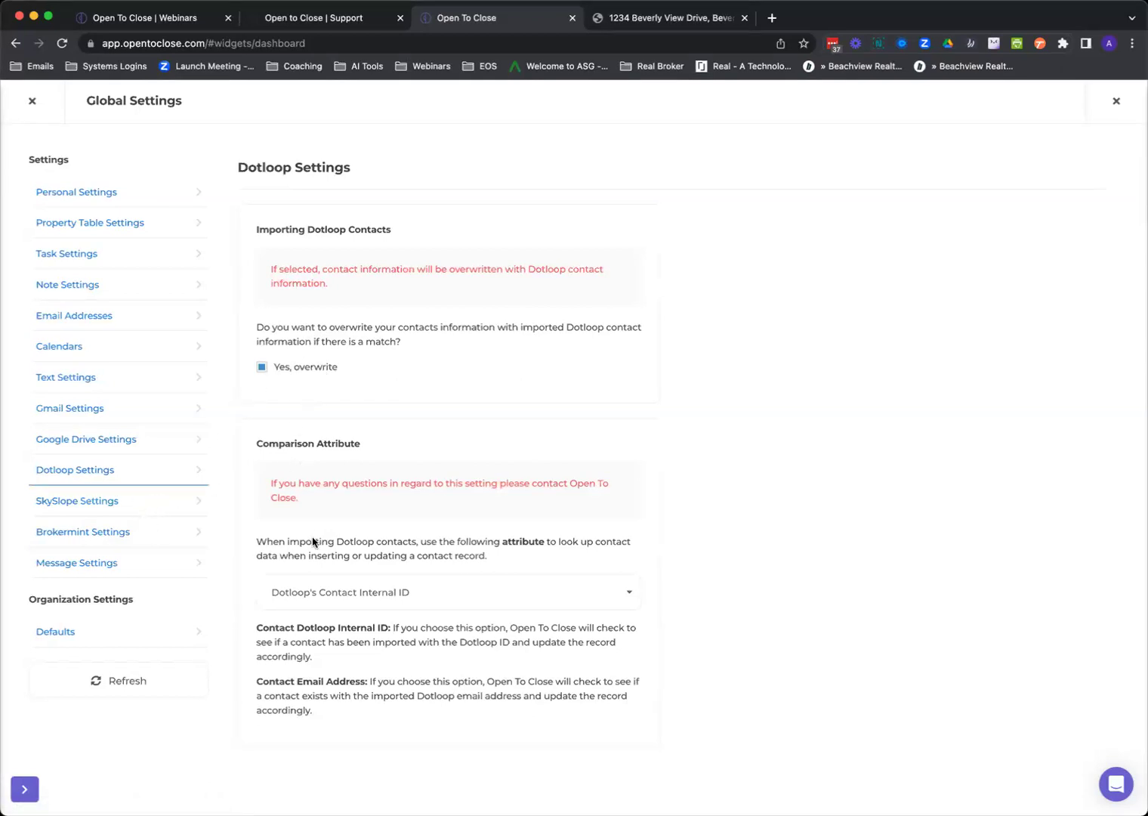
left_click(357, 596)
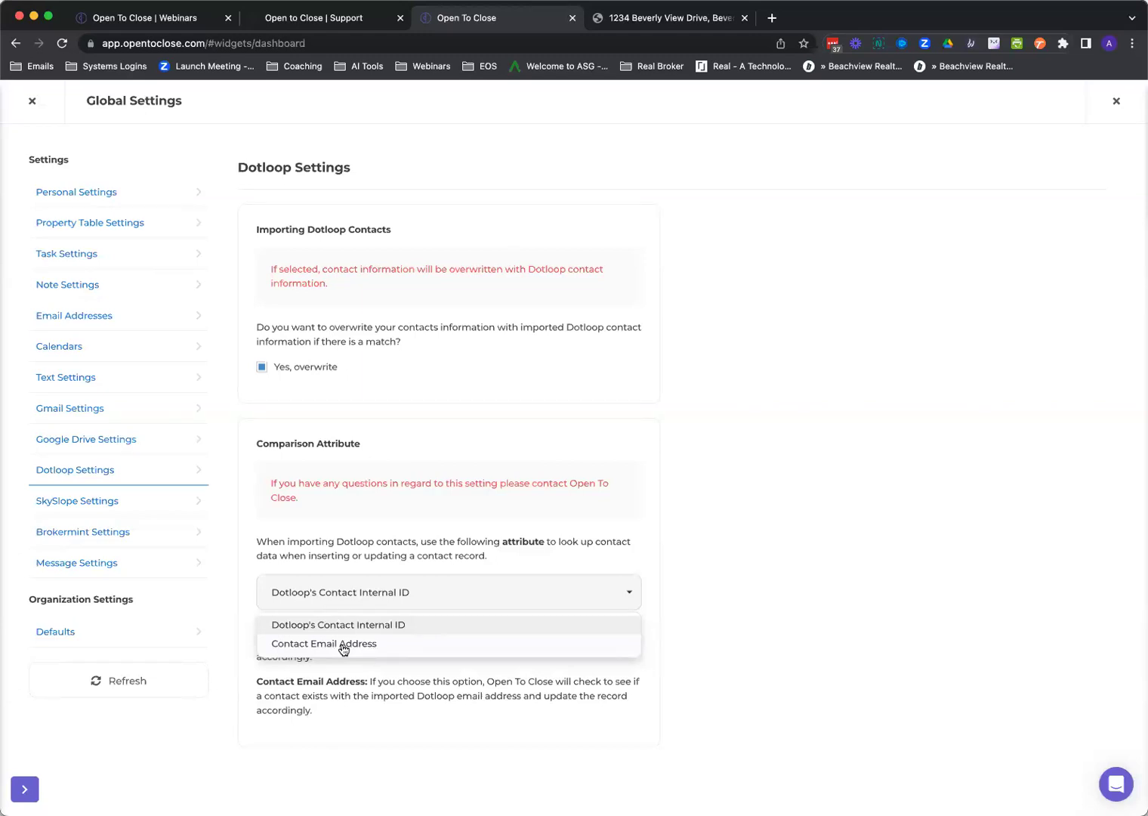
Review the organization Defaults, including template file sorting choices, then close Global Settings.
left_click(51, 638)
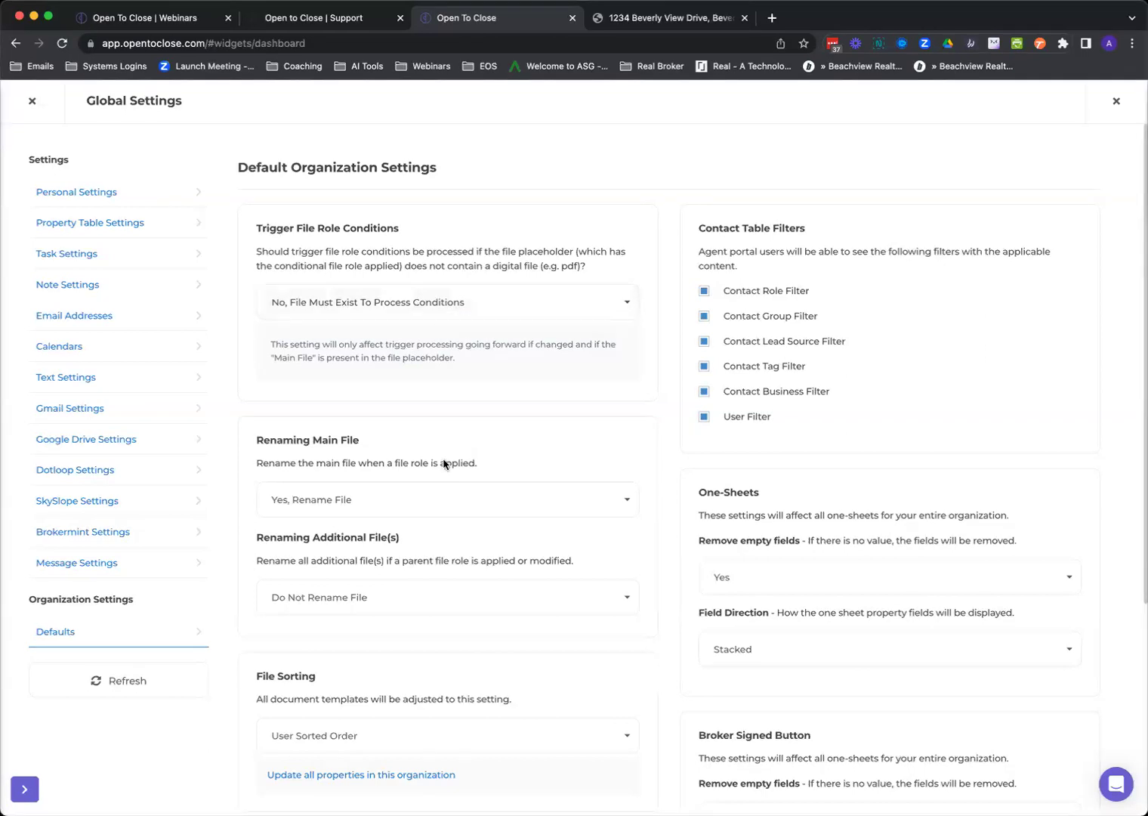
scroll(444, 463, "down", 3)
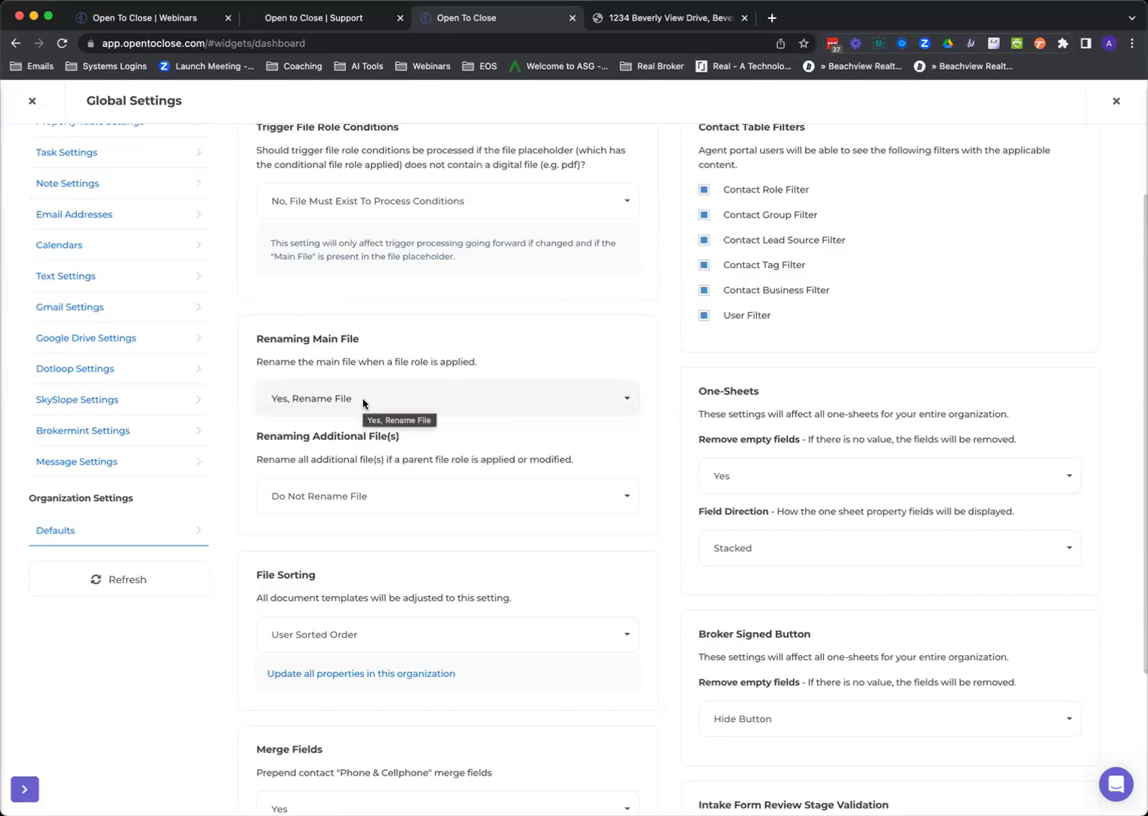
scroll(356, 411, "down", 3)
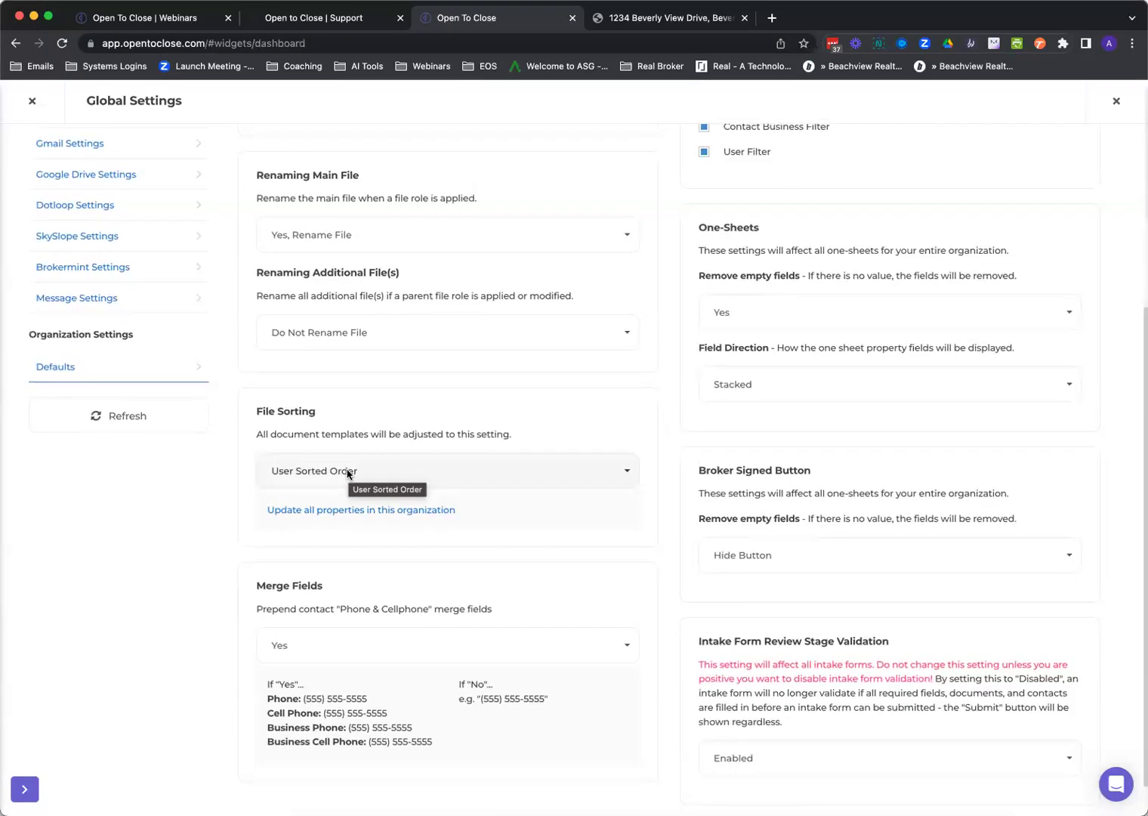
left_click(347, 473)
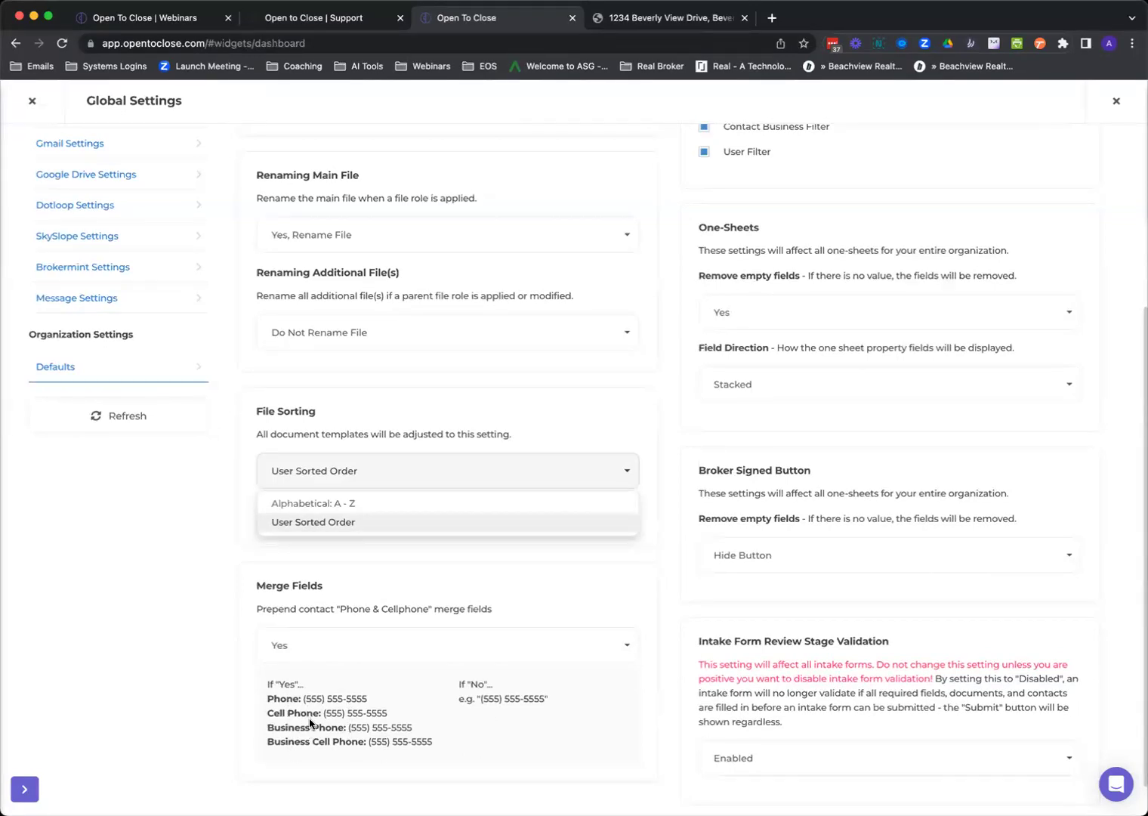
scroll(737, 309, "up", 2)
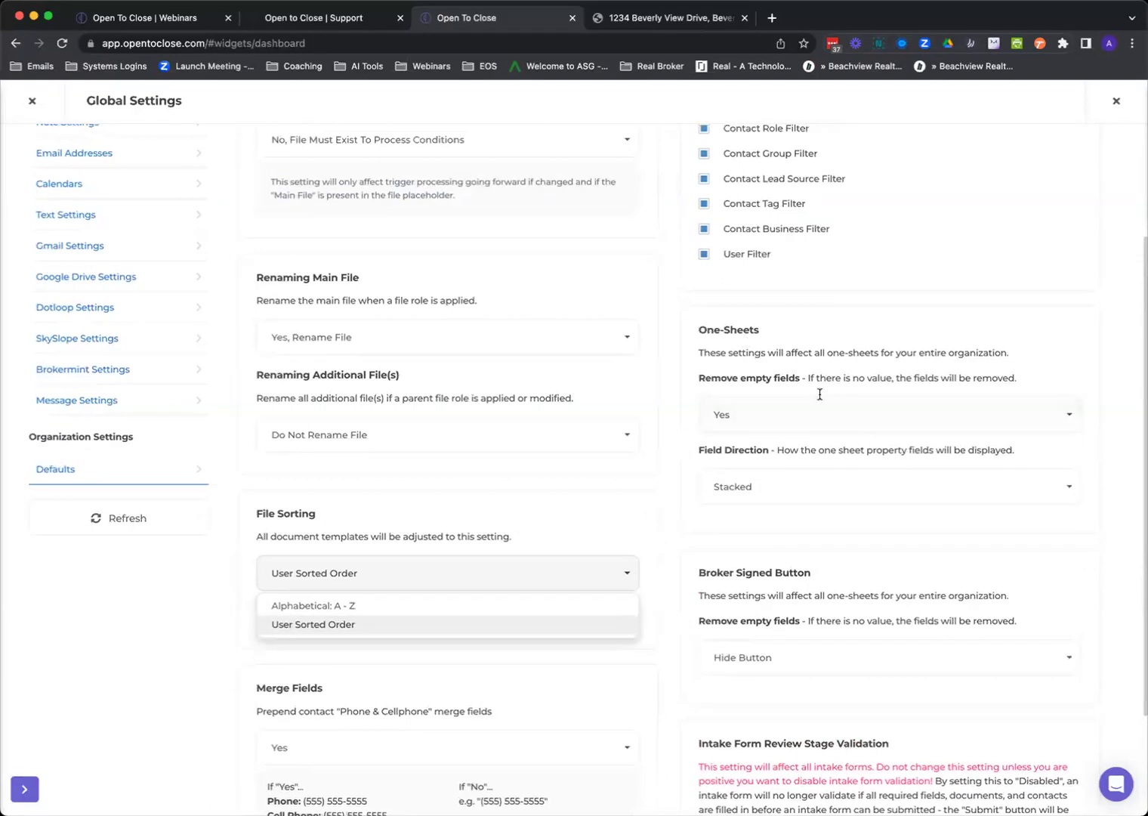
scroll(797, 398, "up", 2)
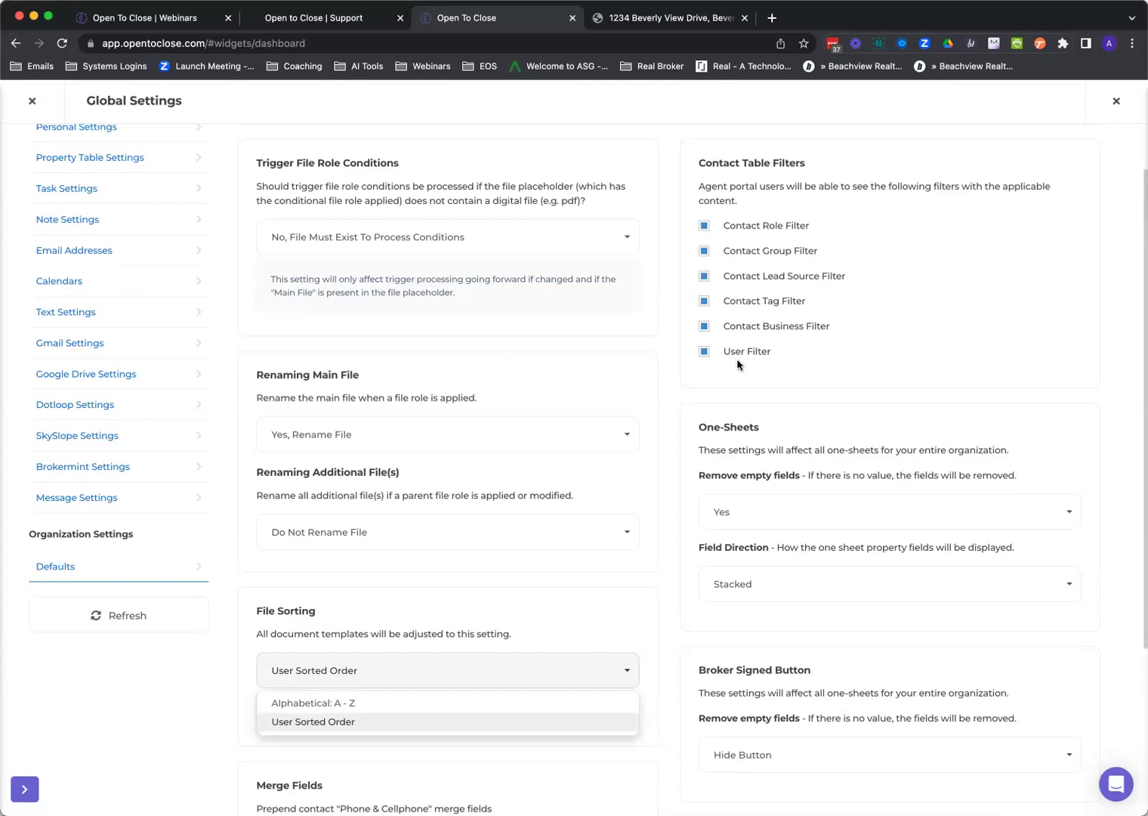
scroll(788, 341, "down", 2)
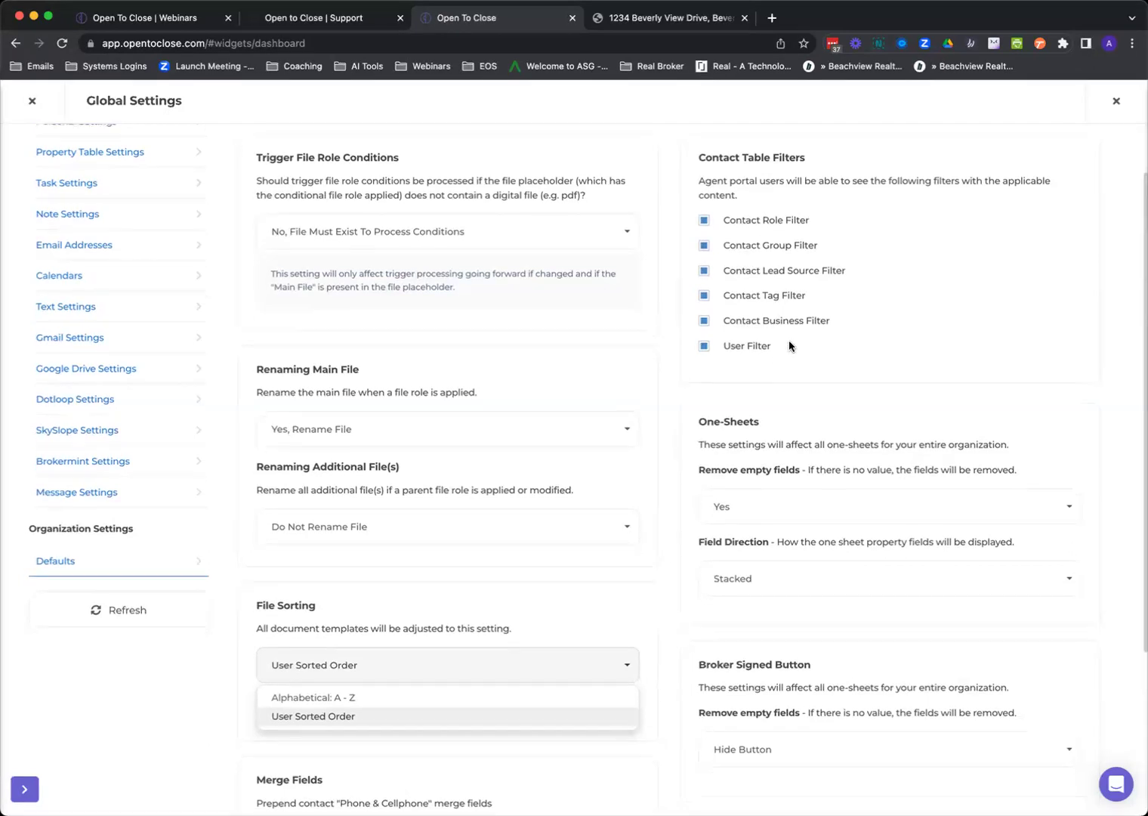
scroll(789, 346, "down", 5)
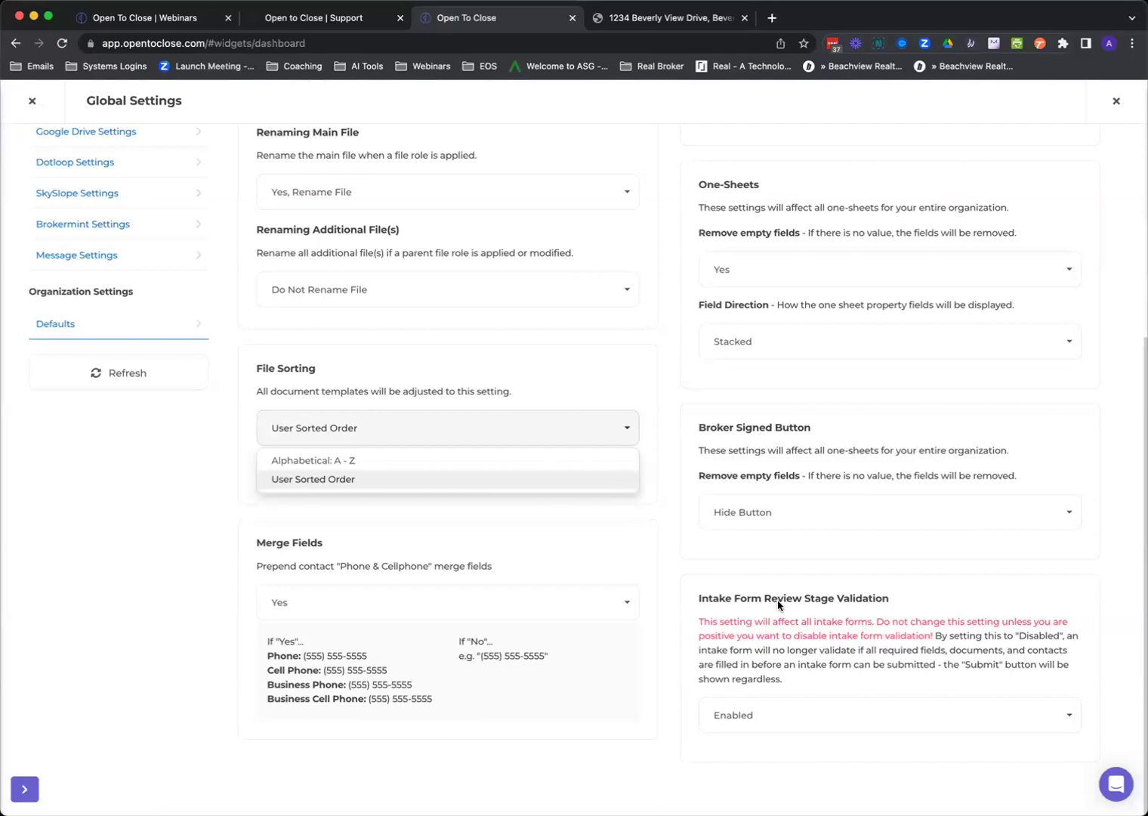
scroll(727, 530, "up", 4)
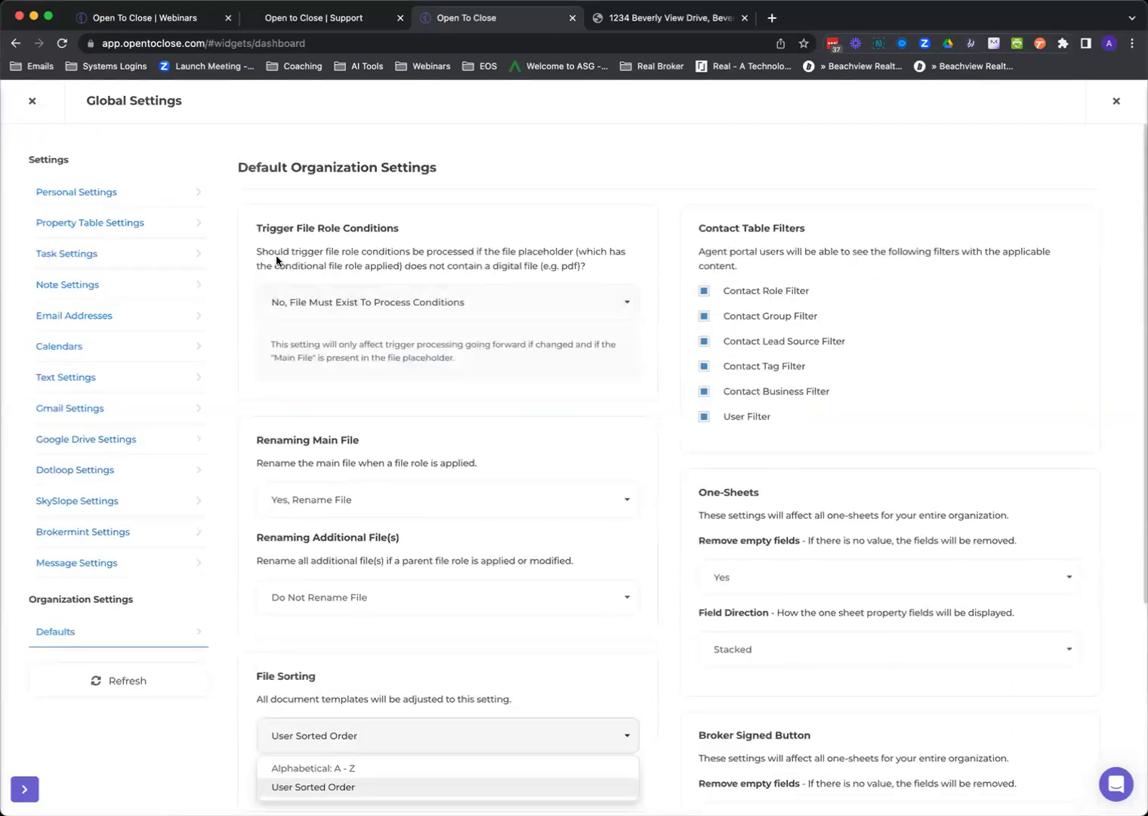
left_click(30, 104)
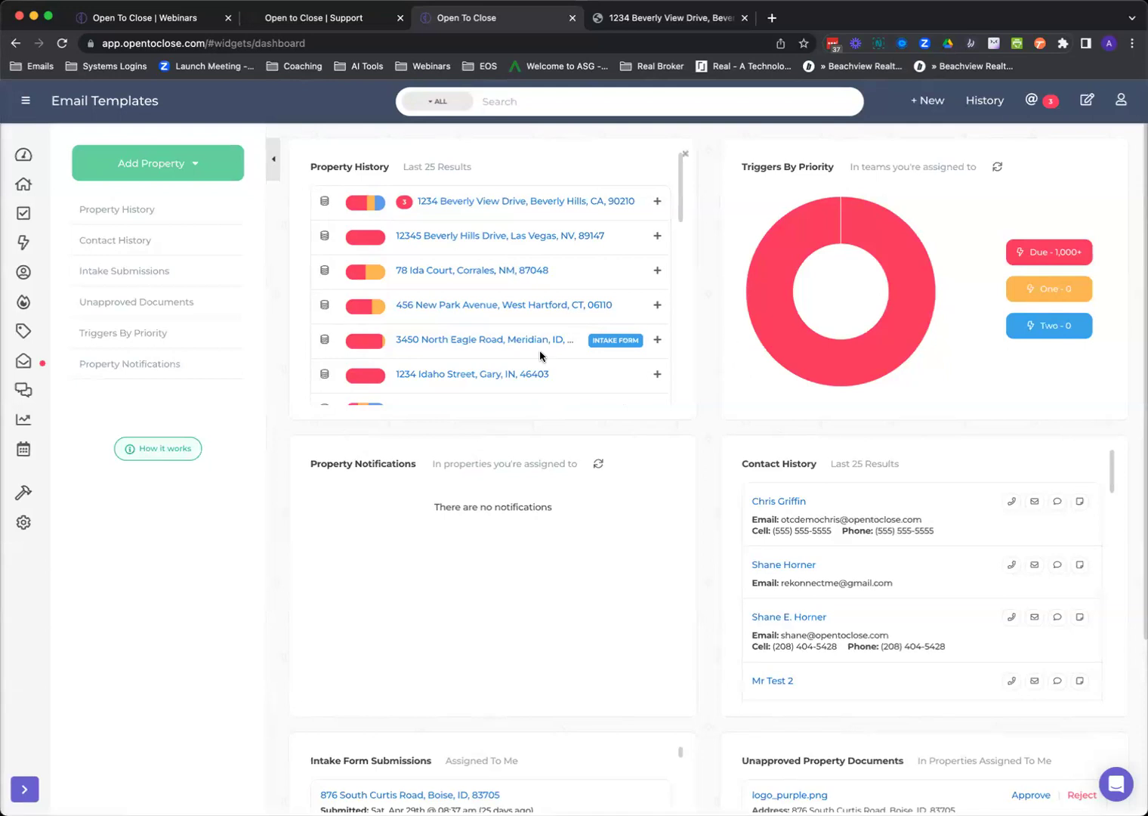
mouse_move(24, 522)
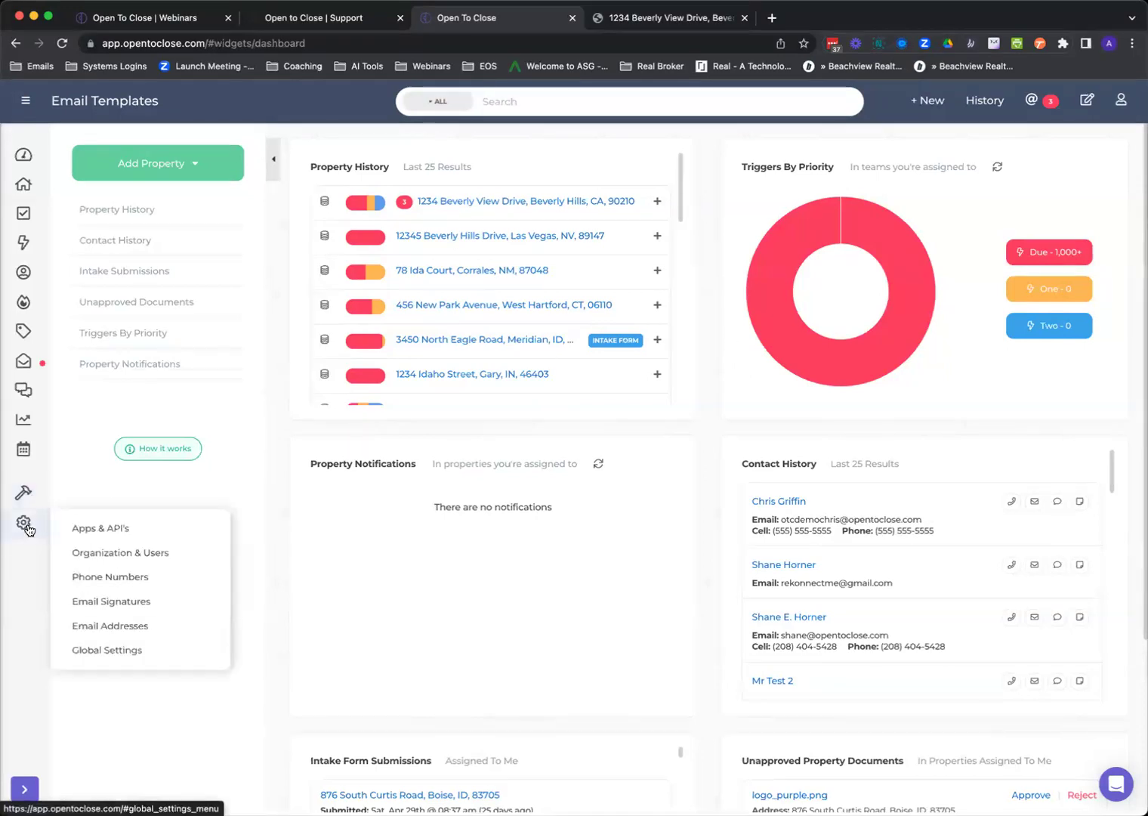
left_click(98, 528)
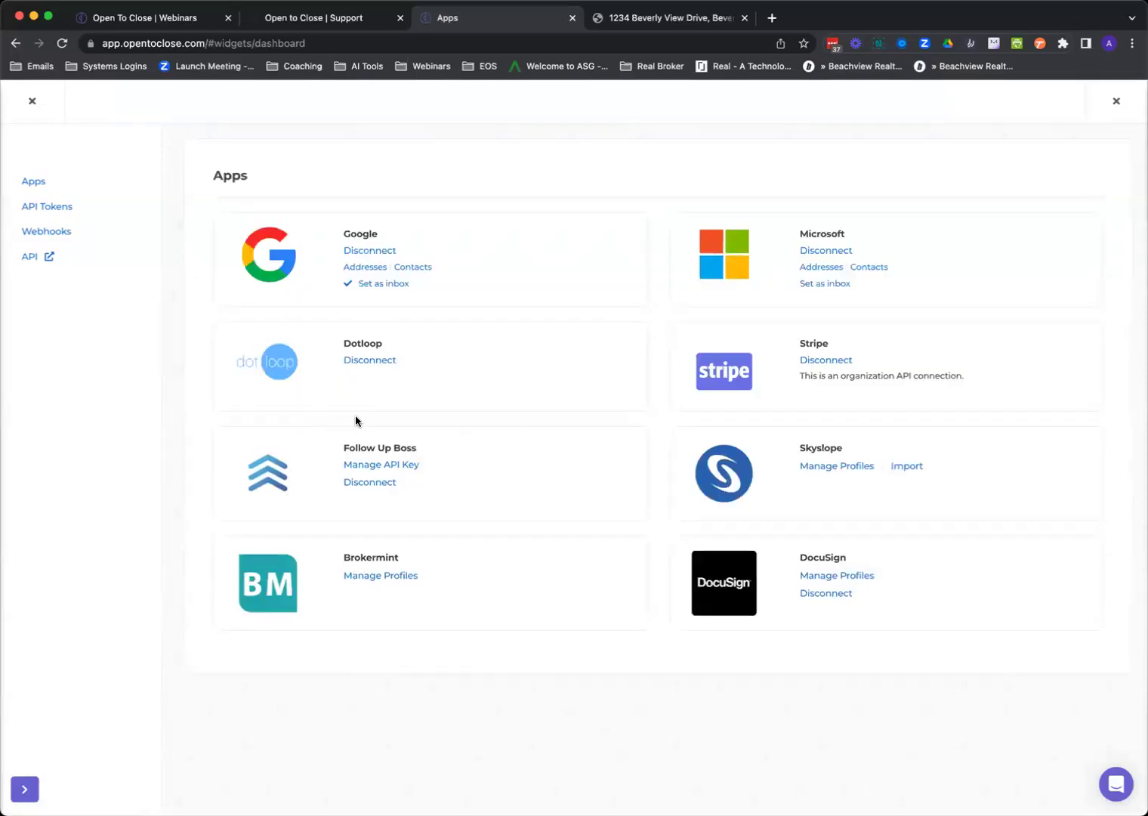
left_click(32, 101)
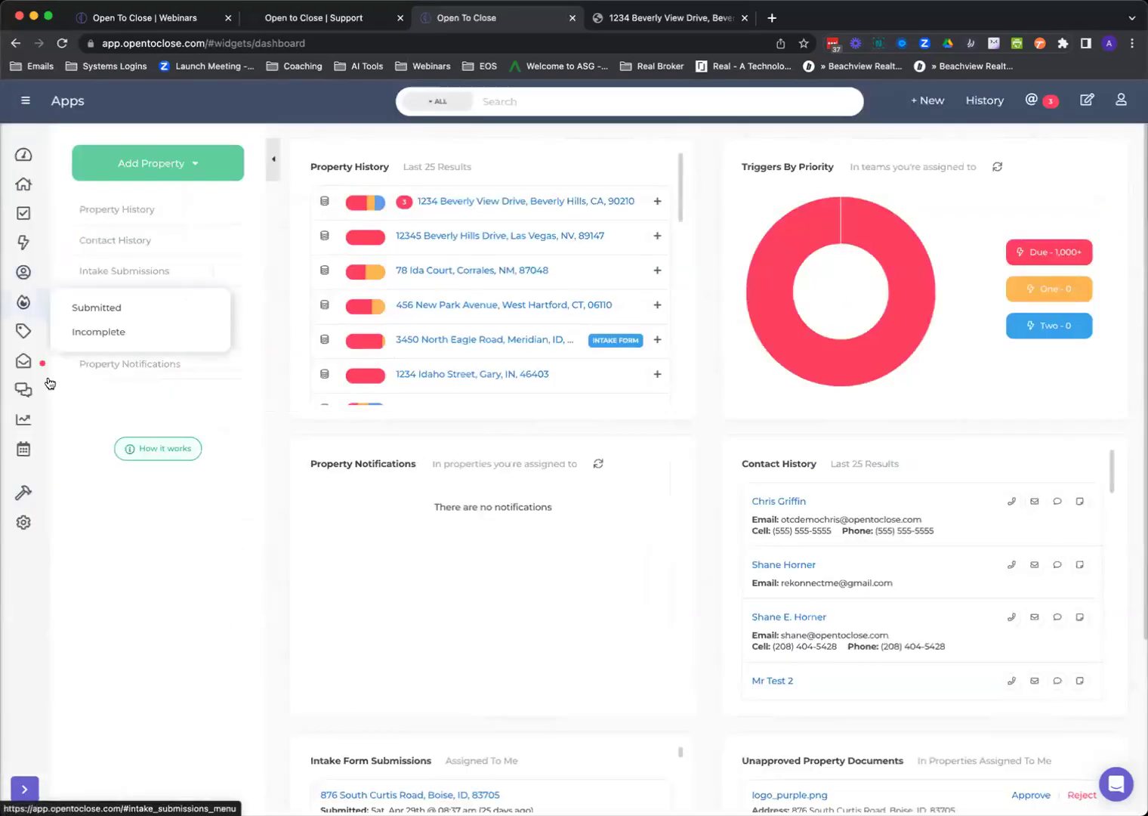
mouse_move(24, 524)
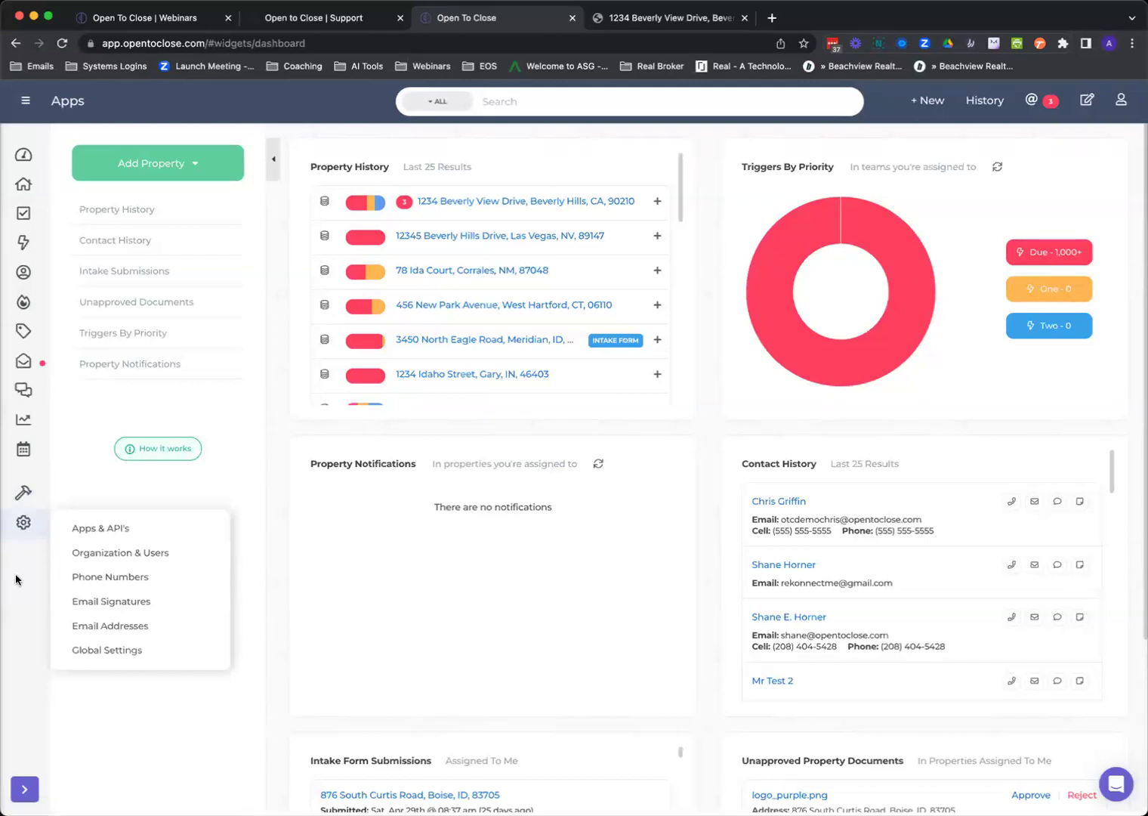
left_click(74, 527)
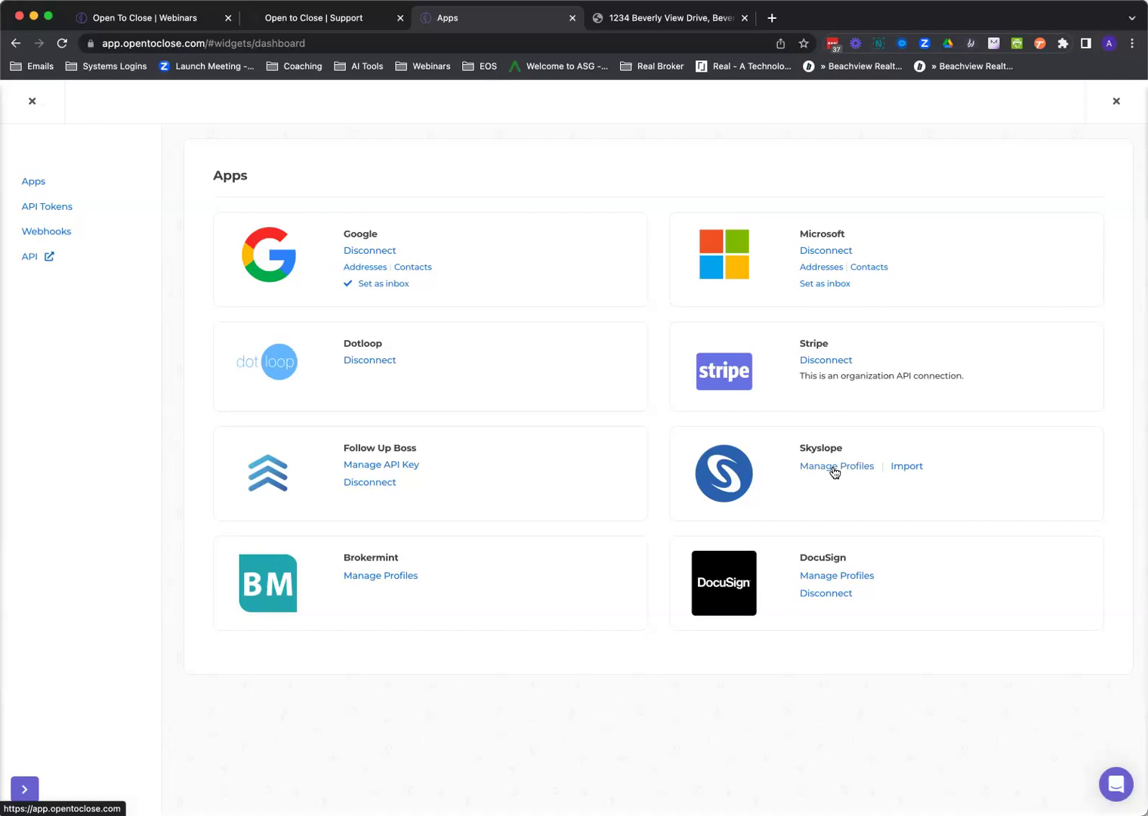
left_click(32, 101)
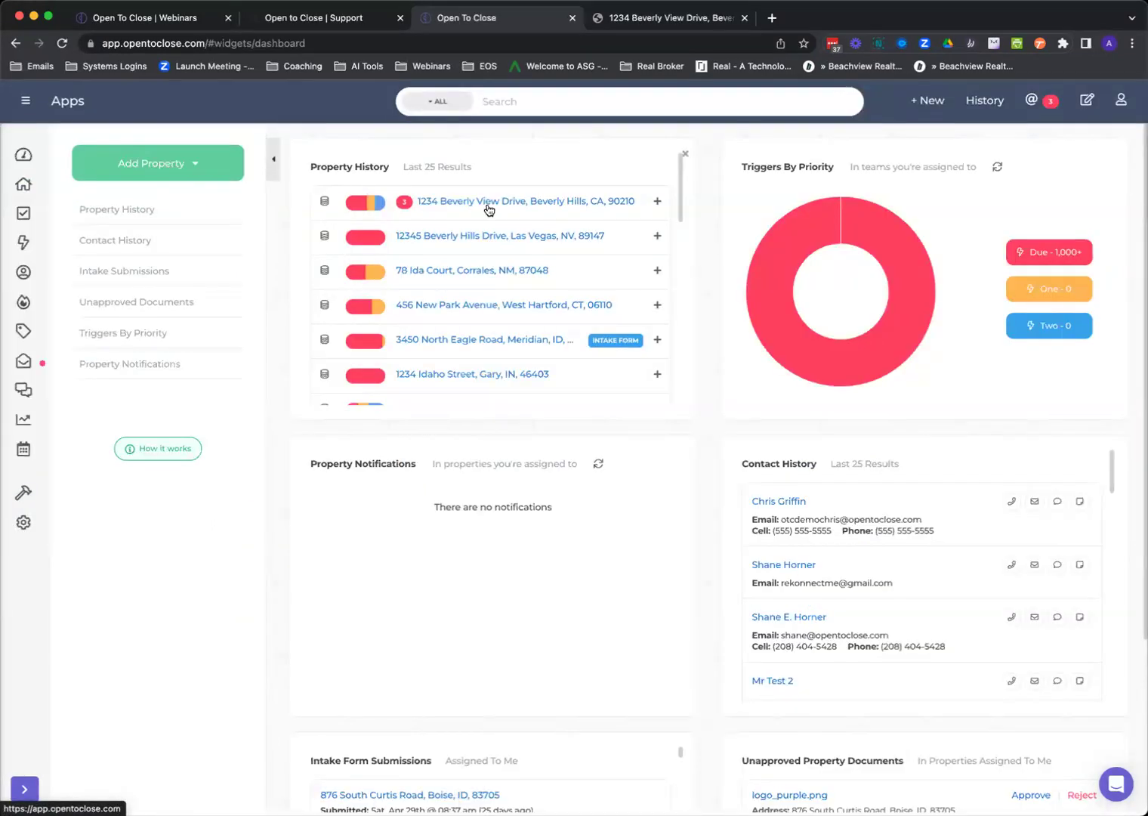
left_click(486, 206)
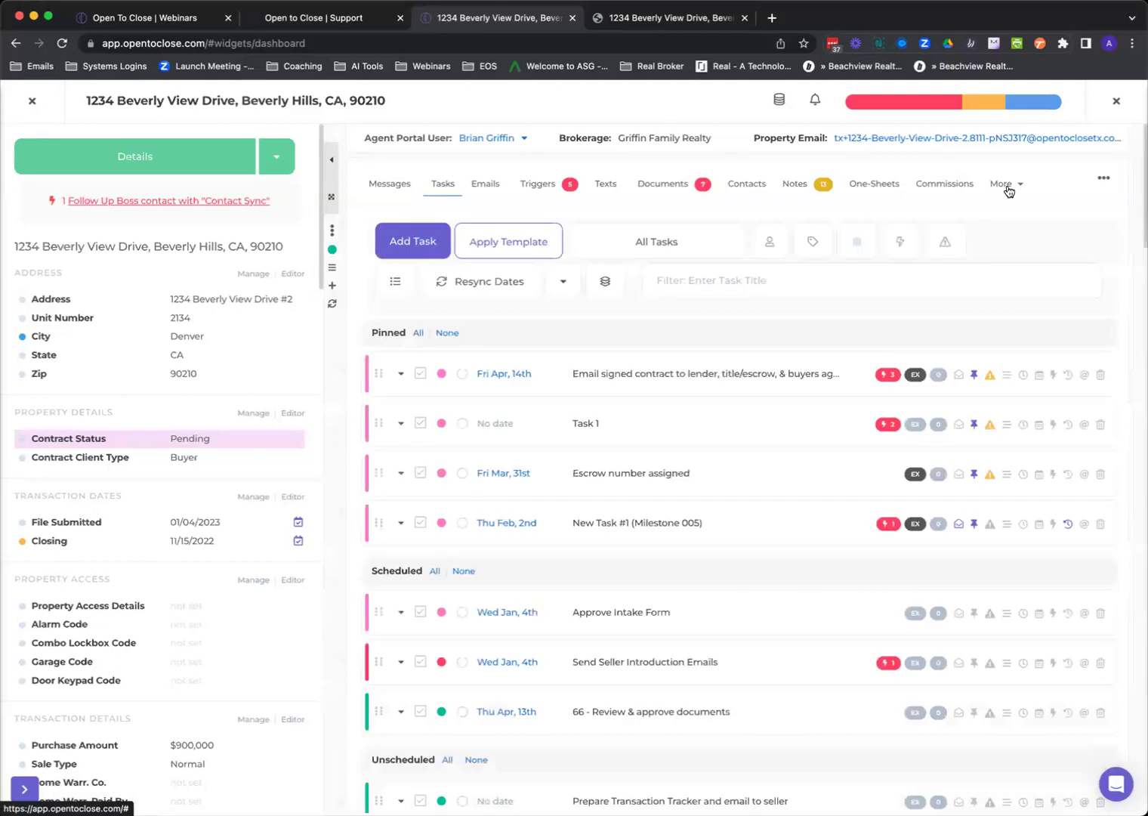
left_click(1007, 187)
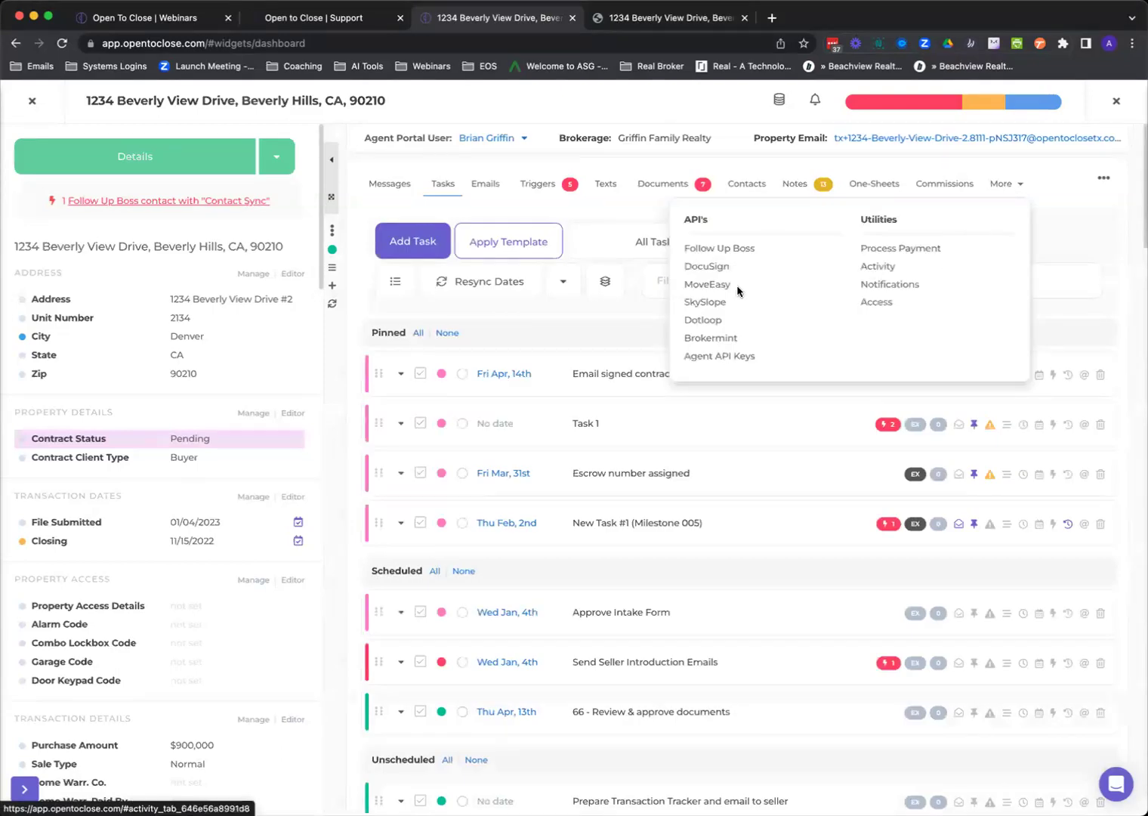
left_click(720, 304)
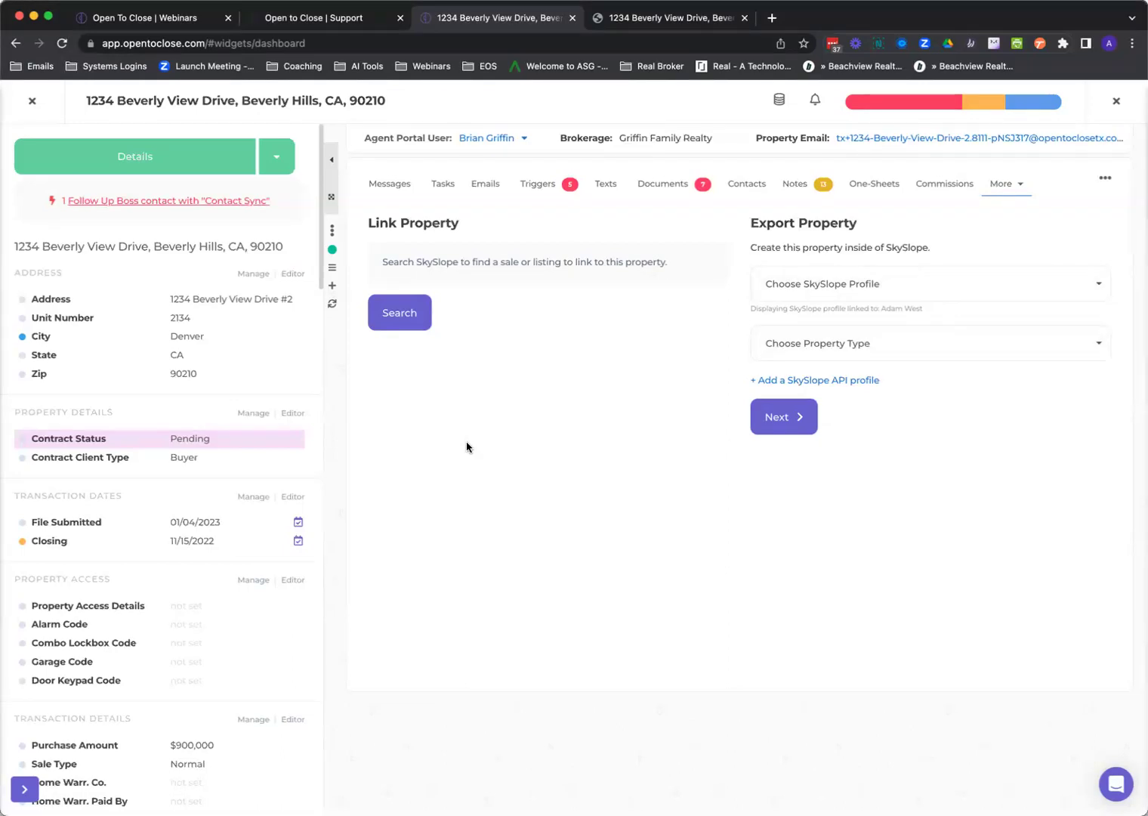
left_click(34, 105)
mouse_move(23, 490)
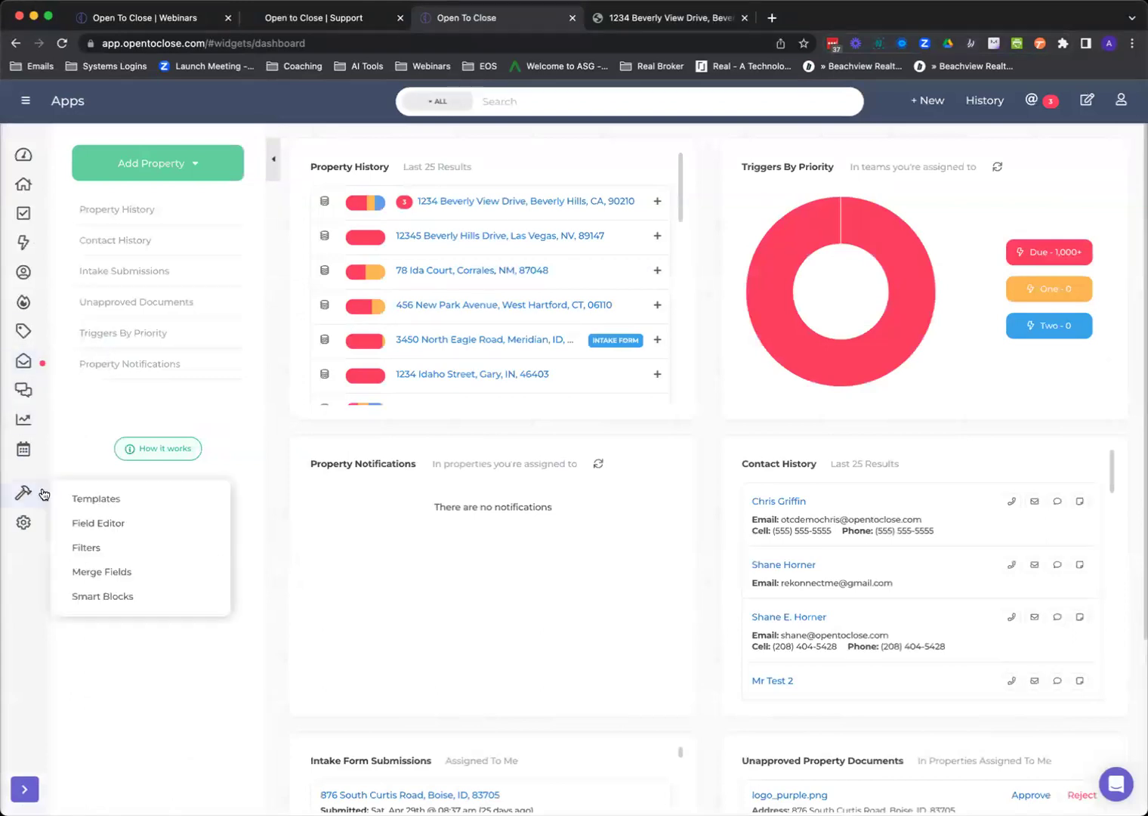
left_click(95, 497)
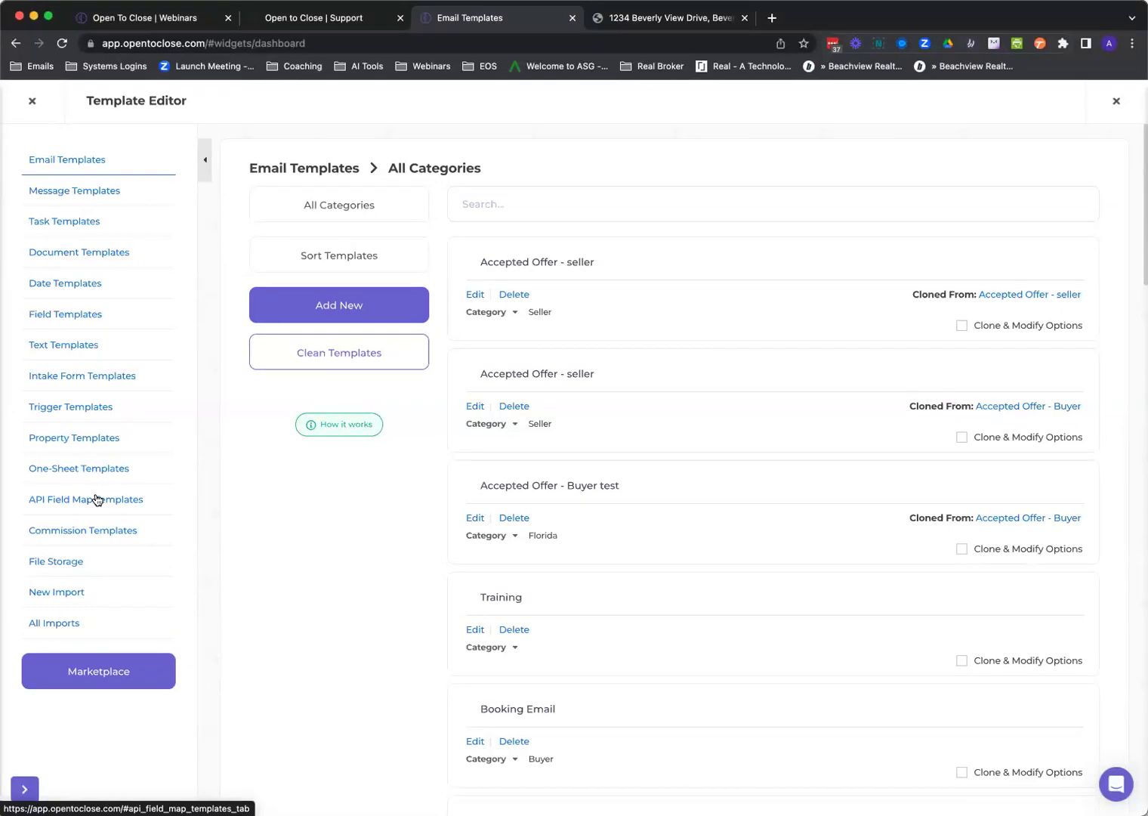
left_click(32, 100)
mouse_move(30, 497)
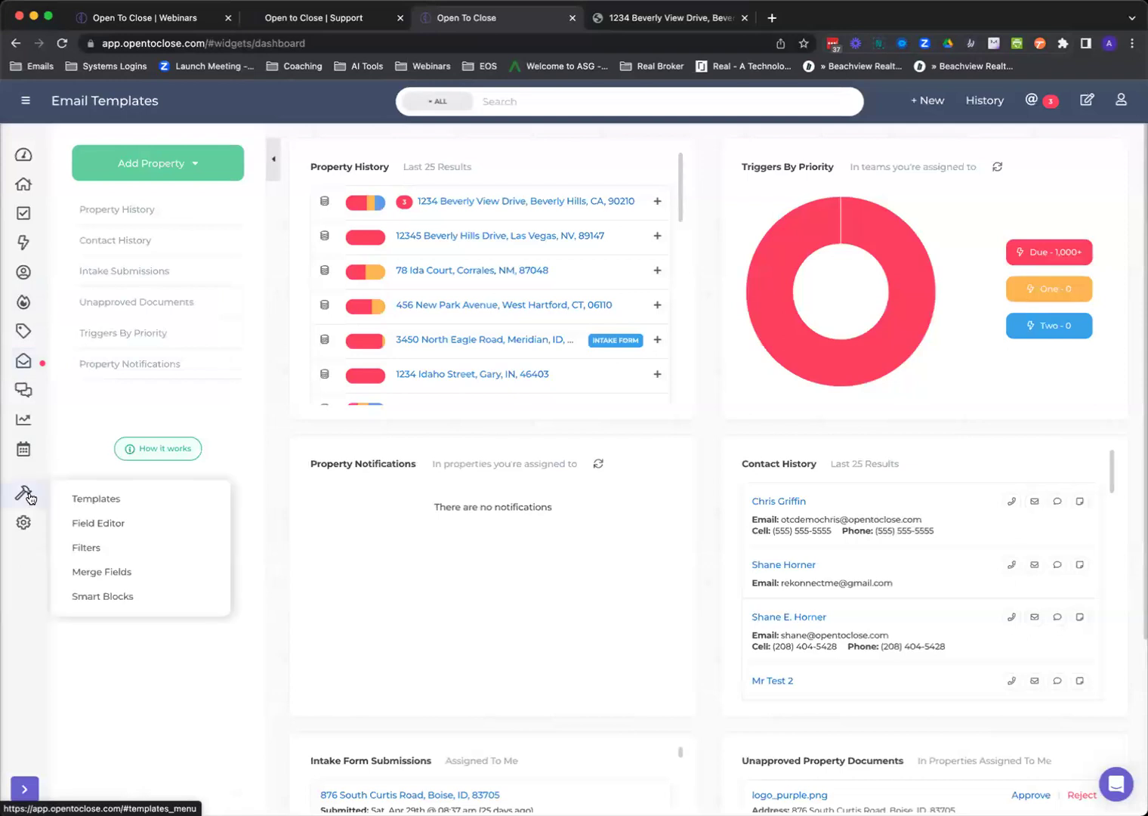
mouse_move(23, 522)
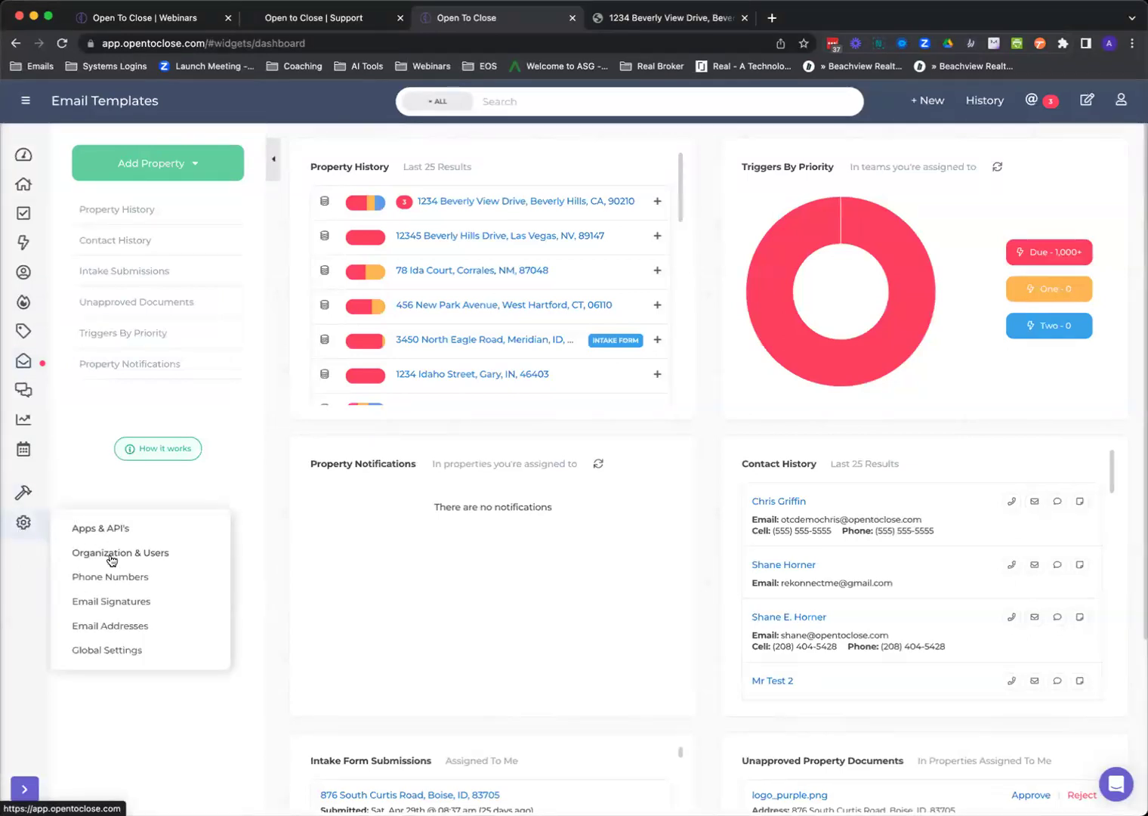
left_click(112, 560)
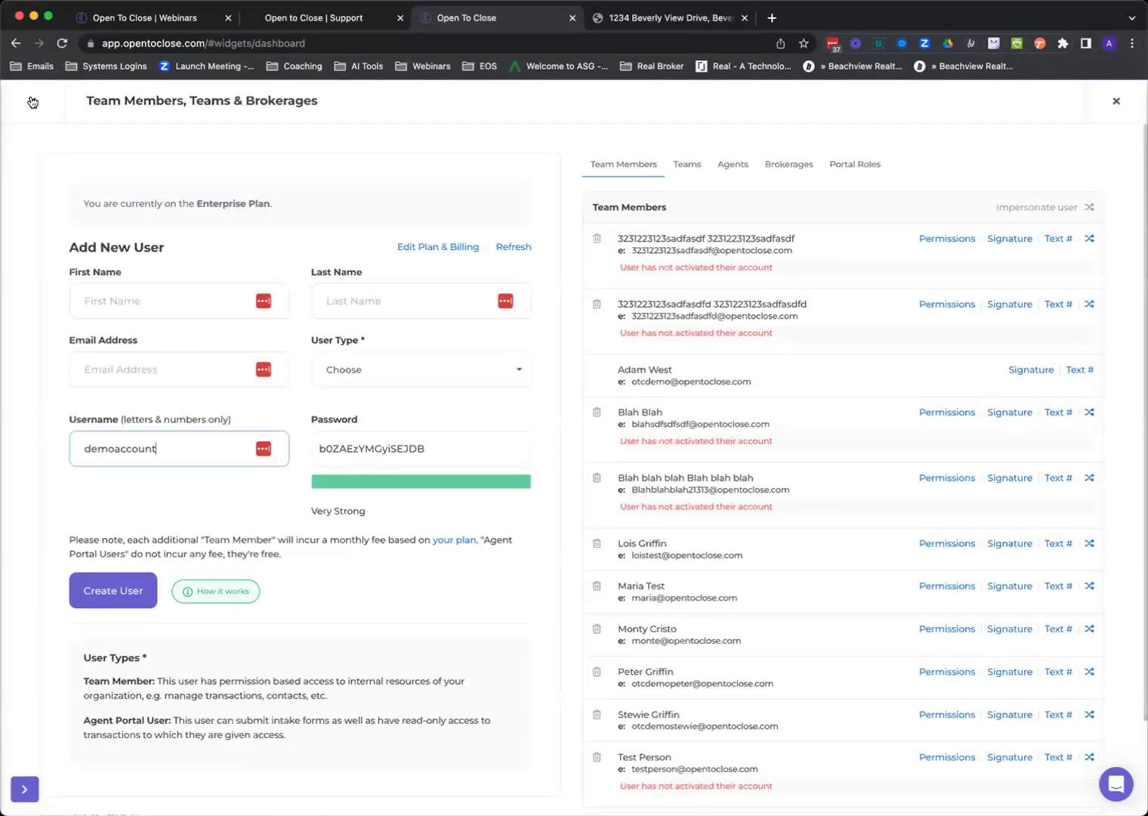
left_click(32, 102)
mouse_move(26, 521)
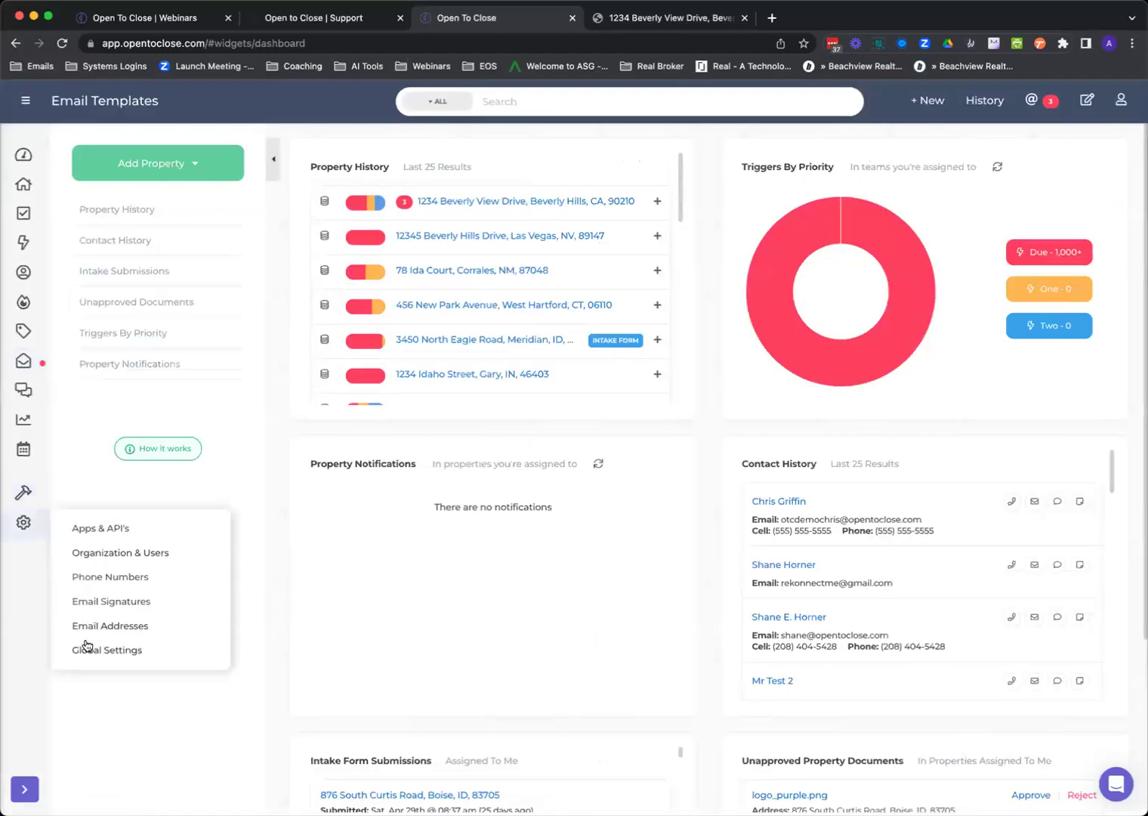
left_click(86, 648)
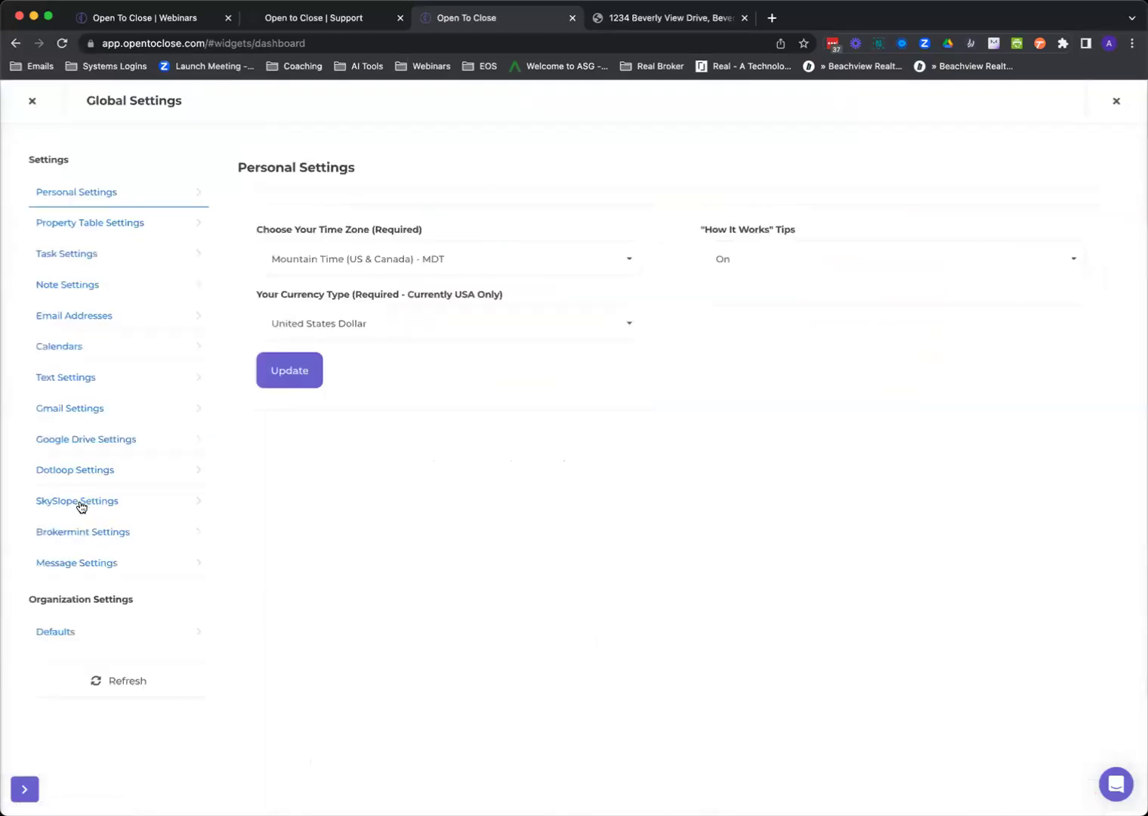
left_click(81, 503)
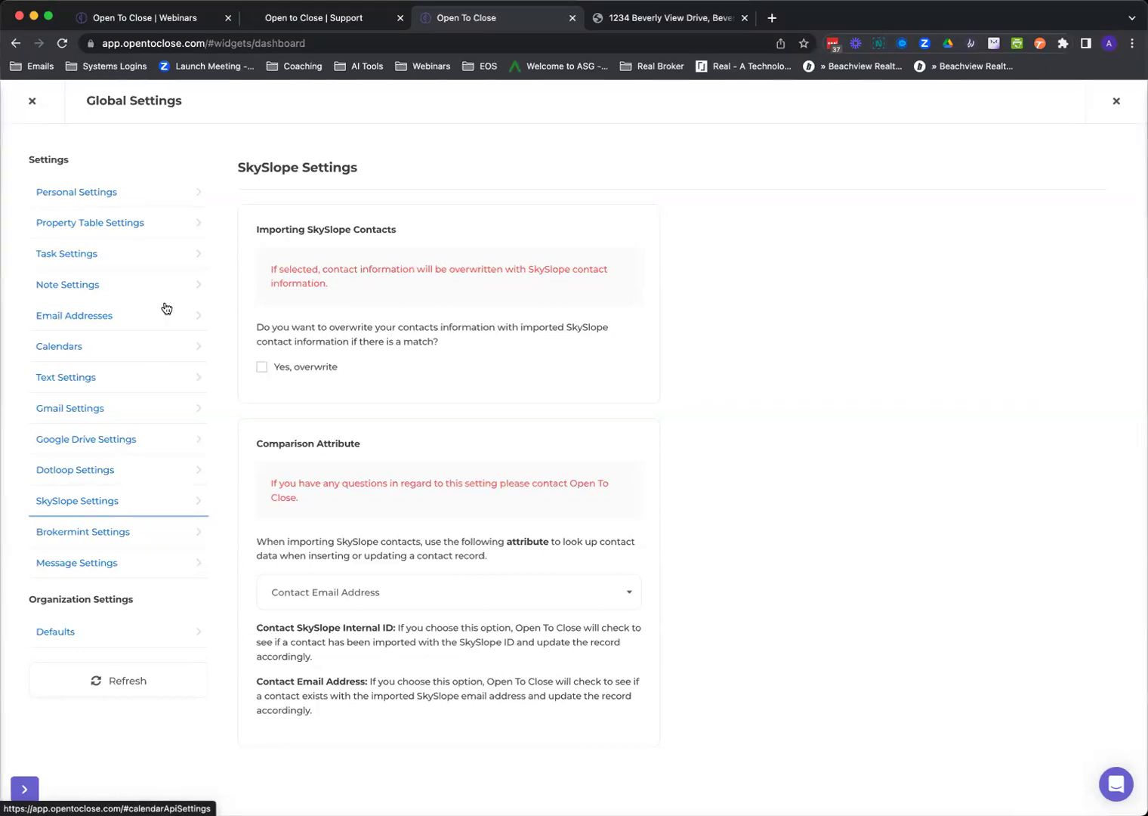
left_click(31, 101)
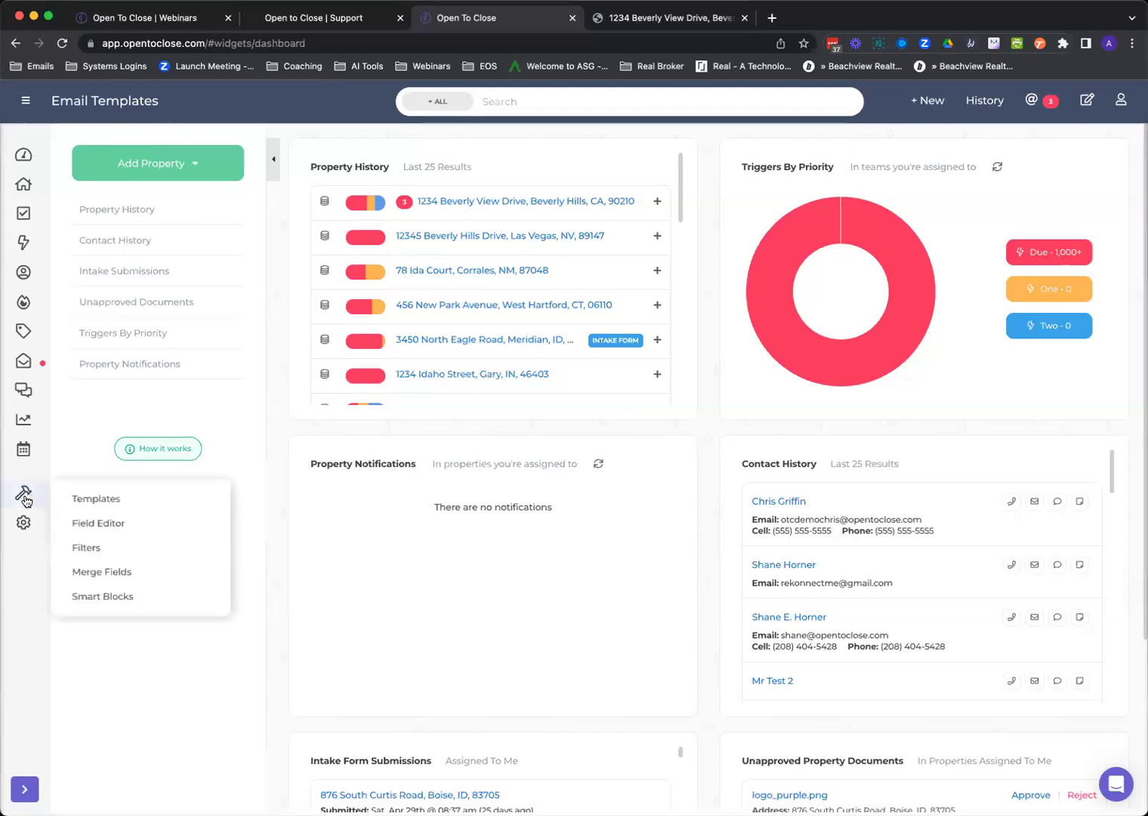
Open Templates from the wrench menu, go to API Field Map Templates and start a new one.
mouse_move(25, 531)
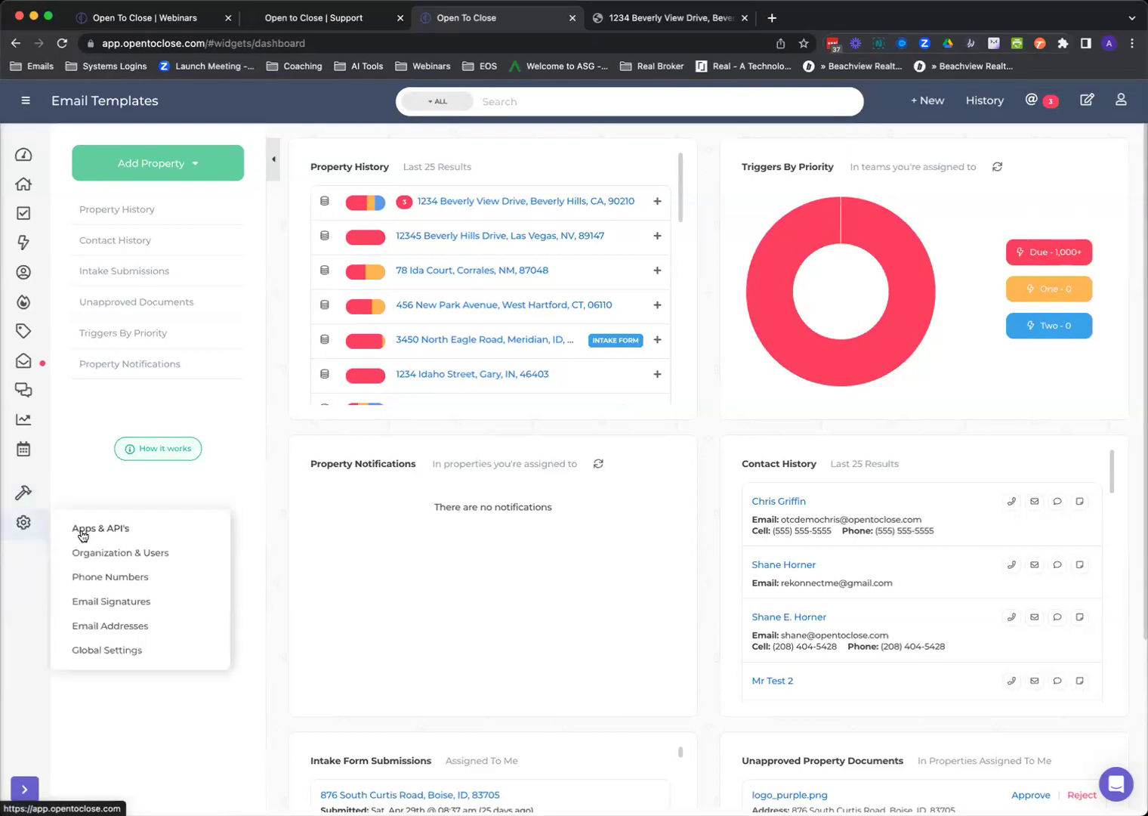
mouse_move(34, 496)
left_click(90, 500)
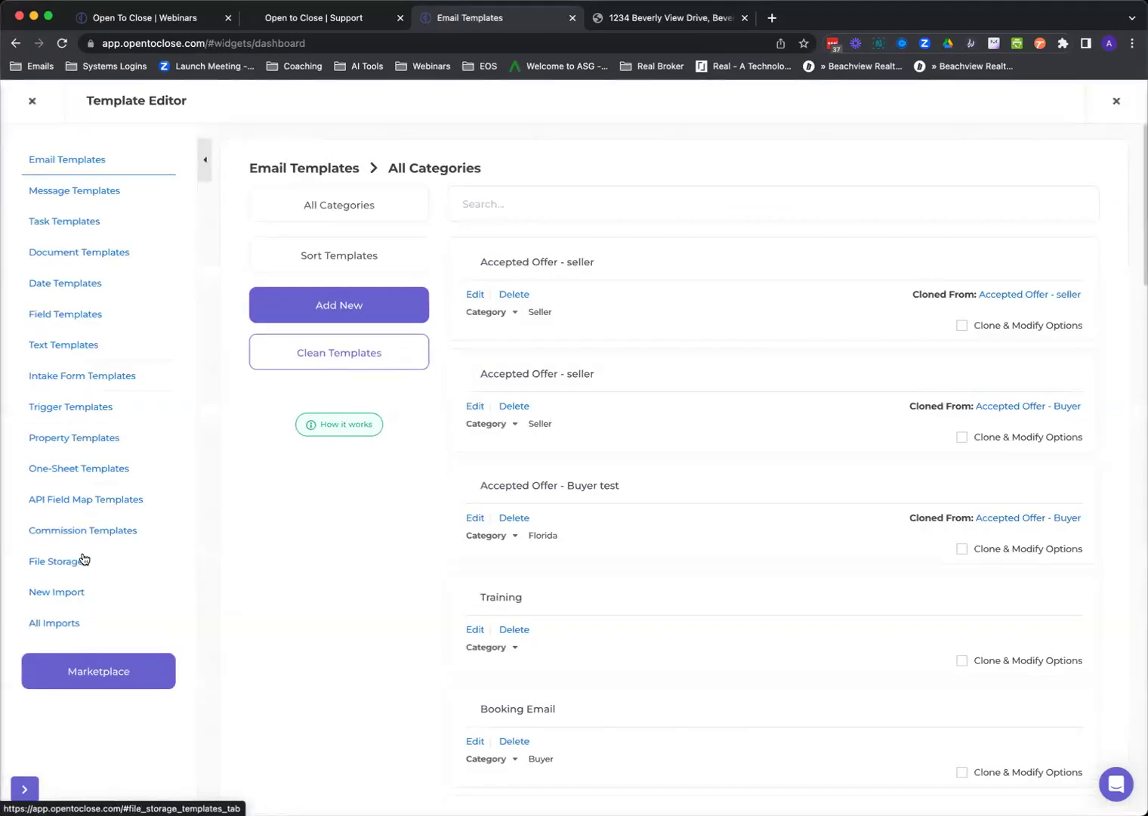
left_click(105, 499)
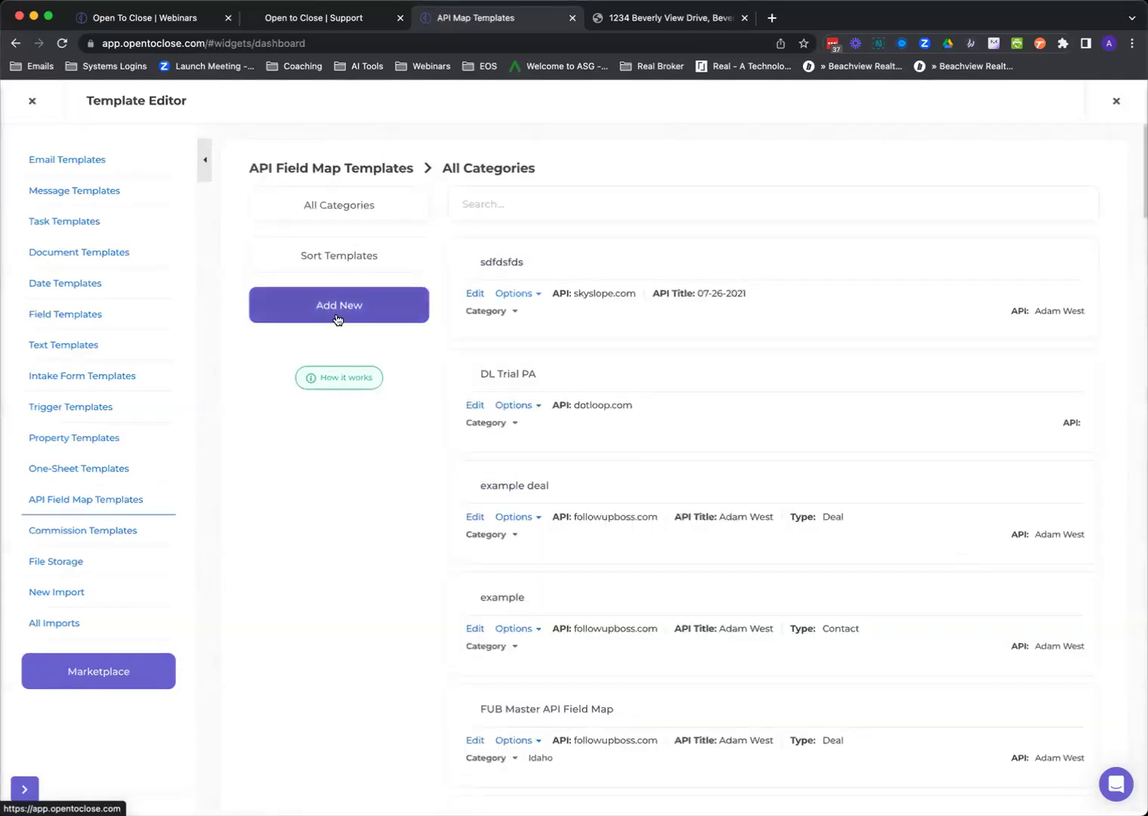
left_click(338, 319)
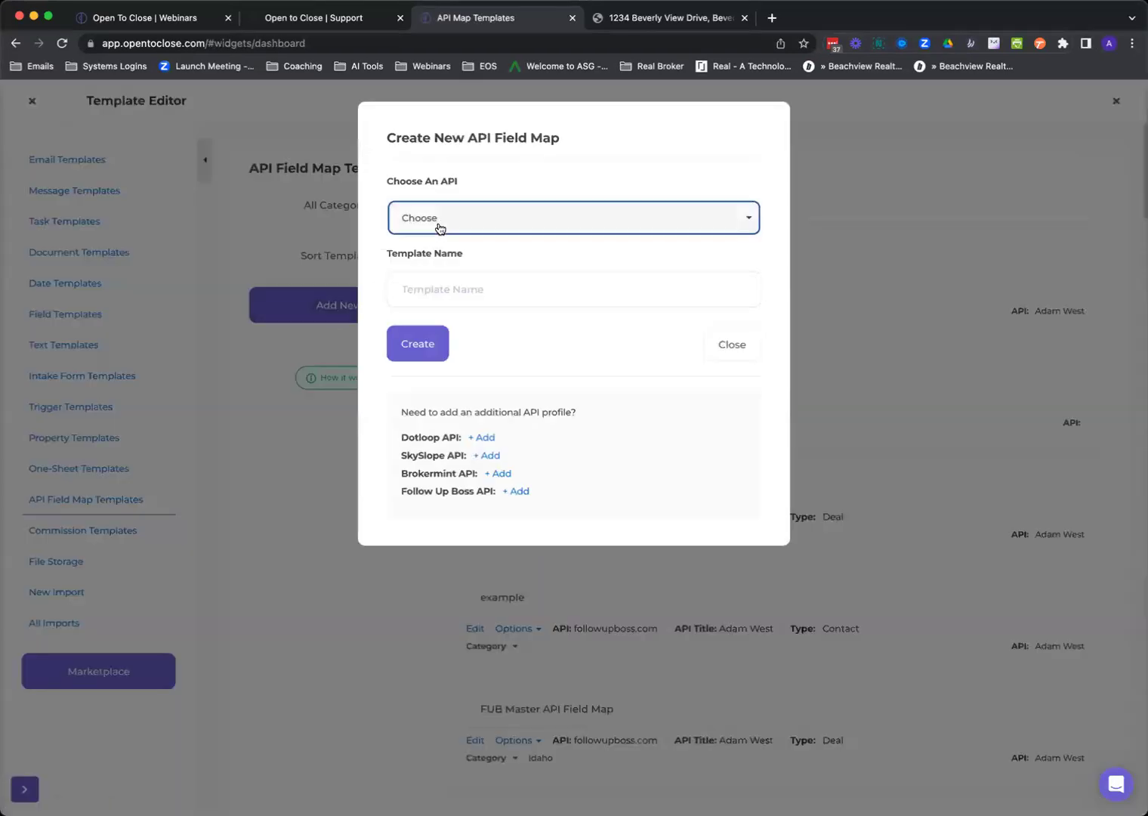
Choose the Skyslope API with the Me profile, All offices and Sale property type.
left_click(440, 226)
left_click(432, 288)
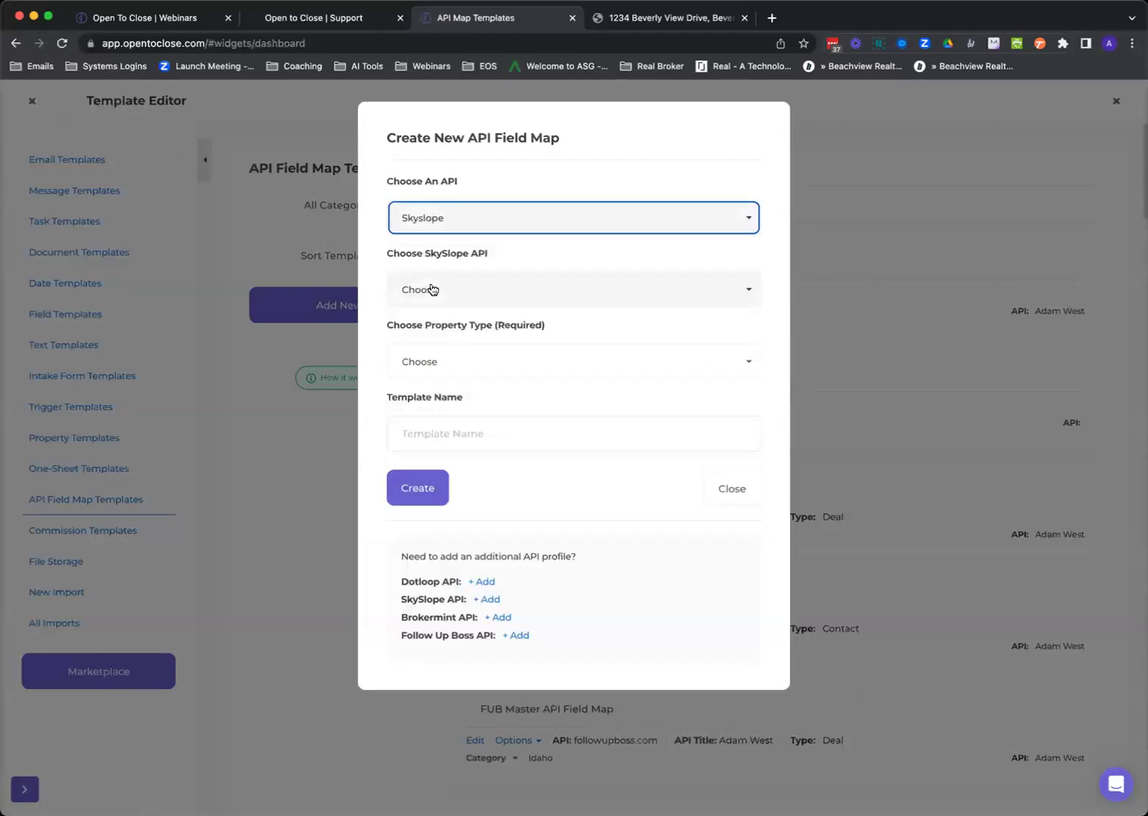
left_click(432, 289)
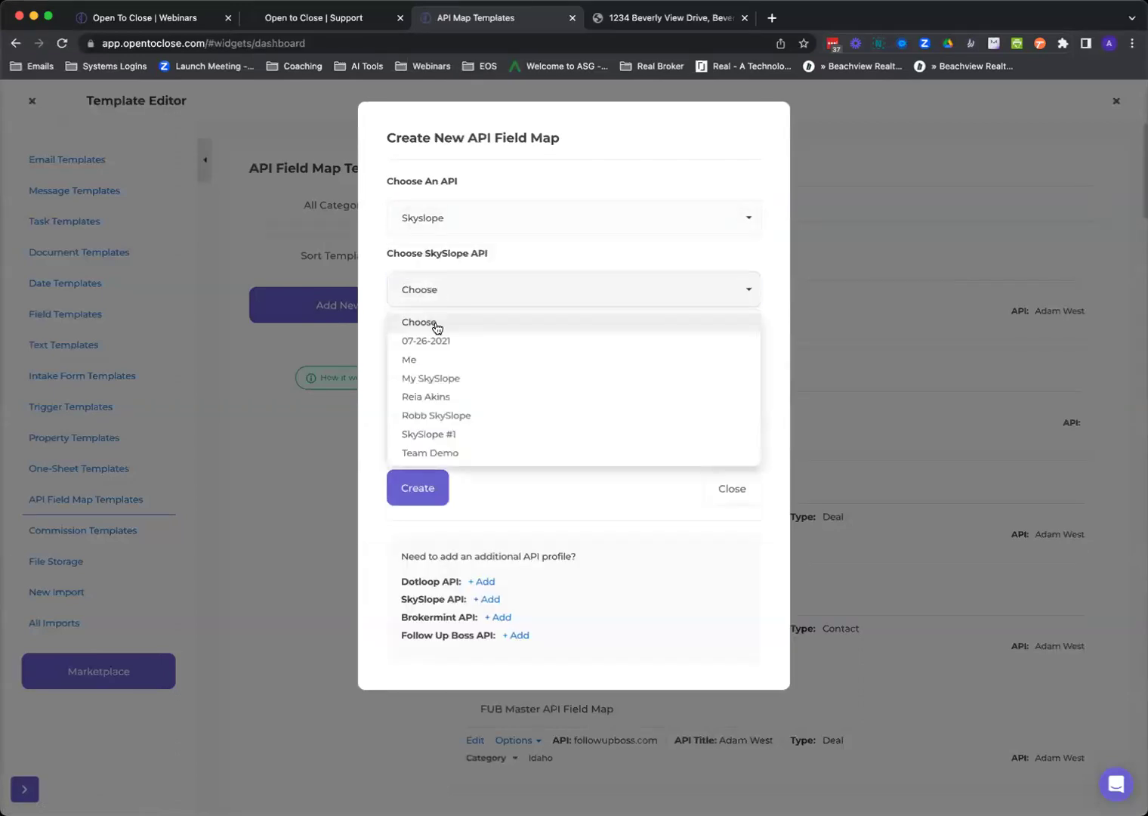
left_click(432, 360)
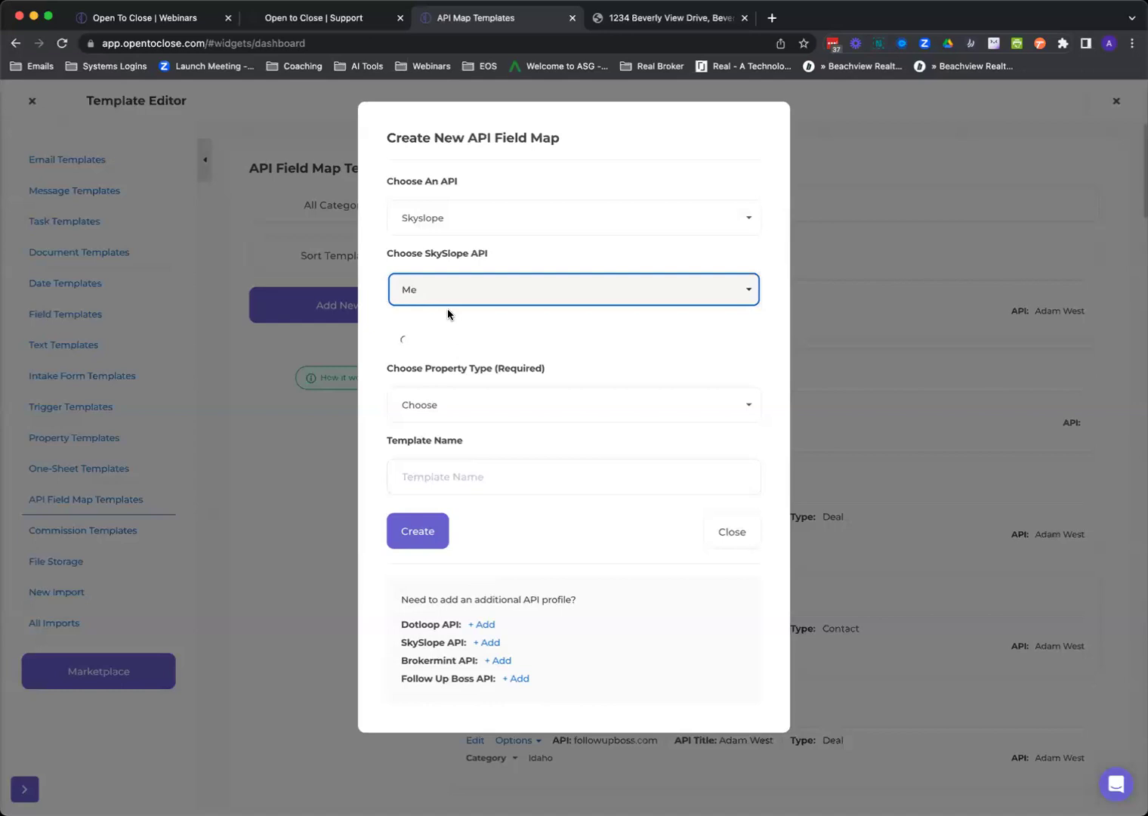
left_click(458, 362)
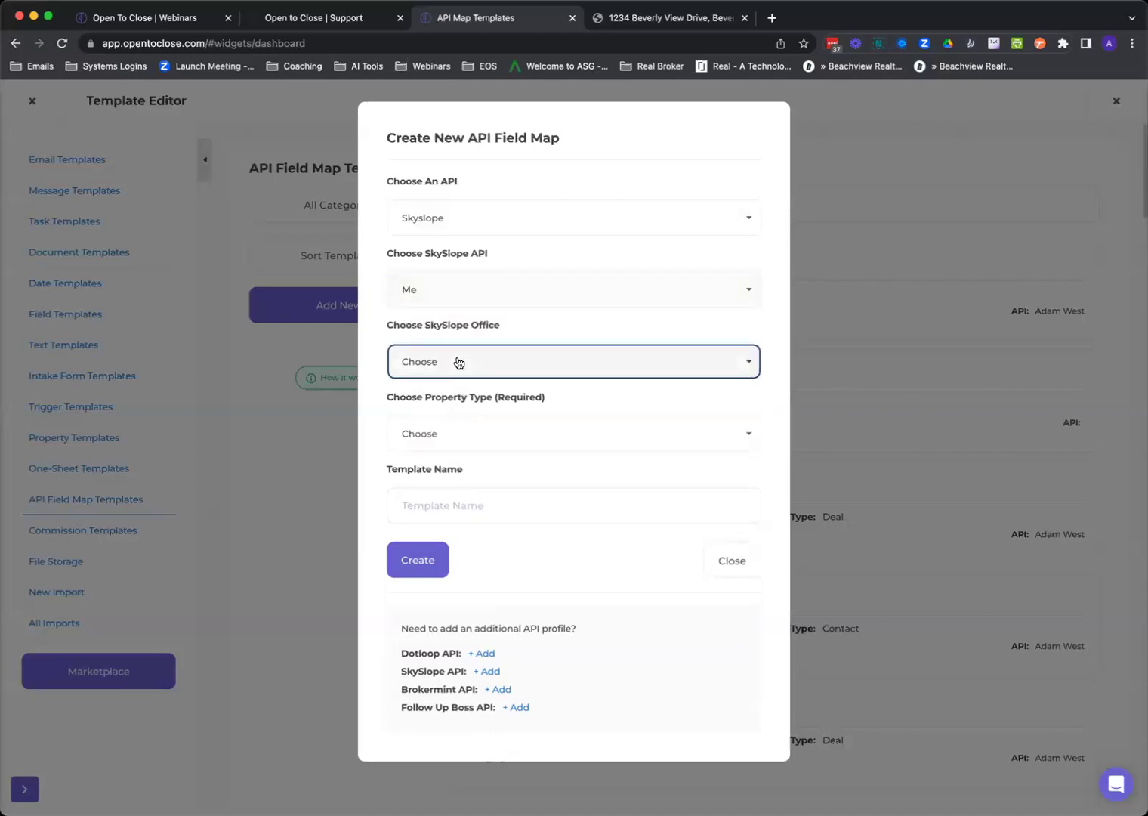
left_click(440, 413)
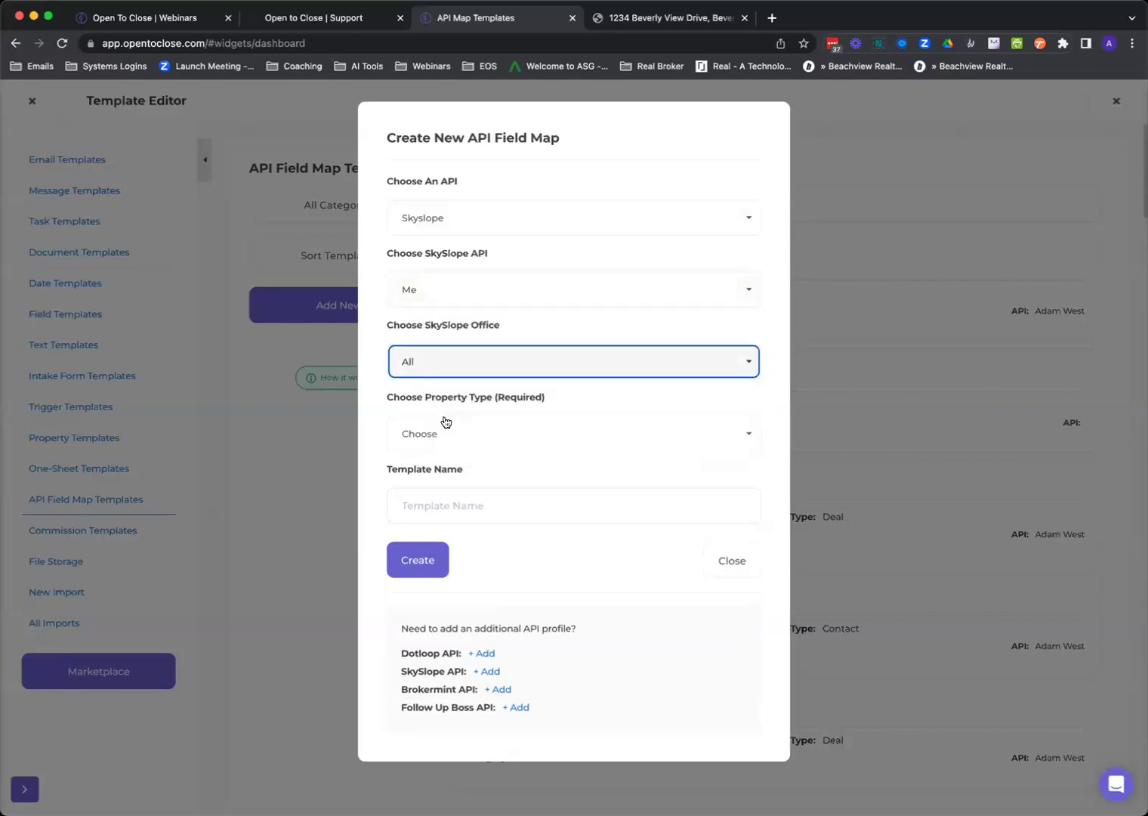
left_click(446, 435)
left_click(427, 486)
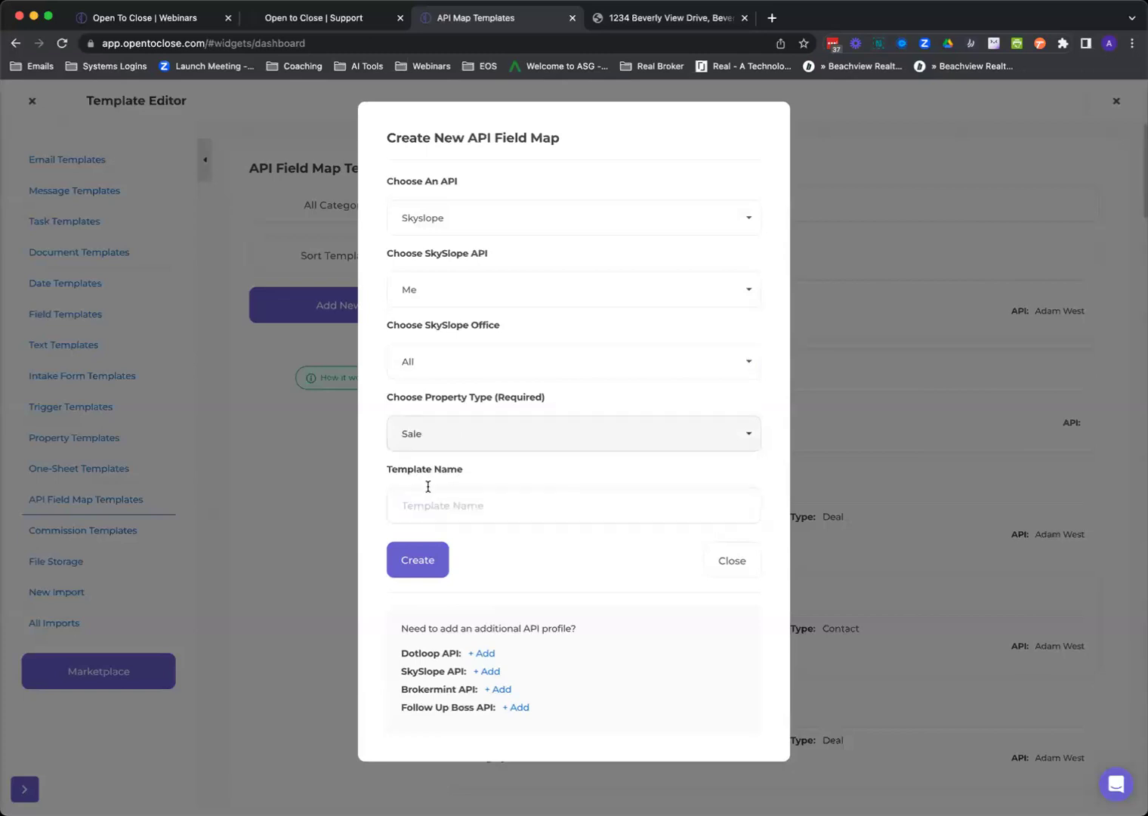
Name the template 'test webinar', keep Me as profile, and create it.
left_click(437, 504)
type("test webinar")
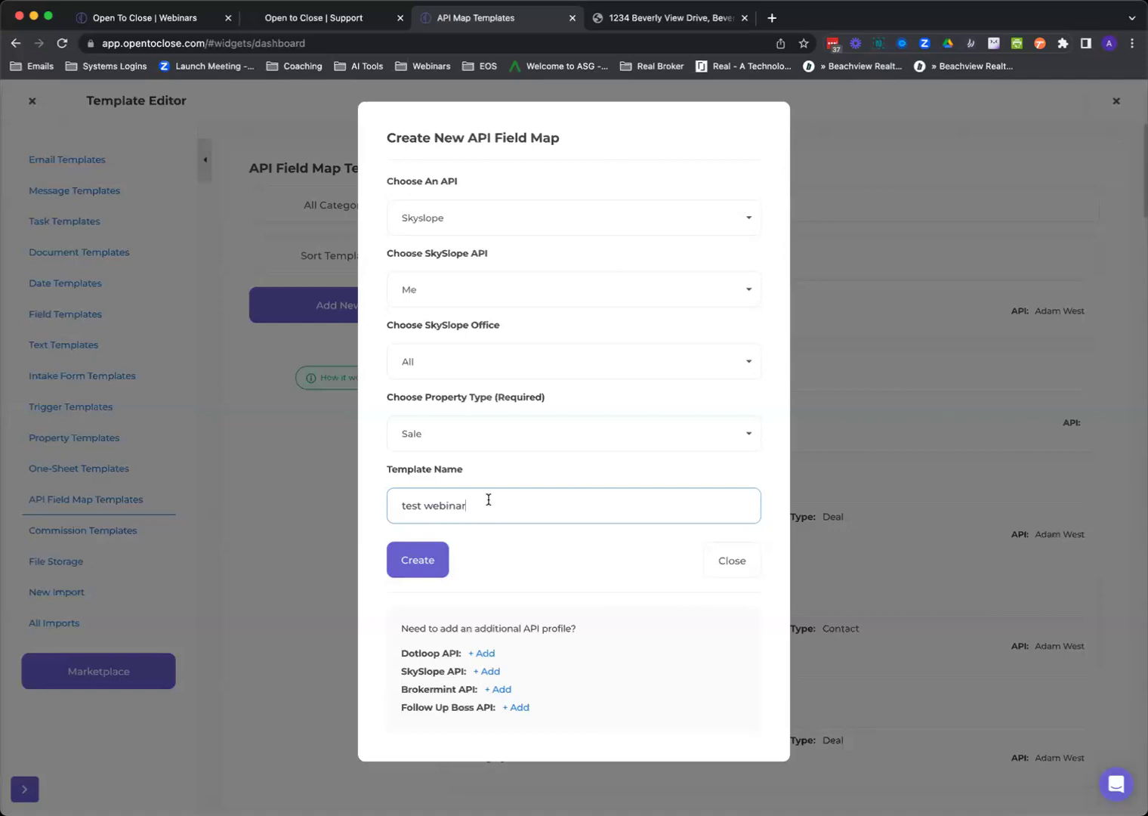
left_click(469, 295)
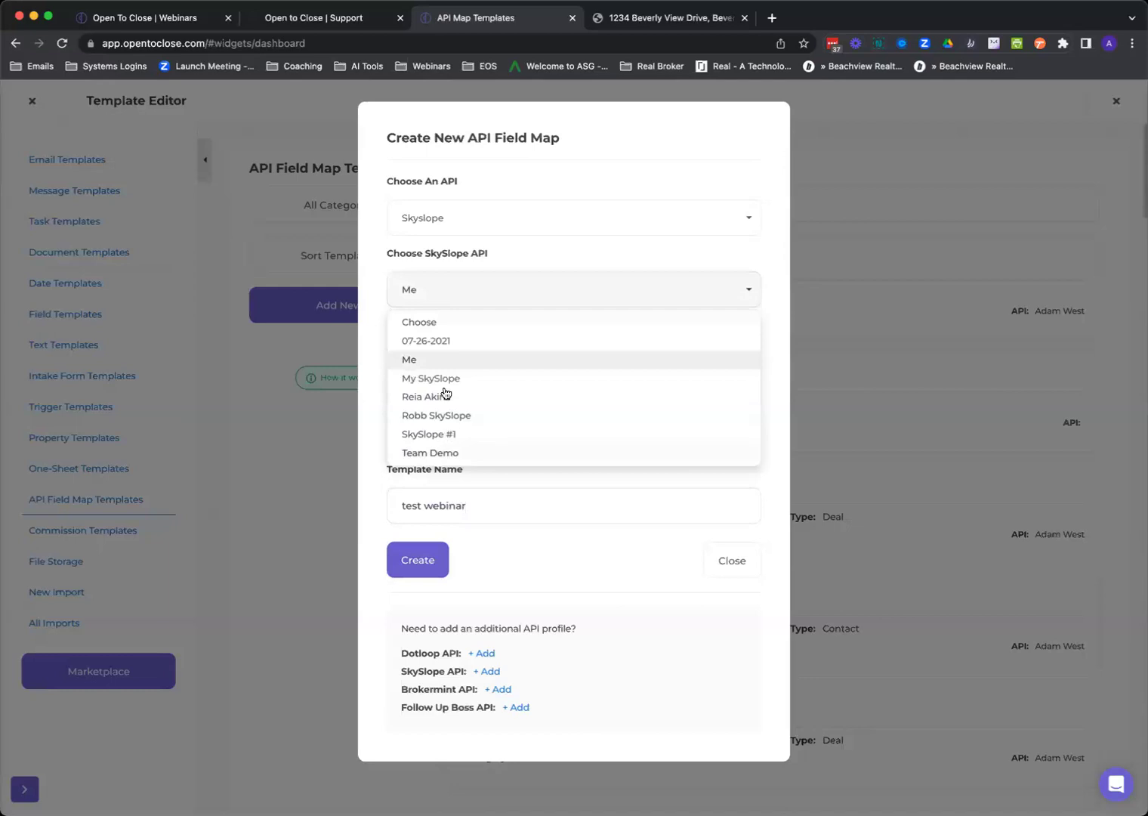
left_click(446, 294)
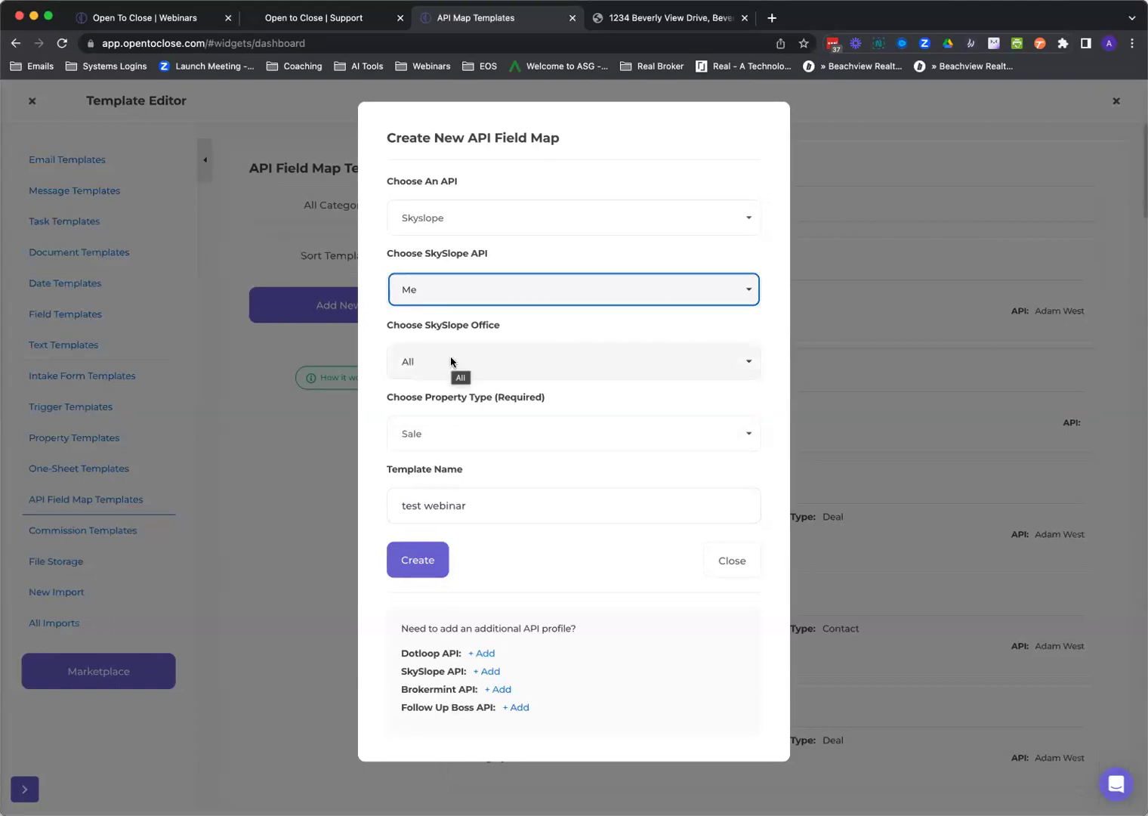
left_click(414, 558)
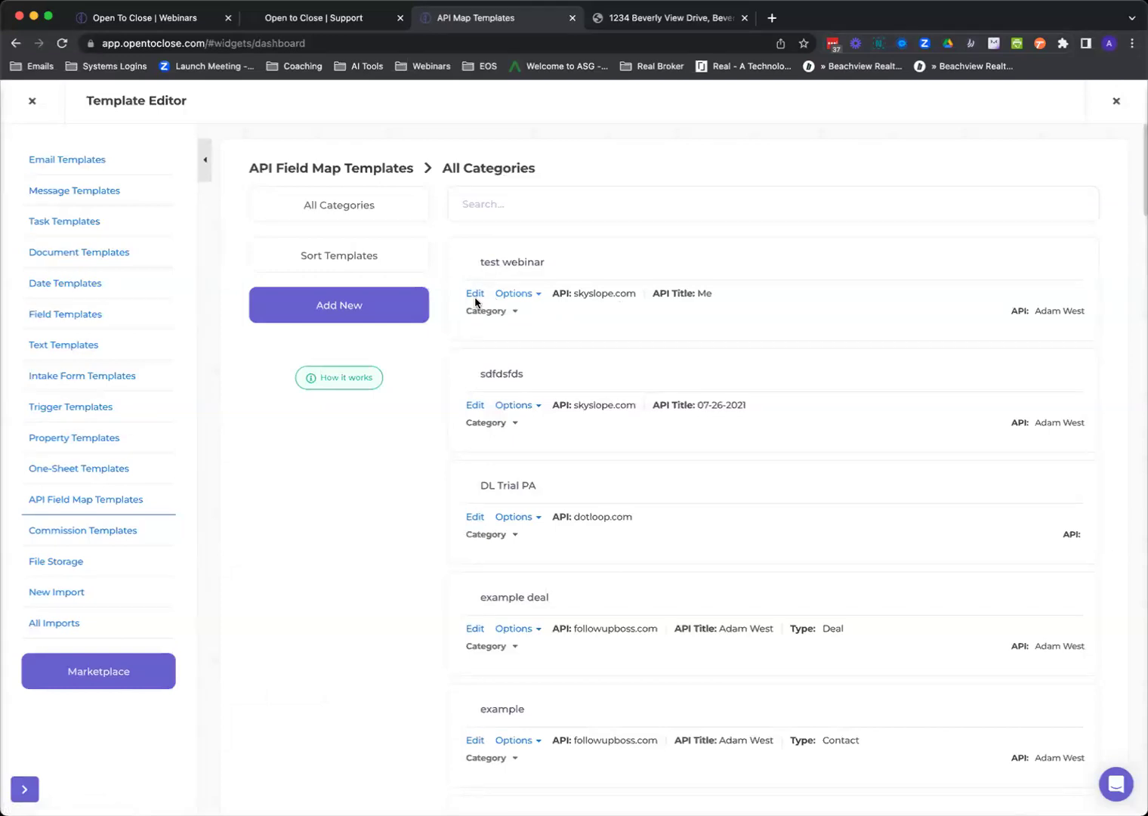
Edit test webinar, map Mls Number to Additional Rooms, and close the Template Editor.
left_click(475, 296)
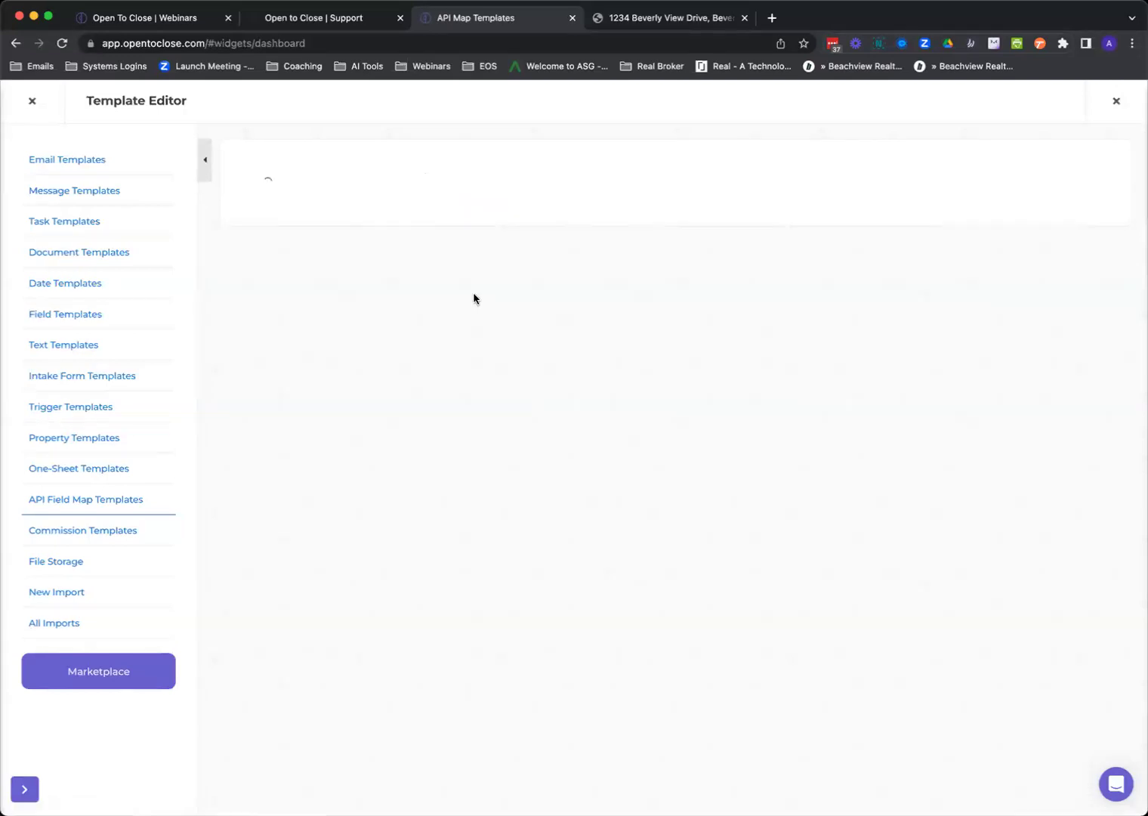
left_click(393, 256)
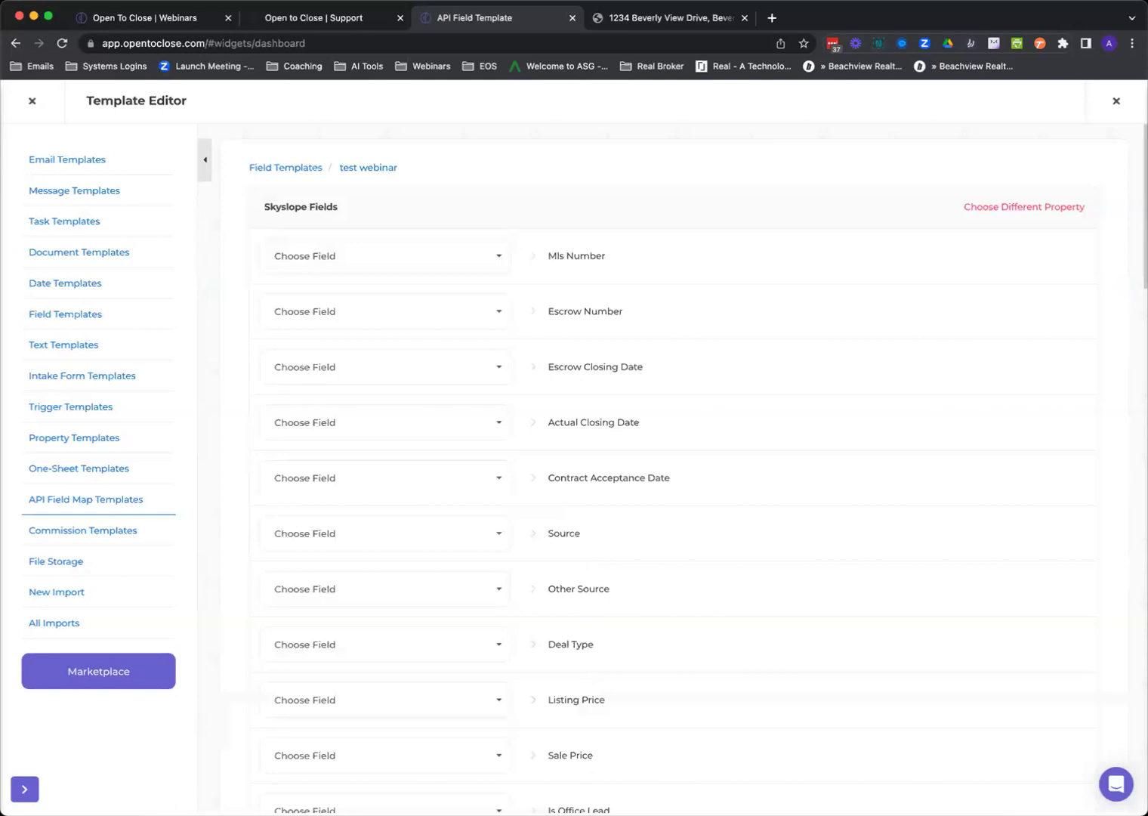
scroll(600, 465, "down", 10)
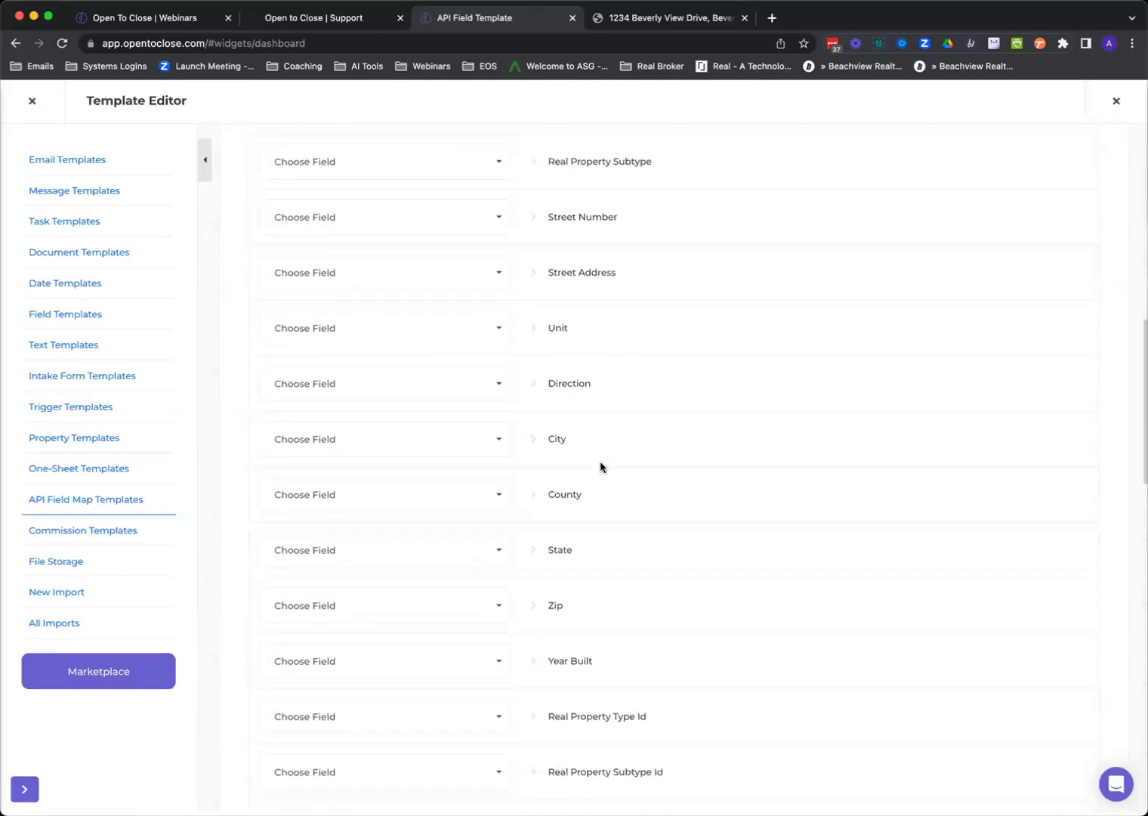
scroll(600, 466, "down", 8)
scroll(529, 340, "up", 20)
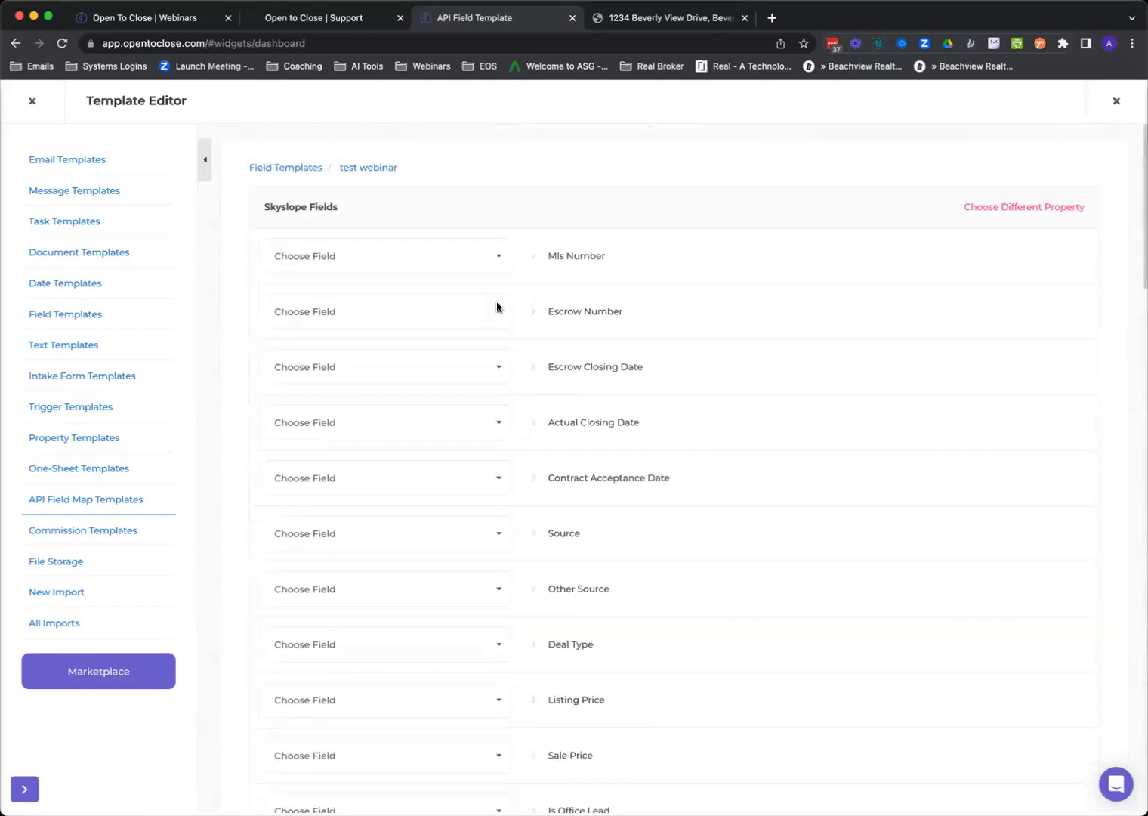
left_click(359, 264)
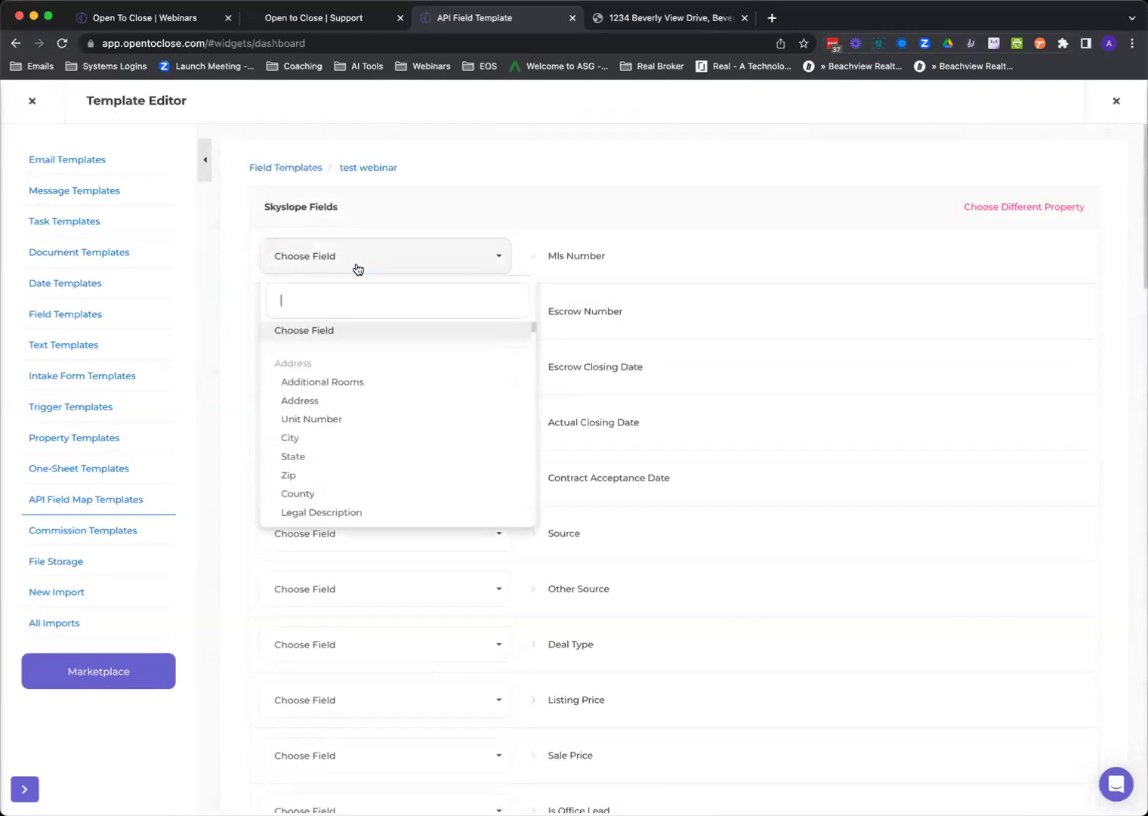
left_click(337, 384)
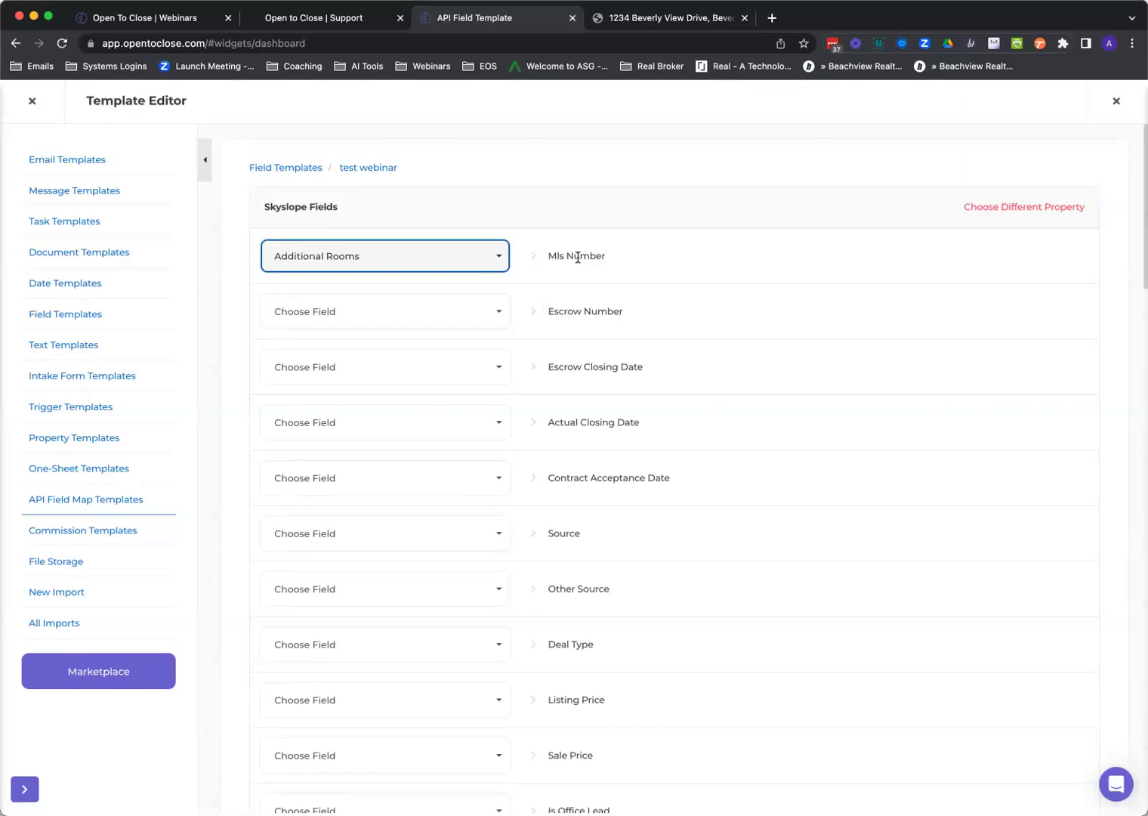
left_click(32, 102)
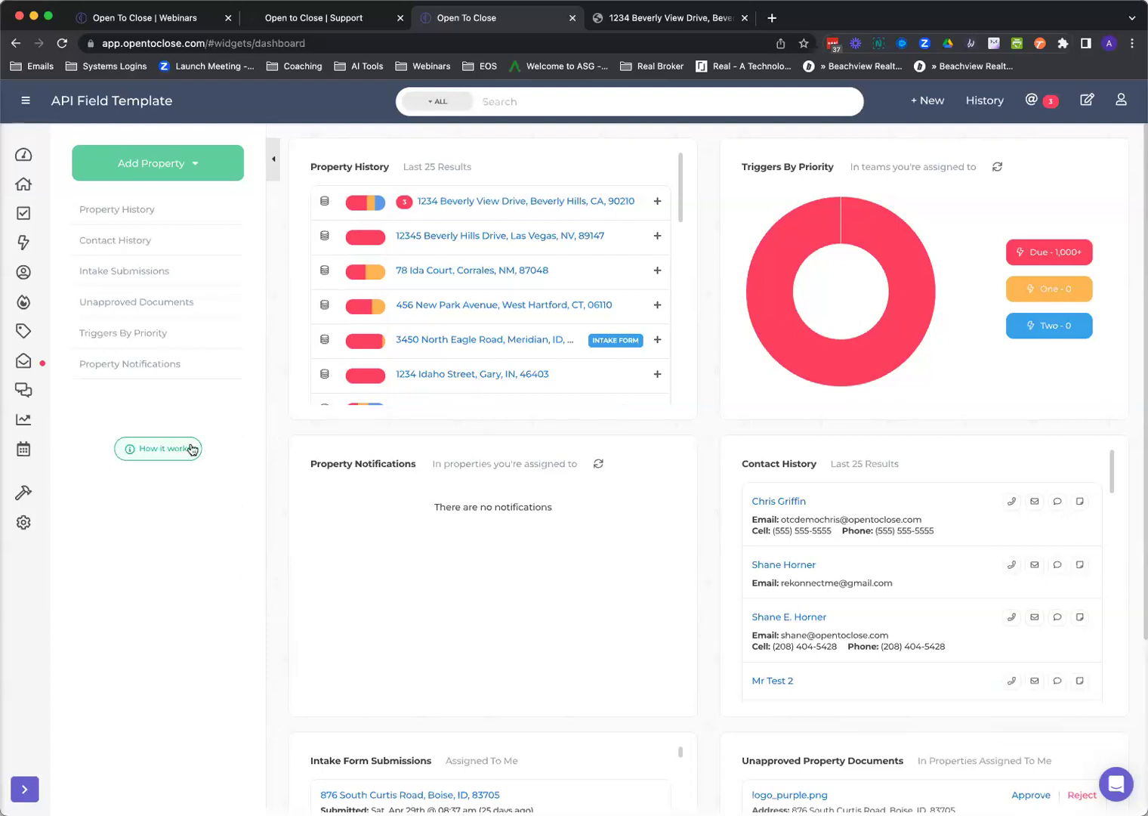
Return to API Field Map Templates in the Template Editor and edit the test webinar map.
mouse_move(29, 495)
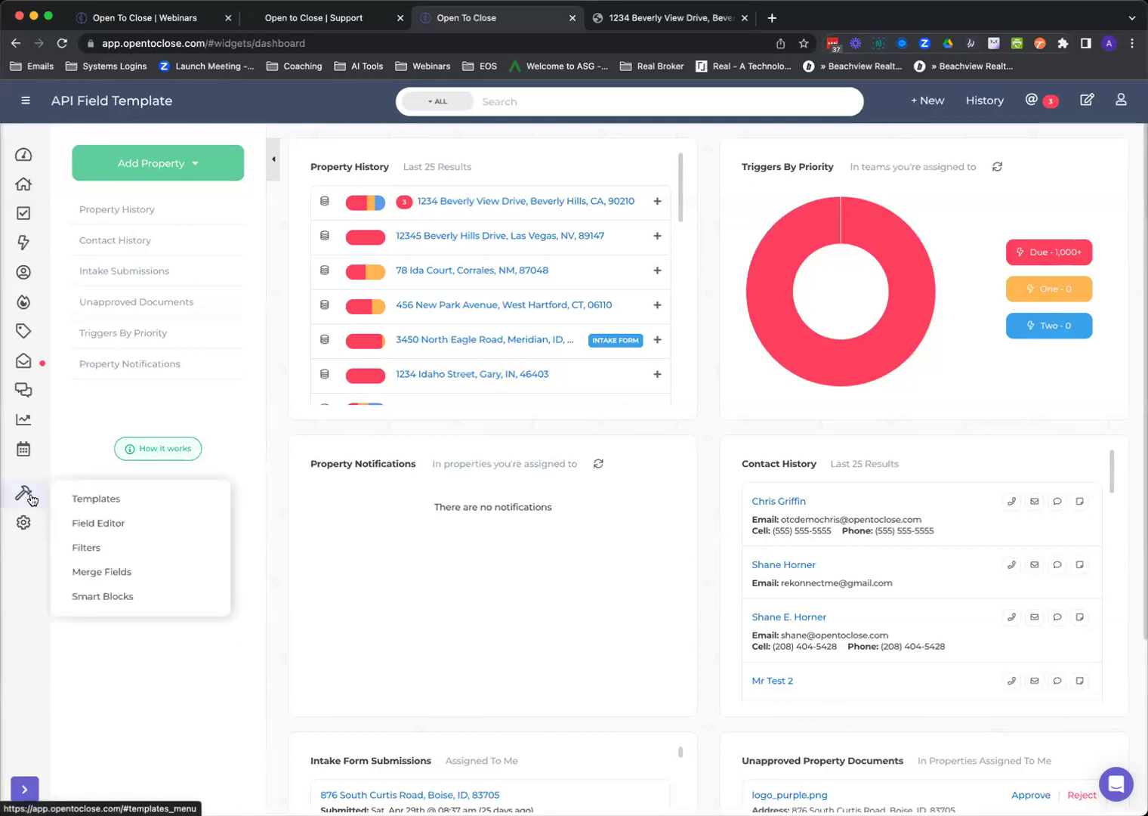
left_click(98, 502)
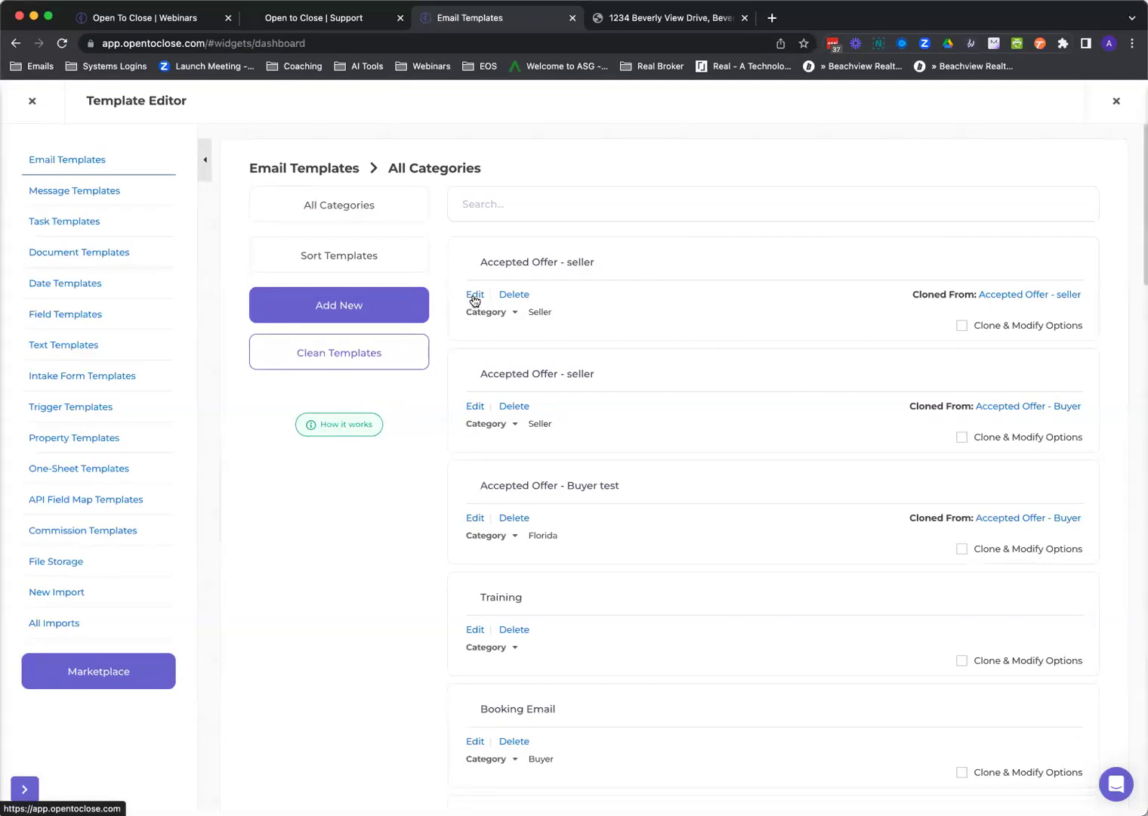
left_click(475, 295)
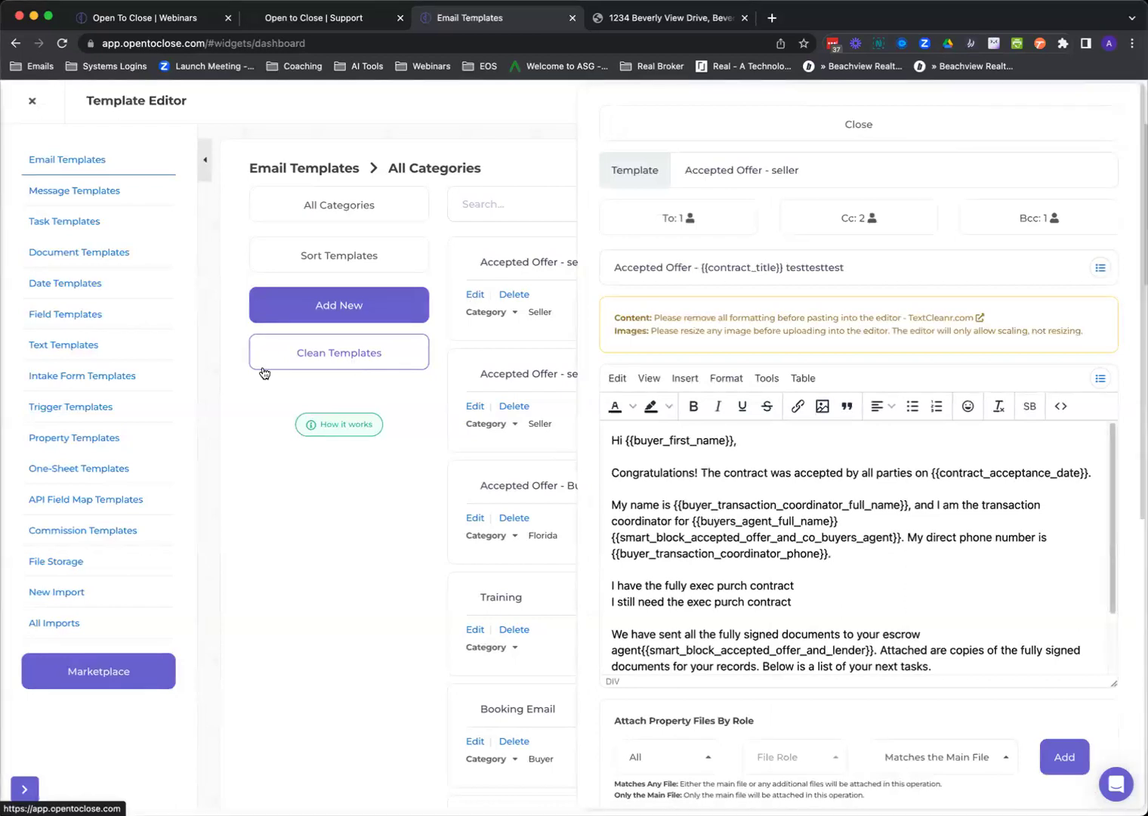
left_click(52, 500)
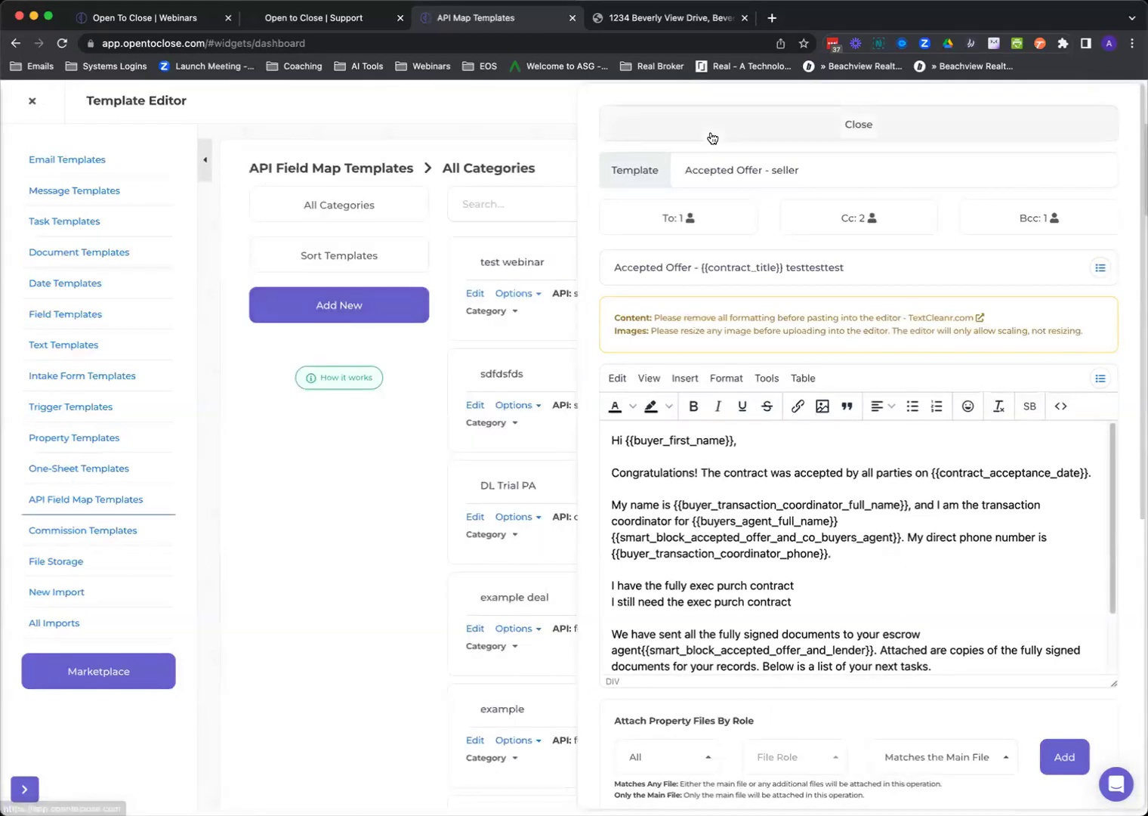
left_click(712, 136)
left_click(477, 295)
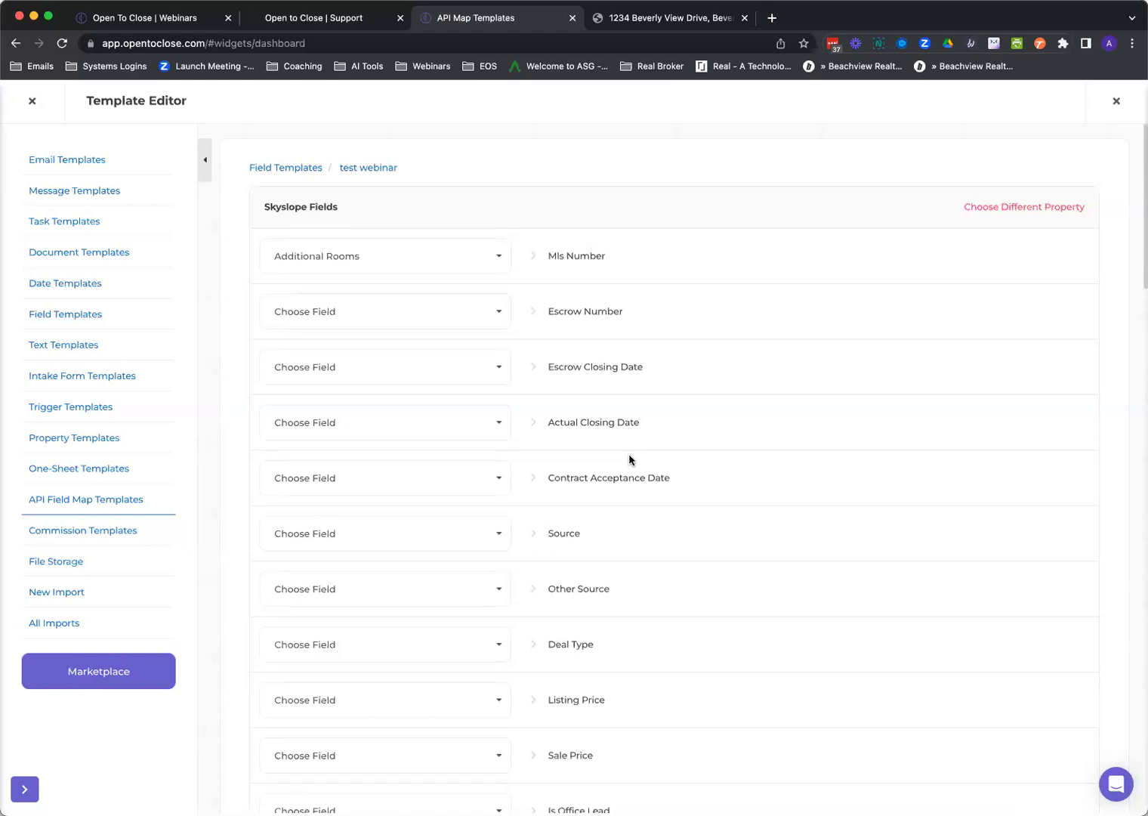
Return to the Field Templates list and start a new API field map using SkySlope.
left_click(305, 169)
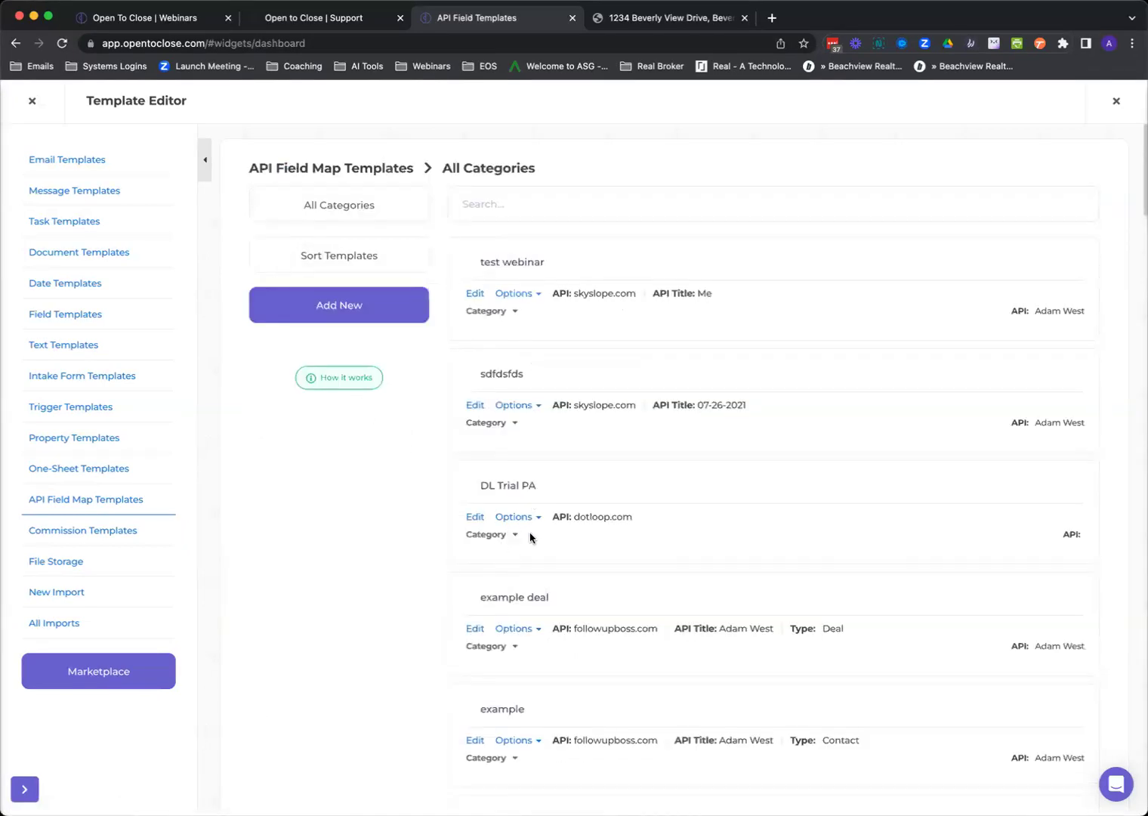
left_click(350, 318)
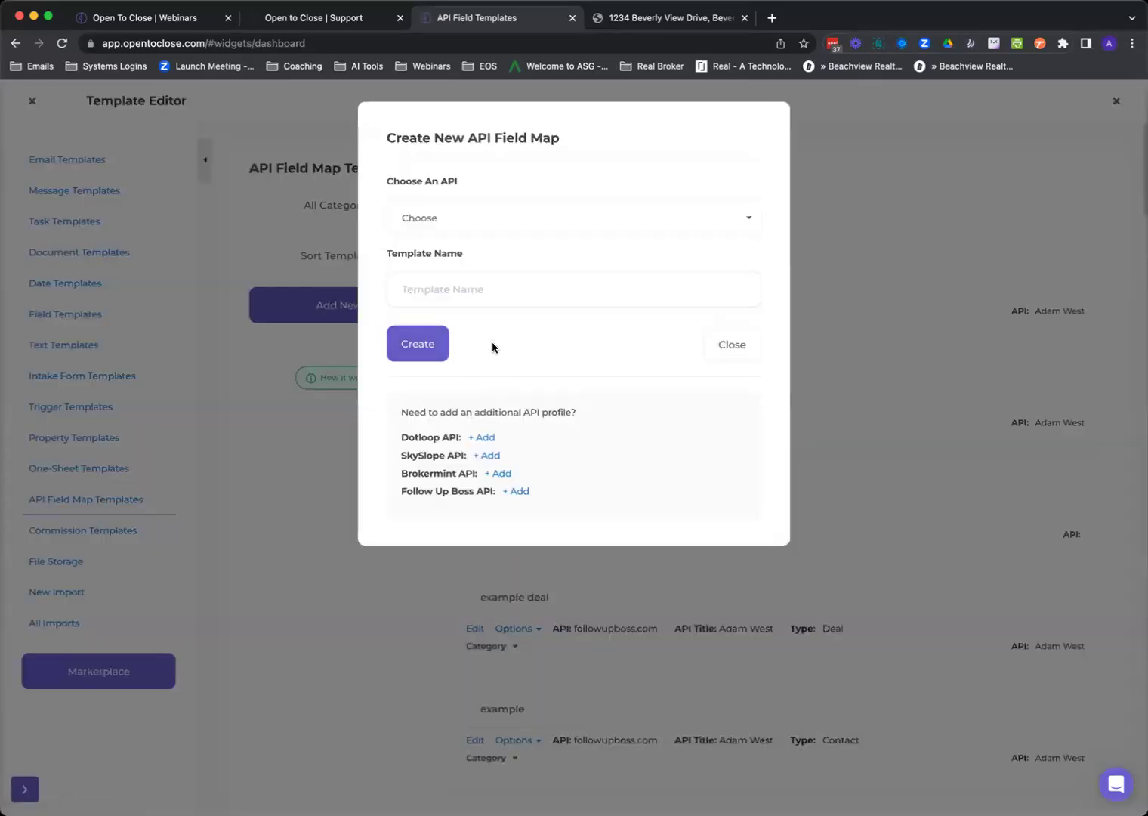
left_click(462, 219)
left_click(443, 290)
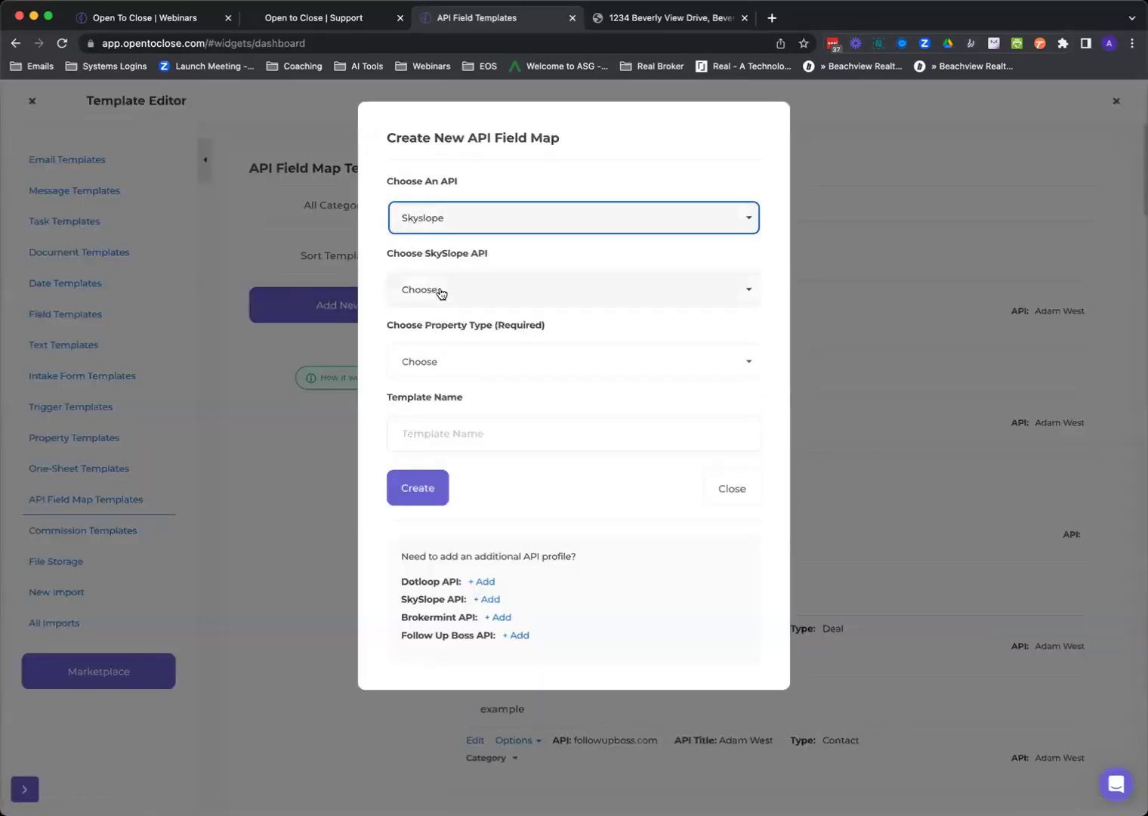
Choose the Me SkySlope profile and include all SkySlope offices.
left_click(443, 292)
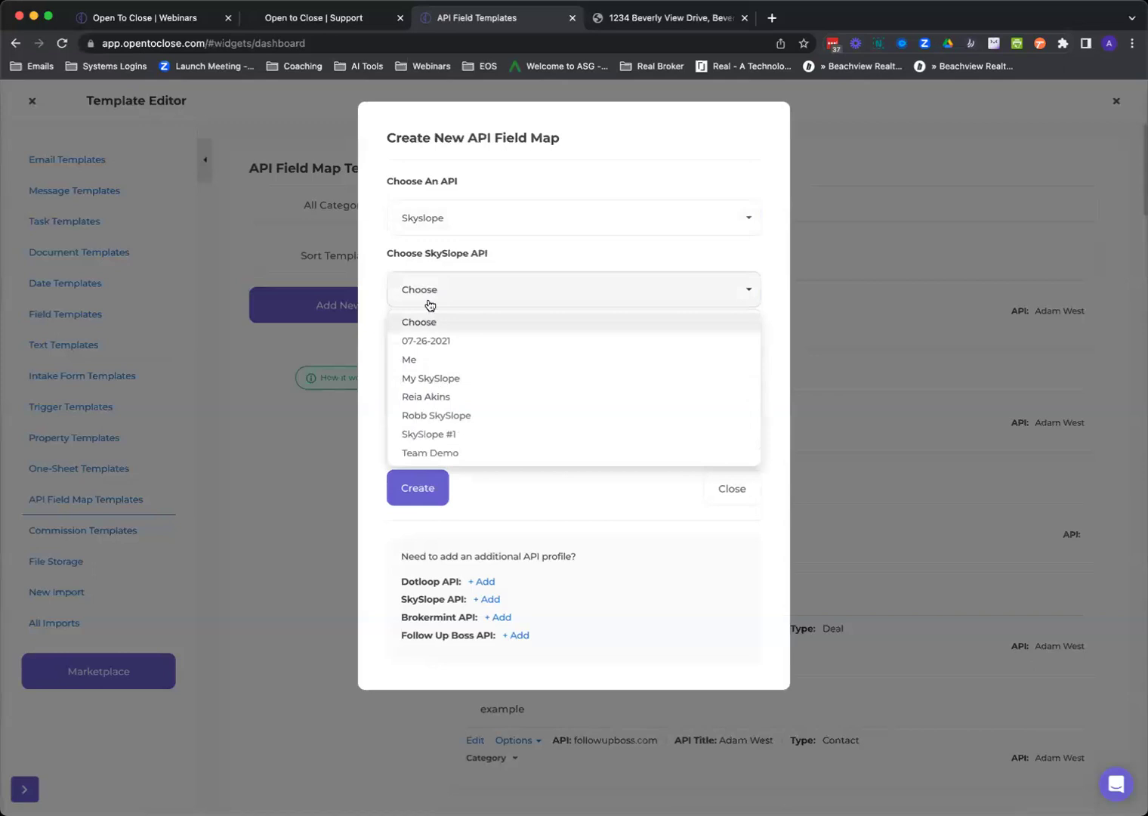
left_click(430, 303)
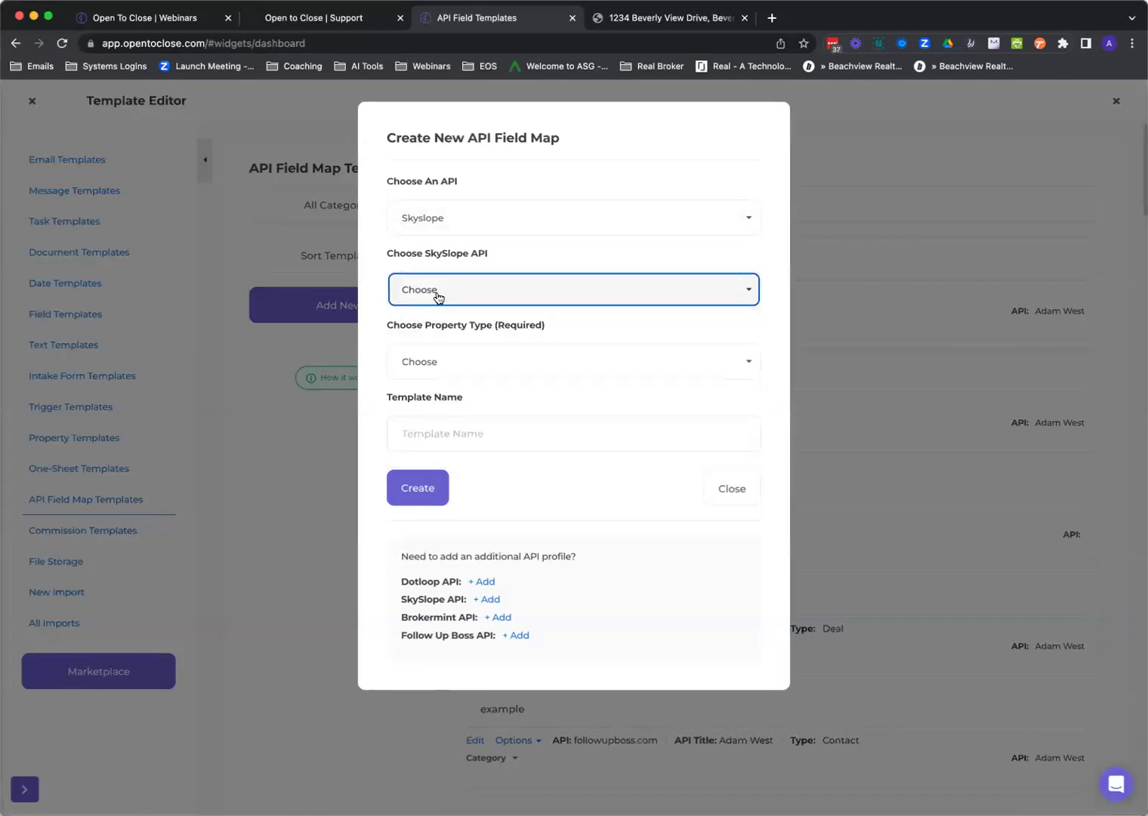
left_click(448, 292)
left_click(436, 361)
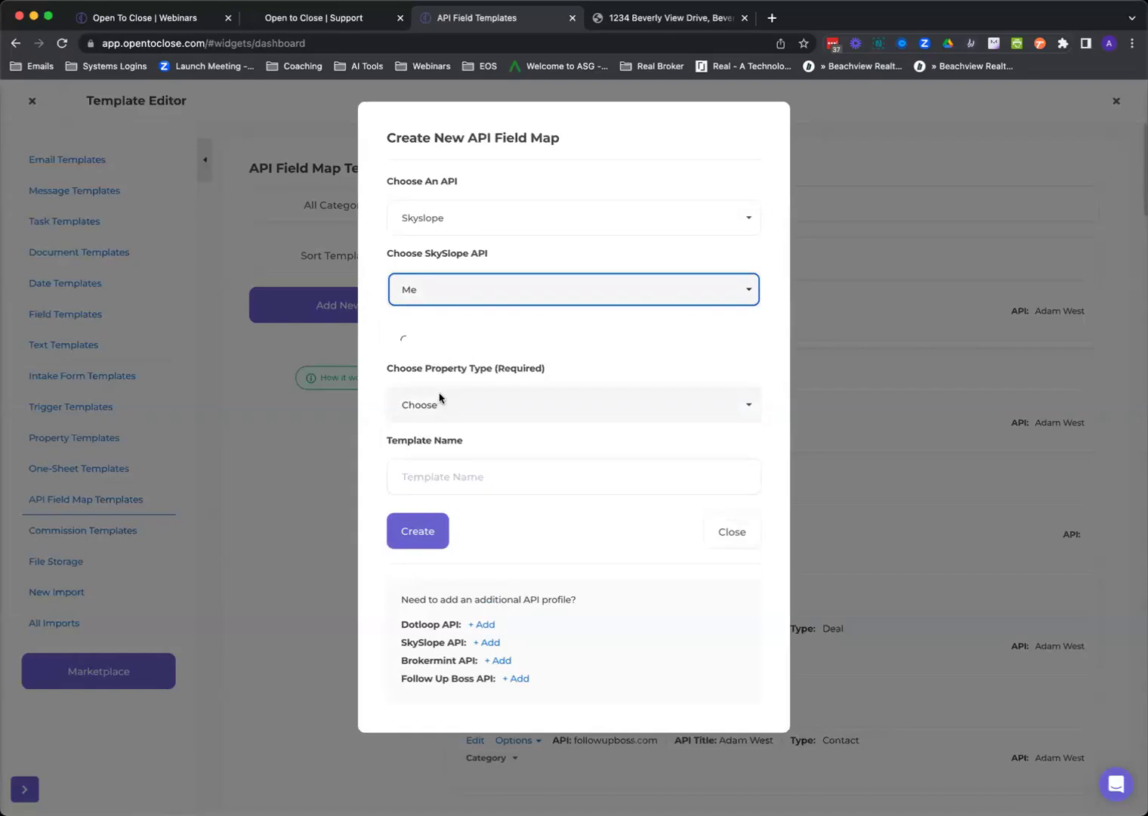
left_click(449, 373)
left_click(449, 373)
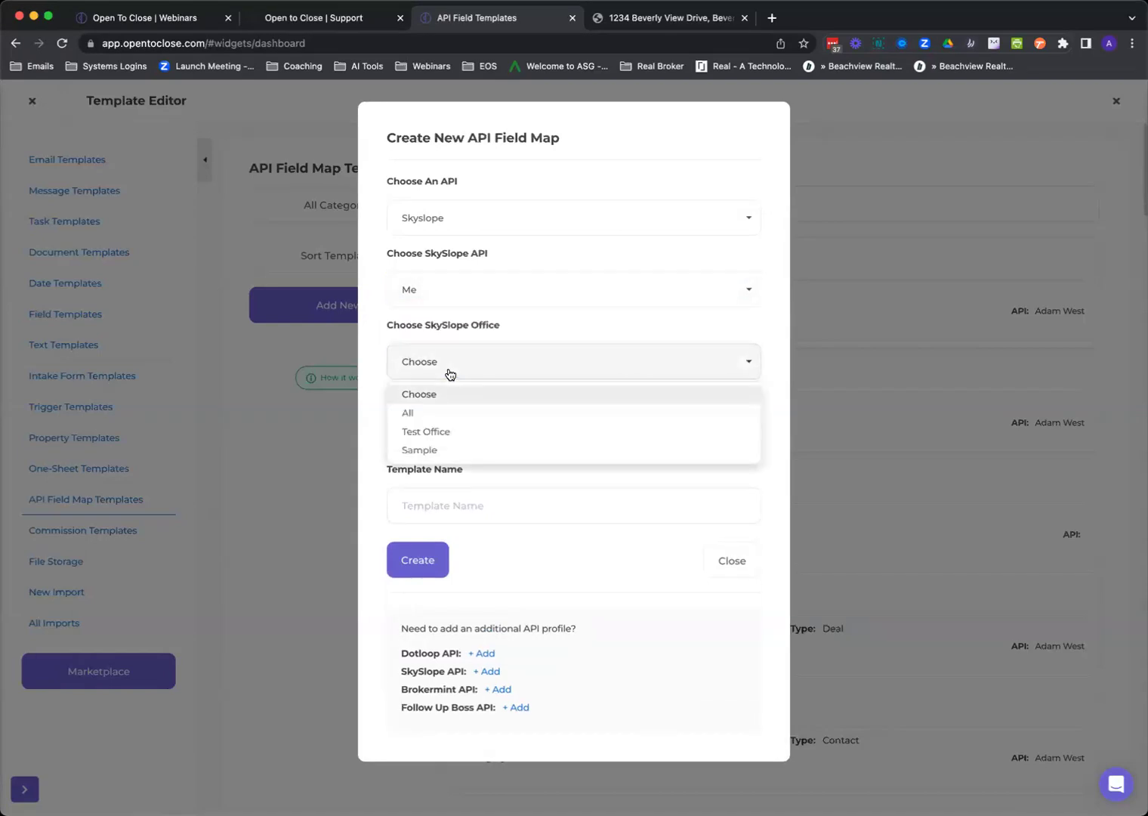
left_click(452, 414)
Set the property type to Sale, then cancel the new field map without saving.
left_click(448, 444)
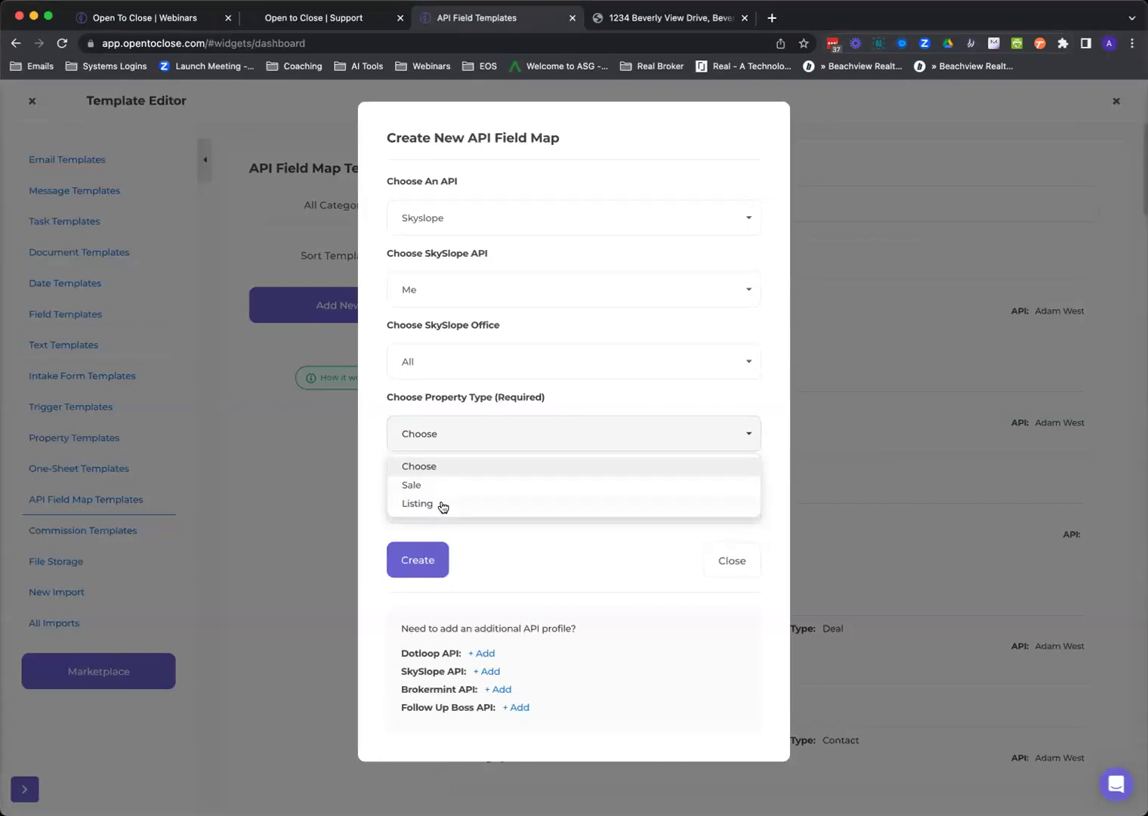
left_click(435, 483)
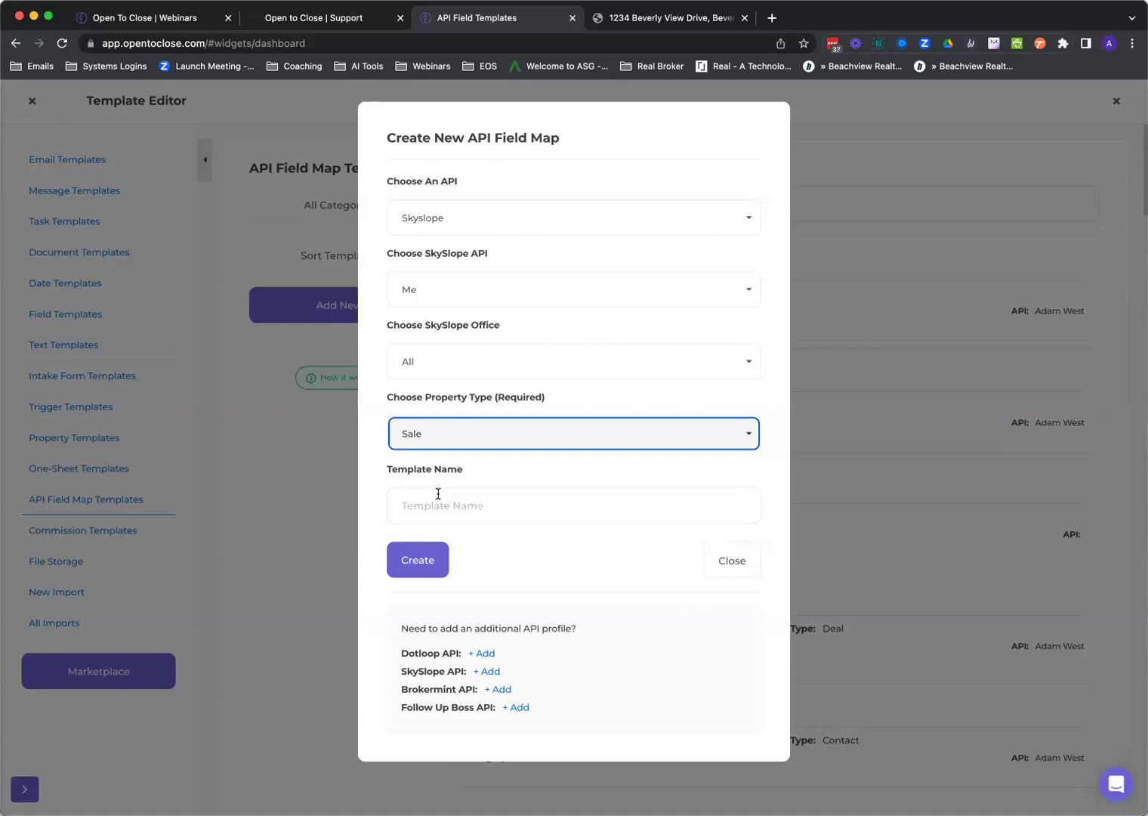
left_click(461, 505)
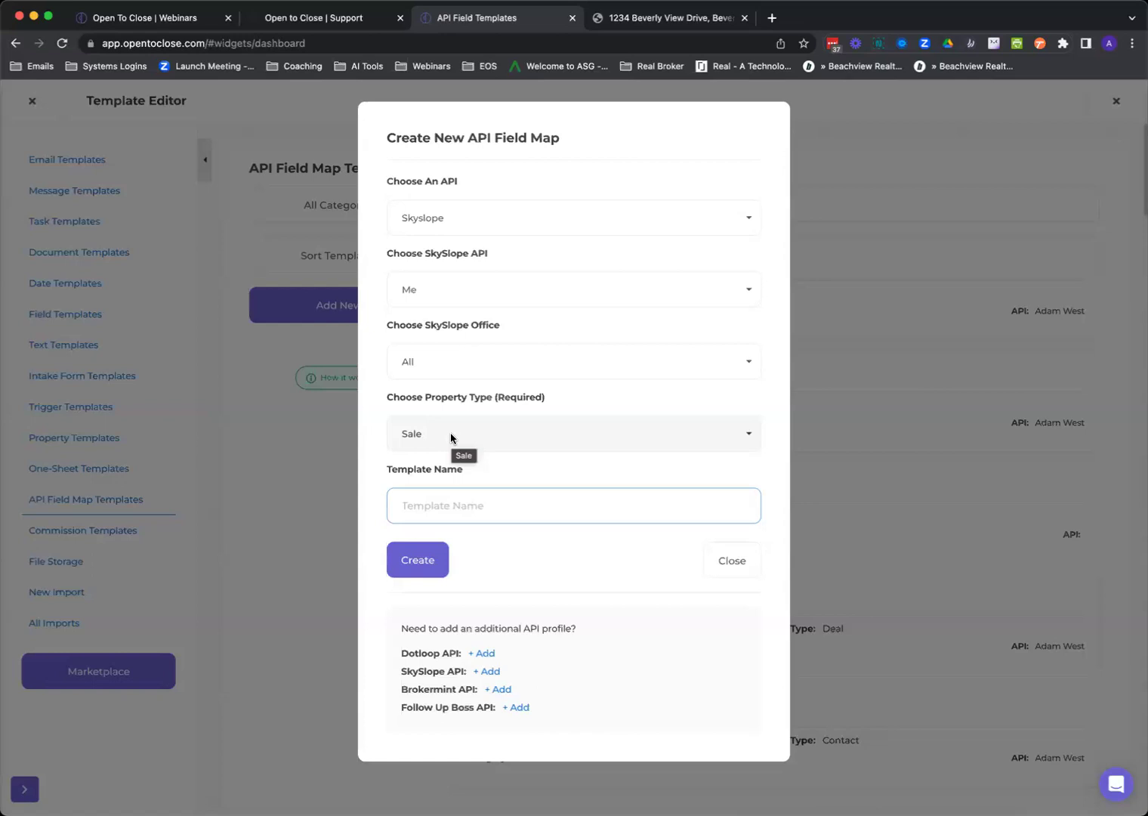
left_click(730, 563)
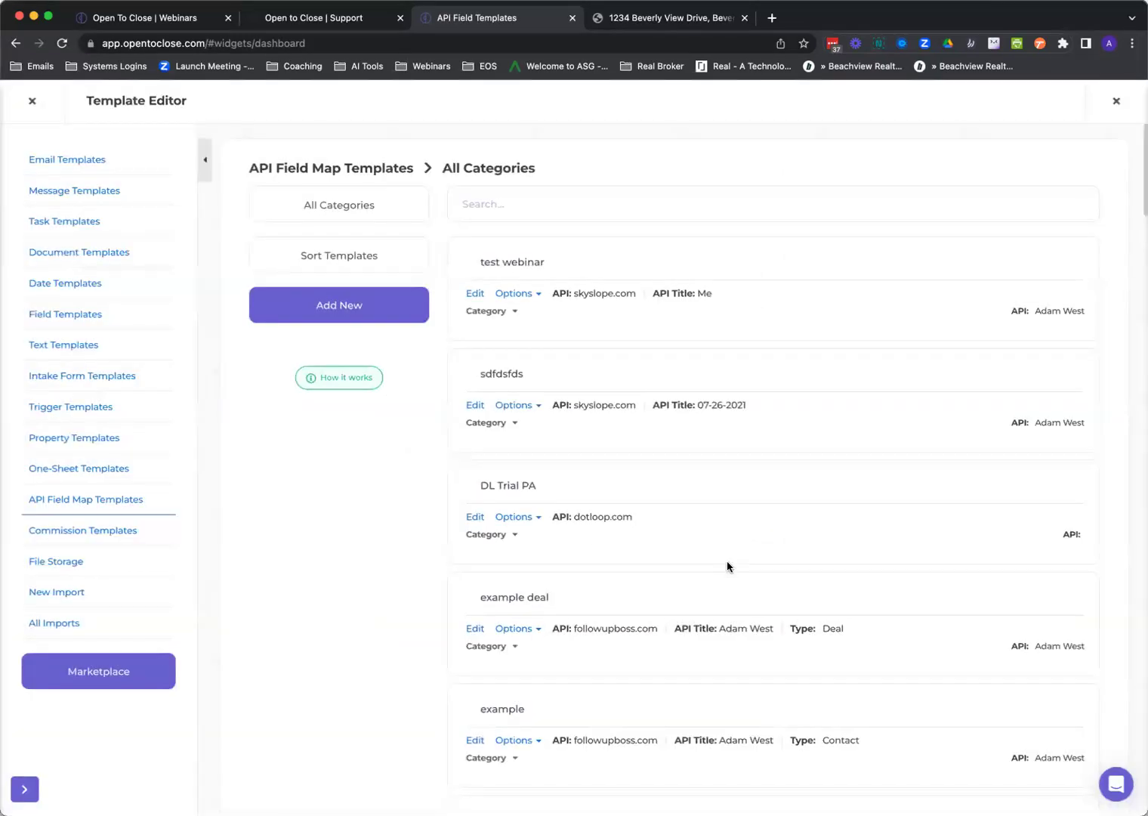
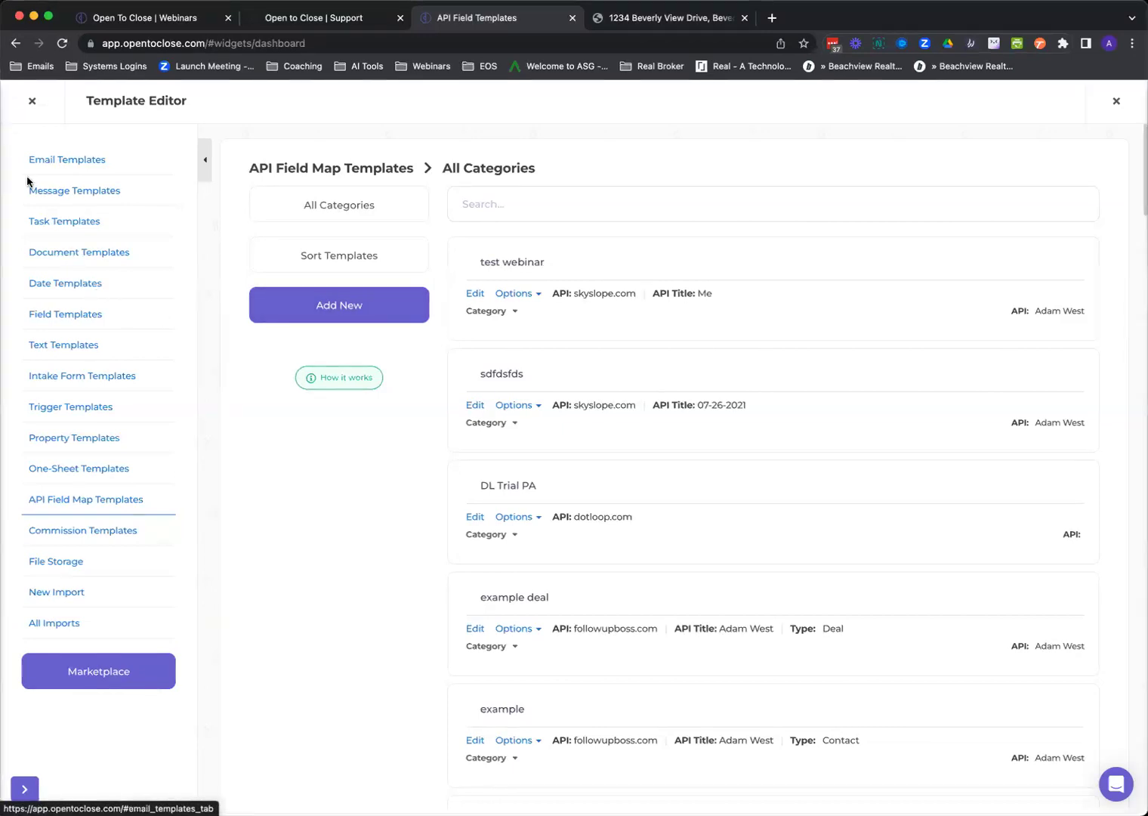
Close the Template Editor to return to the dashboard with property history and trigger widgets.
left_click(32, 103)
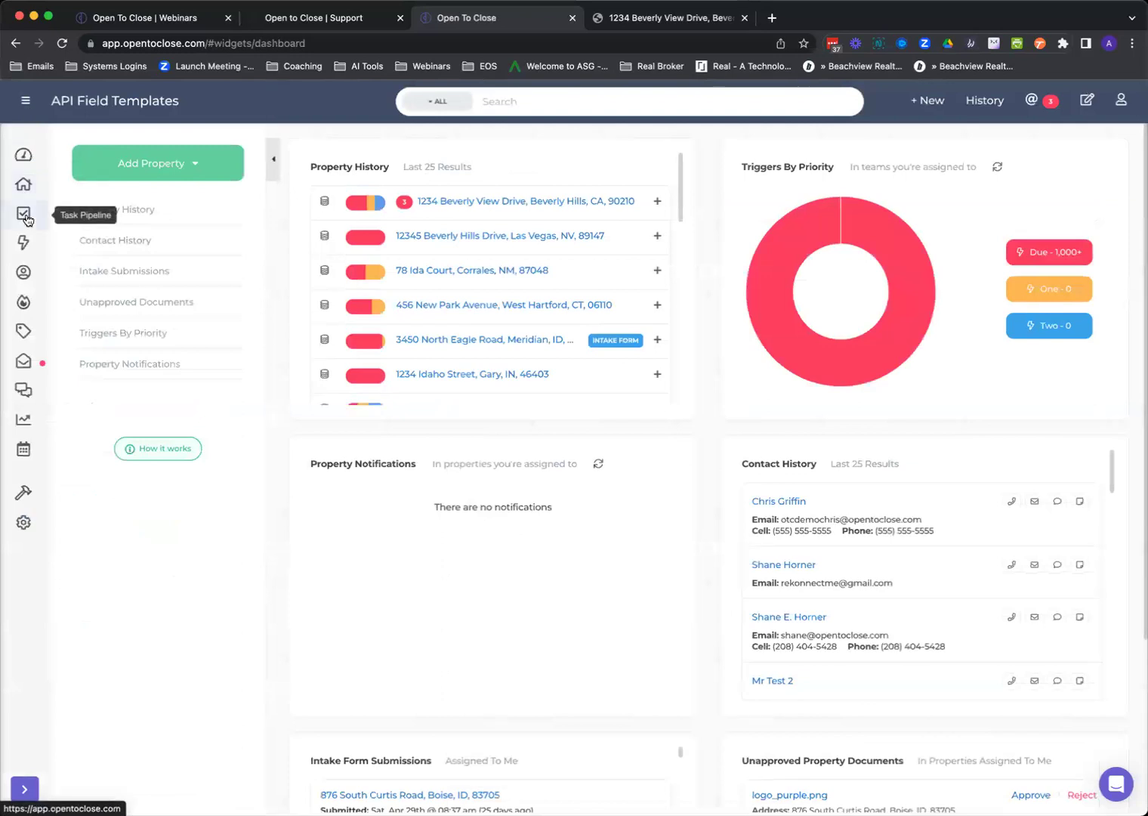
Open the Task Pipeline board, leave the Team filter unset, and scroll across its day columns.
left_click(24, 213)
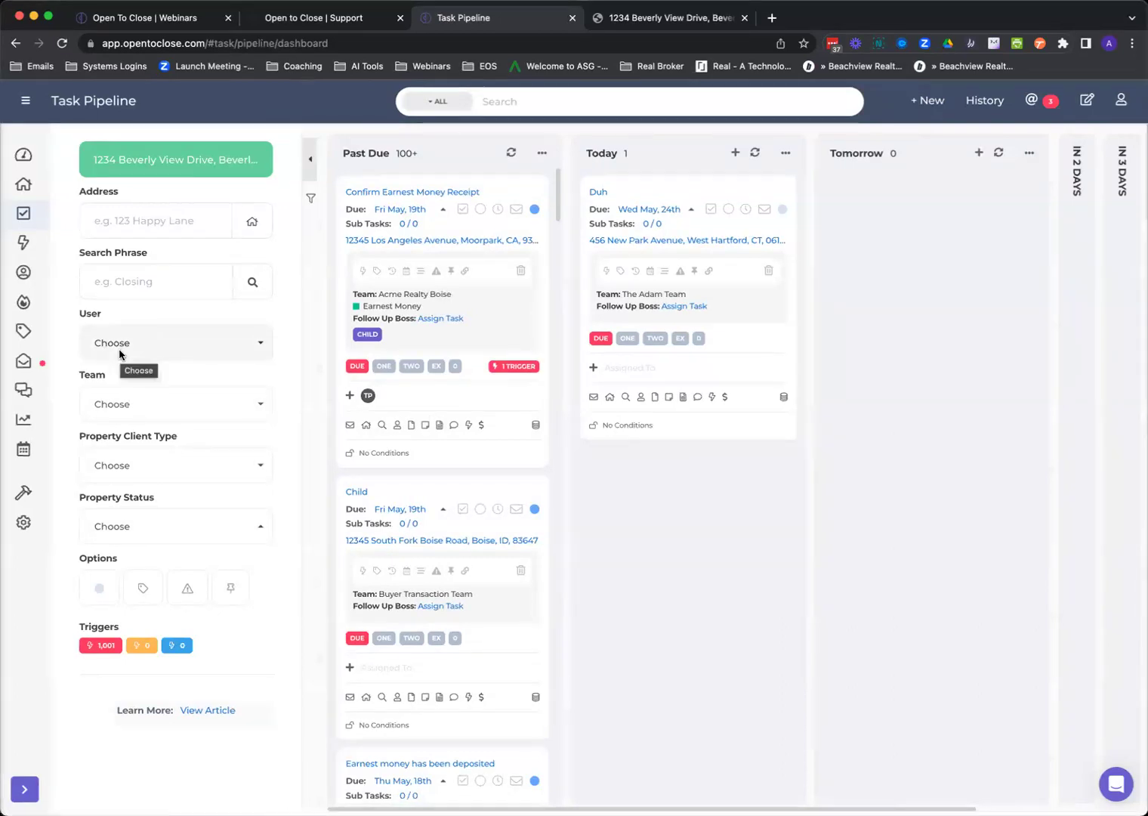
left_click(127, 405)
left_click(127, 405)
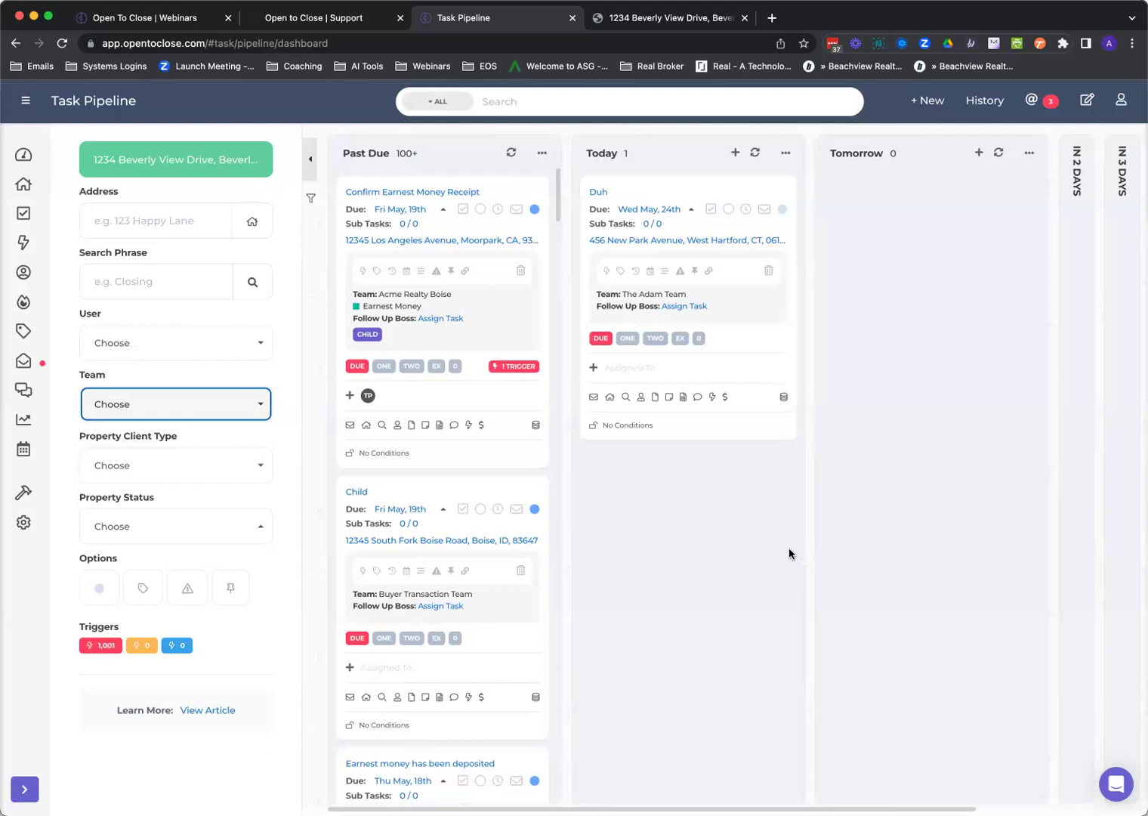
scroll(1054, 747, "right", 5)
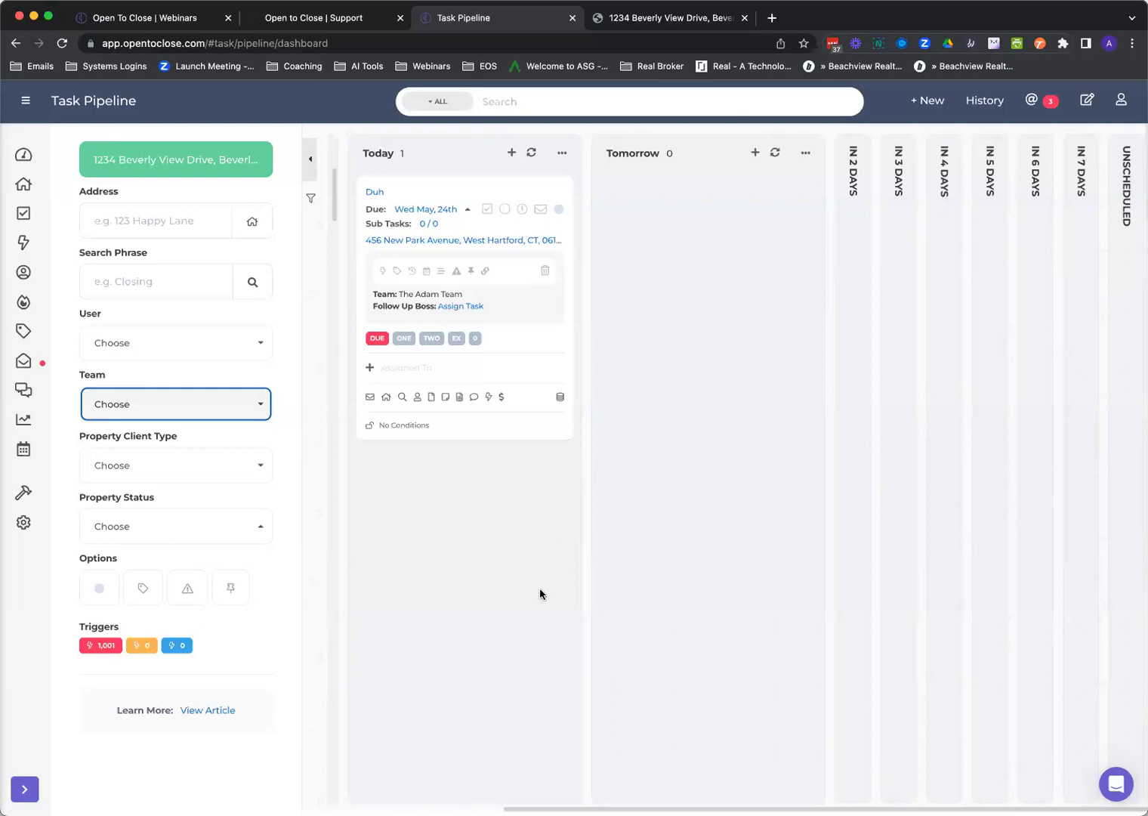
scroll(680, 469, "left", 3)
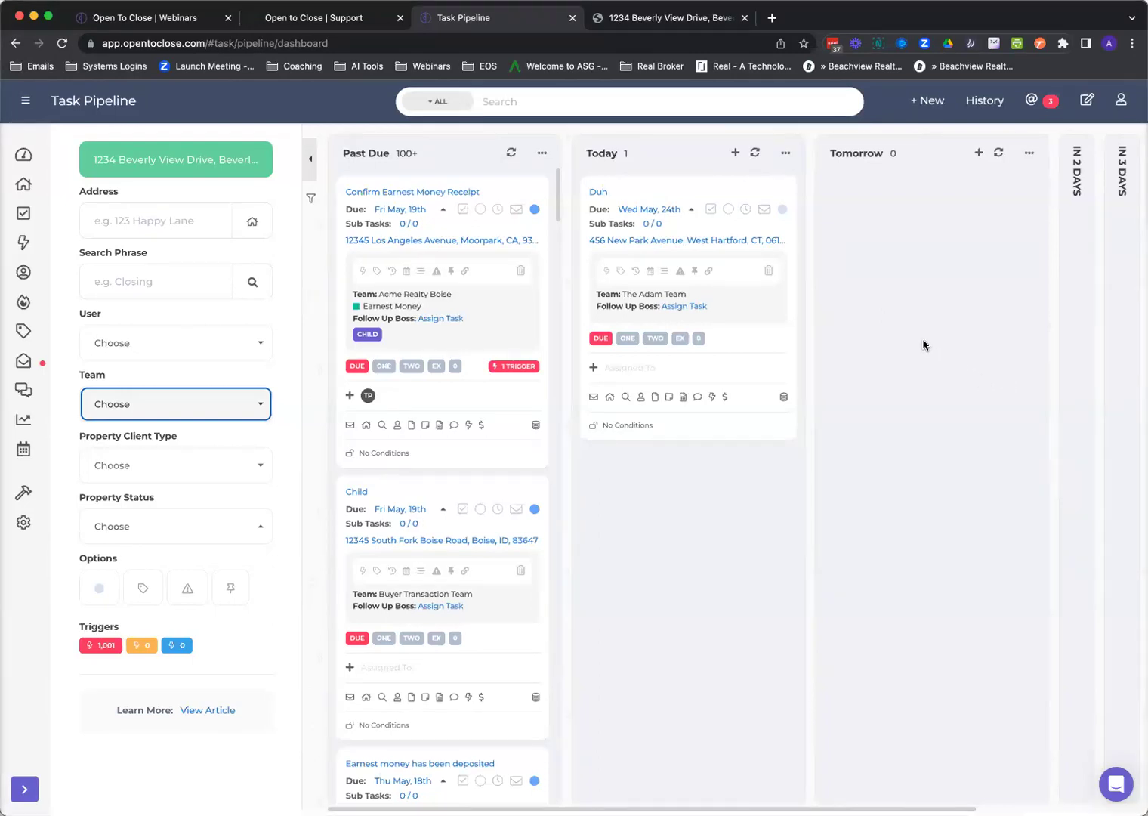
Glance at the Properties list, then open Reporting's per-agent contract status charts.
left_click(23, 184)
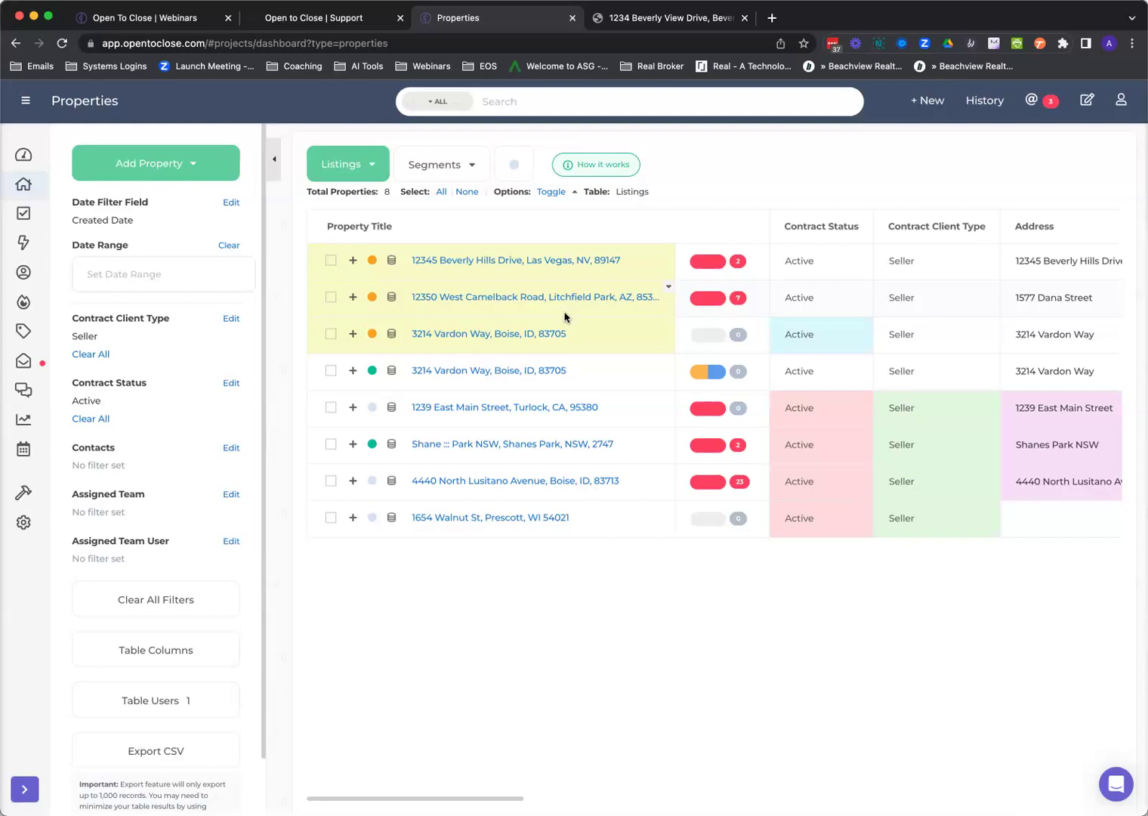
left_click(25, 421)
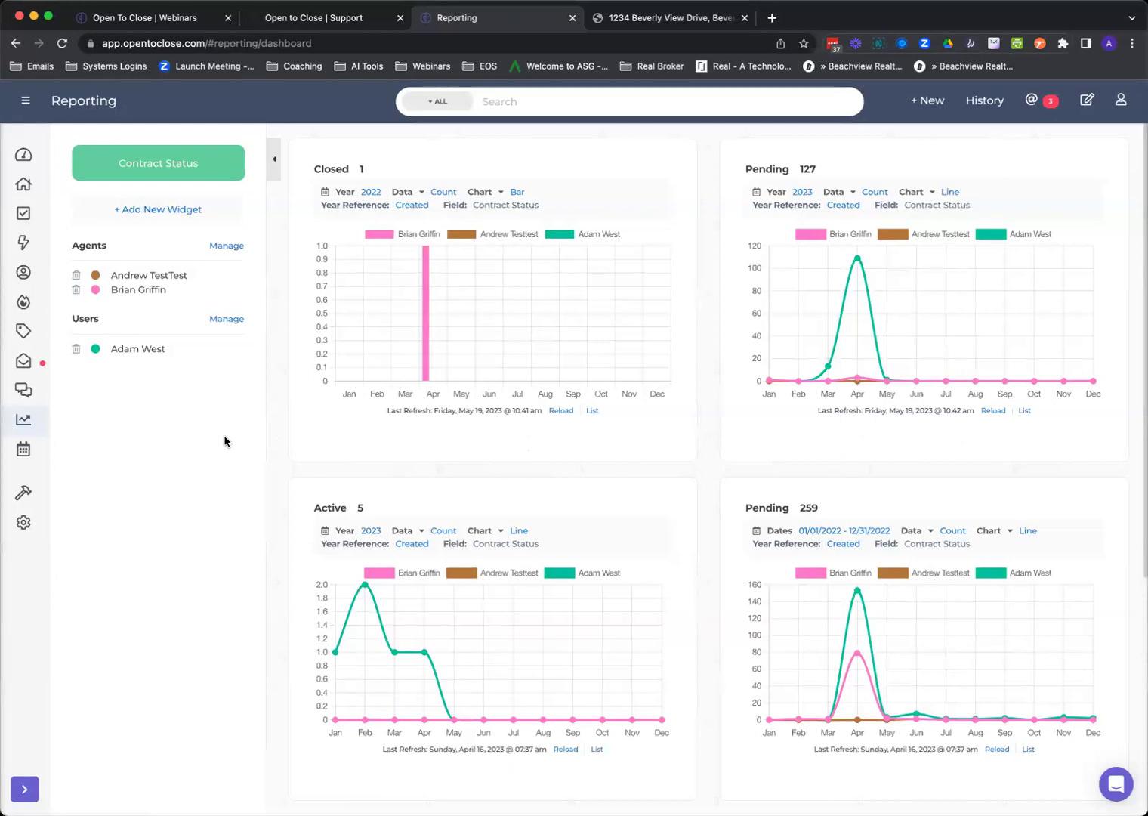
mouse_move(28, 547)
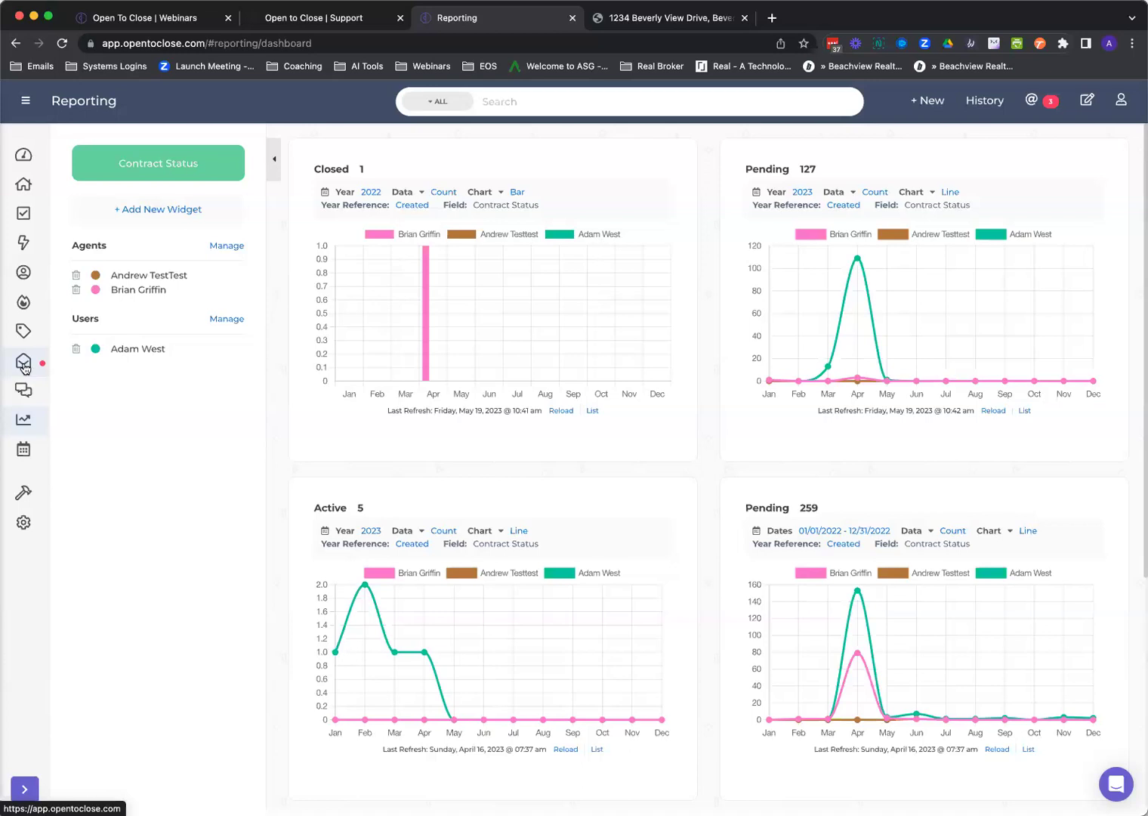
Open the Email inbox and view the 'Test email with attachments' message.
left_click(24, 365)
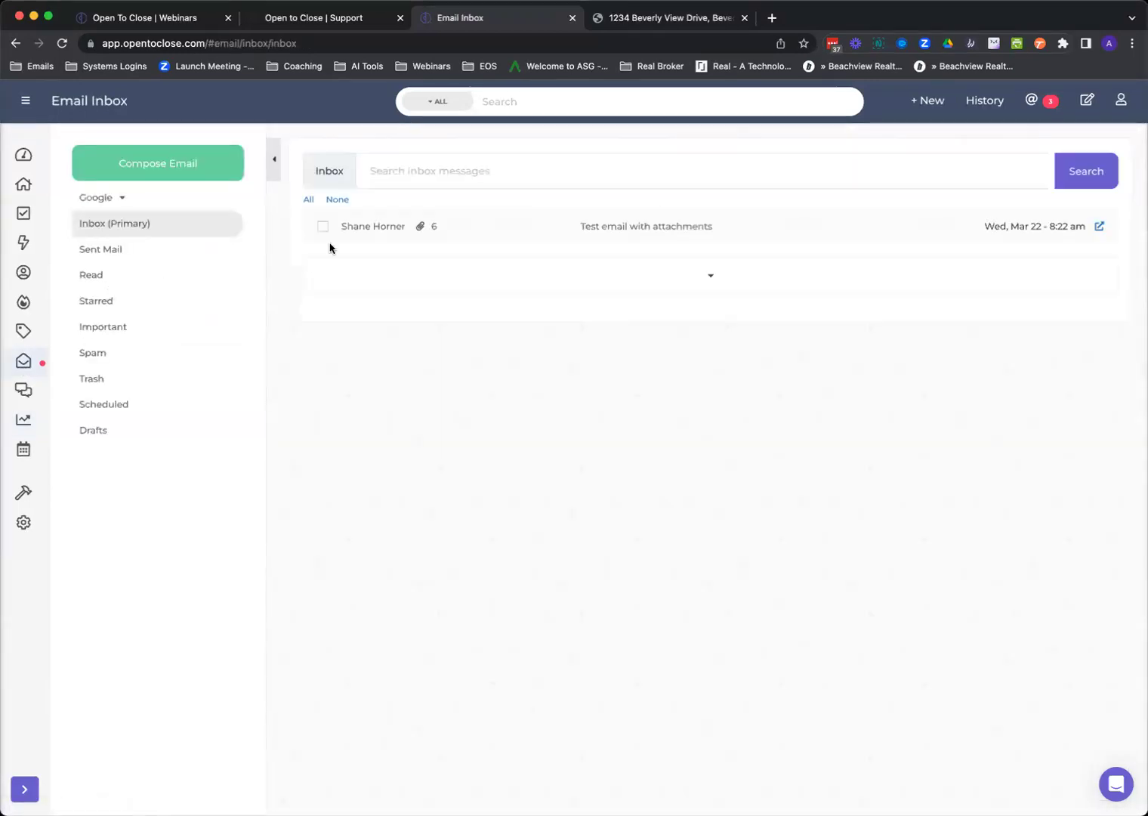
left_click(369, 230)
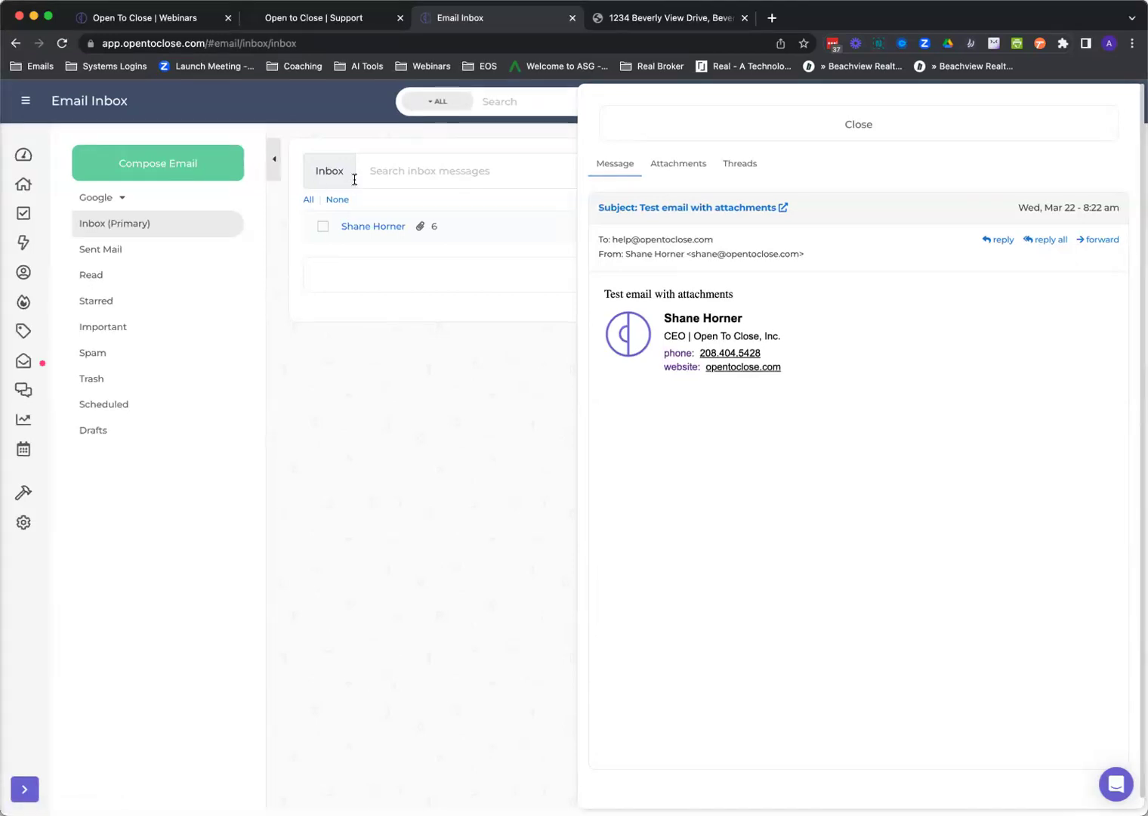
left_click(728, 126)
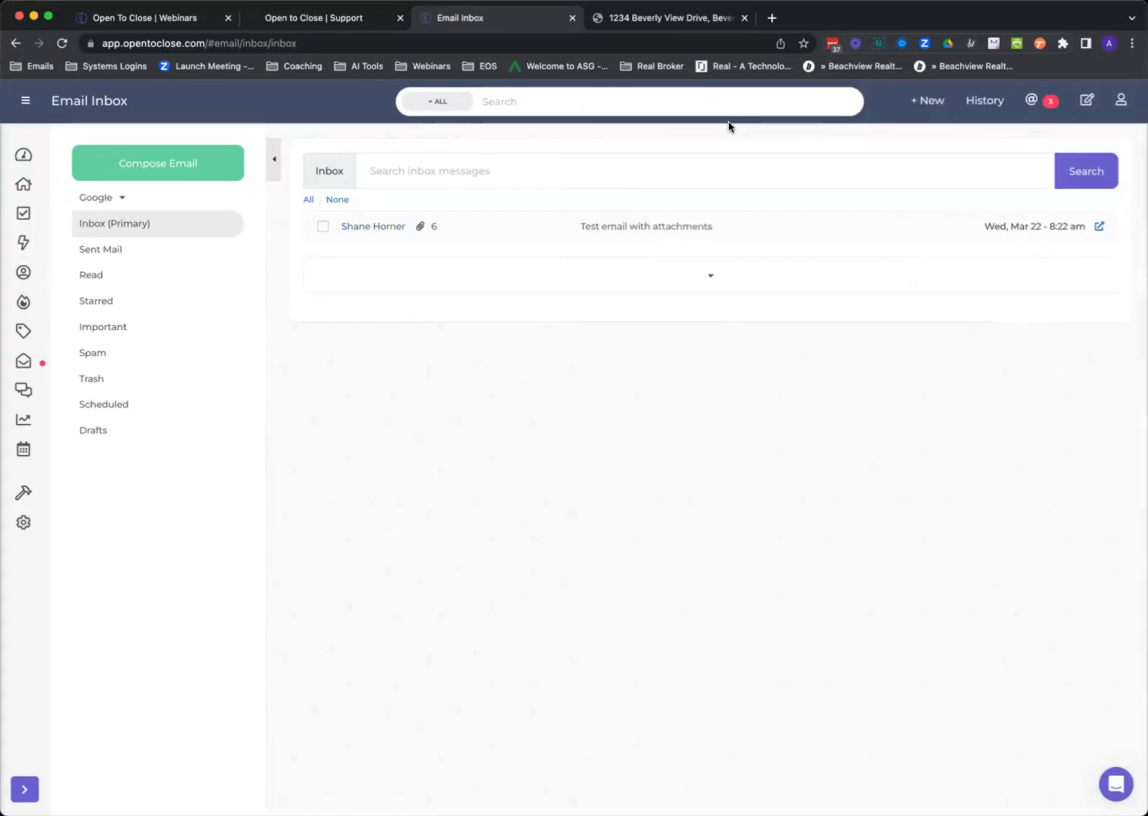
left_click(397, 233)
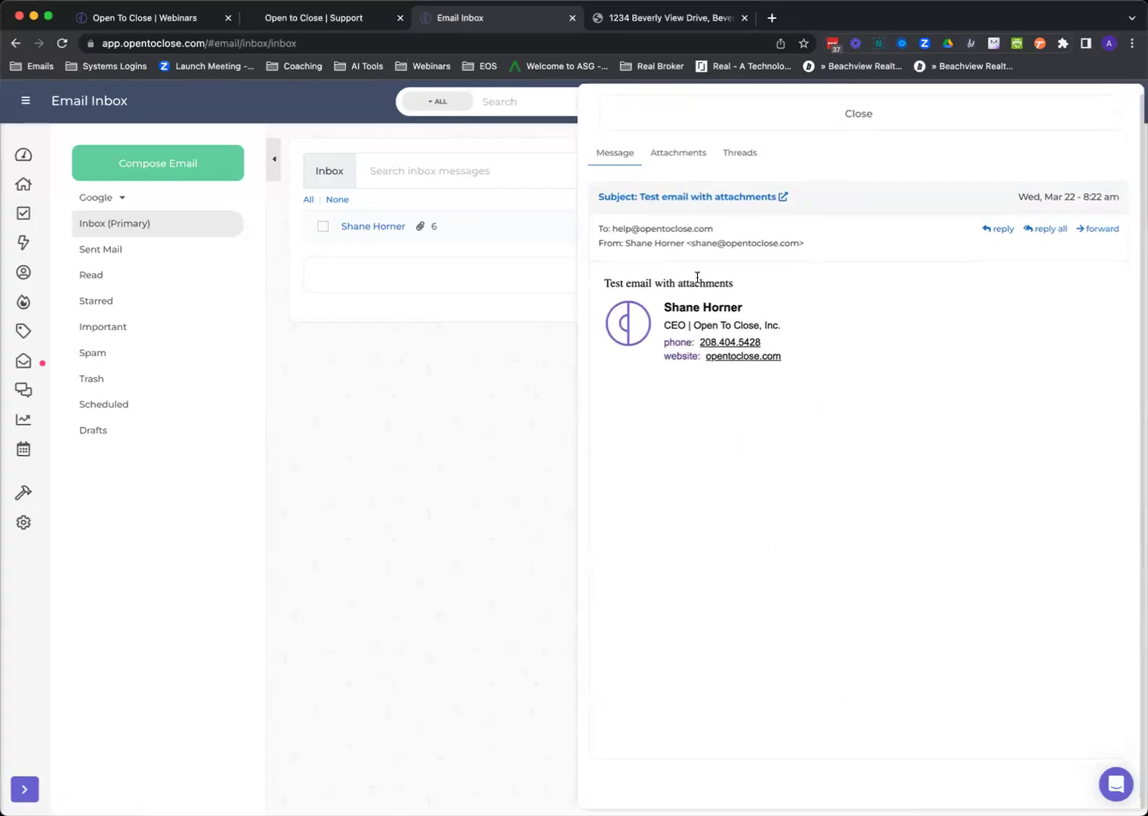
Open the original email in Gmail, look over other browser tabs, and return to the inbox.
left_click(754, 197)
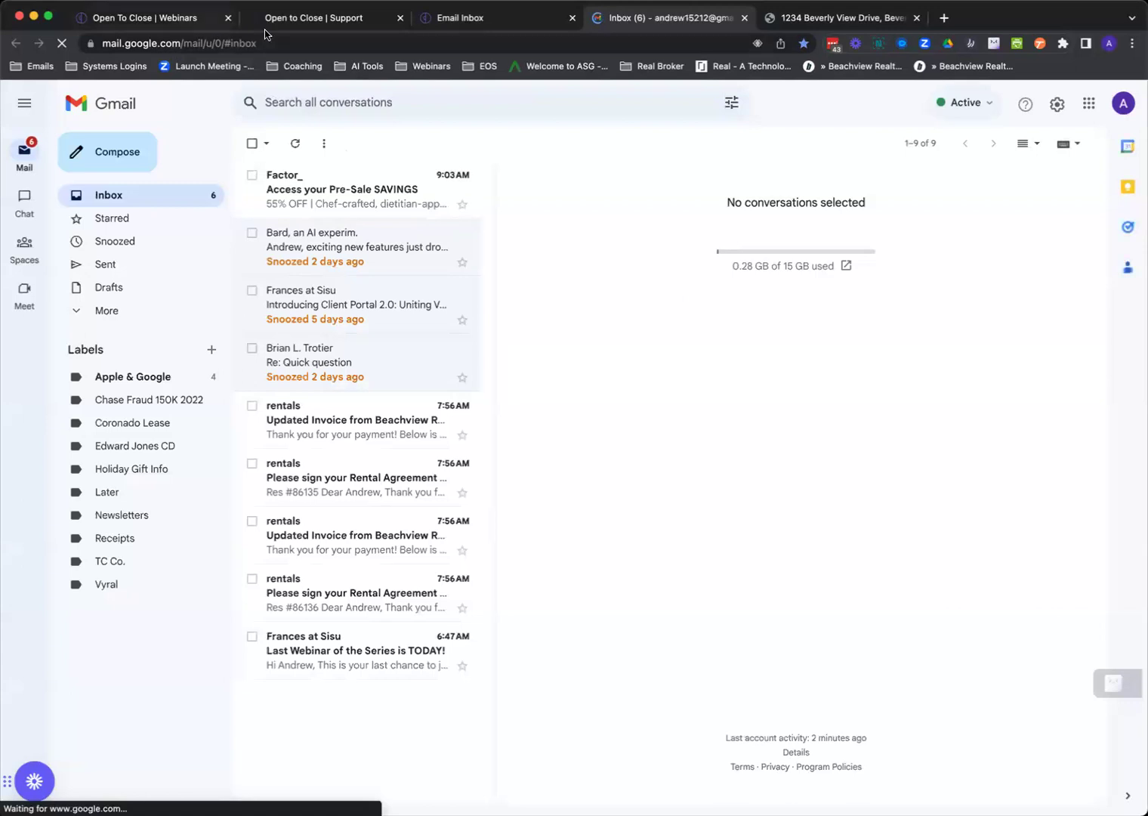
left_click(813, 19)
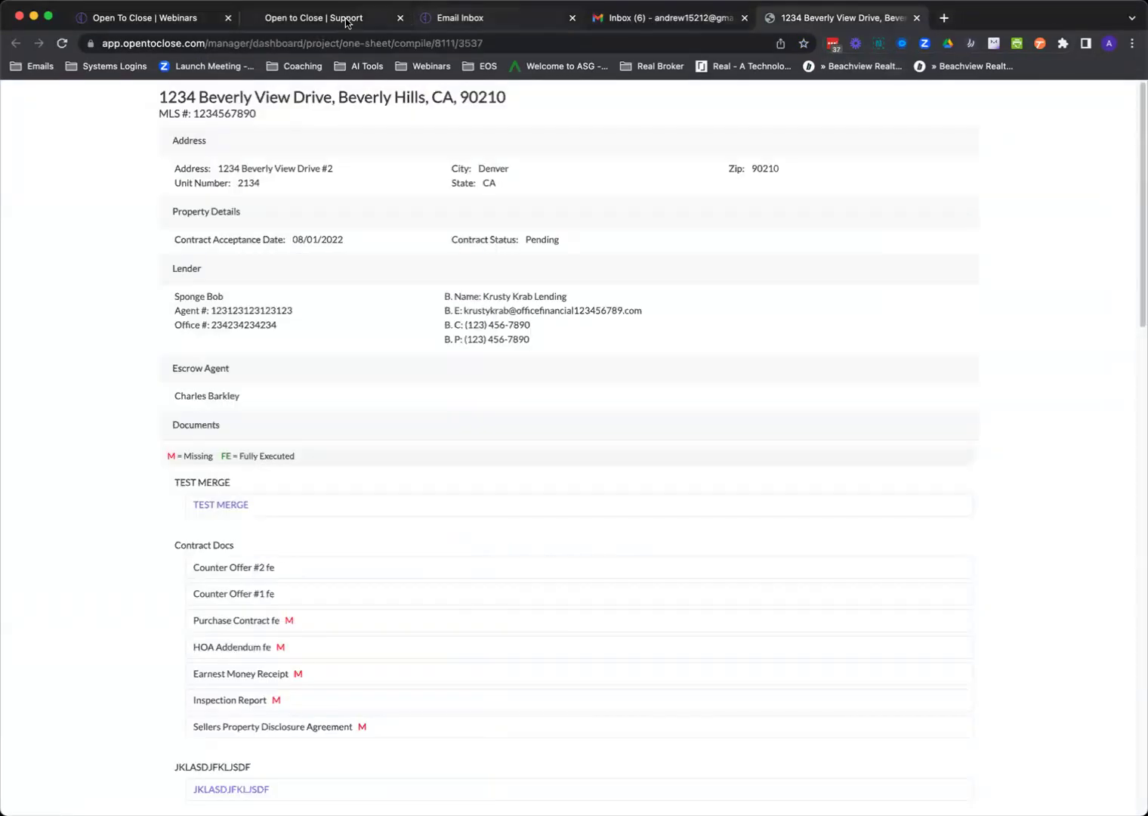
left_click(335, 20)
left_click(216, 21)
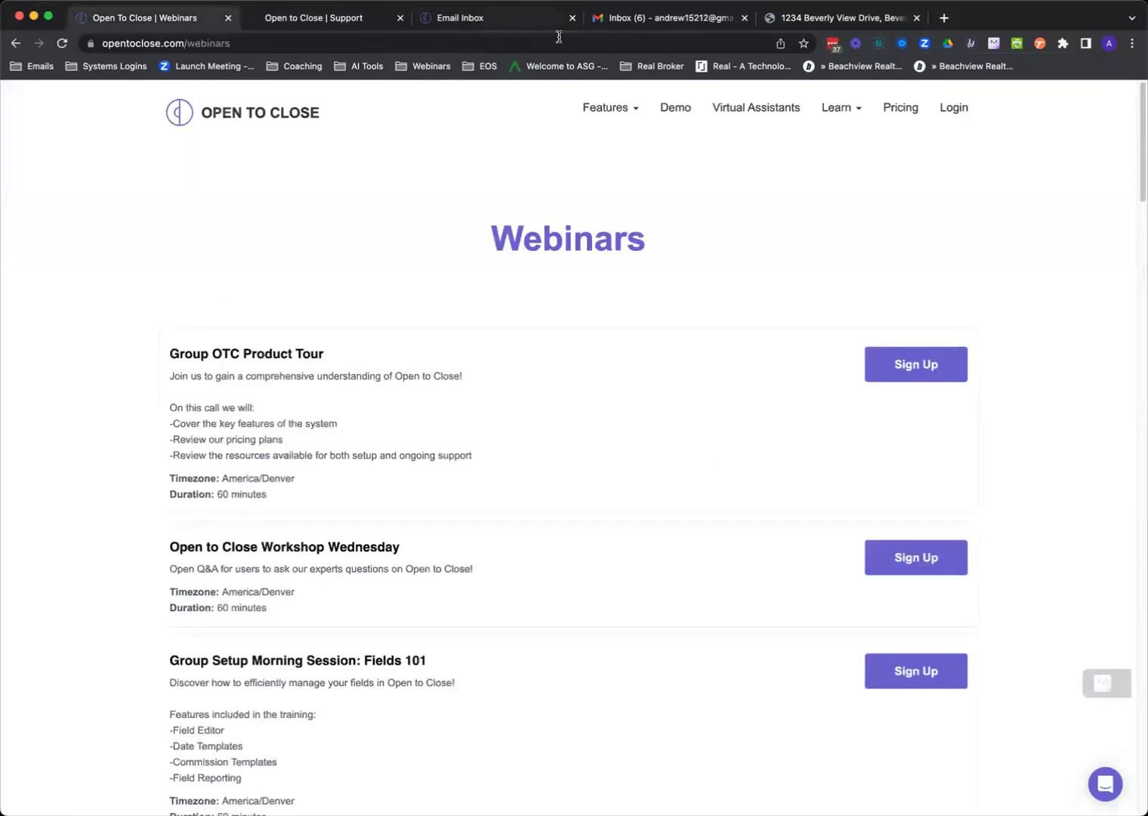
left_click(512, 25)
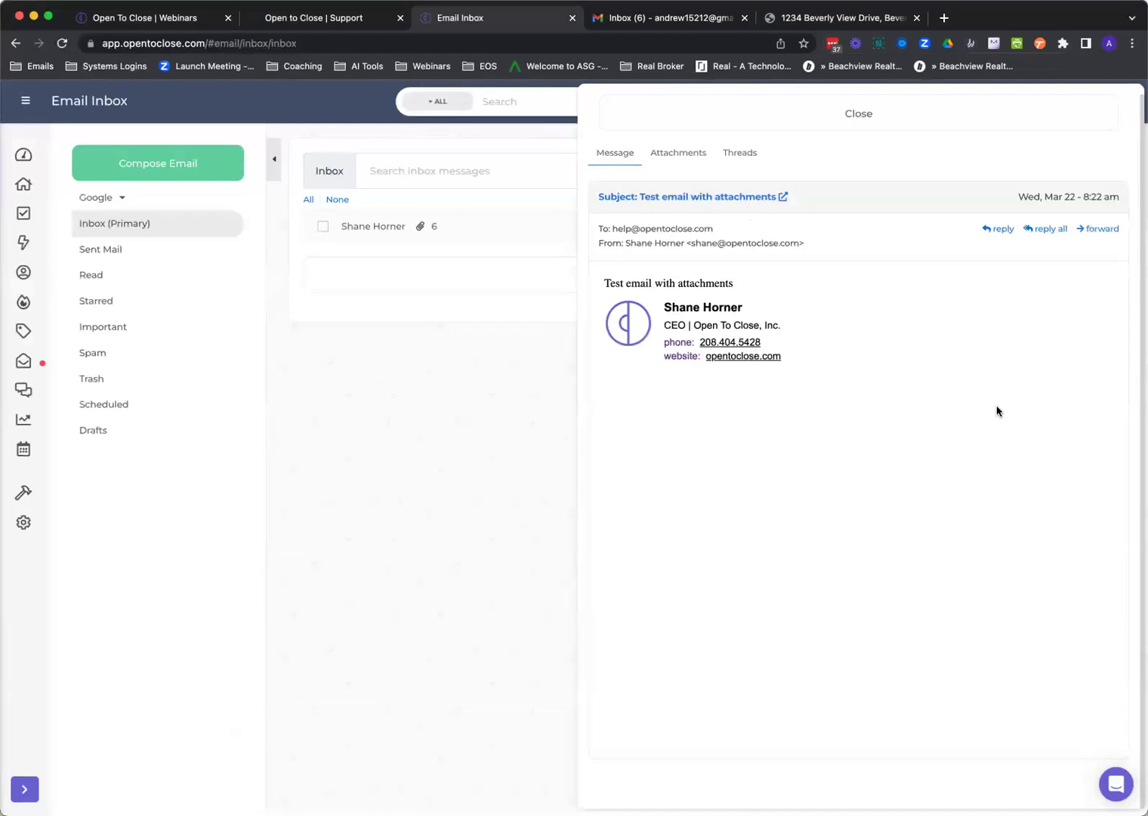
Review the email's Attachments and Threads tabs, then close the message panel.
left_click(673, 156)
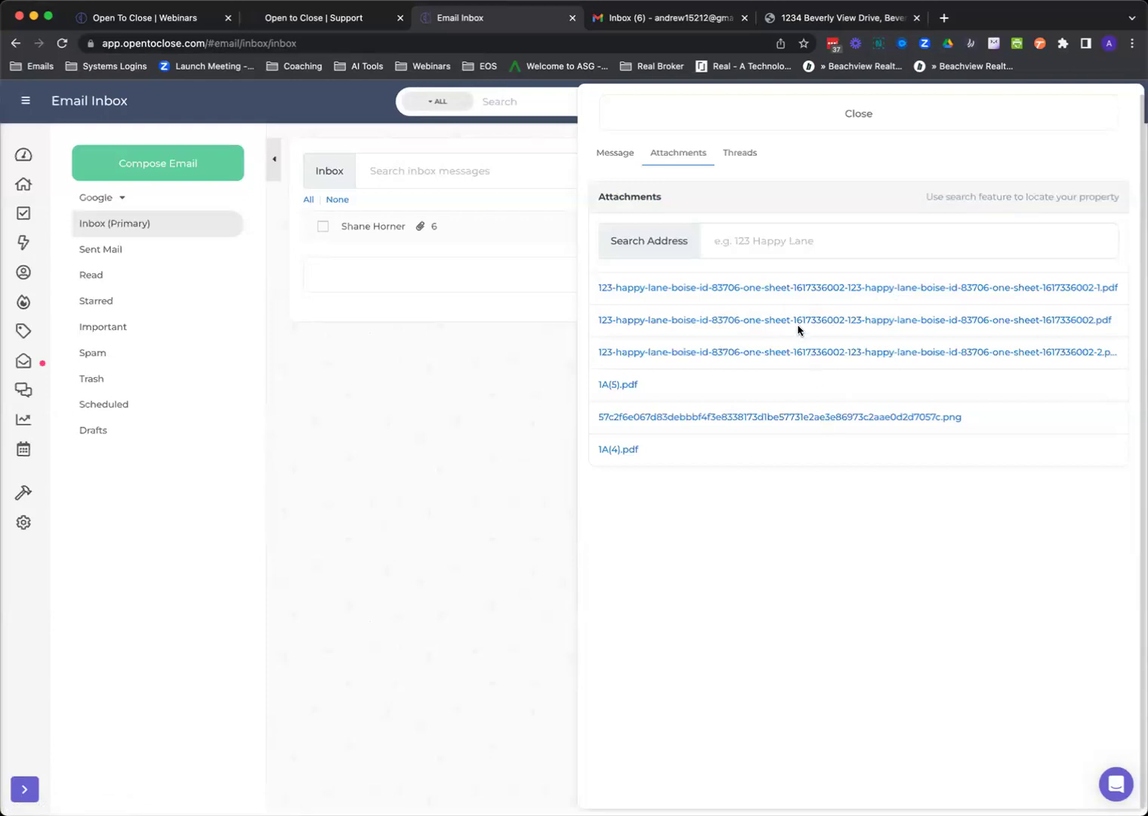
left_click(741, 155)
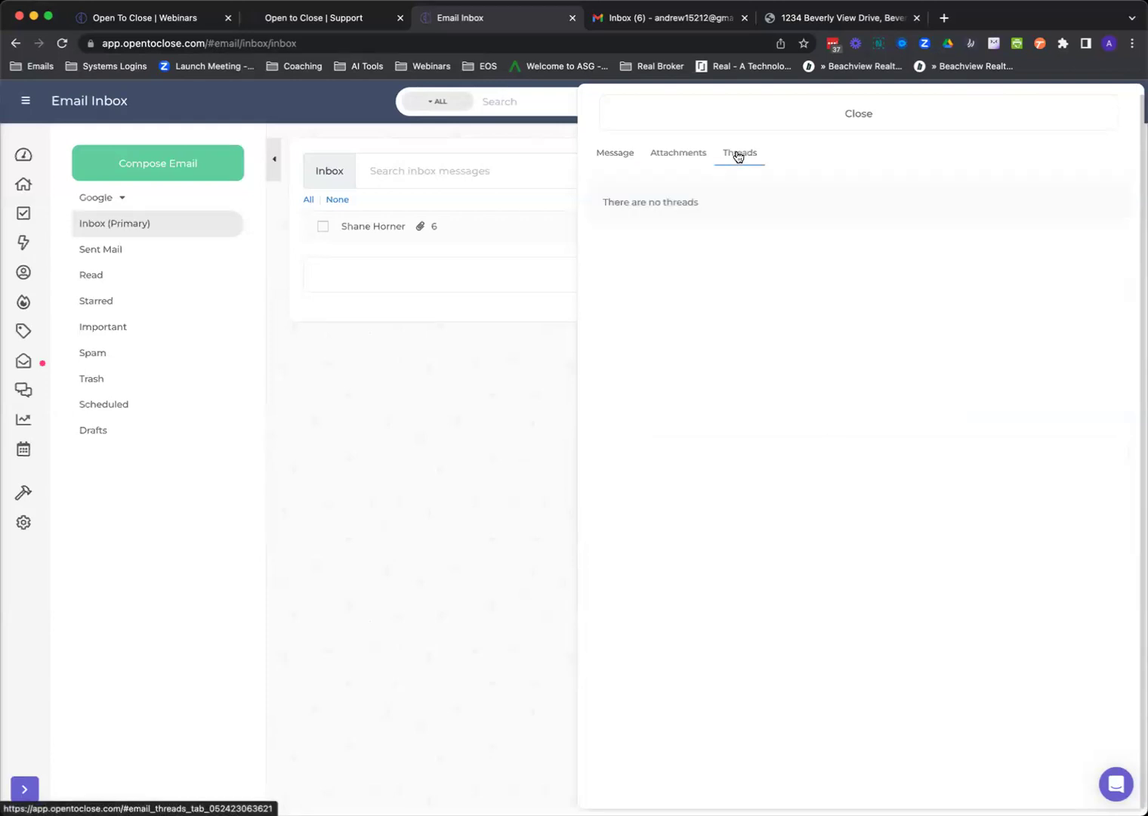
left_click(695, 158)
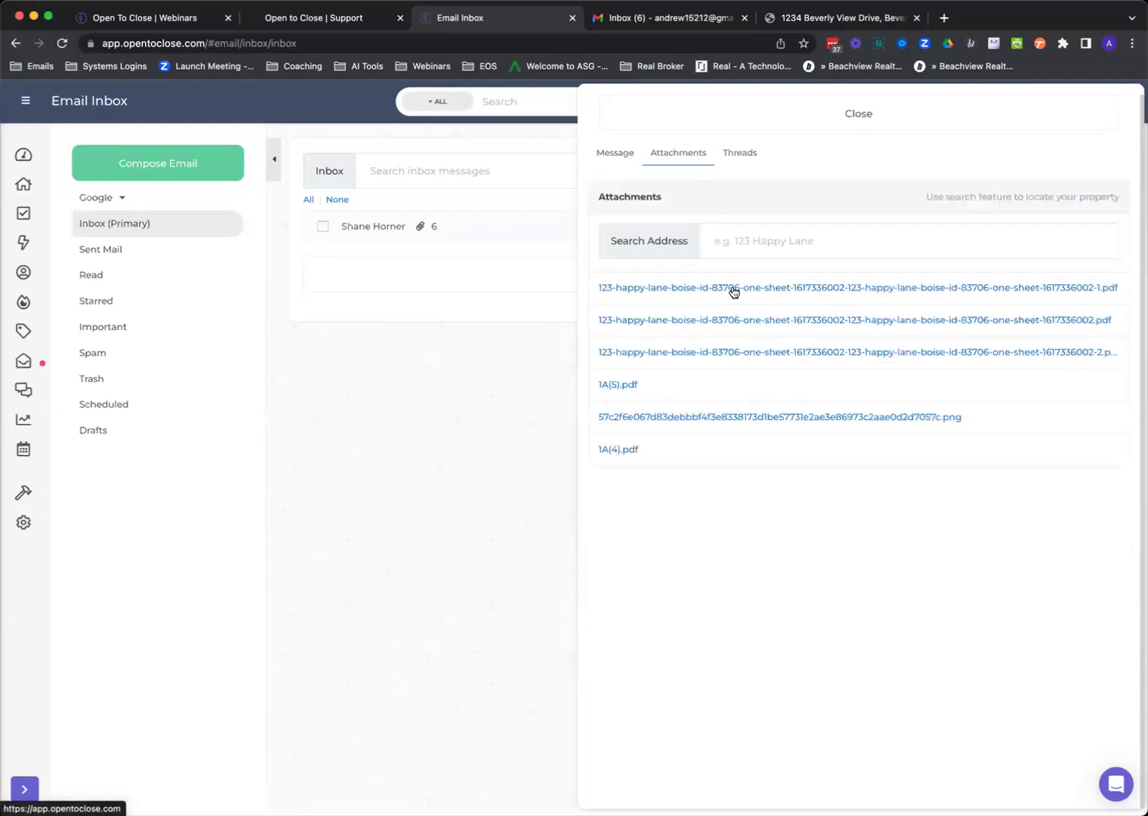
left_click(733, 123)
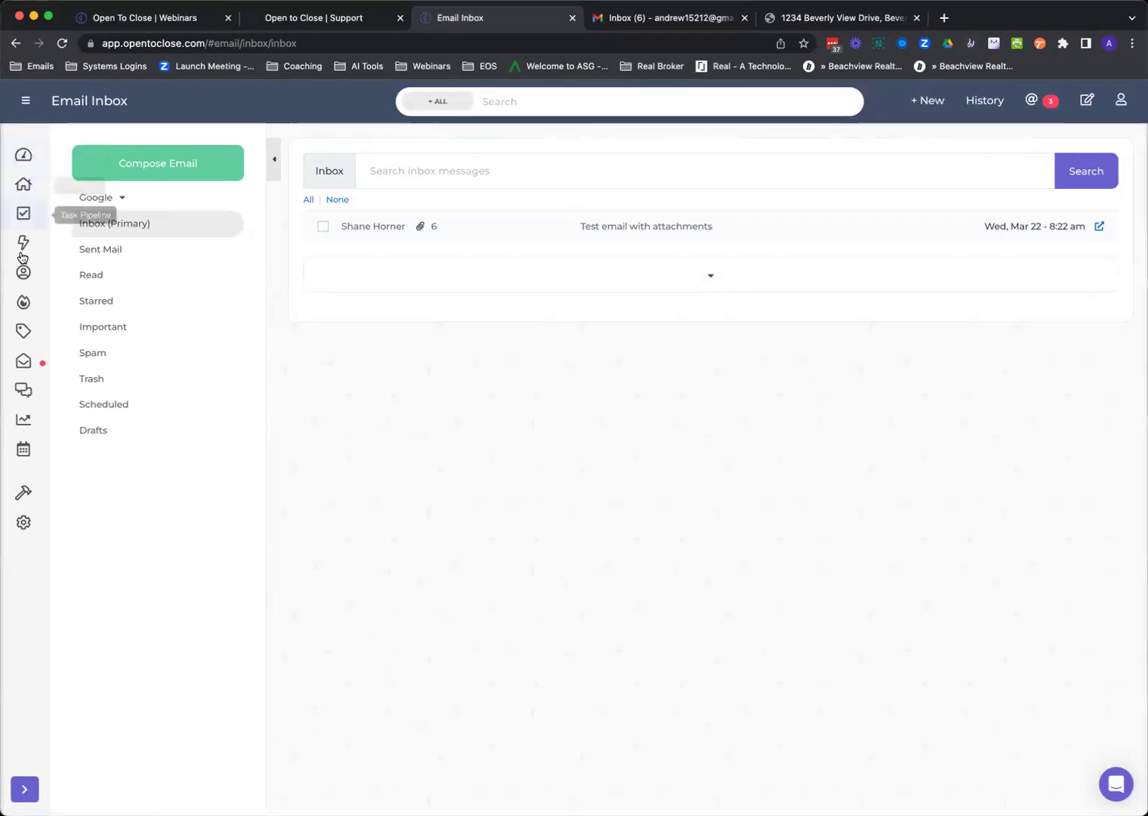
Show the Template Editor's One-Sheet Templates list twice, closing the editor each time.
mouse_move(23, 492)
left_click(78, 503)
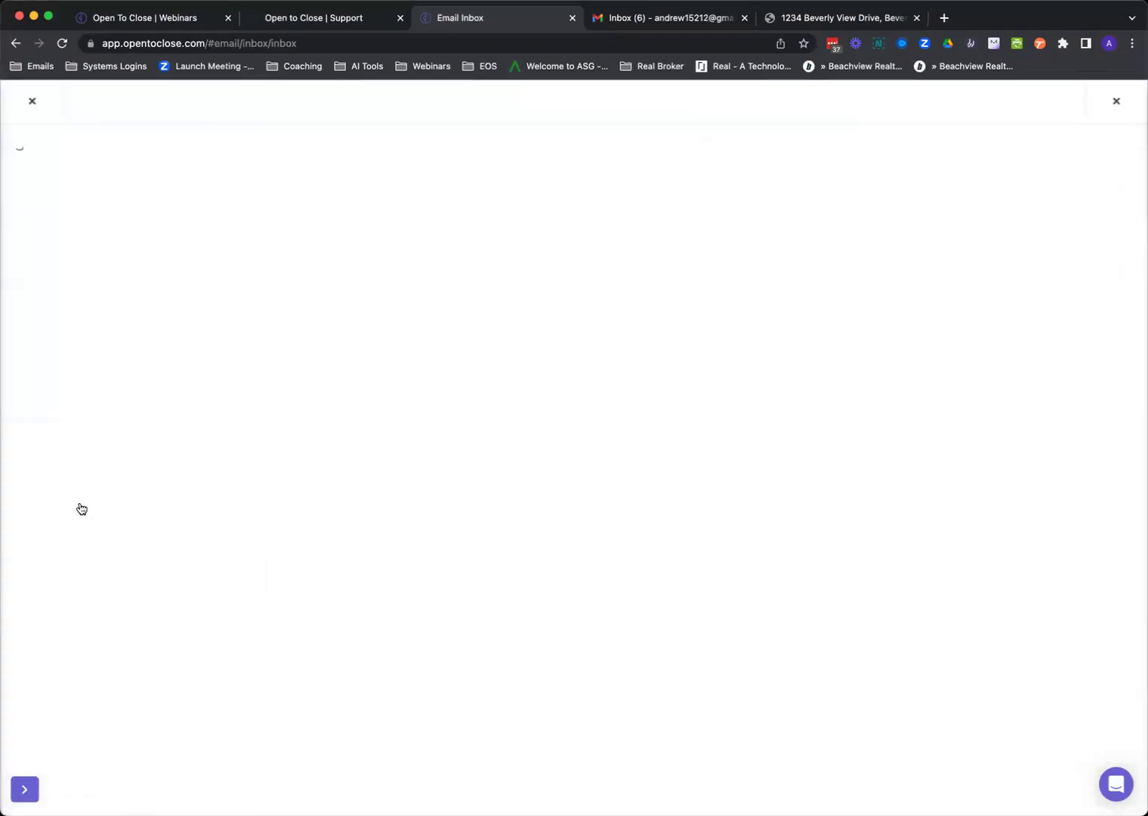
left_click(91, 477)
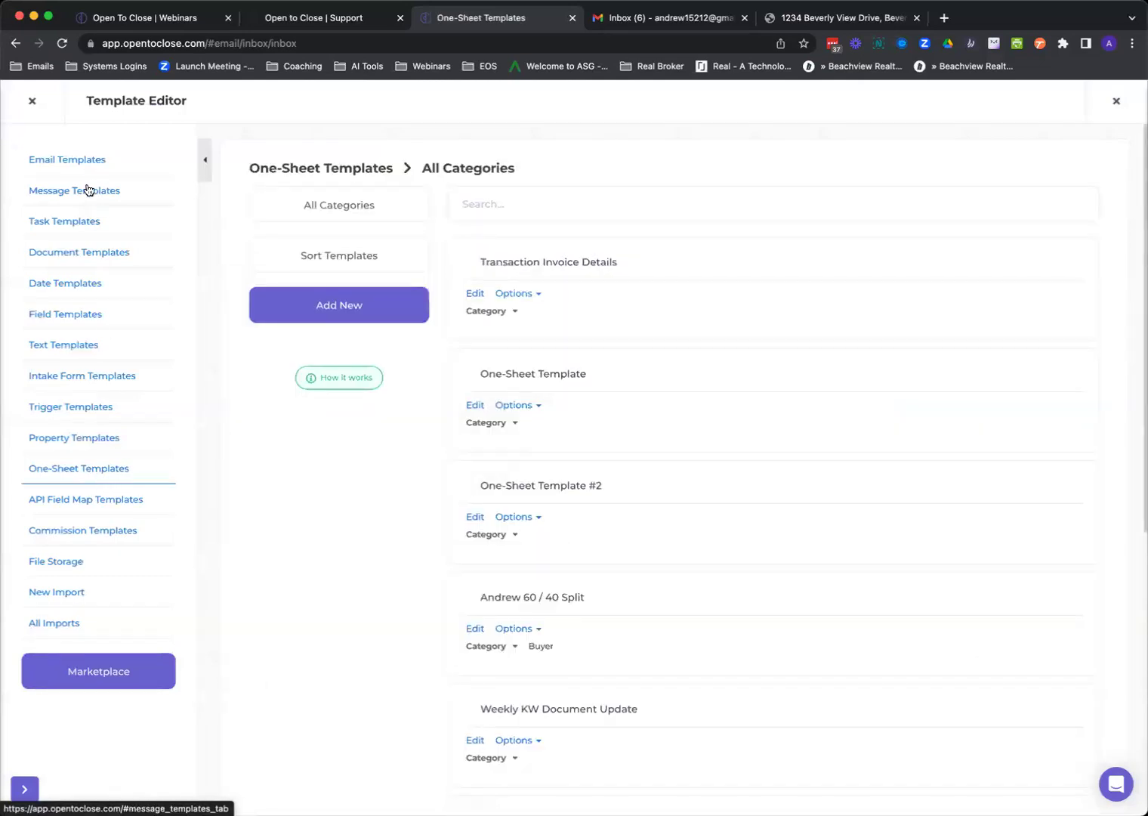
left_click(33, 102)
mouse_move(24, 491)
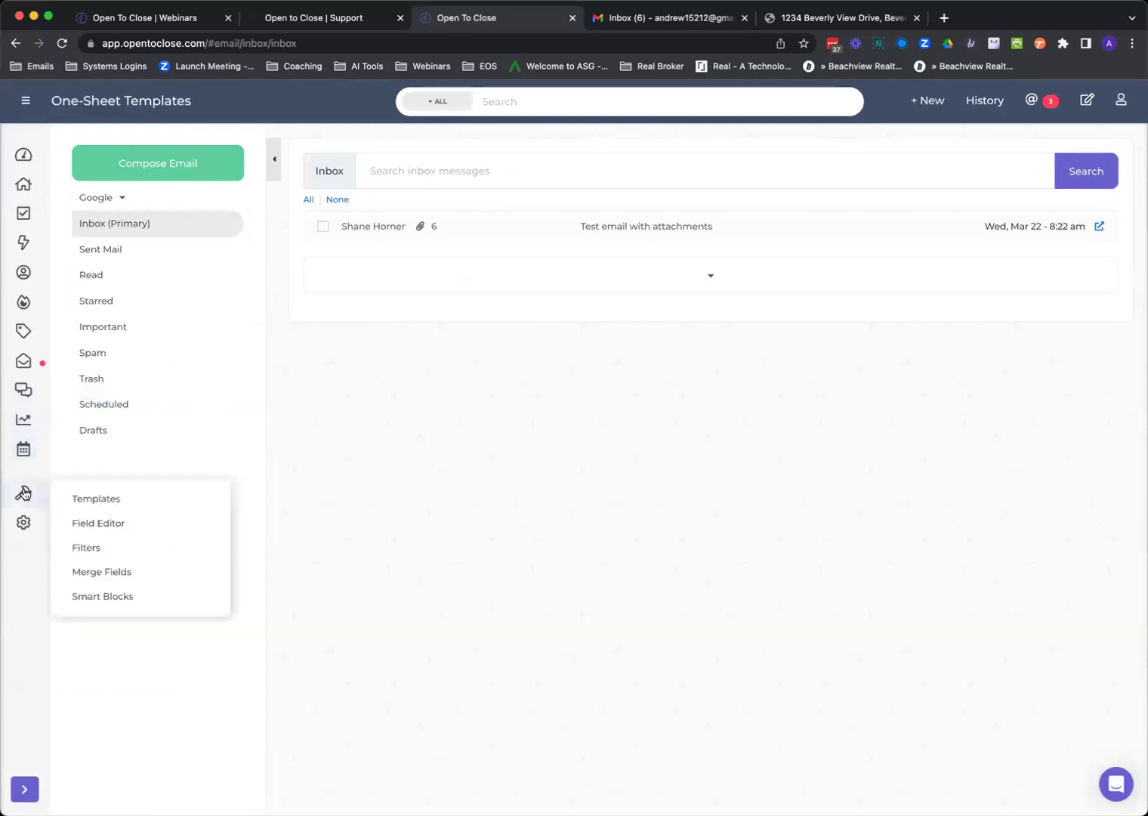
left_click(73, 500)
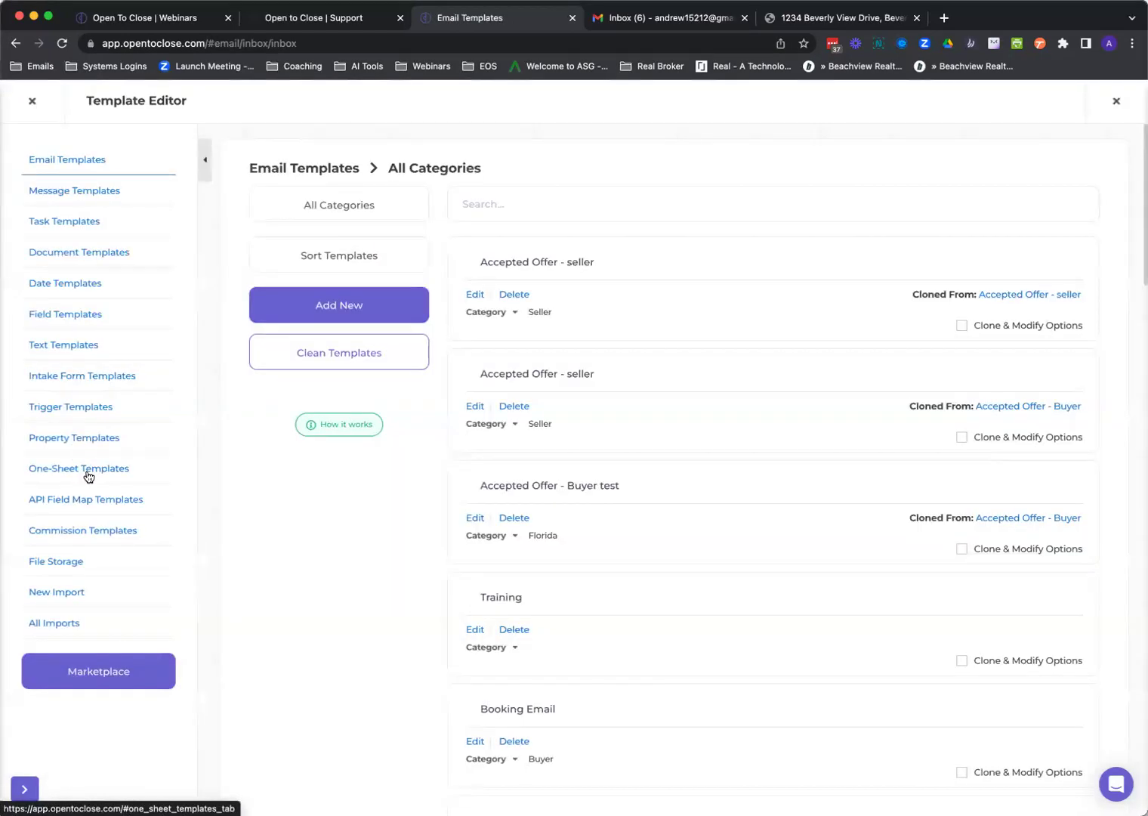
left_click(85, 472)
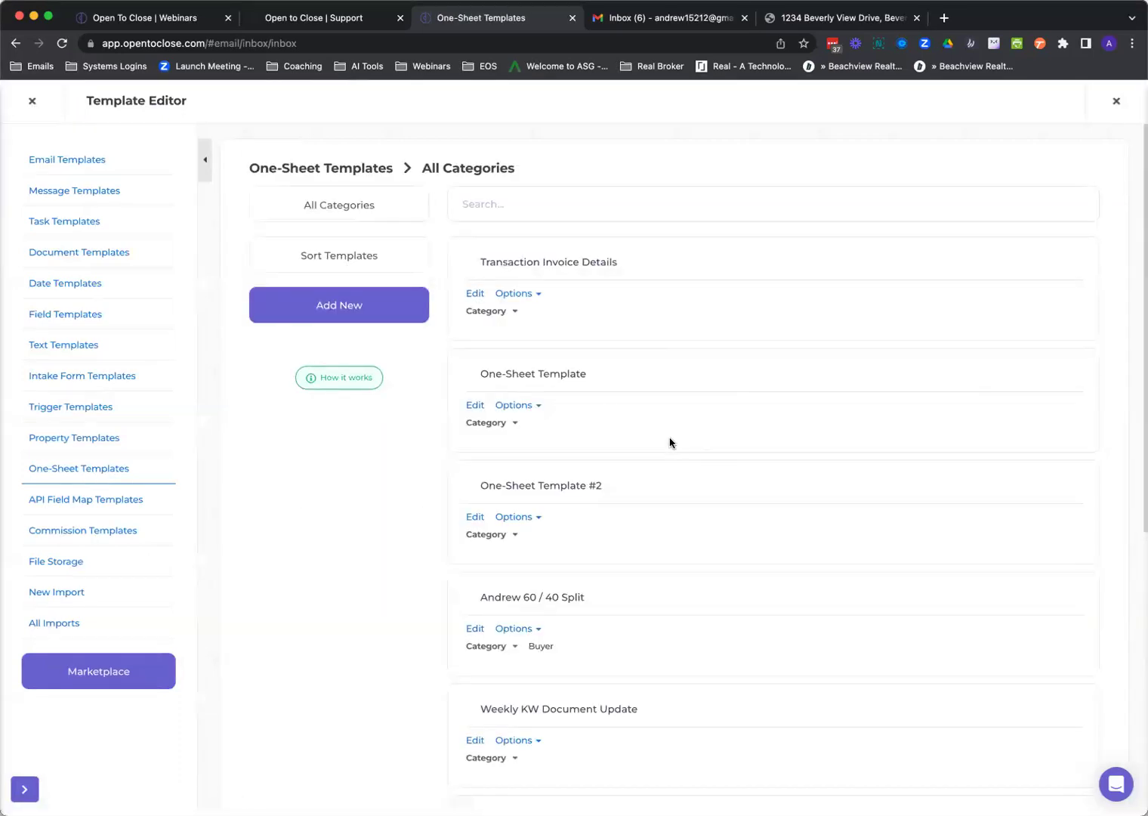
left_click(33, 104)
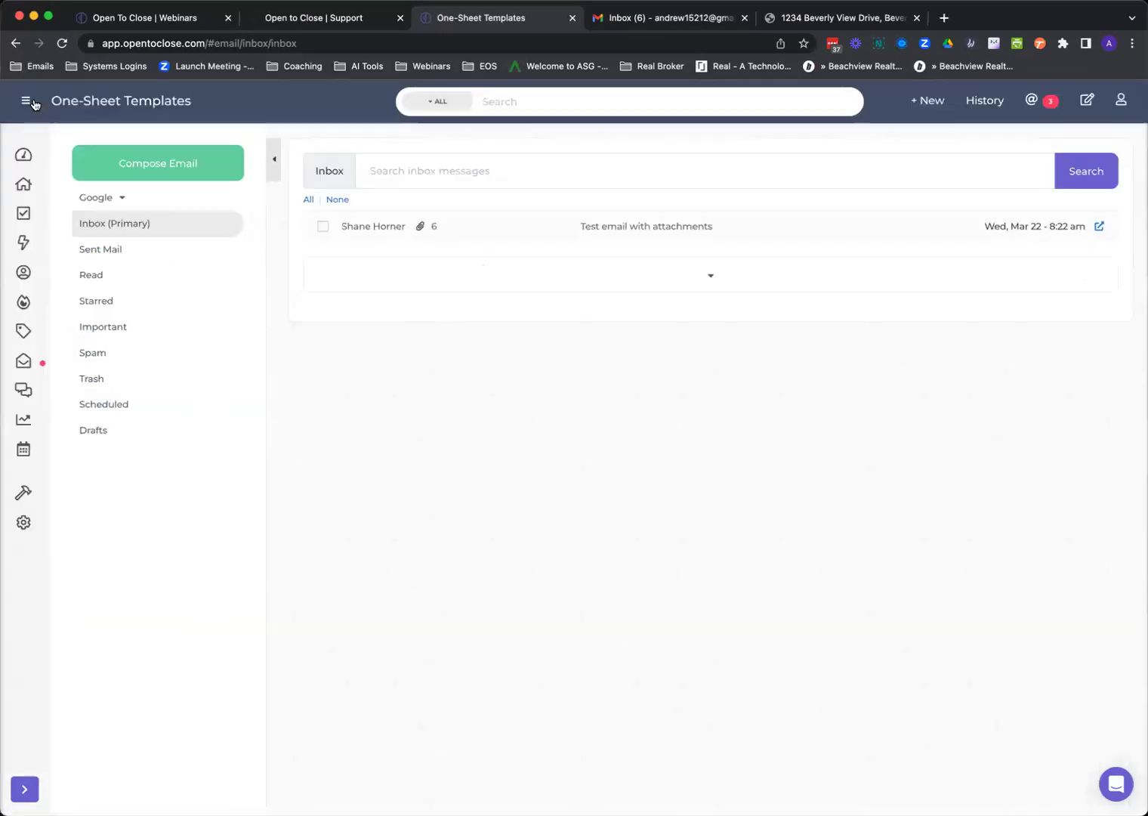
Open 1234 Beverly View Drive from recent history and open its Test one-sheet.
left_click(24, 190)
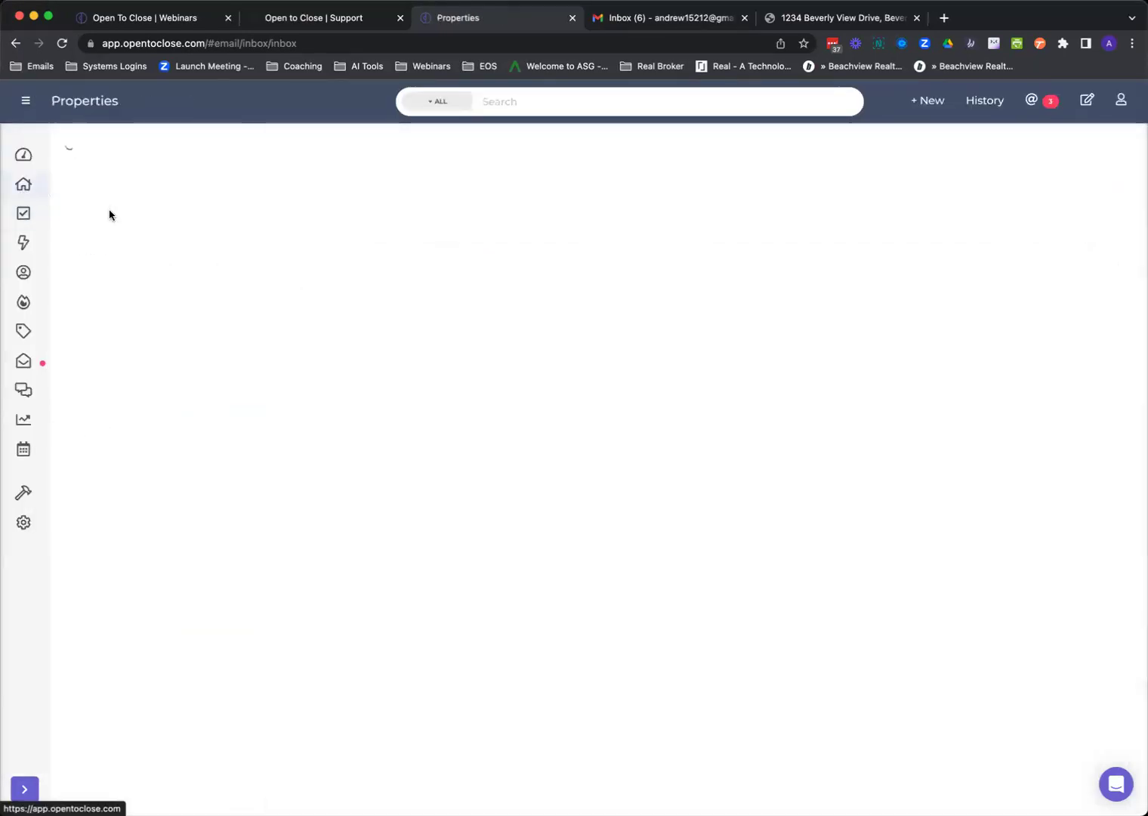
left_click(991, 106)
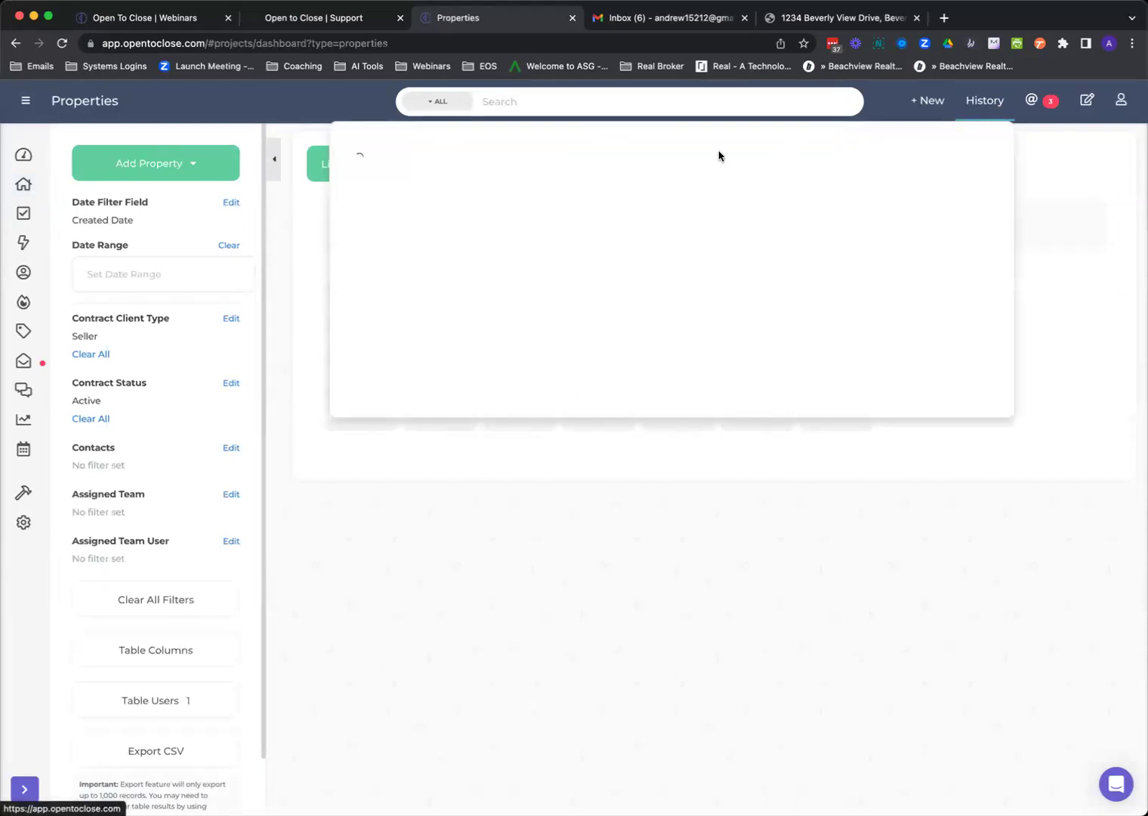
left_click(433, 178)
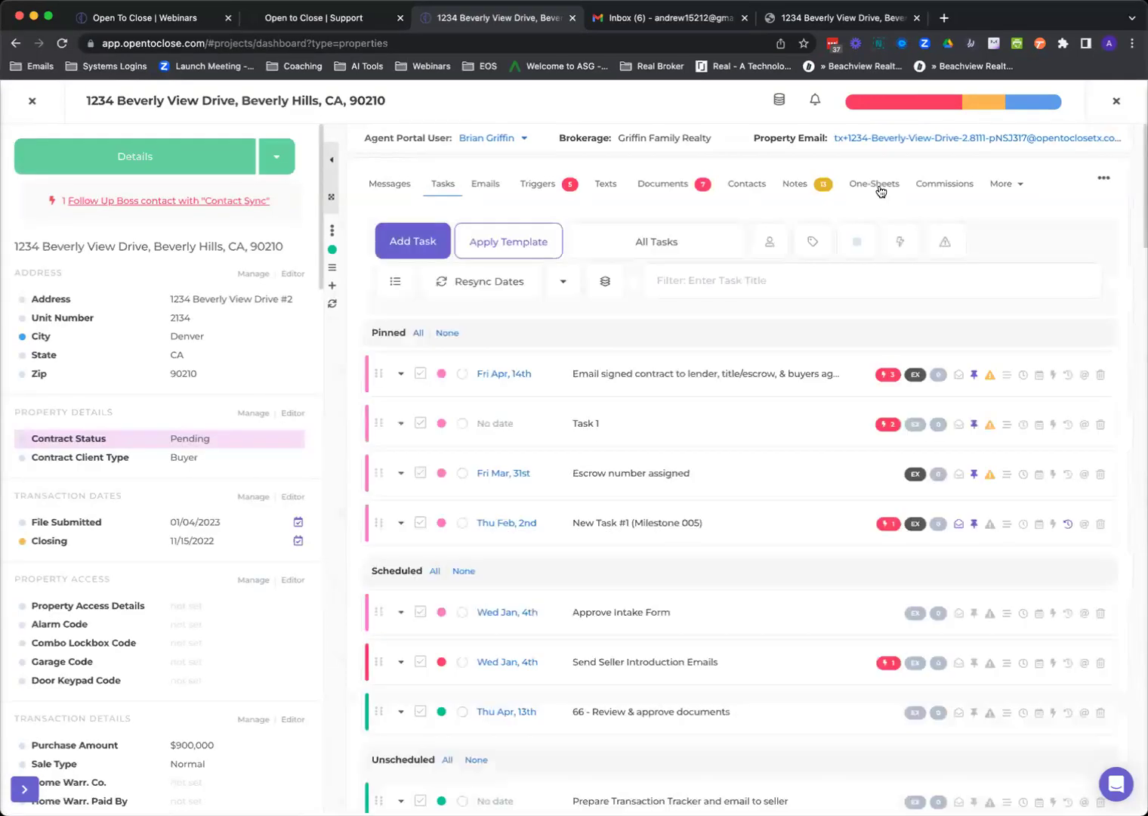
left_click(876, 186)
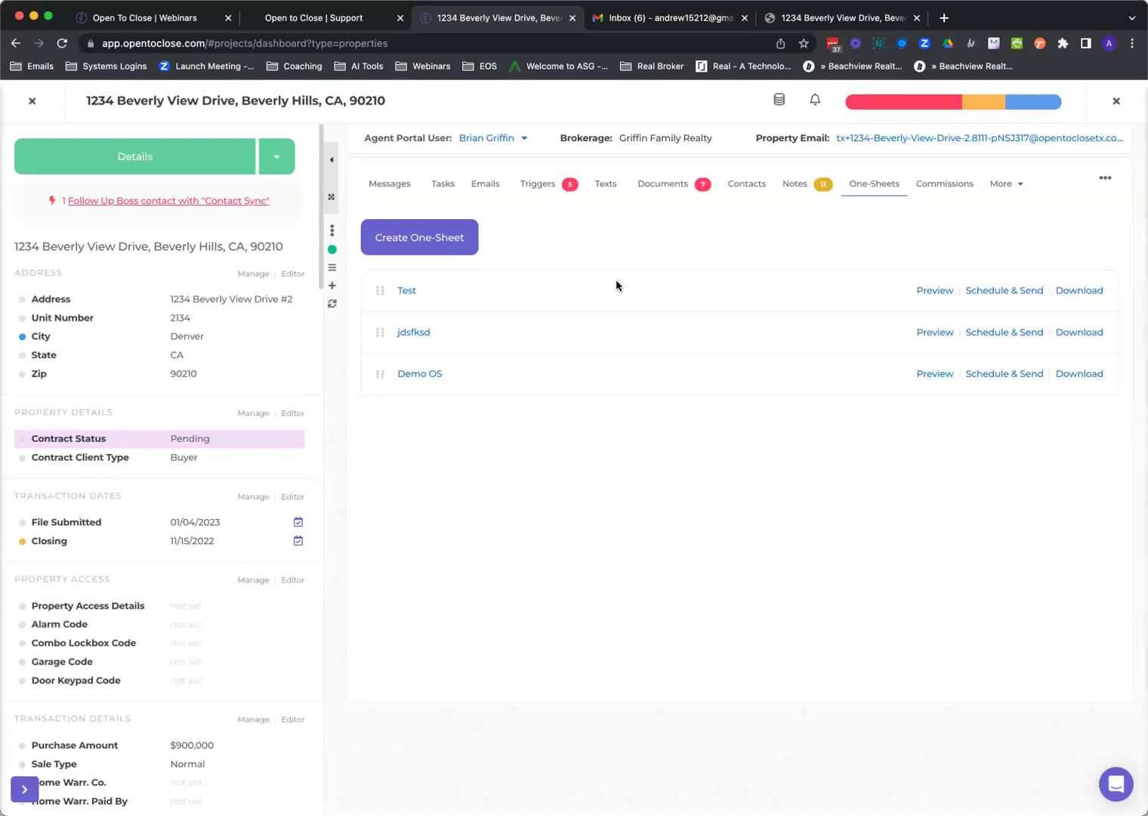
left_click(412, 293)
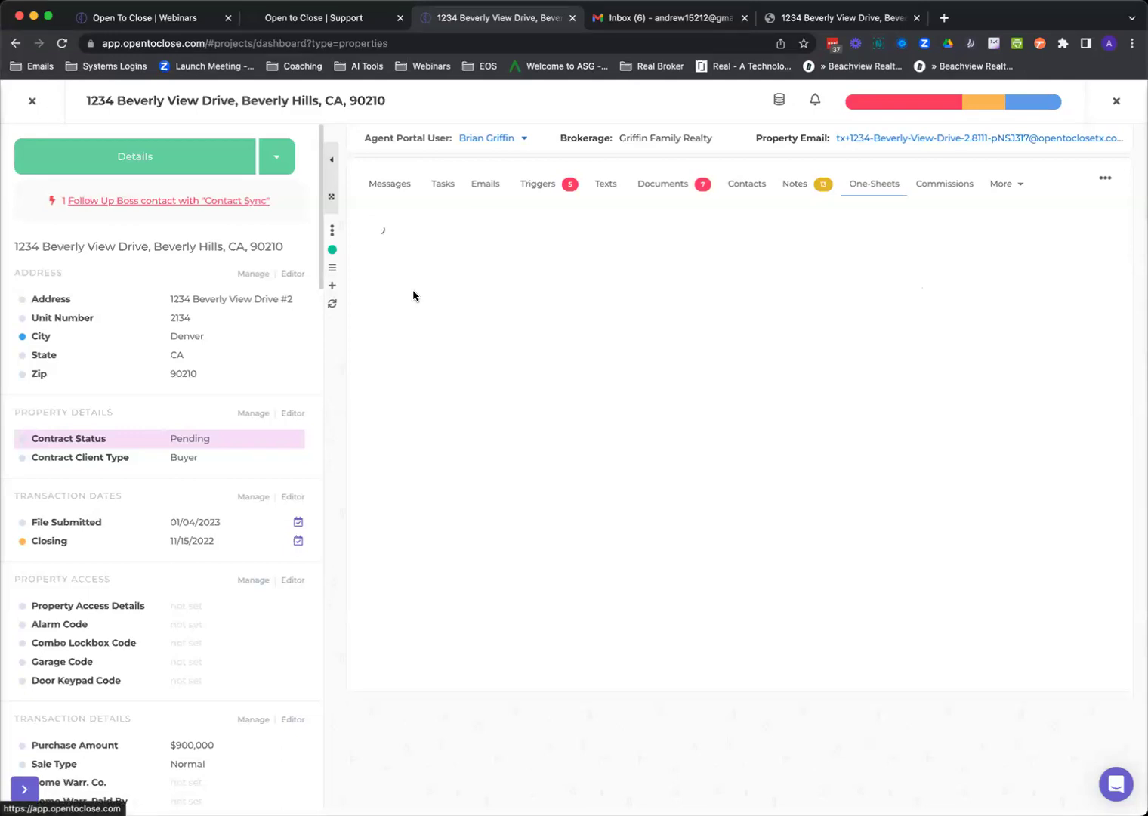
scroll(982, 597, "down", 15)
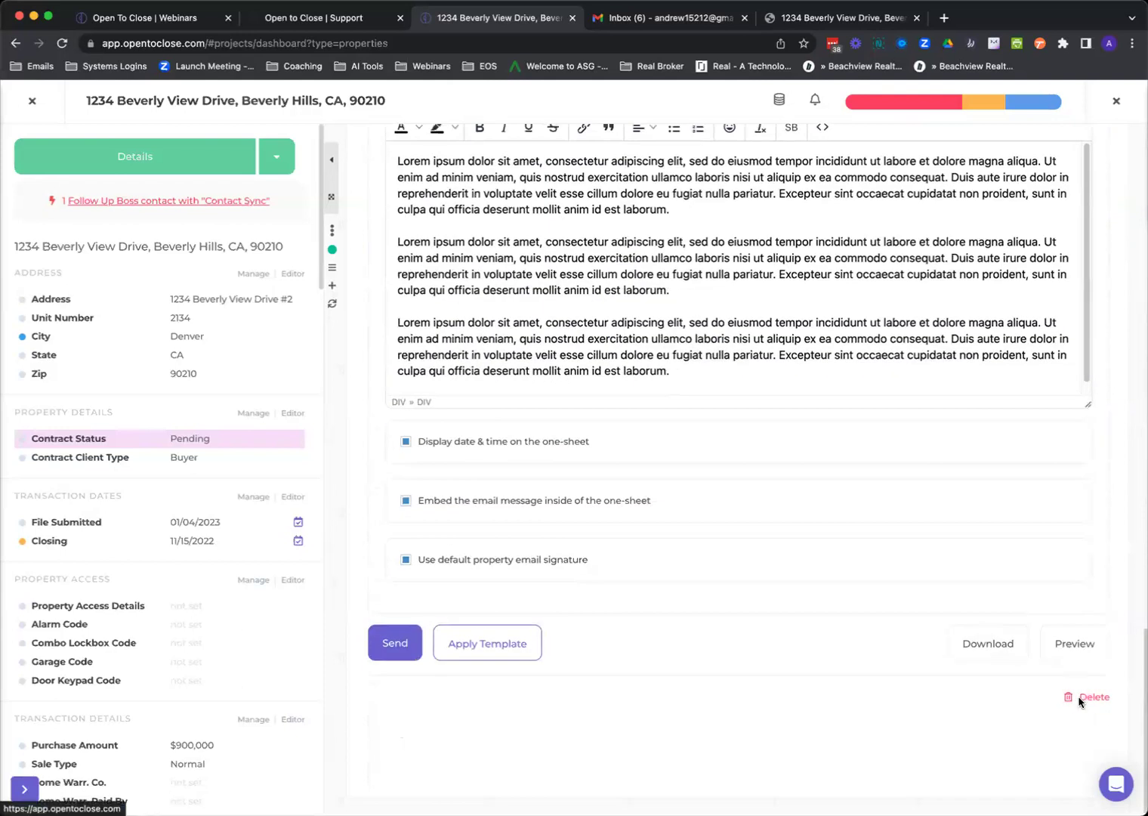
Delete the existing Test one-sheet and create a new one-sheet named 'Test'.
left_click(1082, 698)
left_click(638, 528)
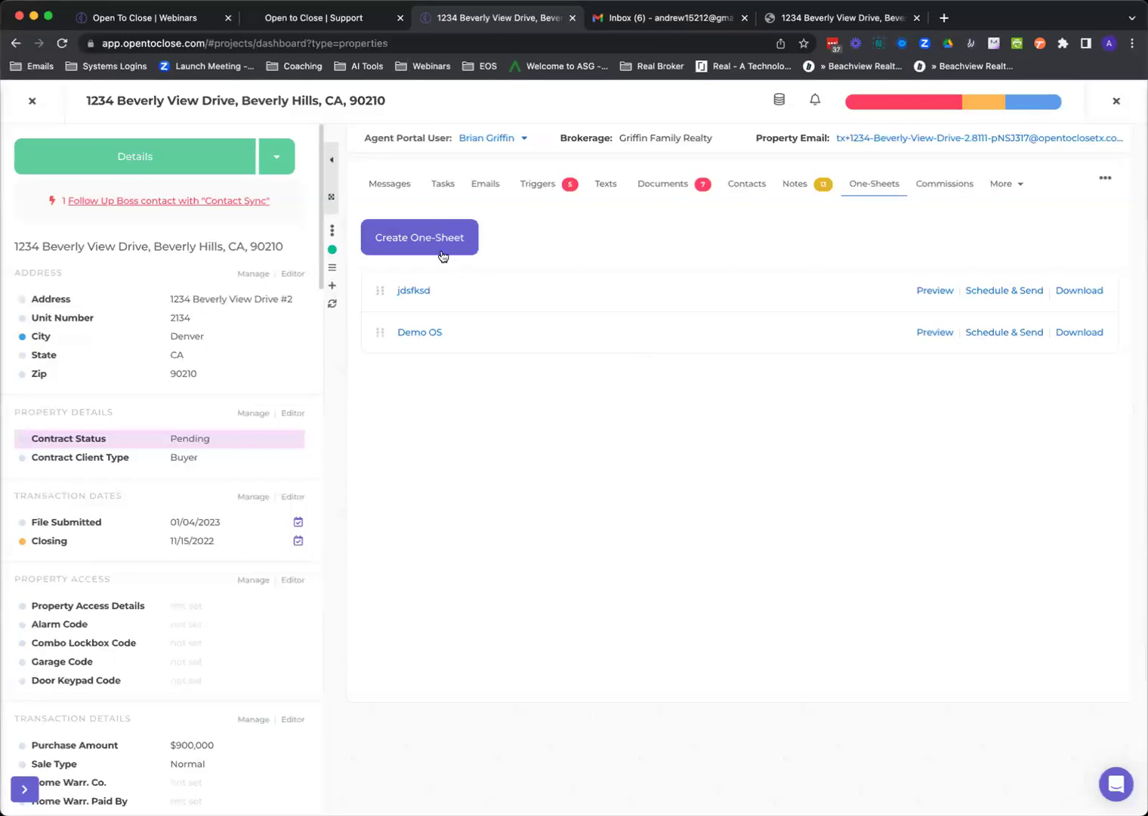
left_click(443, 256)
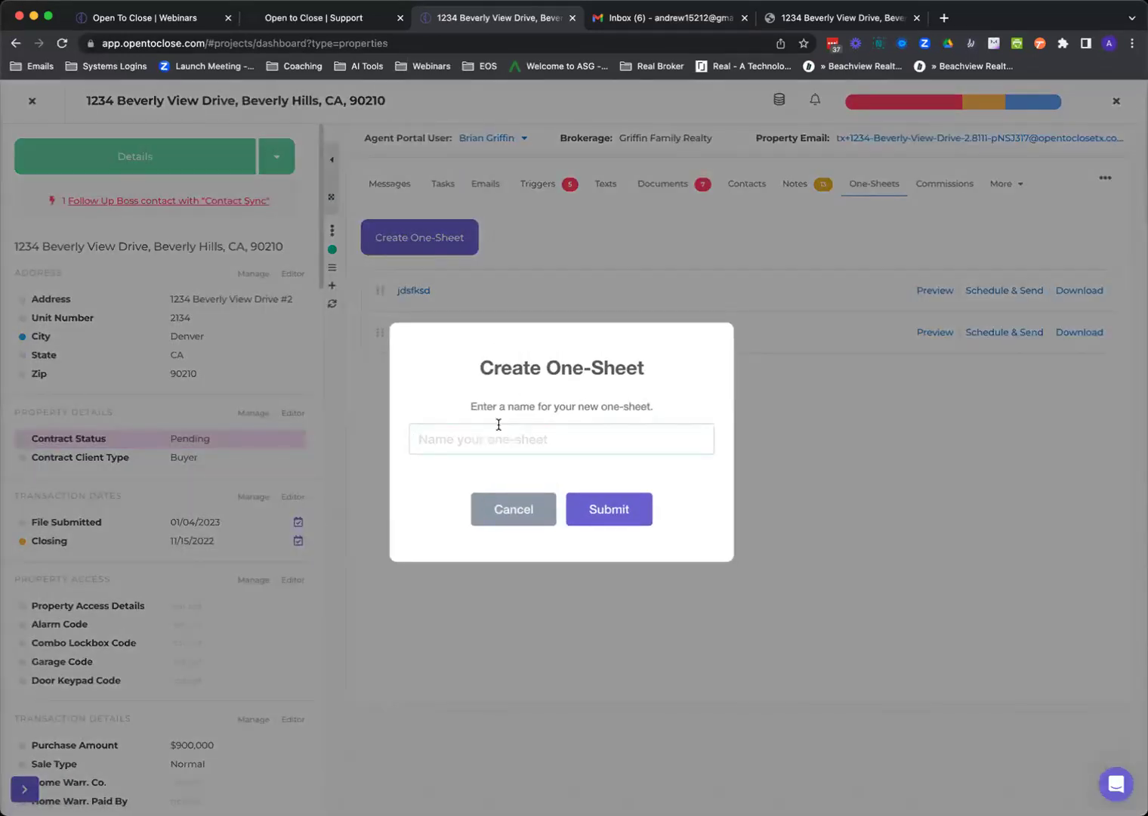
type("Test")
left_click(605, 506)
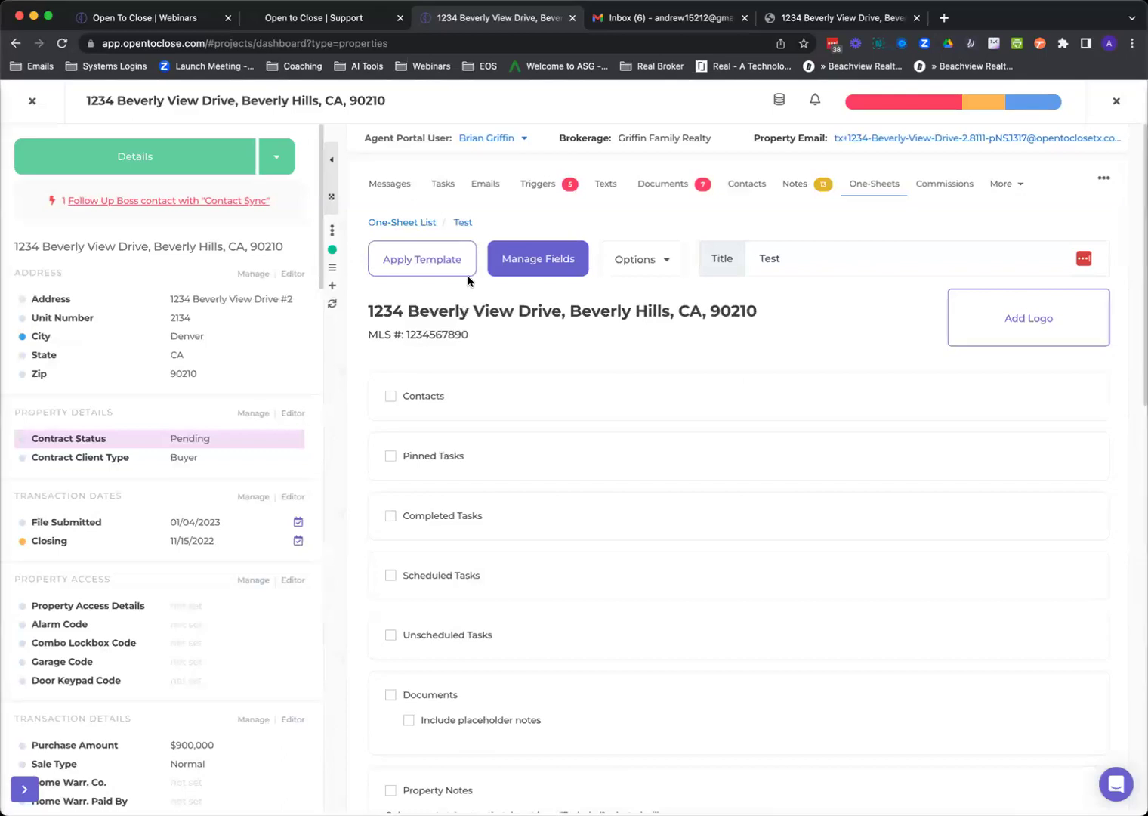
Apply the (B) Sample Buyer Weekly Update template and return to the One-Sheets list.
left_click(444, 268)
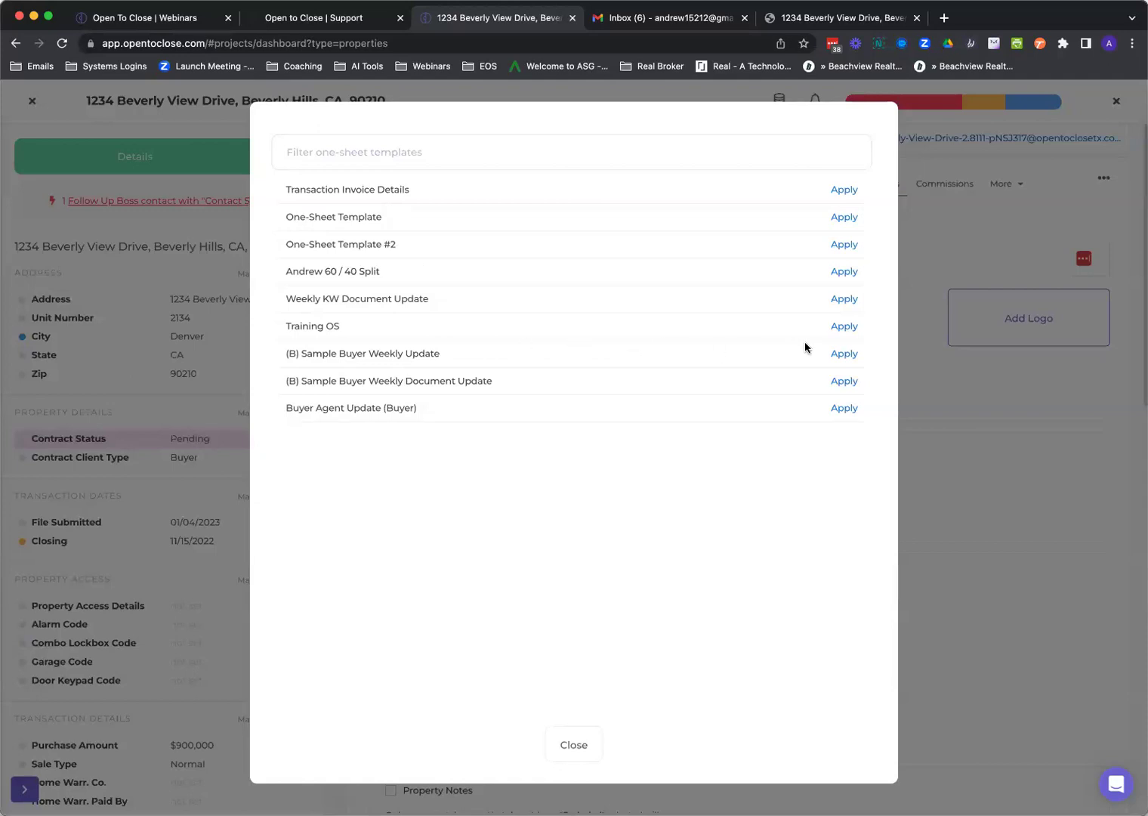
left_click(846, 355)
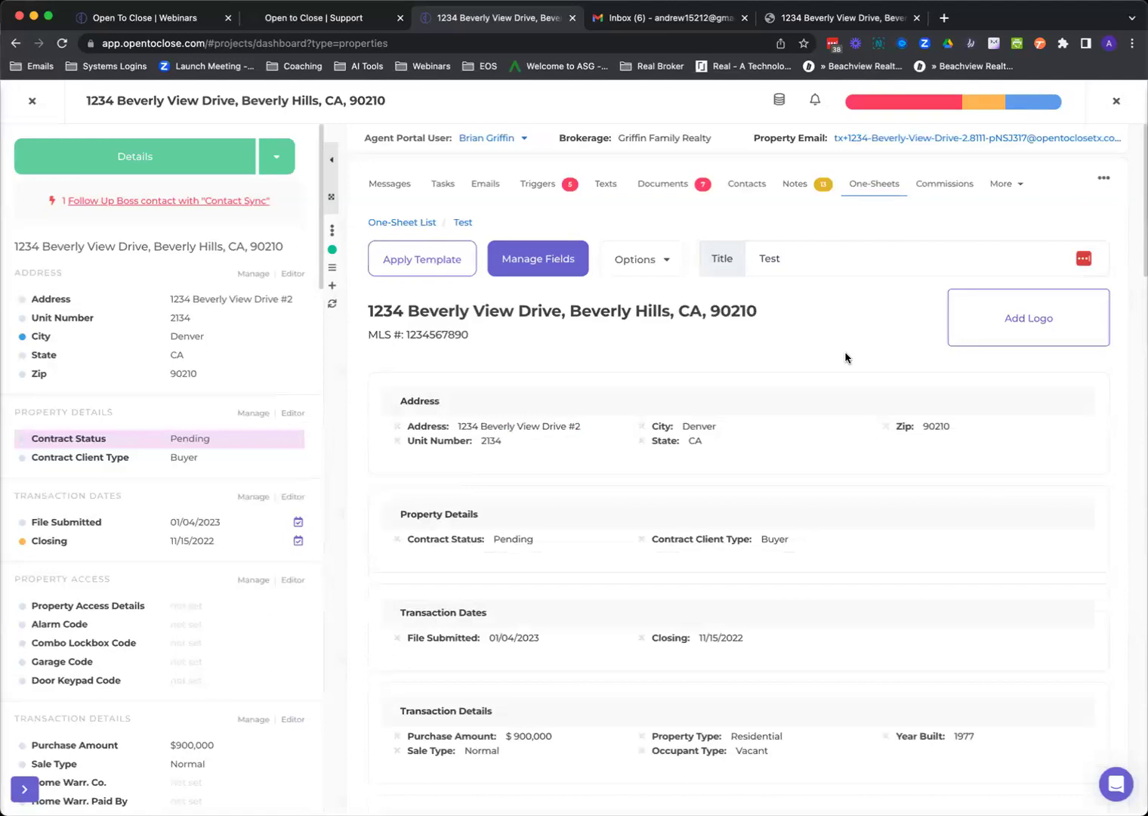
left_click(873, 186)
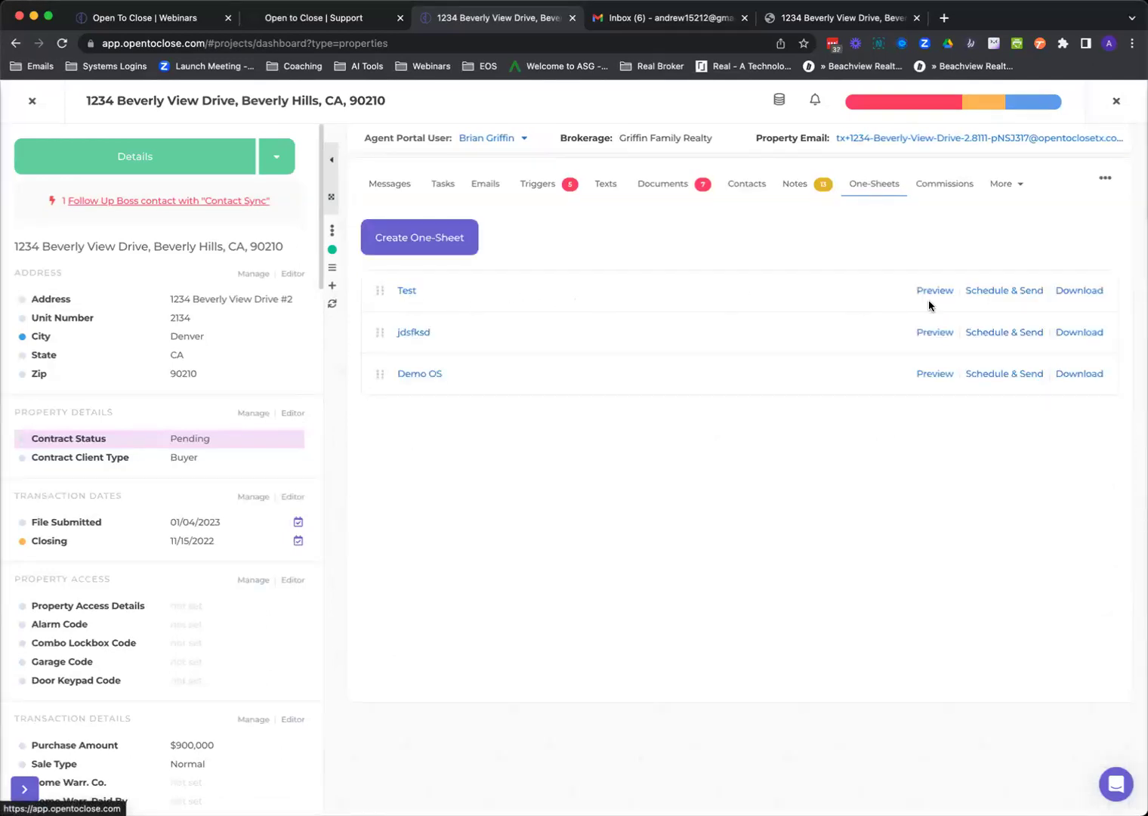
left_click(1002, 293)
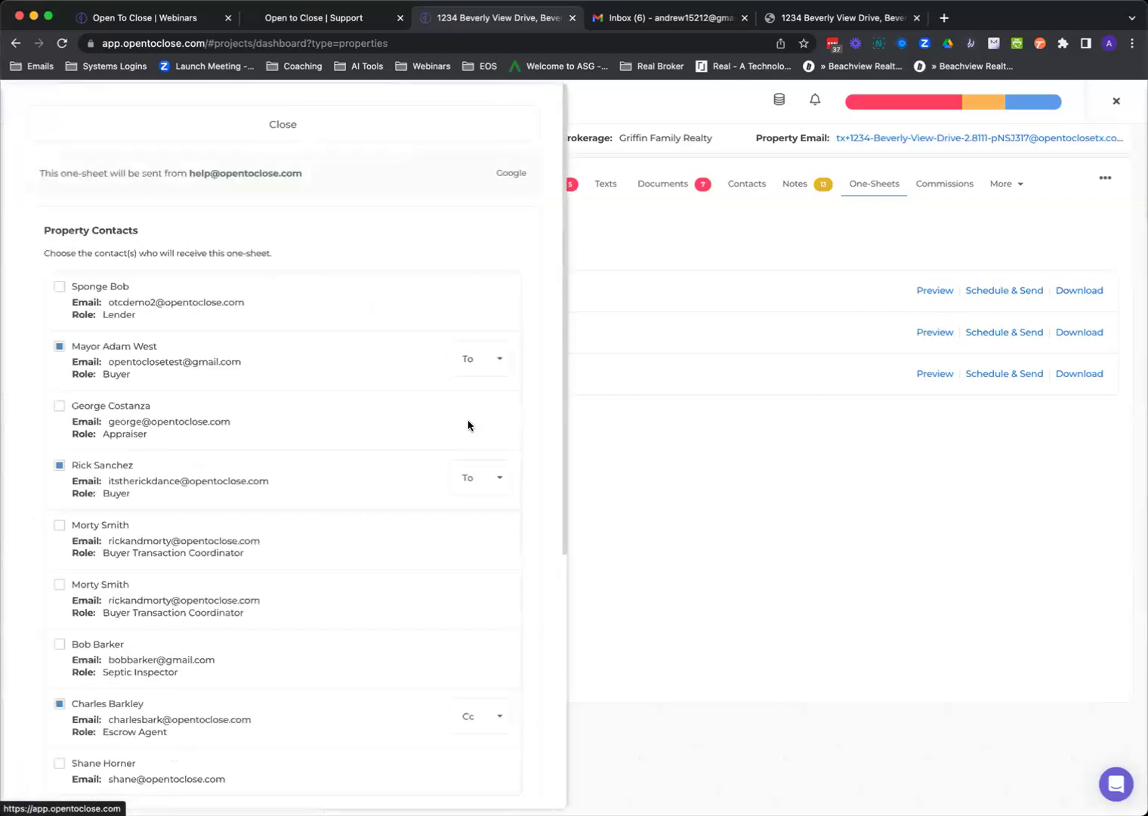
scroll(323, 480, "down", 3)
scroll(317, 340, "up", 3)
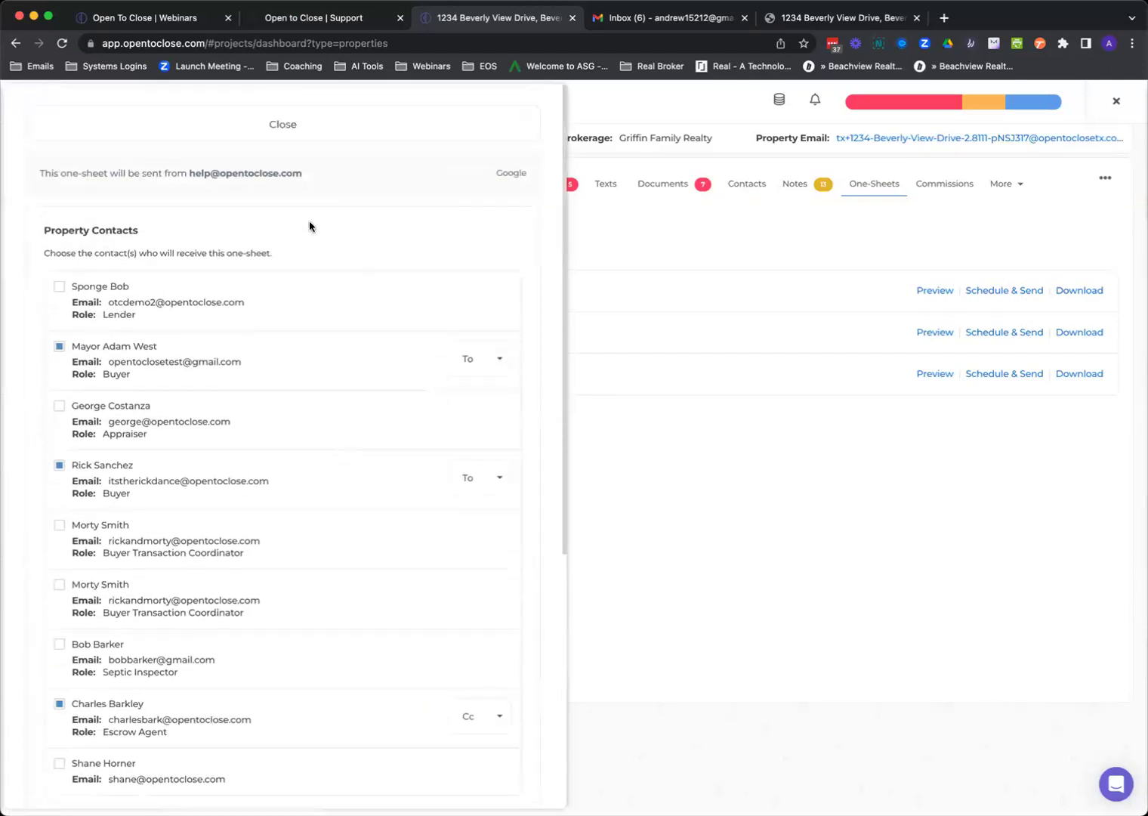
left_click(305, 122)
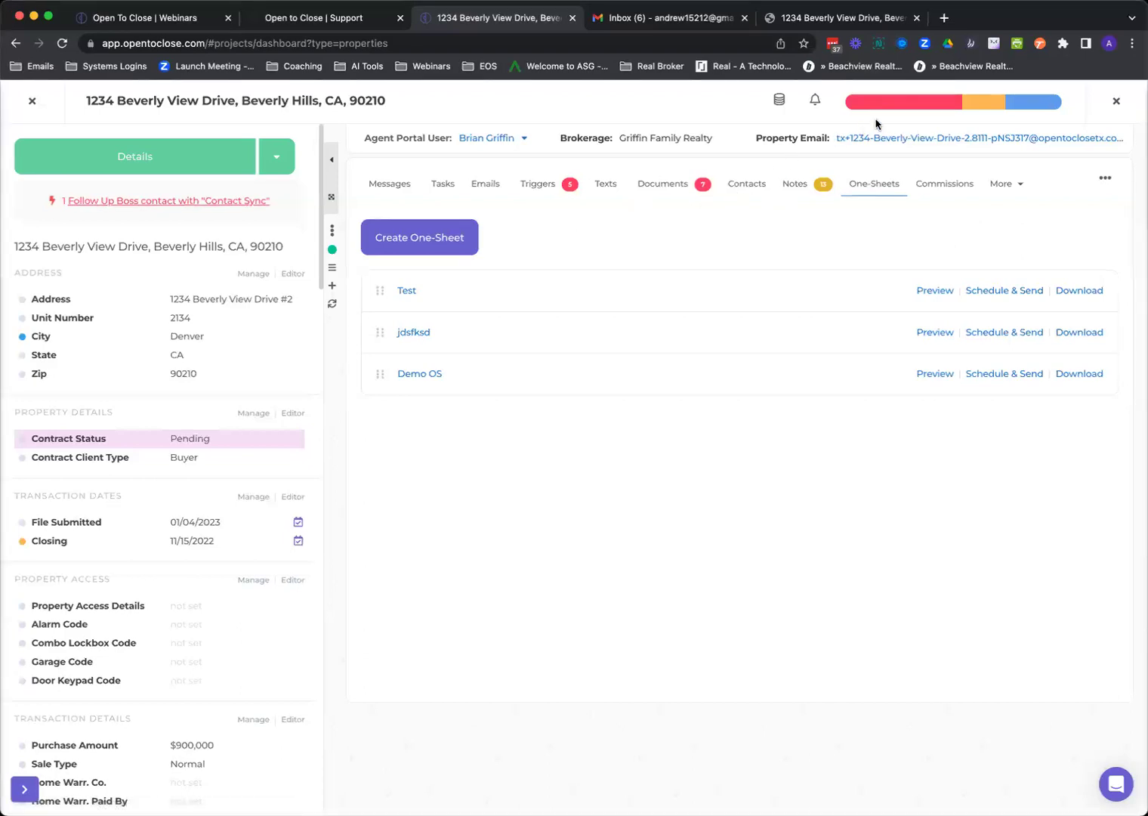
Check the property's prioritised triggers, then show its Documents tab with TEST MERGE and Contract Docs.
left_click(901, 106)
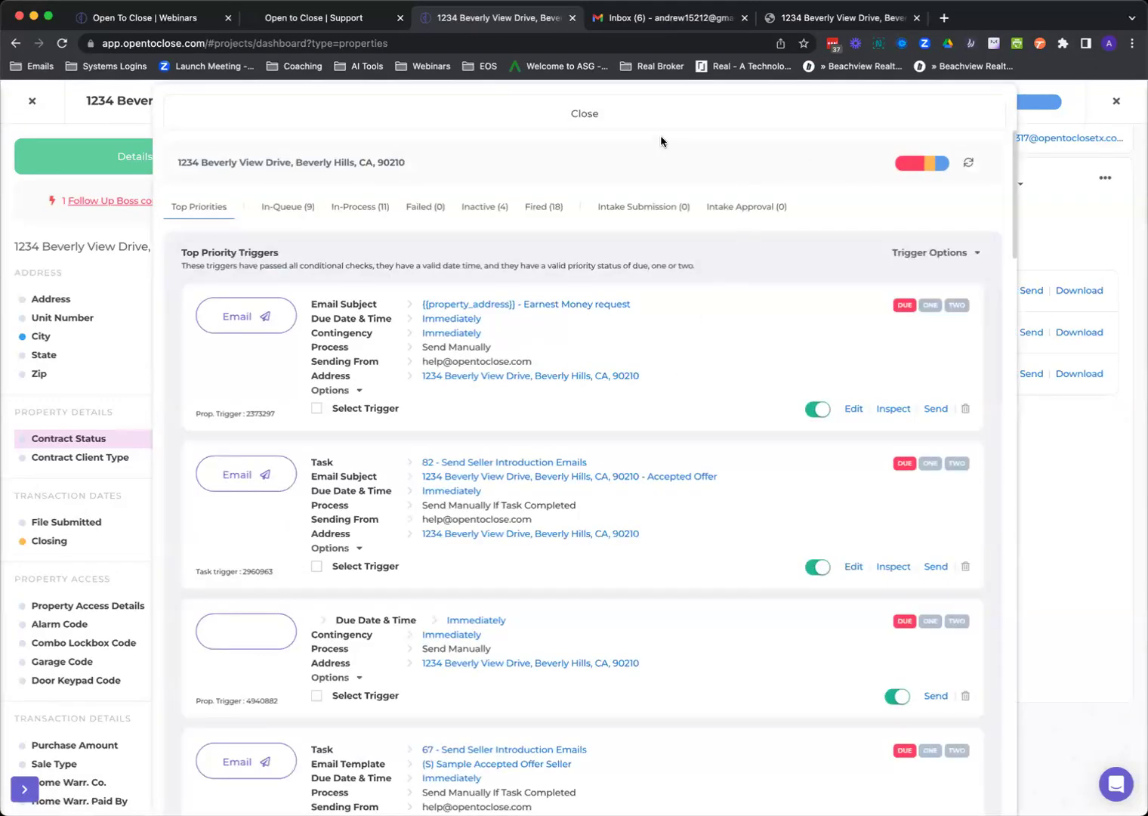
left_click(621, 122)
left_click(670, 185)
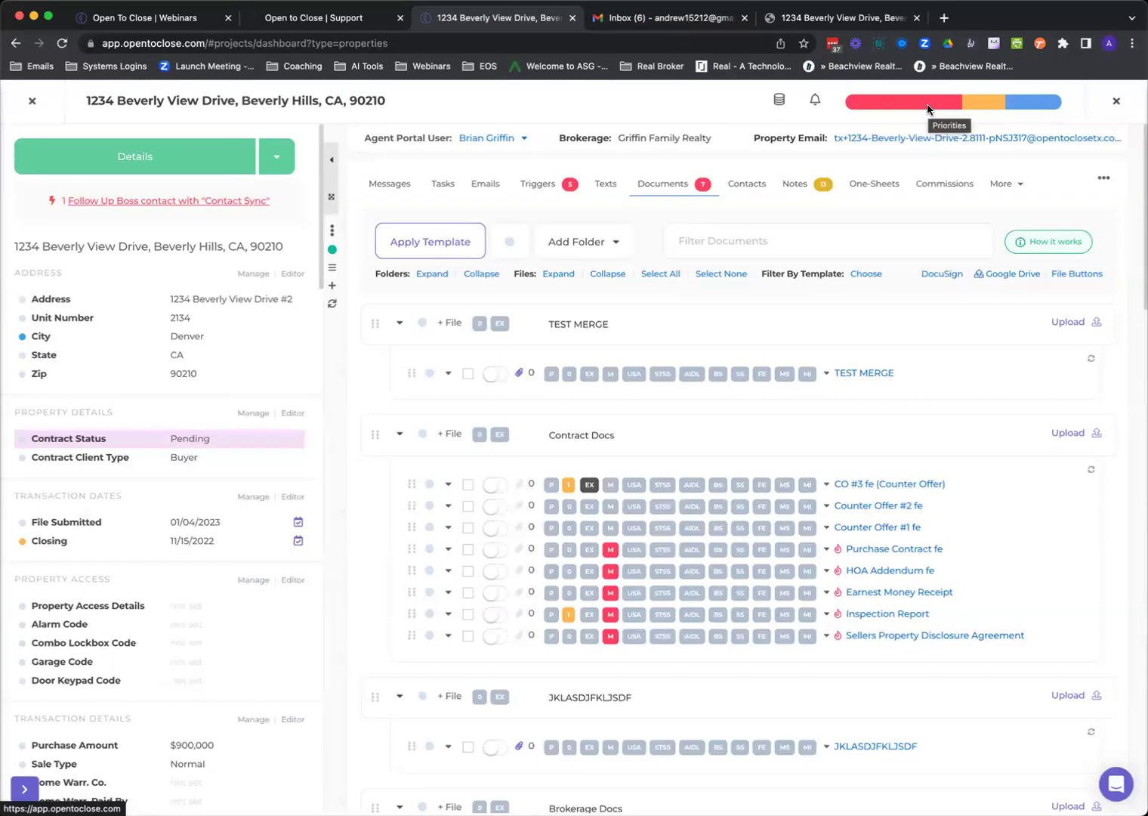
Flag CO #3 fe as HIGH priority, exclude Counter Offer #2 fe, and check the priority overview.
left_click(552, 487)
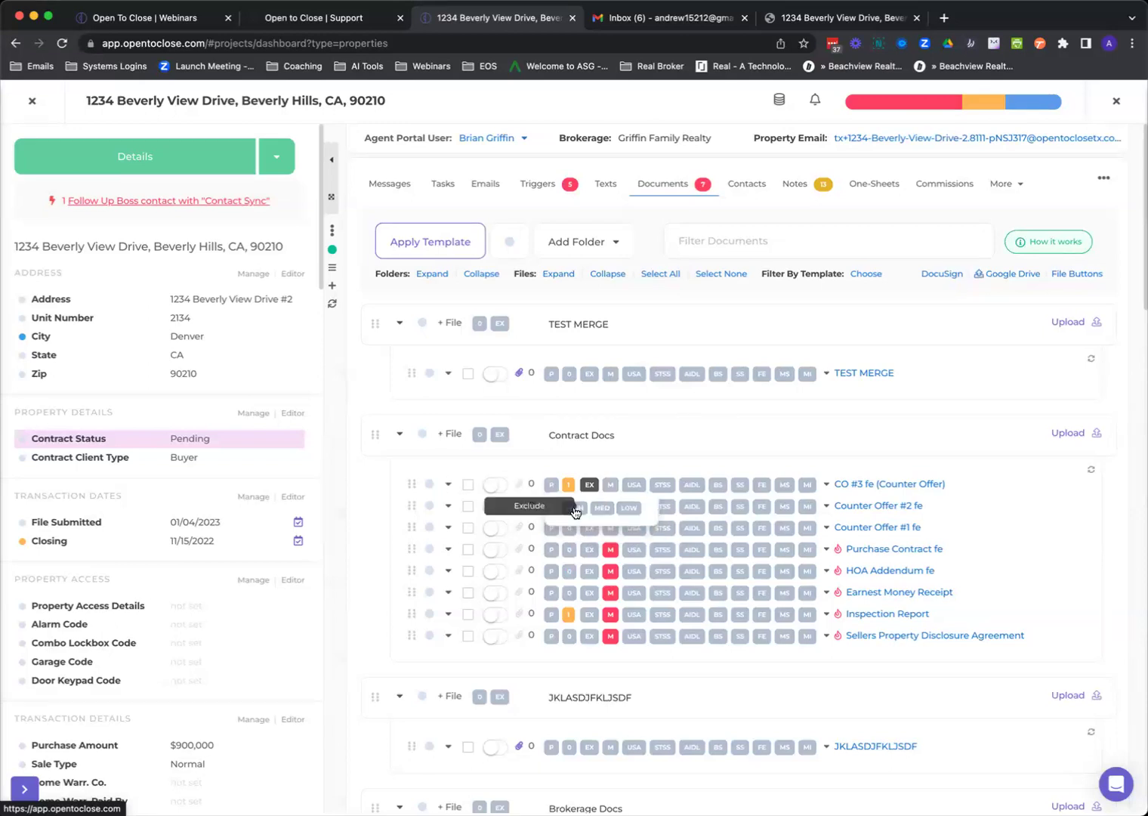
left_click(590, 506)
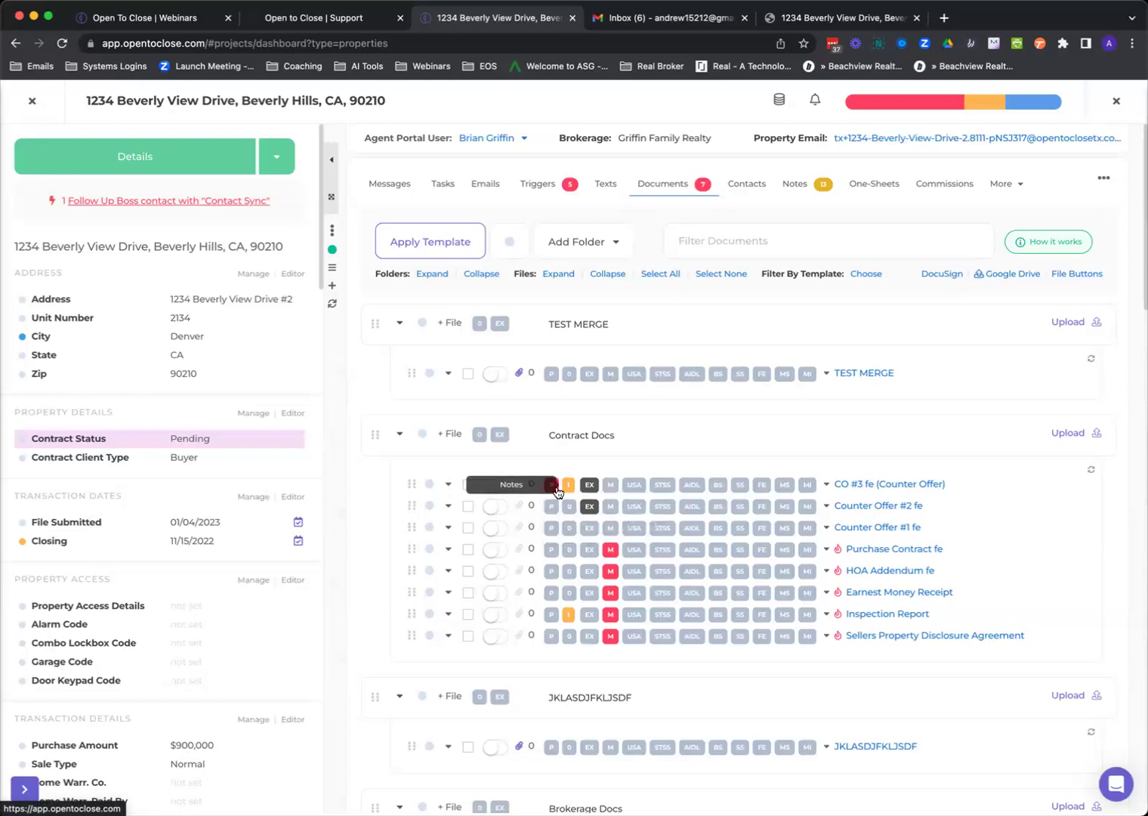
left_click(557, 489)
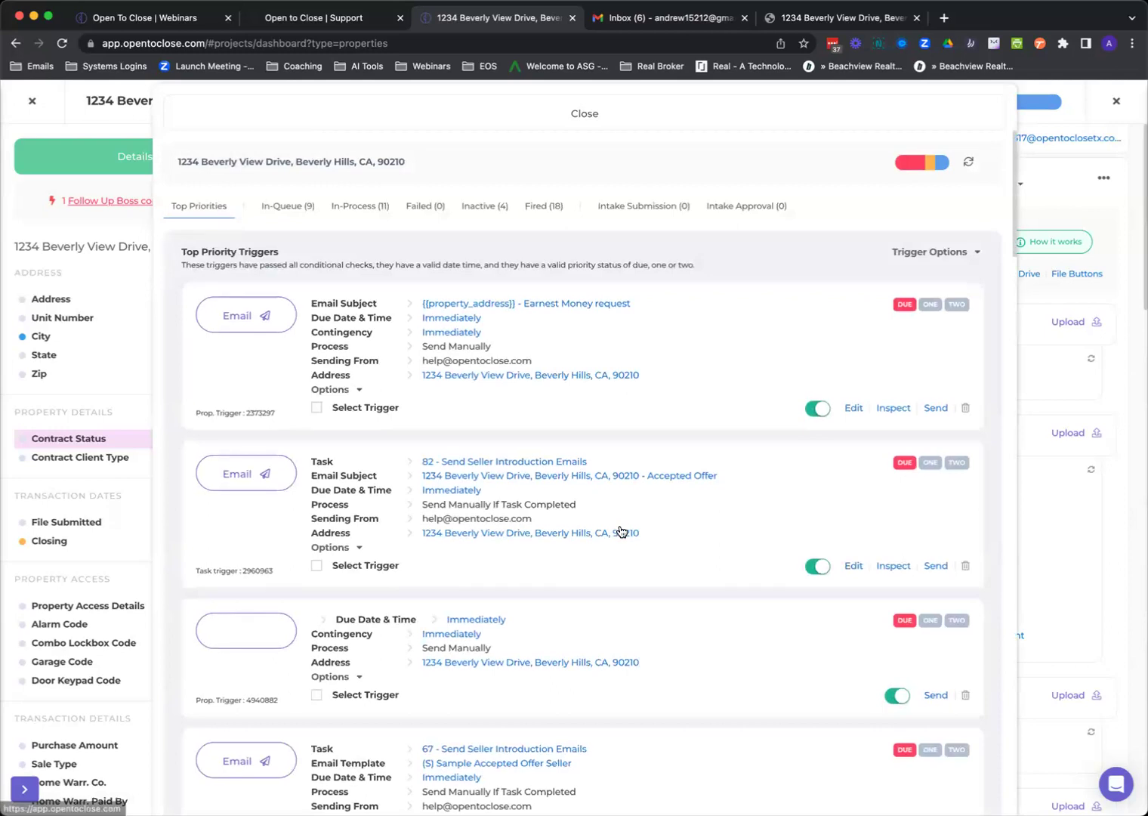
left_click(633, 129)
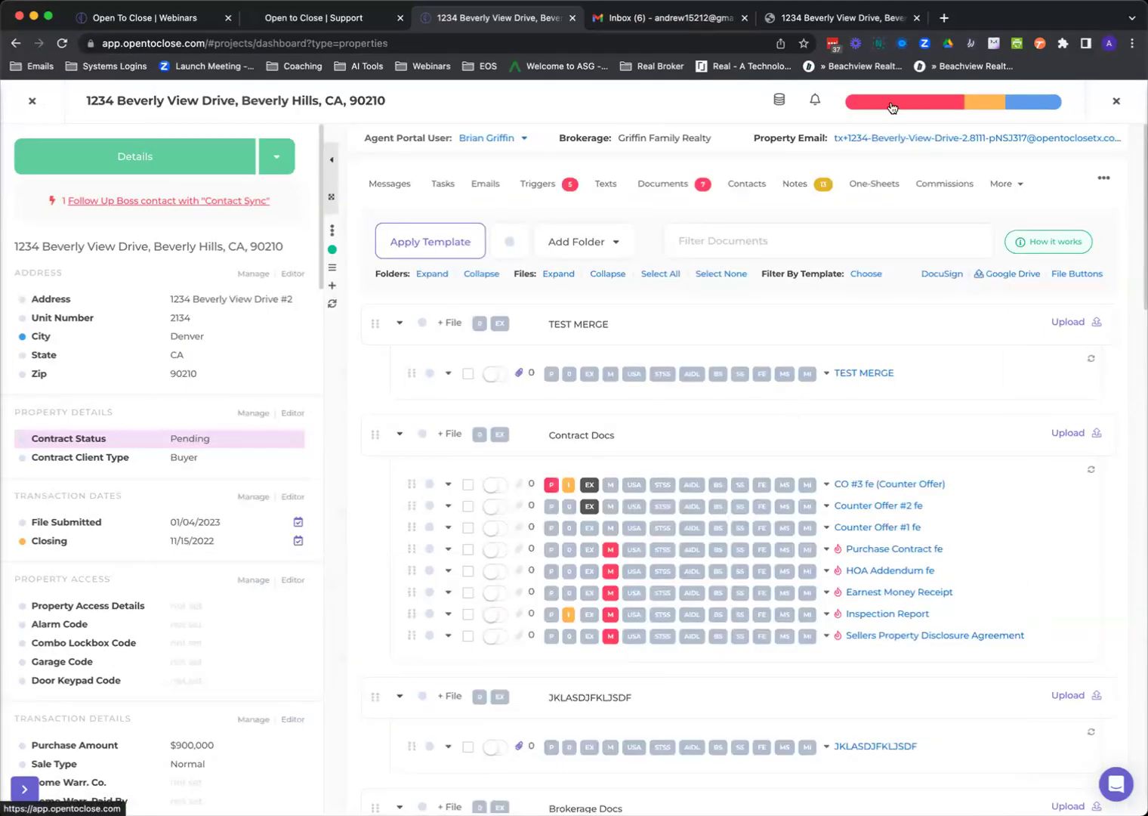
Reopen the priority overview, scroll through its fields, and close it back to Contract Docs.
left_click(891, 104)
scroll(688, 347, "down", 10)
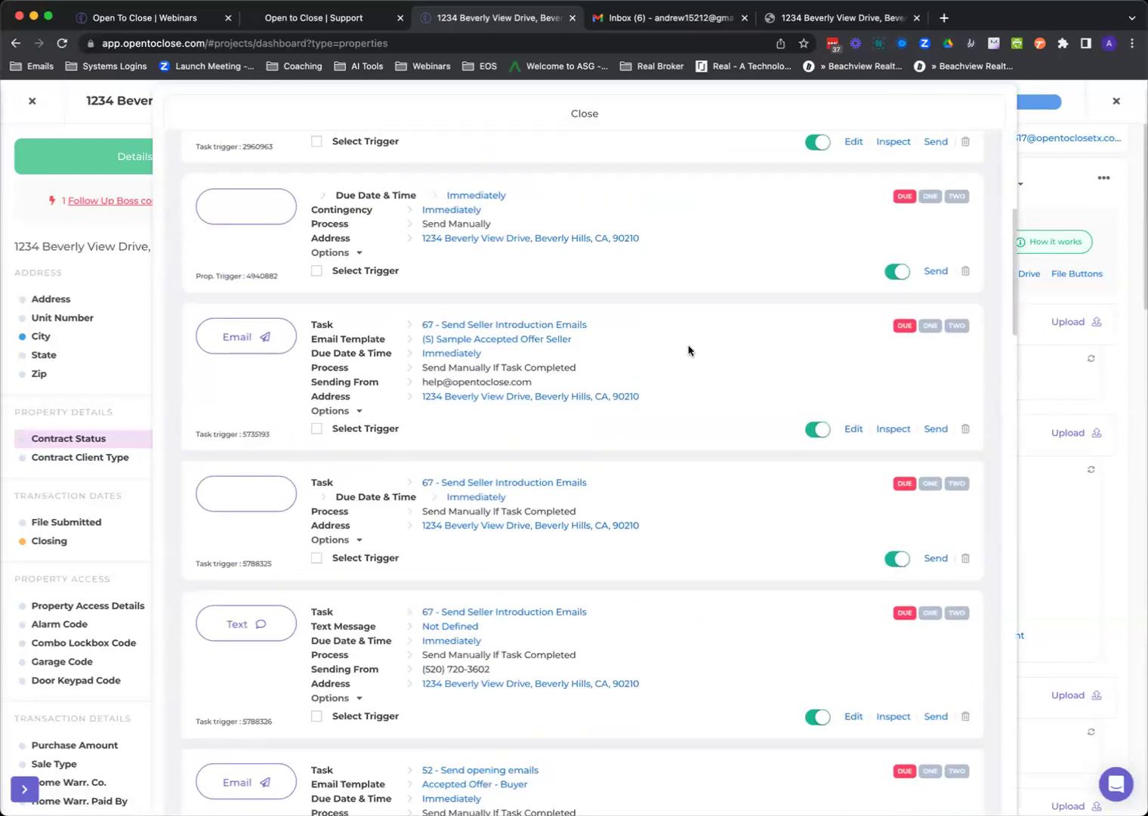
scroll(660, 479, "down", 10)
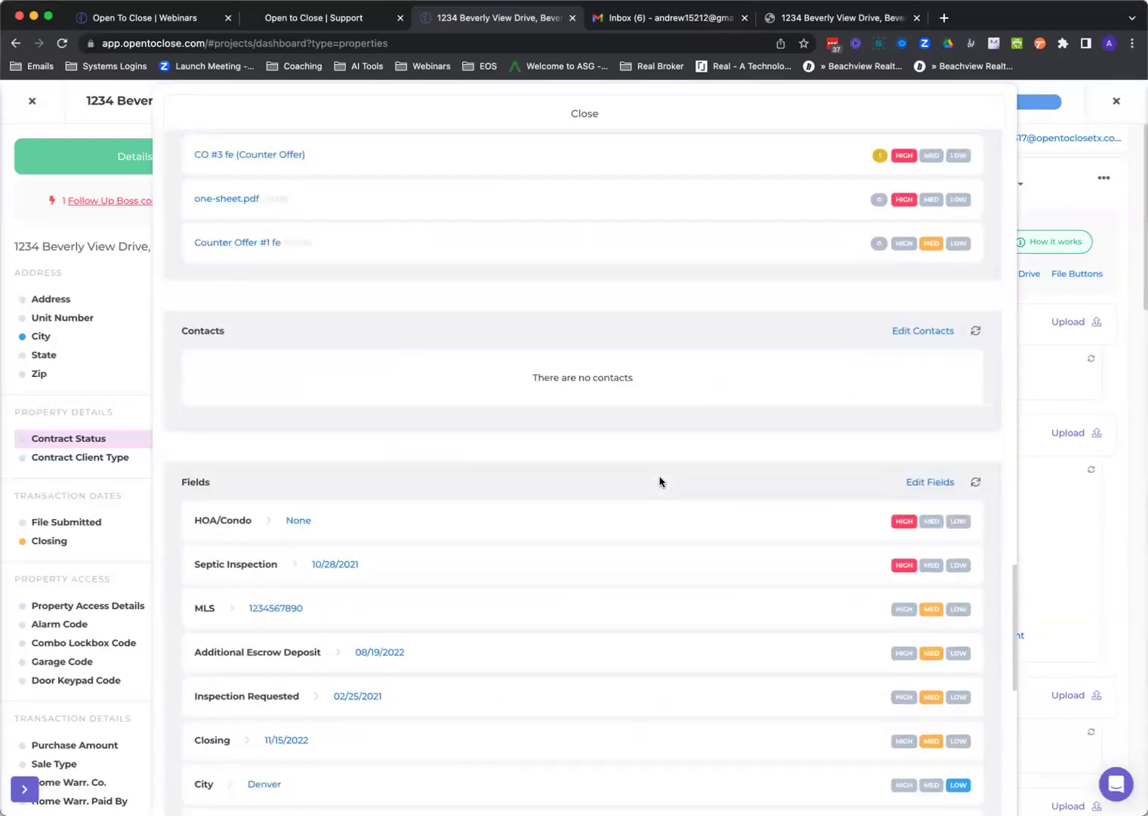
scroll(660, 481, "up", 5)
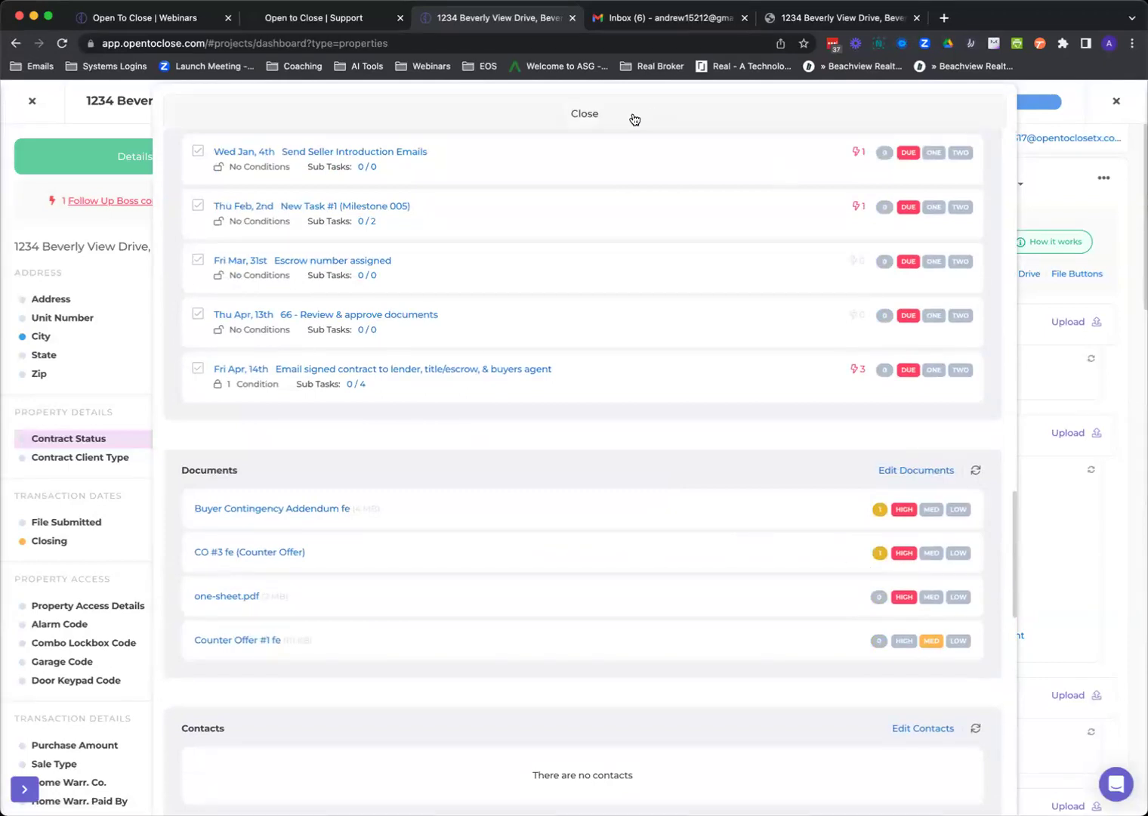
scroll(317, 566, "down", 5)
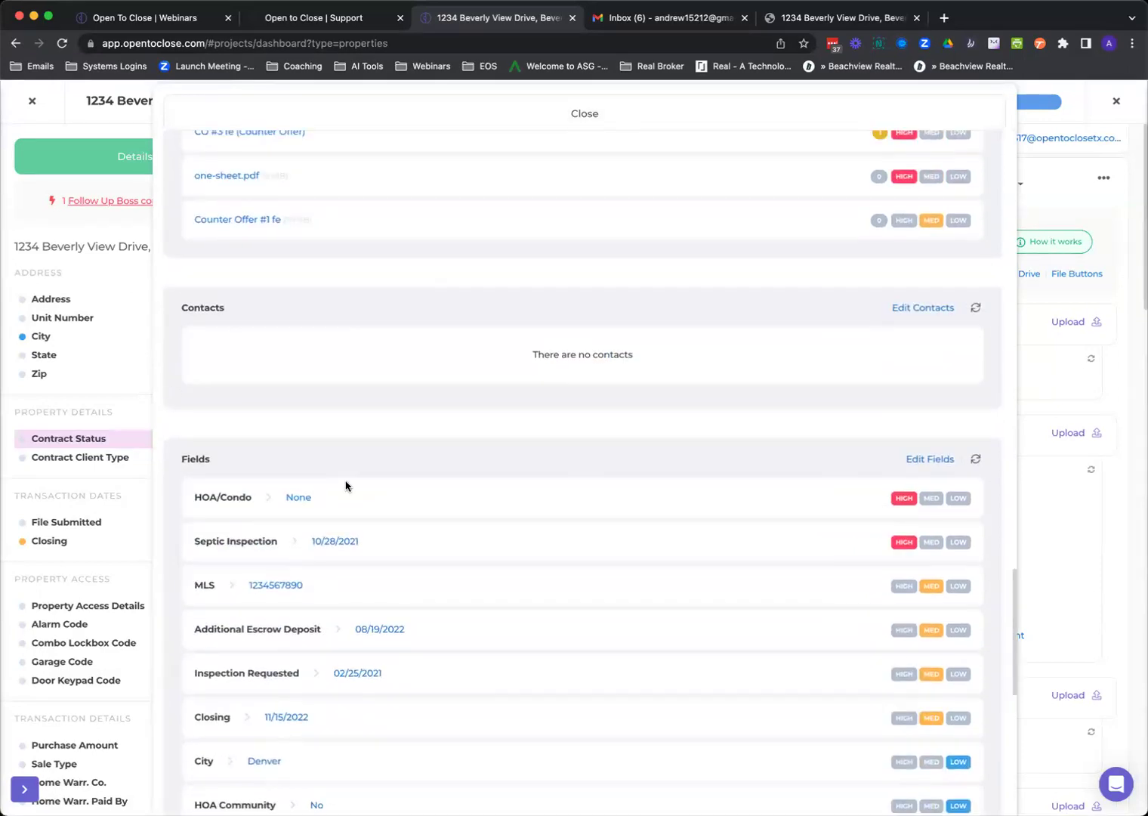
scroll(347, 499, "down", 8)
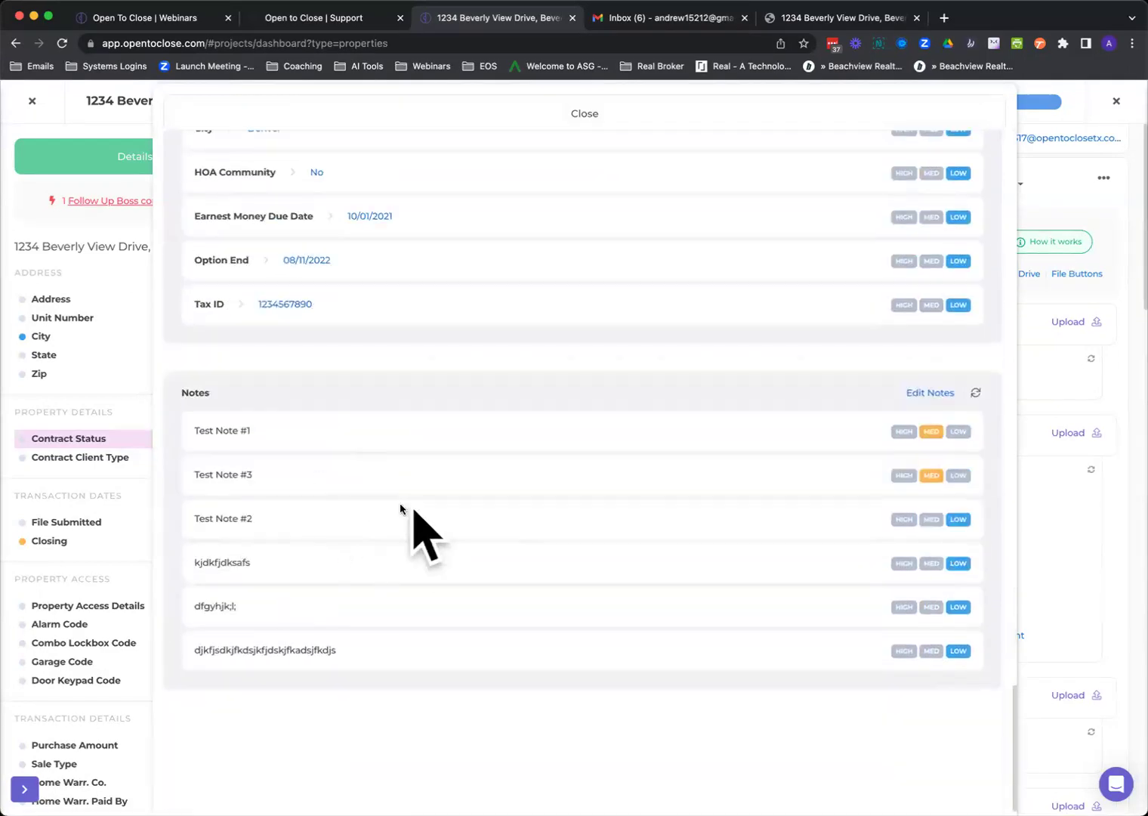
left_click(586, 117)
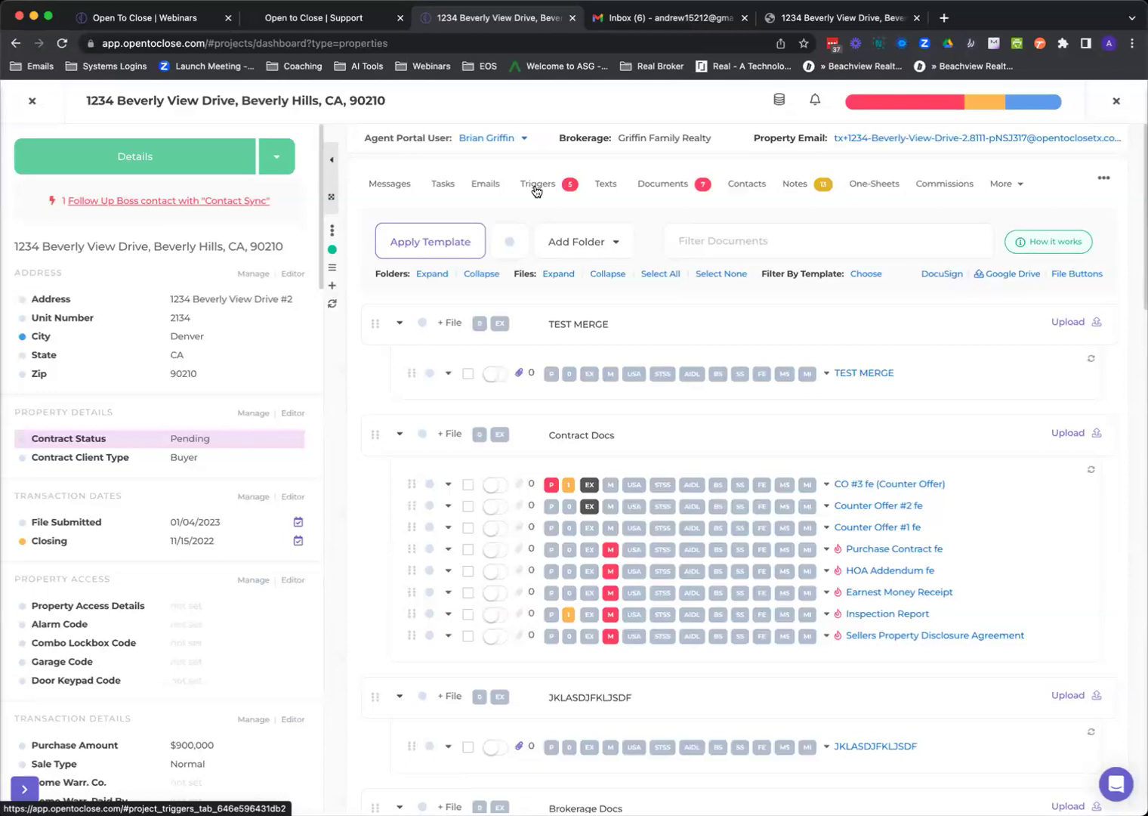
Show the Ready To Go triggers and expand the Accepted Offer Buyer Email trigger's Buyer condition and assets.
left_click(536, 188)
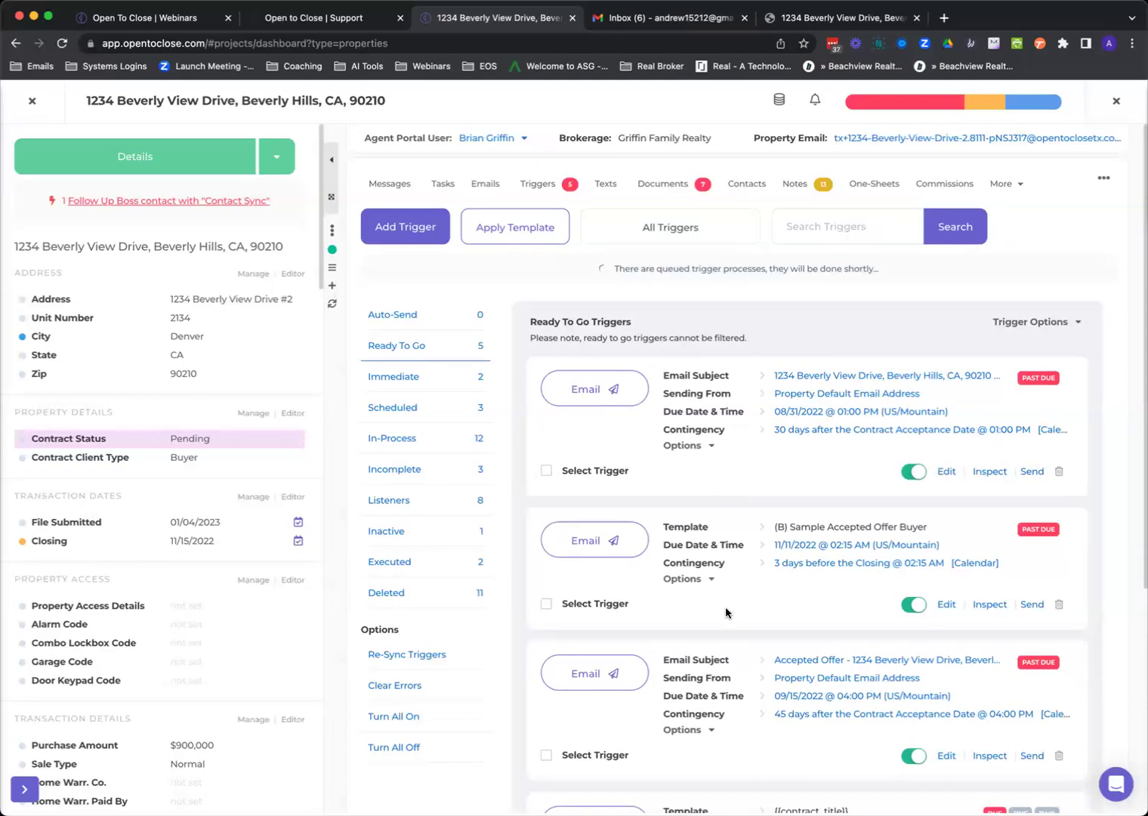
scroll(725, 665, "down", 2)
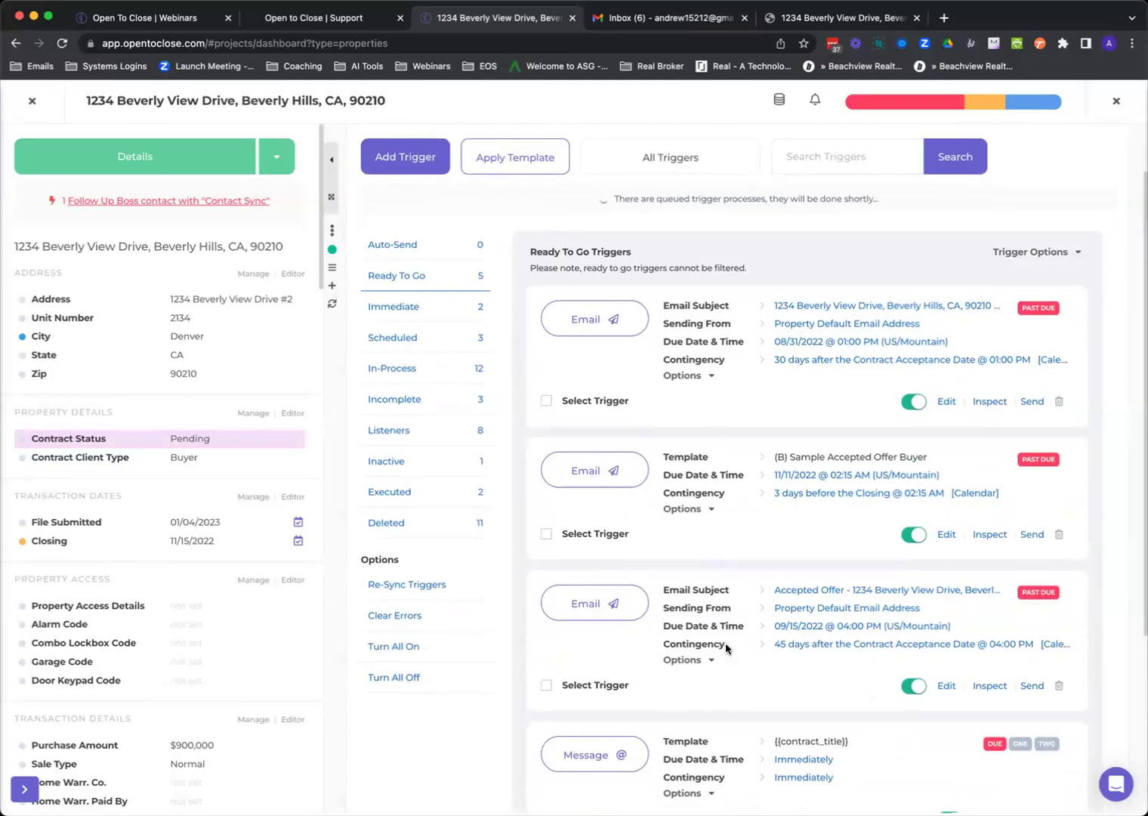
scroll(726, 648, "down", 2)
scroll(726, 648, "up", 4)
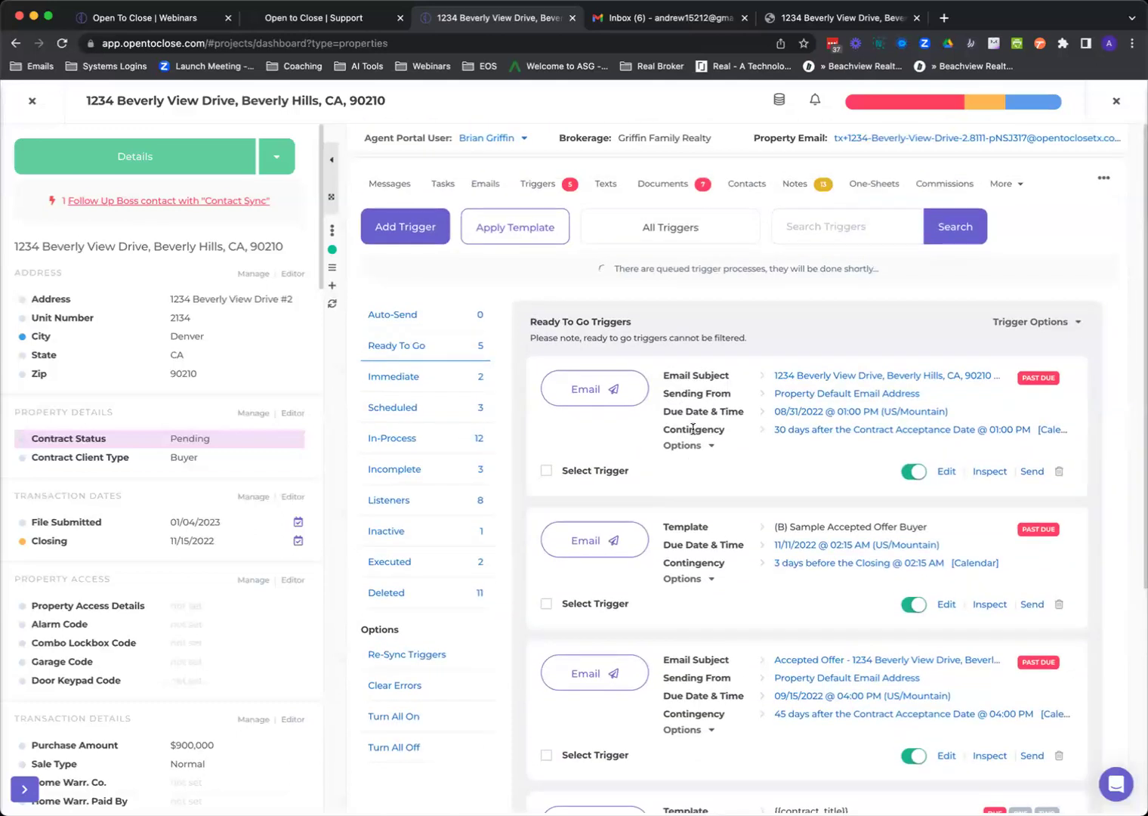
left_click(684, 448)
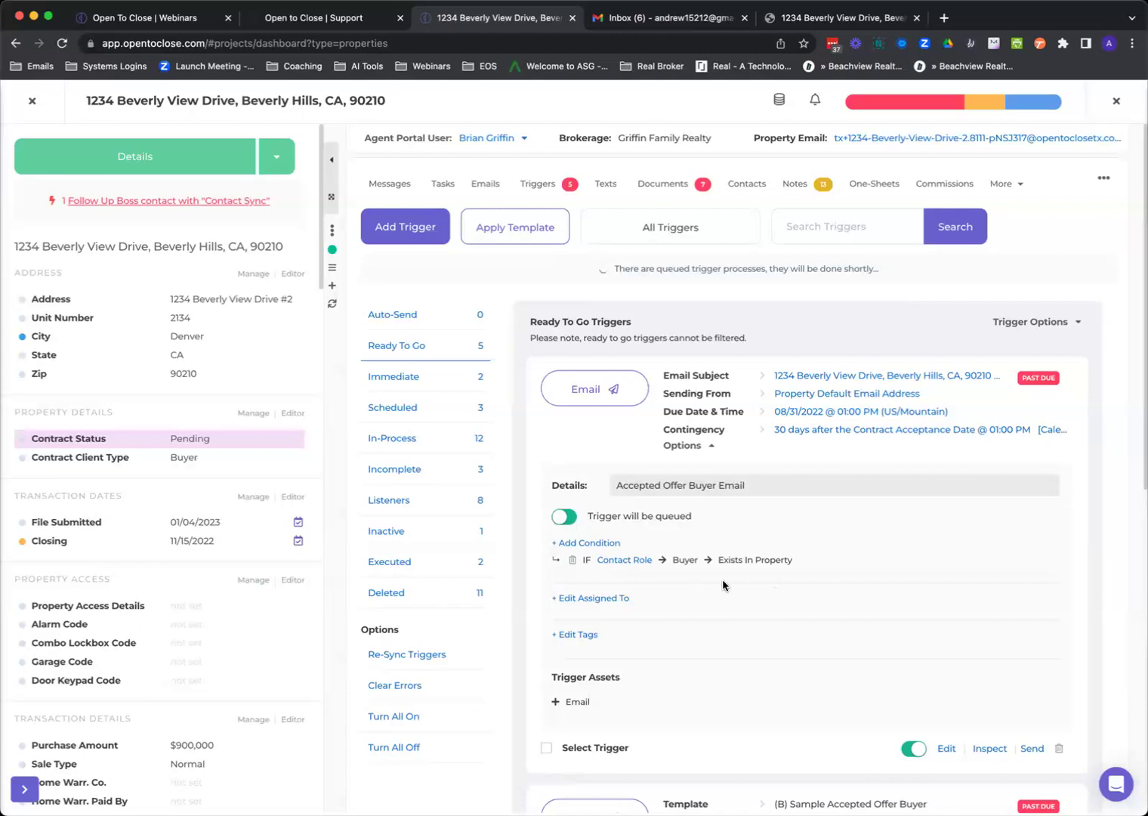
Show the In-Process triggers and expand the inspection text and Template Trigger XYZ cards.
left_click(398, 443)
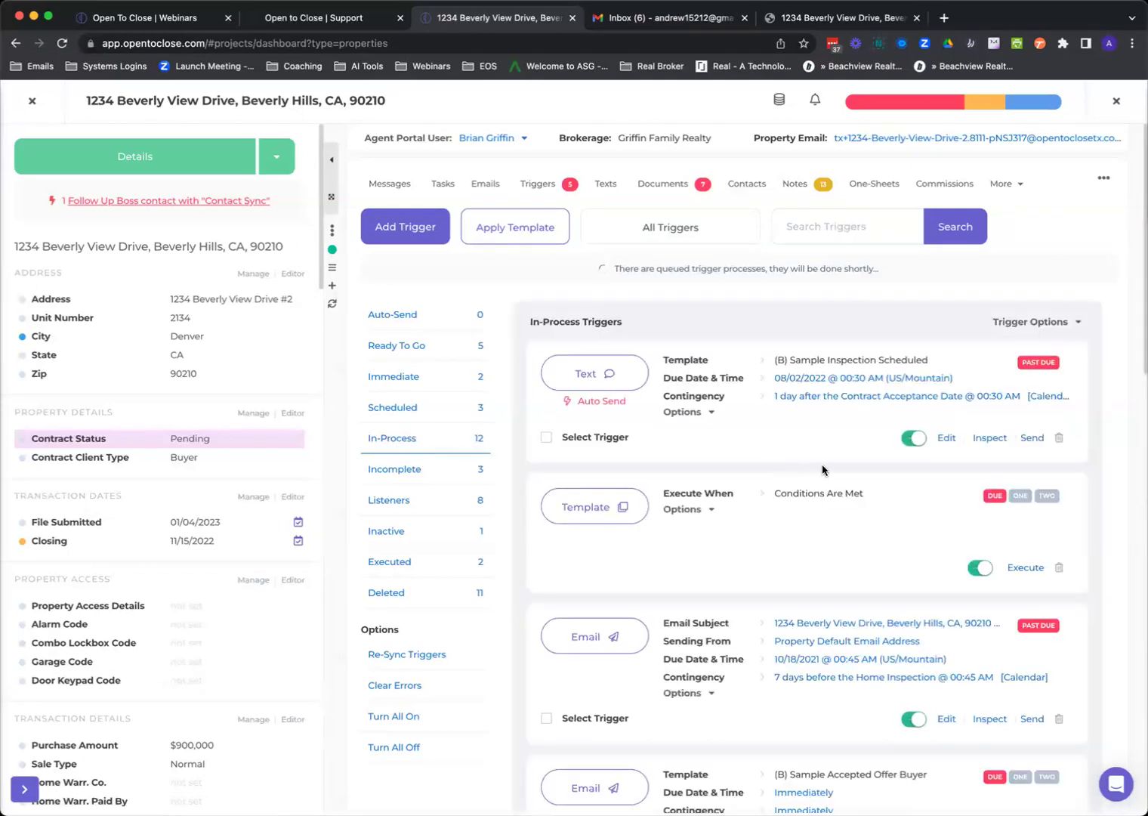
left_click(671, 413)
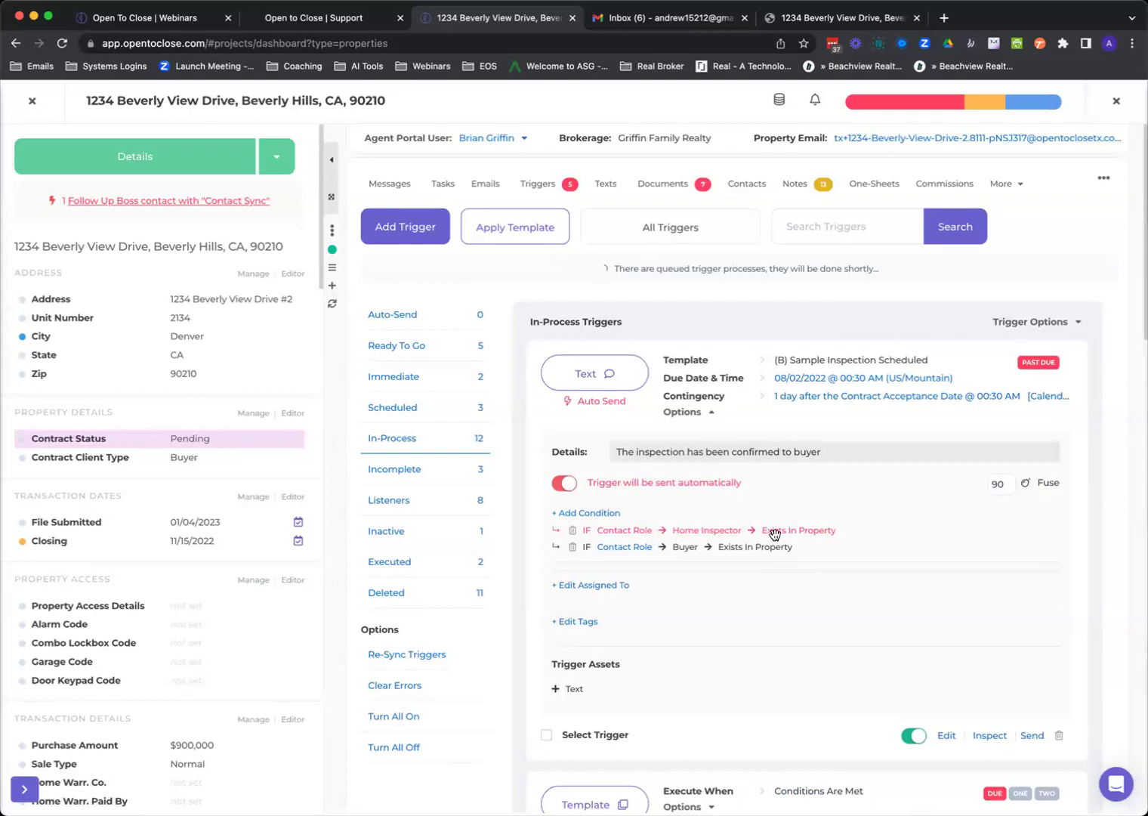
scroll(774, 534, "down", 2)
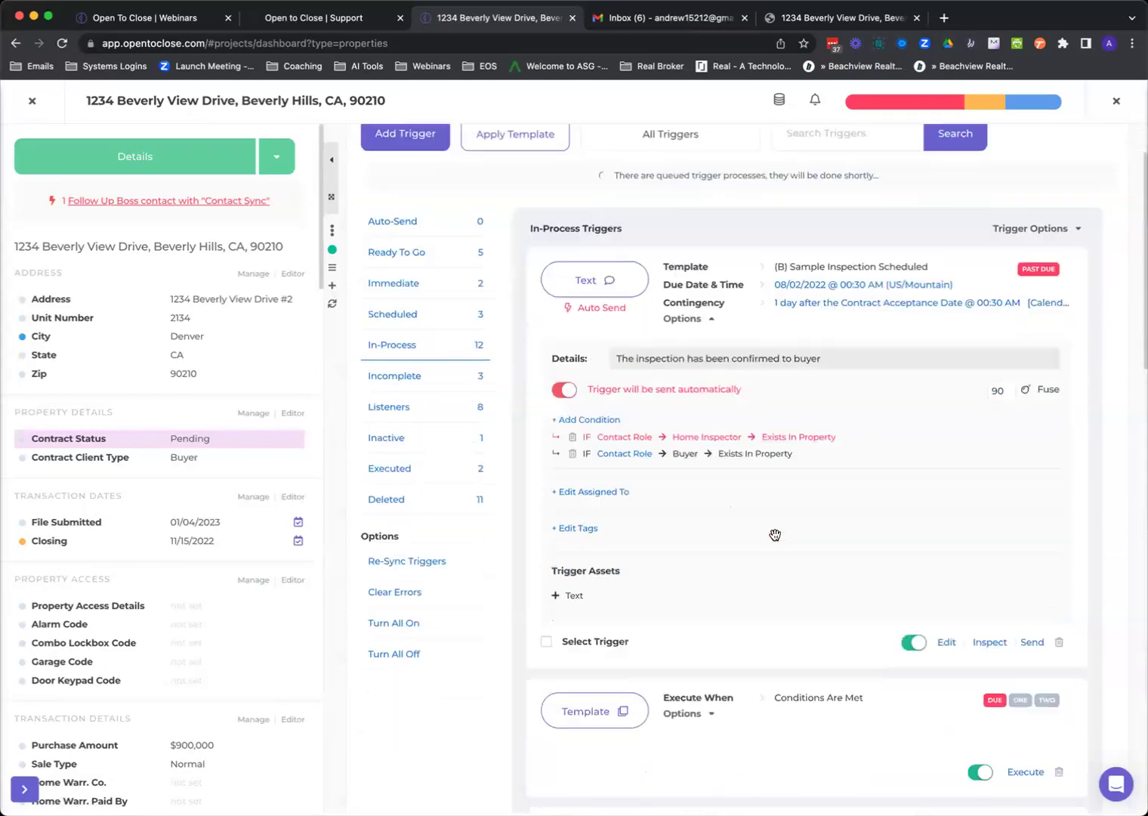
left_click(682, 687)
Expand the email trigger conditioned on Contract Status equal to Peanut Butter and bring up the Contract Status editor.
scroll(681, 683, "down", 3)
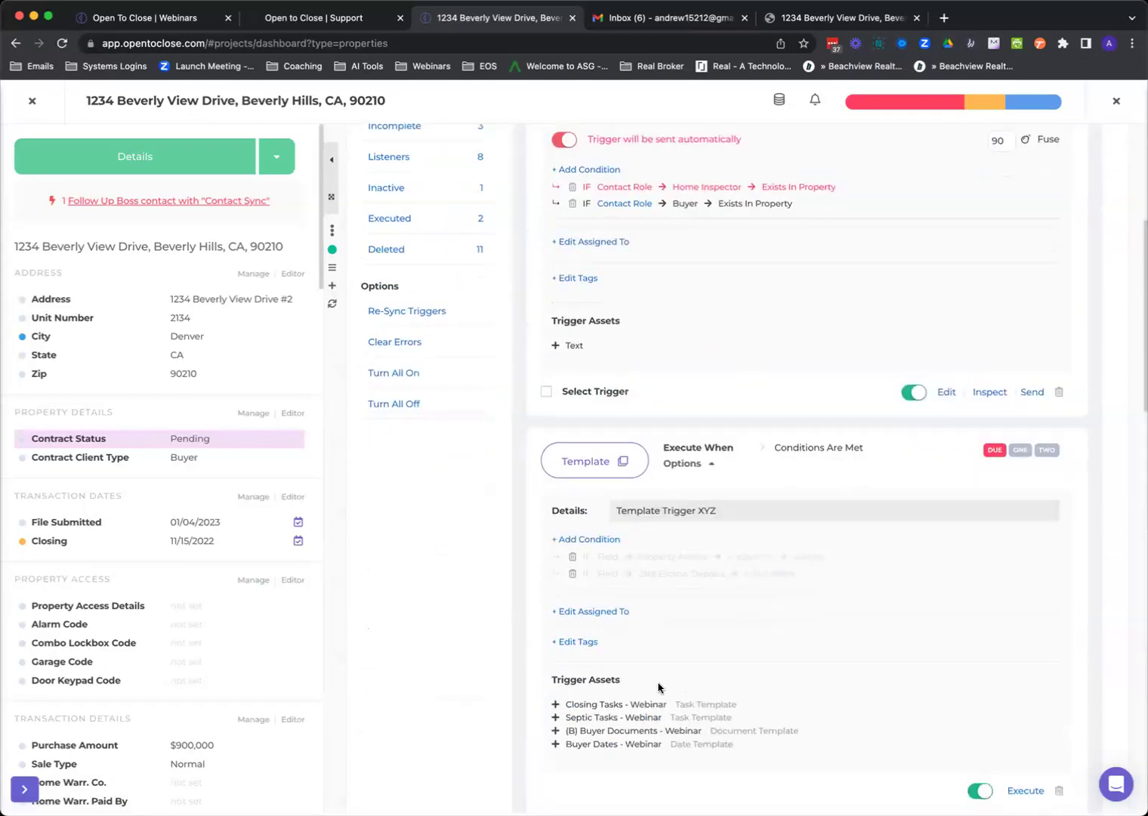
scroll(657, 665, "down", 5)
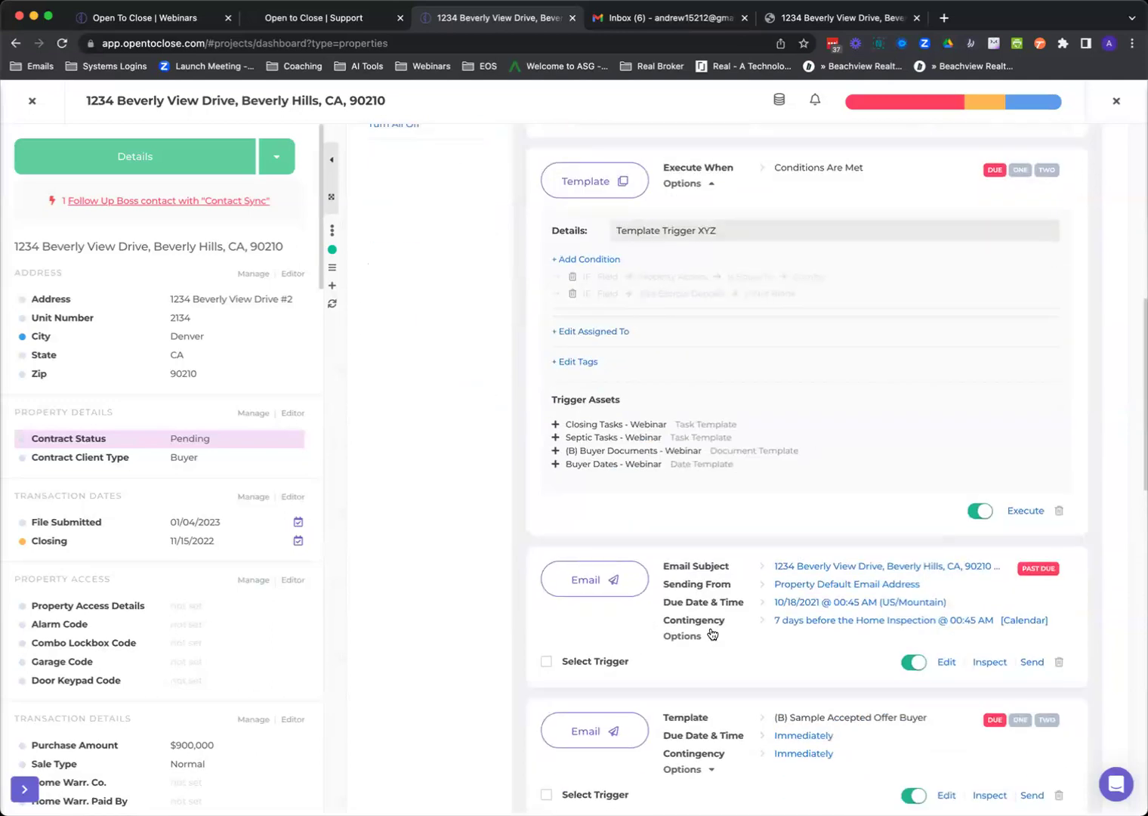
left_click(704, 635)
scroll(705, 635, "down", 4)
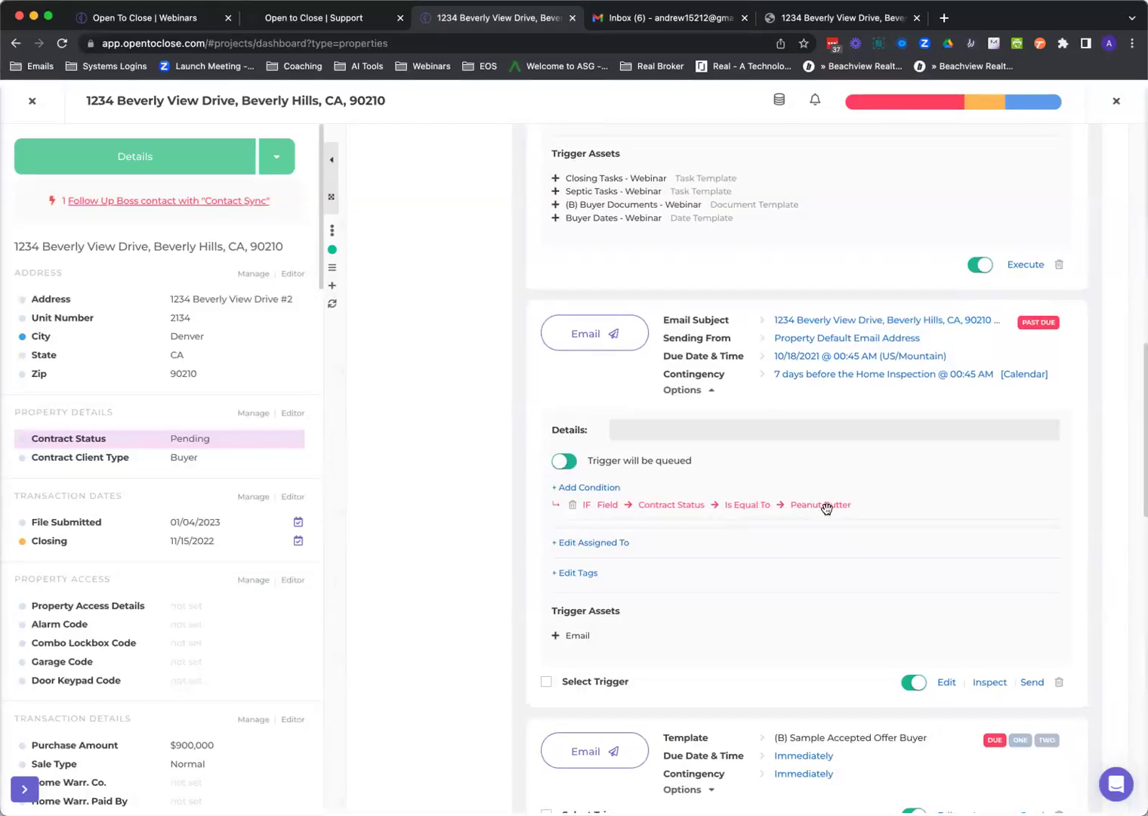
left_click(208, 438)
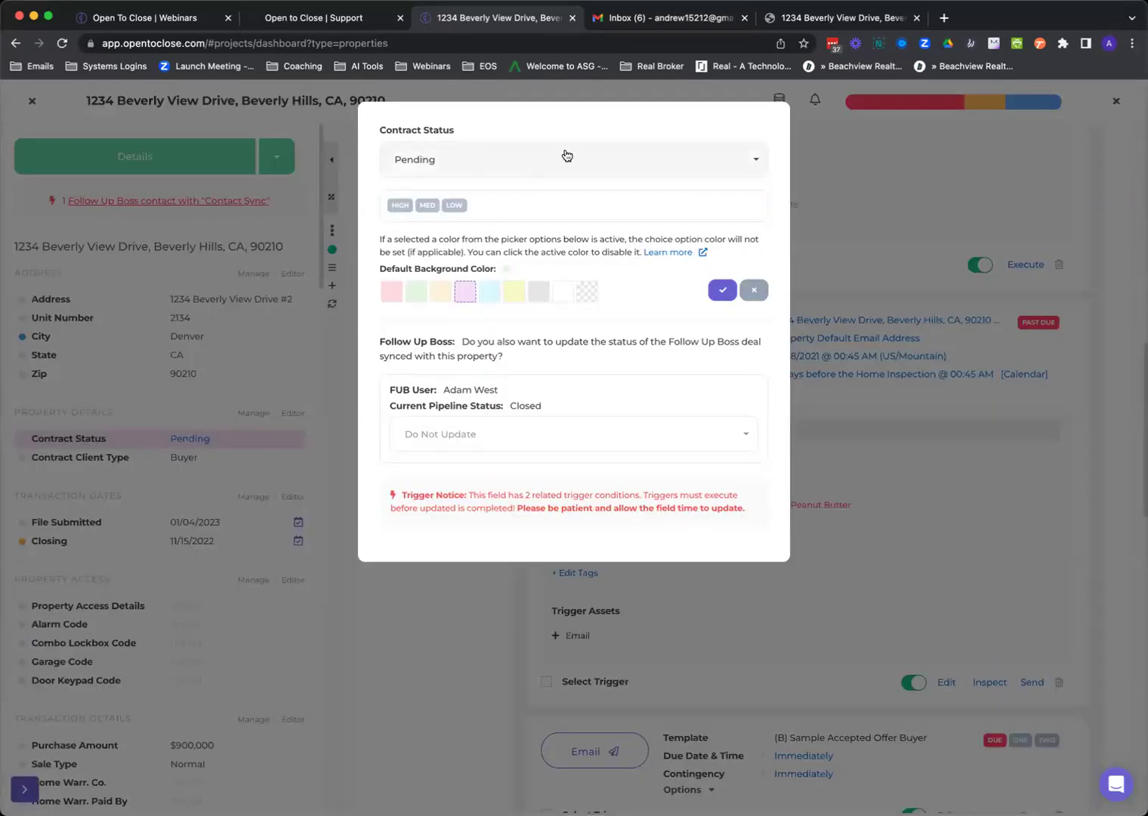
Change Contract Status from Pending to Peanut Butter, save it, and dismiss the status-change dialog.
left_click(832, 212)
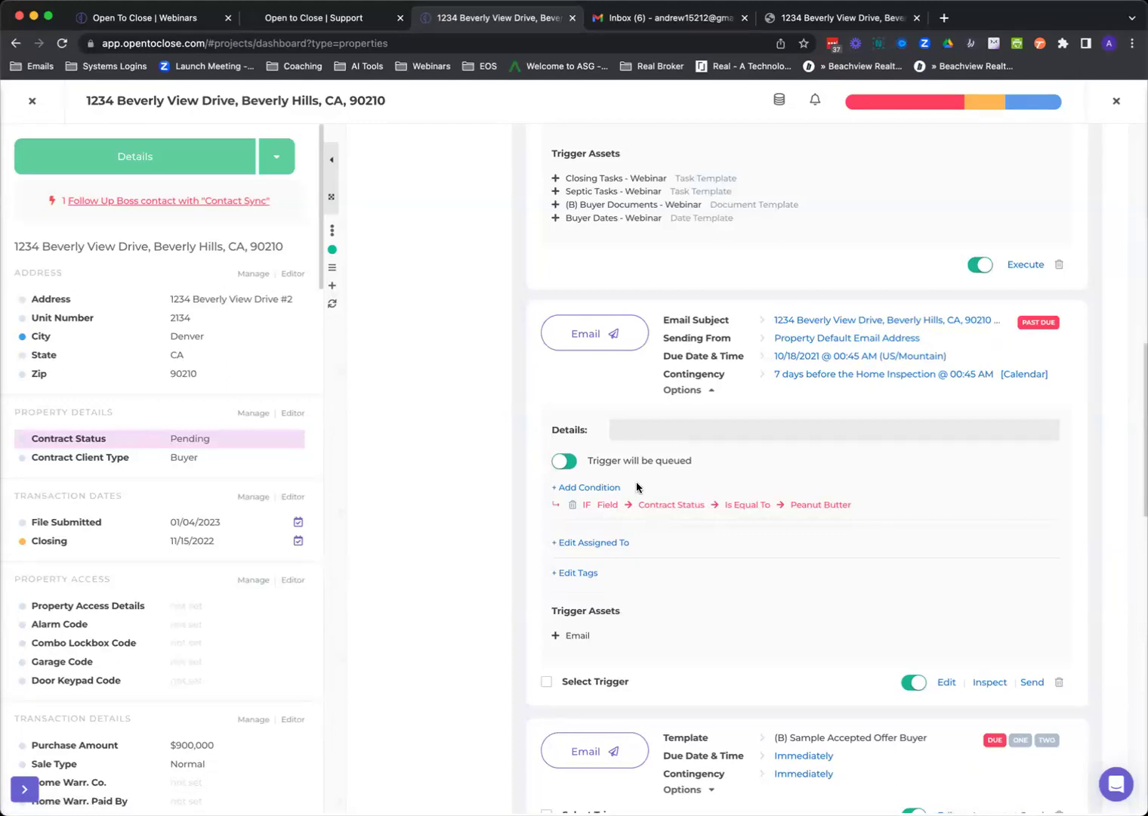
left_click(195, 438)
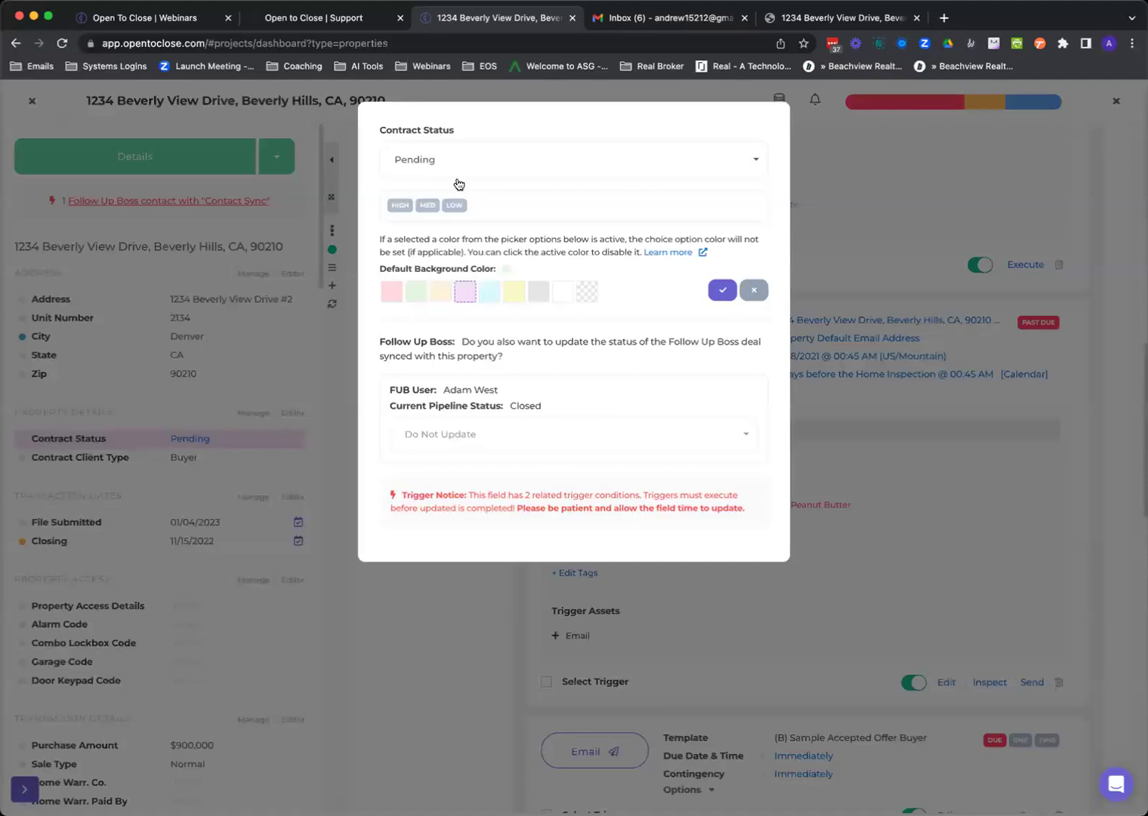
left_click(457, 168)
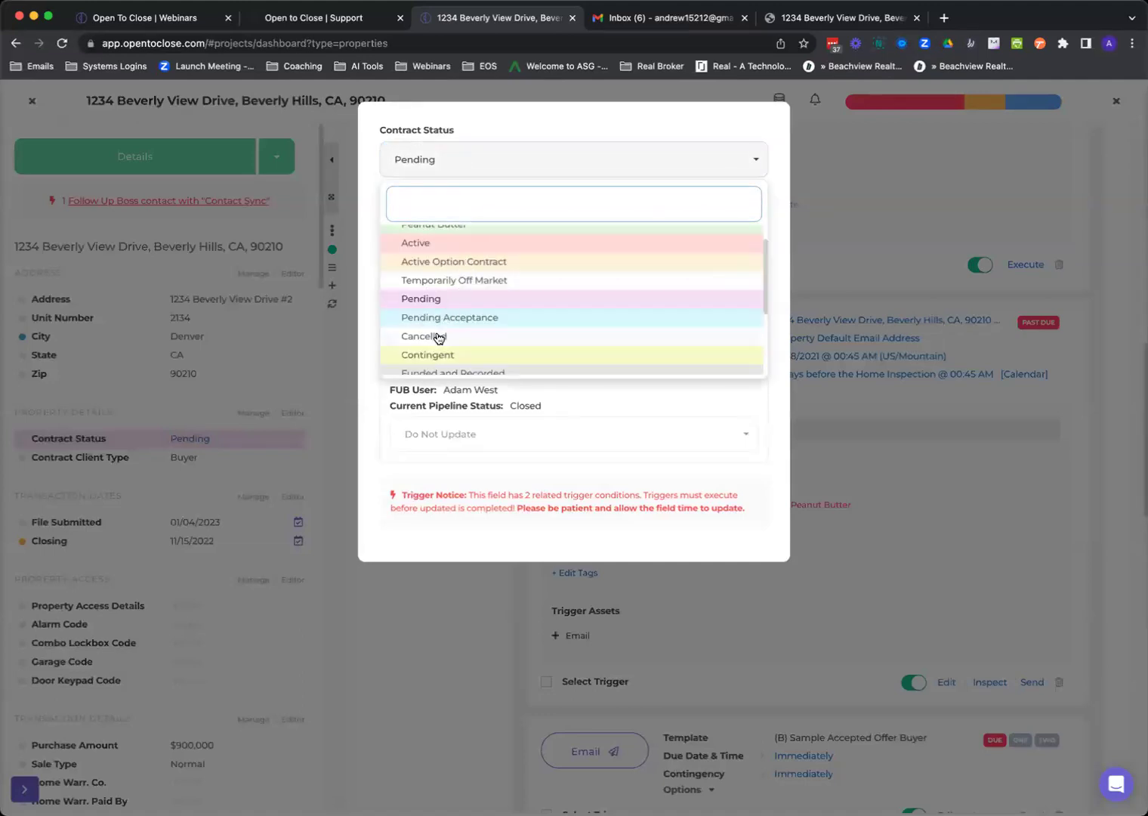
scroll(438, 336, "down", 2)
scroll(442, 340, "up", 5)
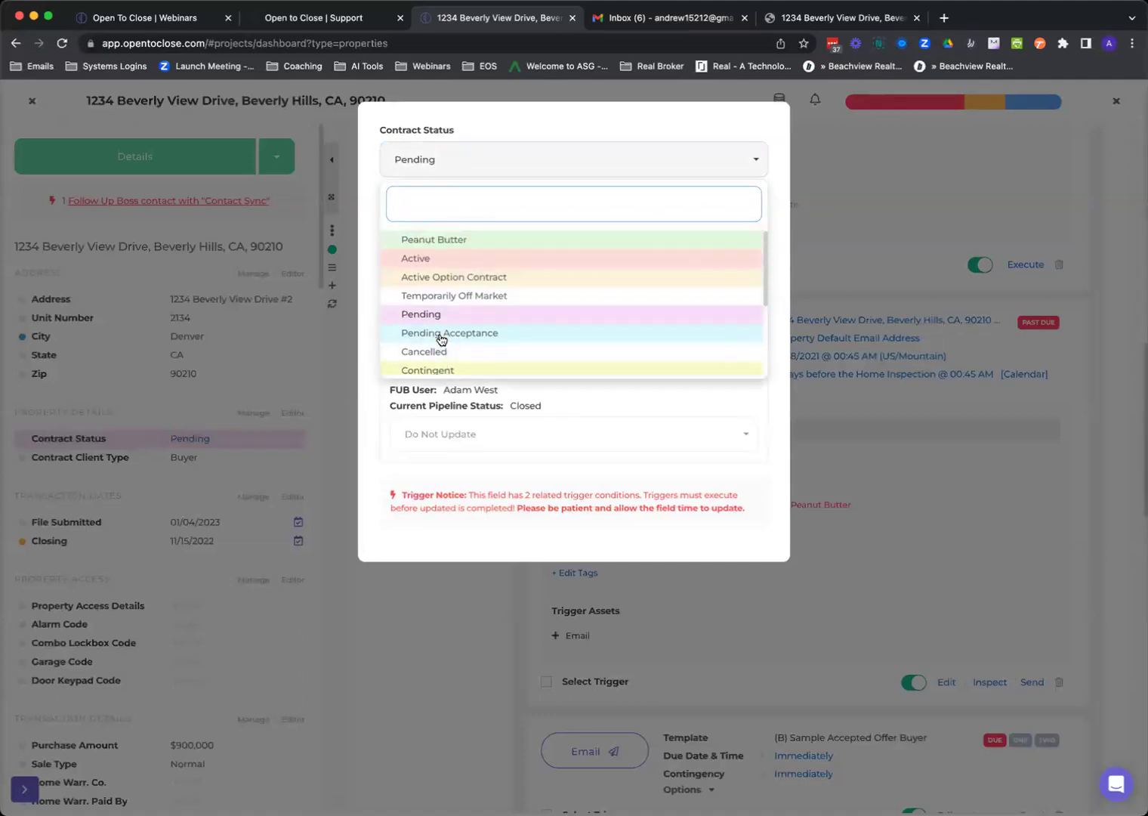
left_click(447, 250)
left_click(721, 292)
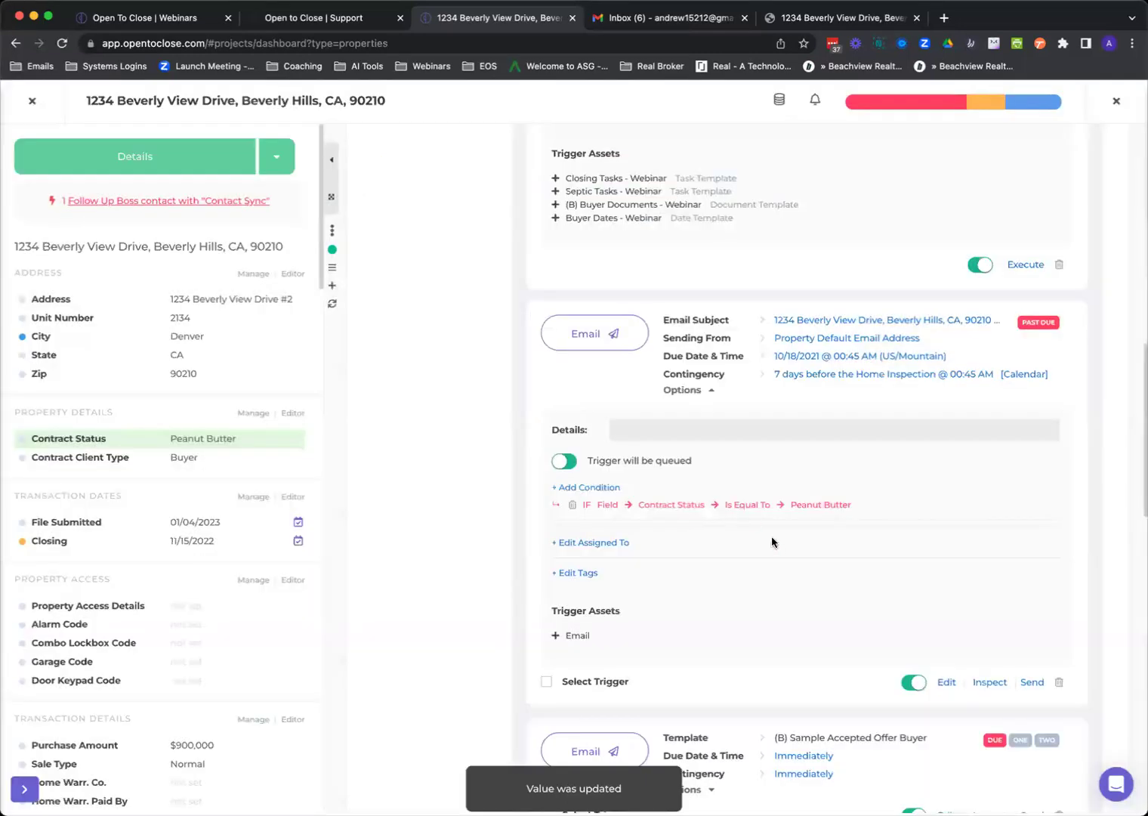
left_click(734, 486)
scroll(429, 301, "up", 10)
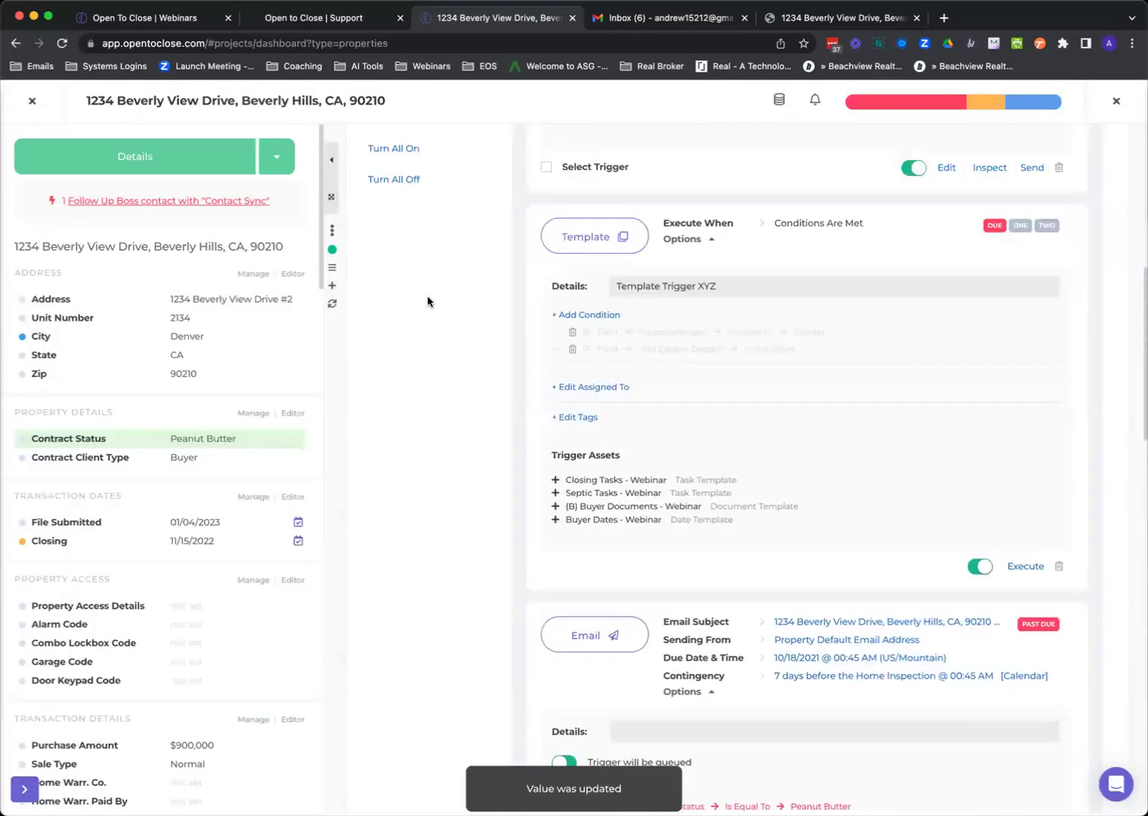
Show the six Ready To Go triggers and expand the first one's Contract Status Peanut Butter condition.
left_click(397, 347)
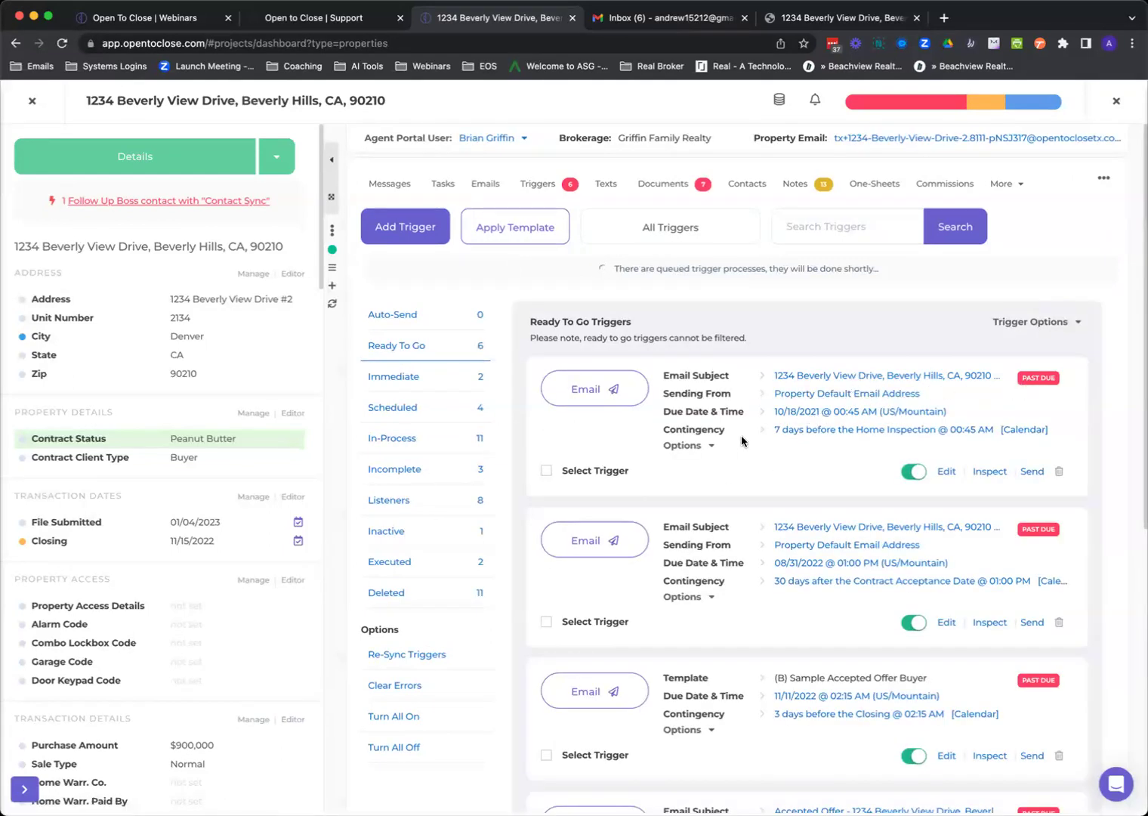
left_click(709, 446)
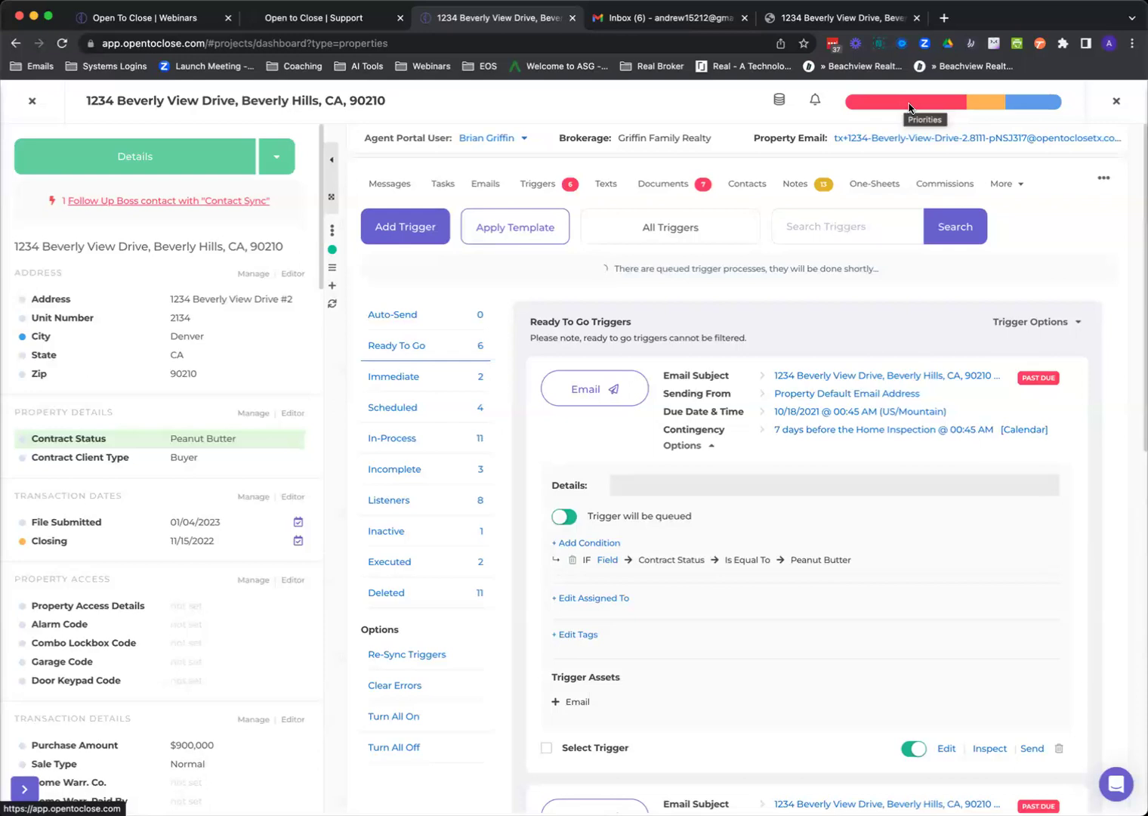
Start a new trigger, look over the Trigger Function Select options, and cancel without choosing one.
left_click(413, 228)
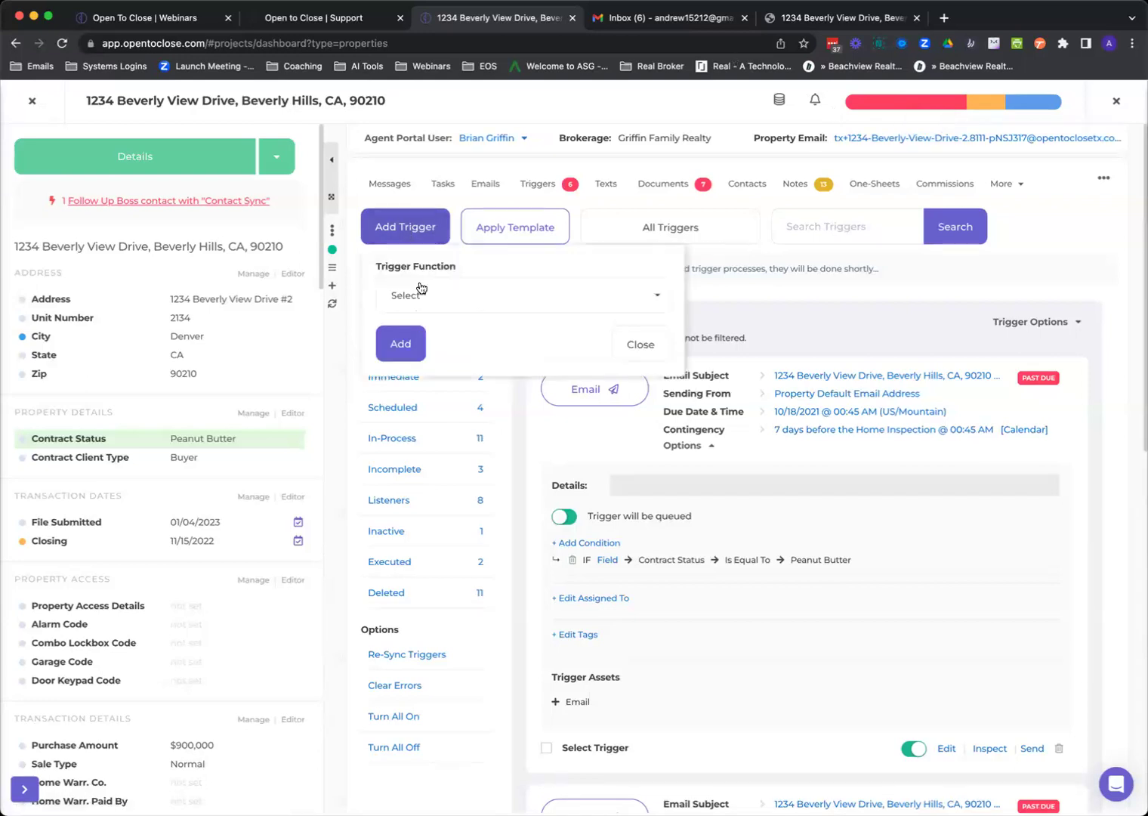
left_click(421, 291)
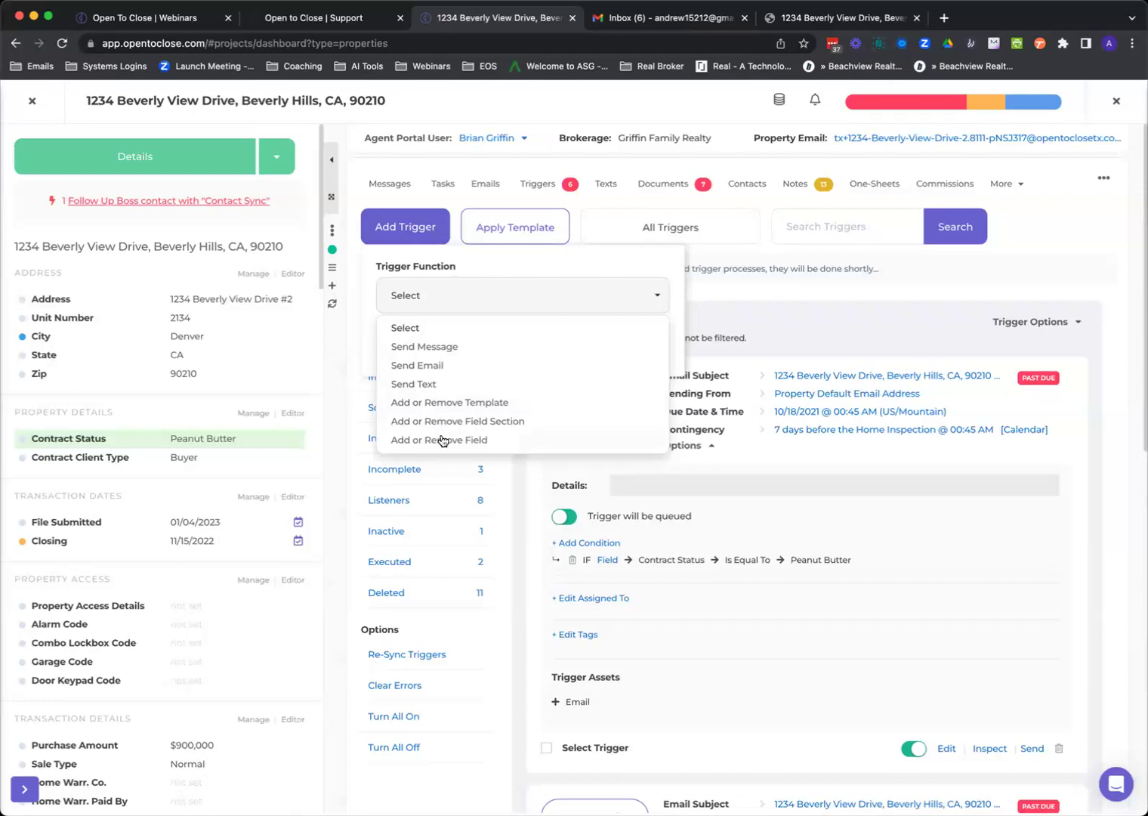
left_click(447, 303)
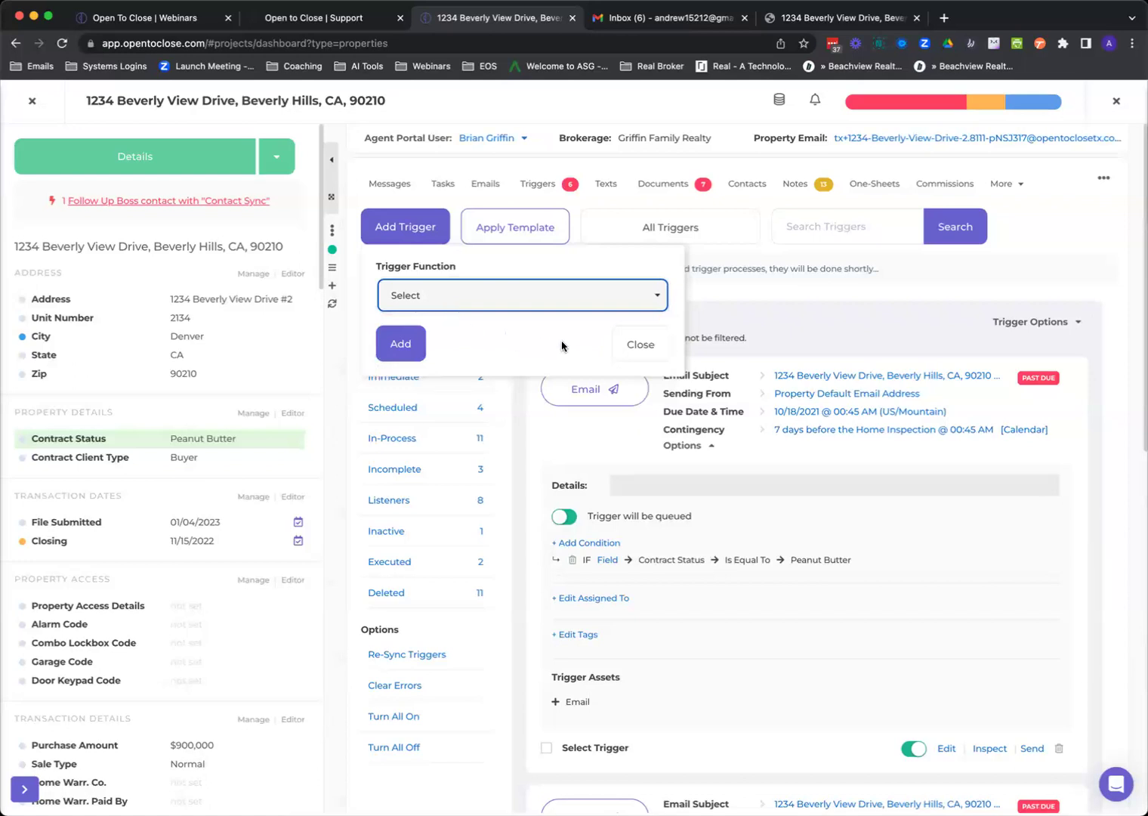
left_click(634, 346)
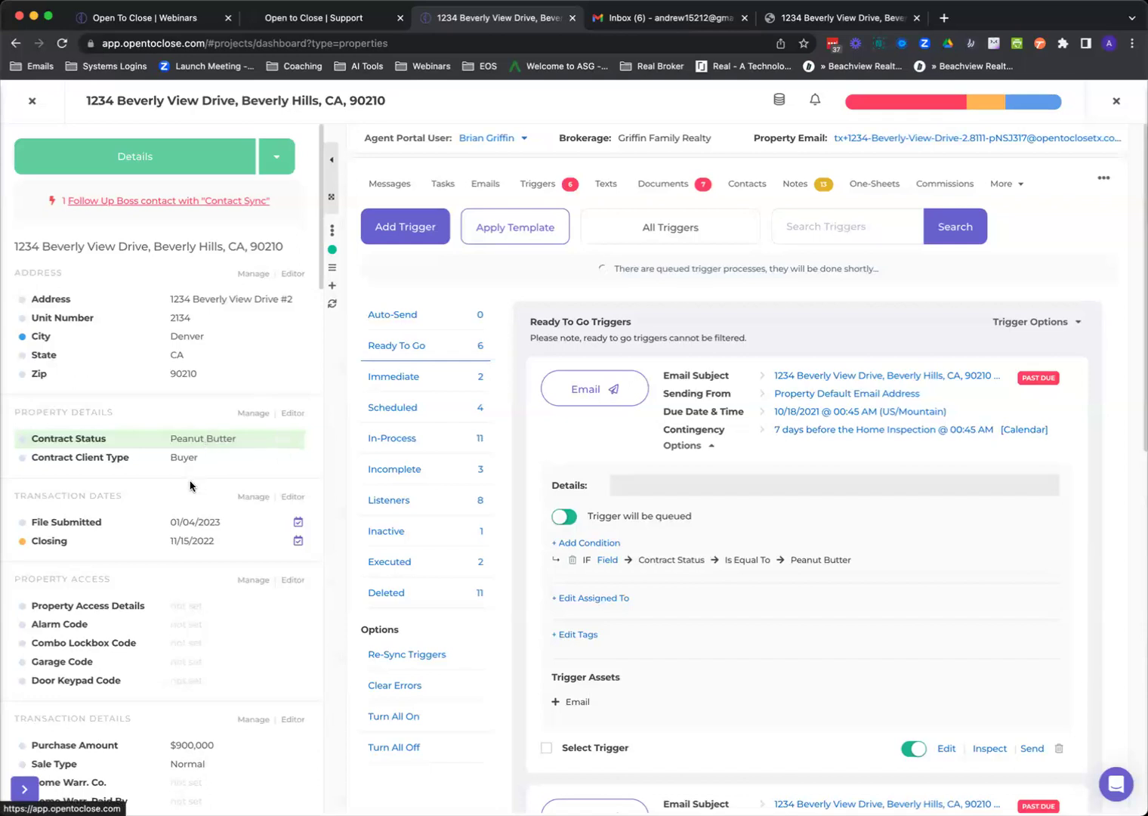
Scroll through the Ready To Go triggers to the past-due email trigger due 10/18/2021.
scroll(193, 483, "down", 4)
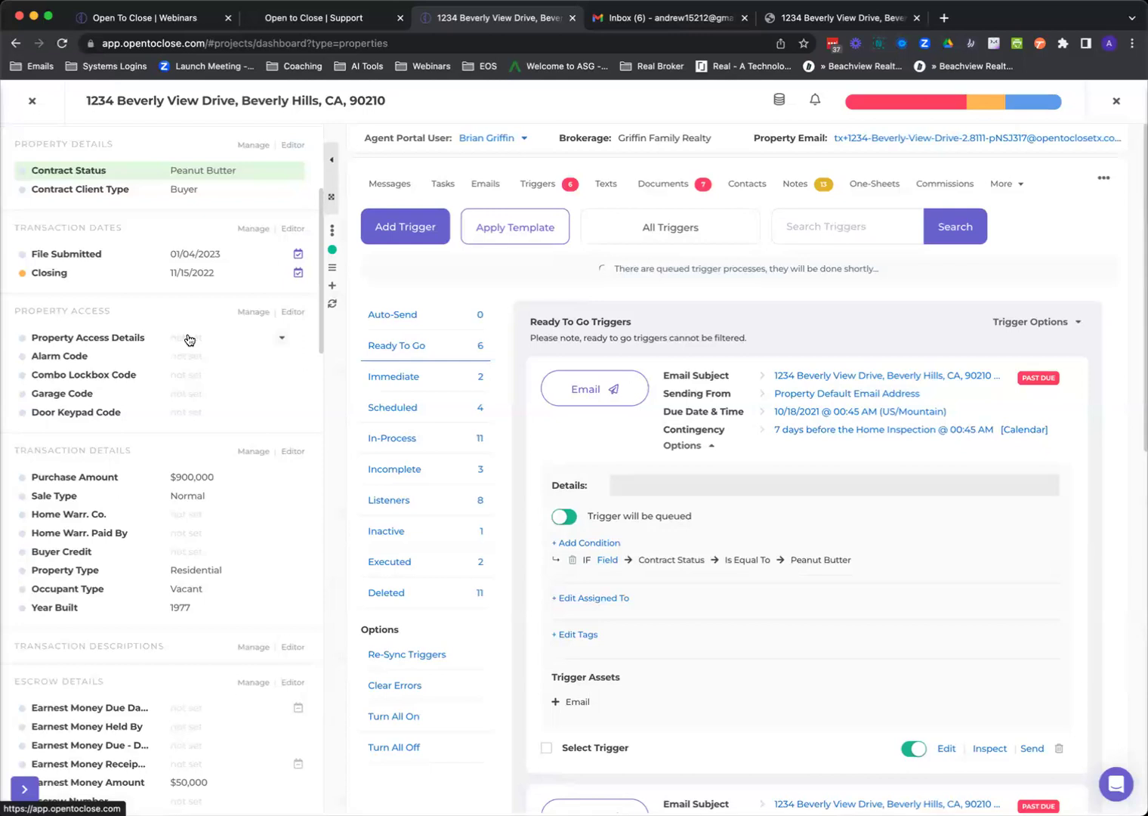
Open the Field Editor from the Editor link beside Address.
scroll(175, 266, "up", 5)
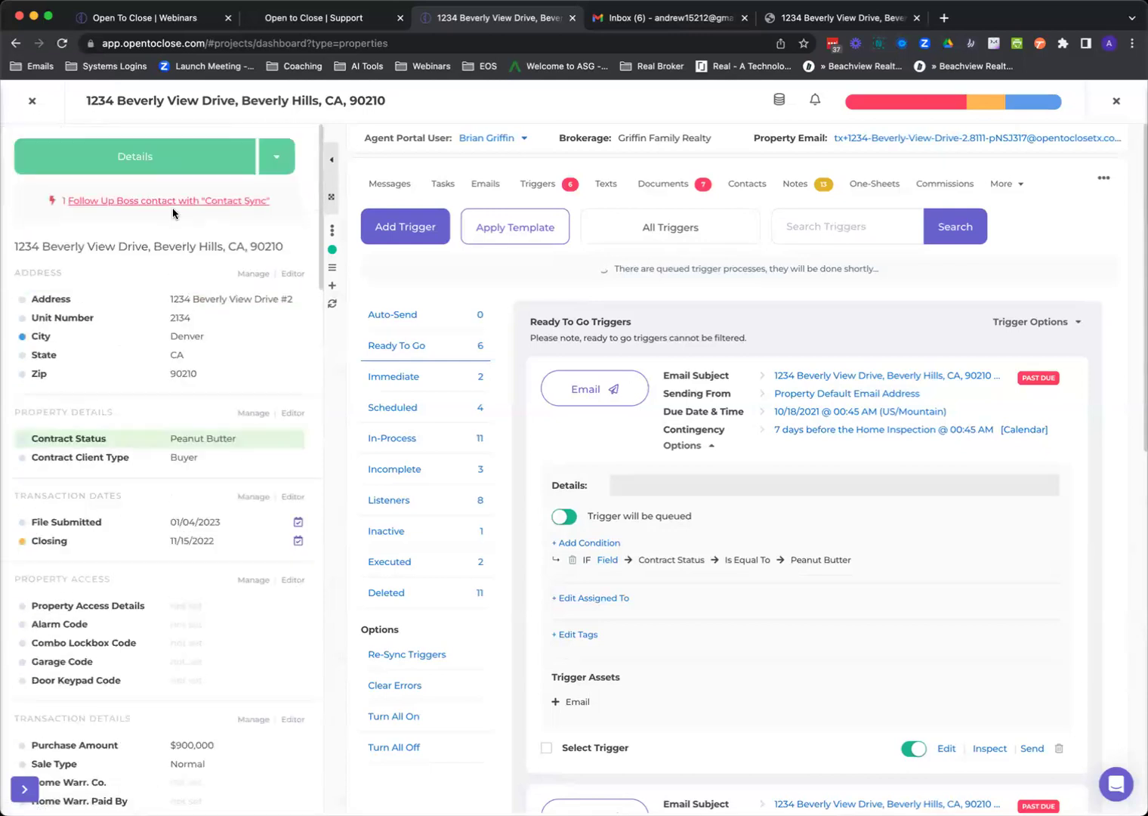
left_click(293, 278)
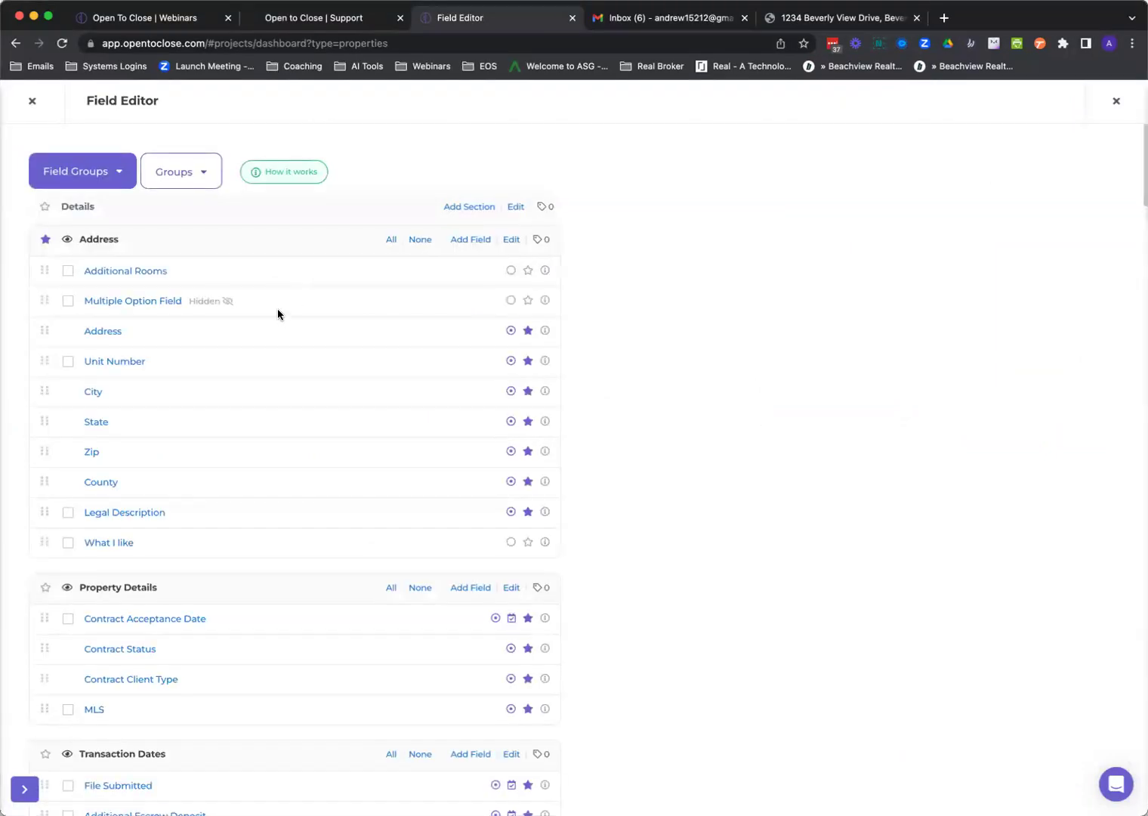
List the field groups and scroll through the Address, Transaction Dates and Transaction Details sections.
left_click(110, 186)
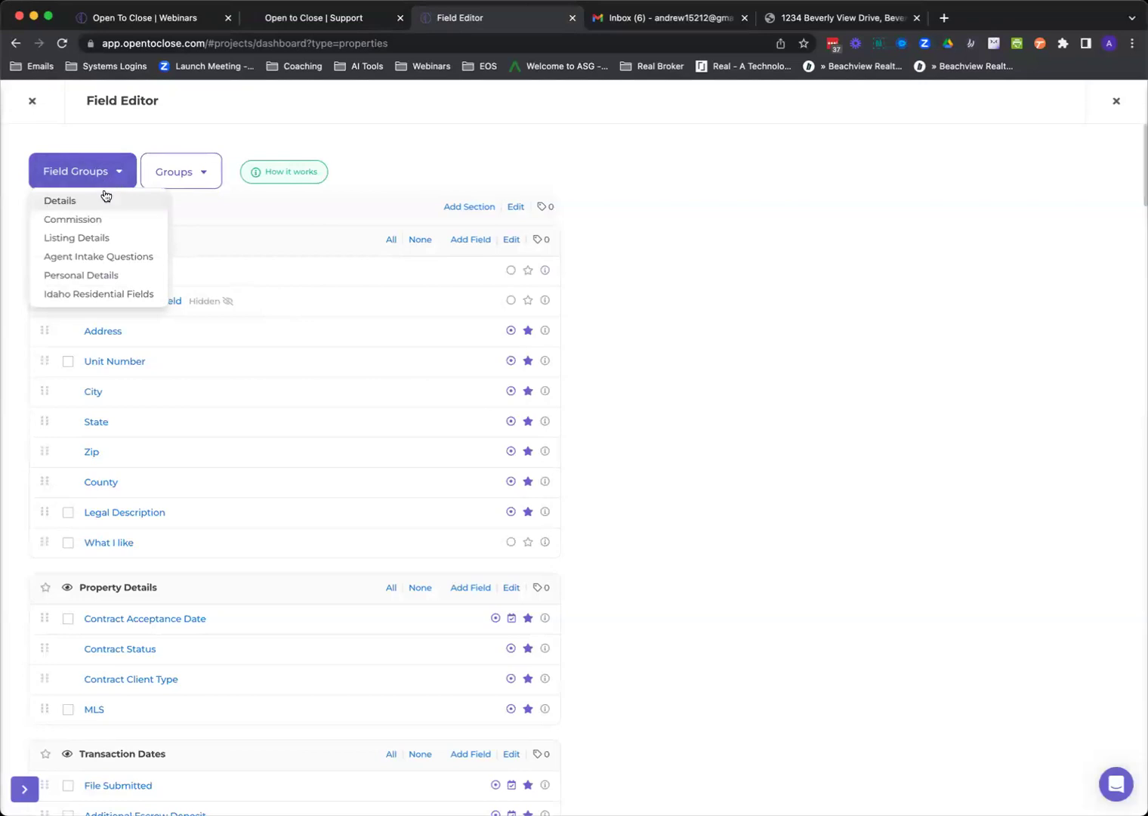
scroll(202, 364, "down", 5)
scroll(196, 414, "down", 9)
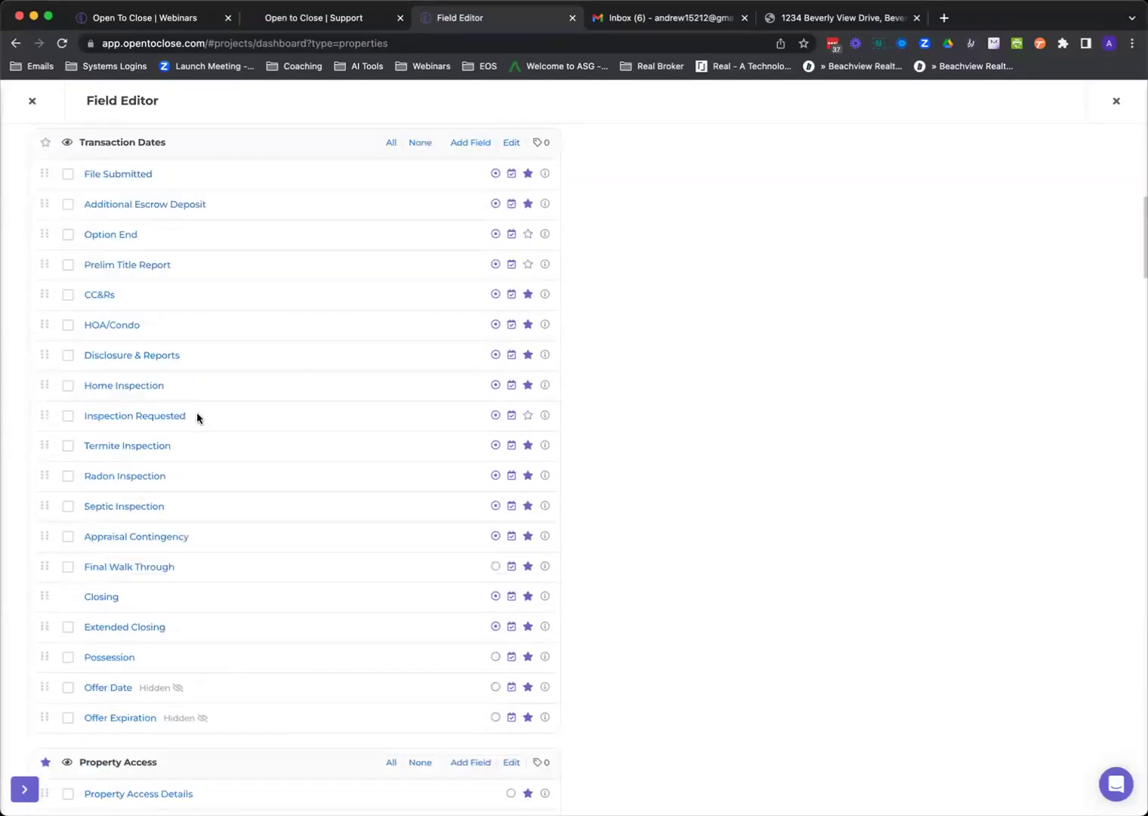
scroll(197, 415, "down", 4)
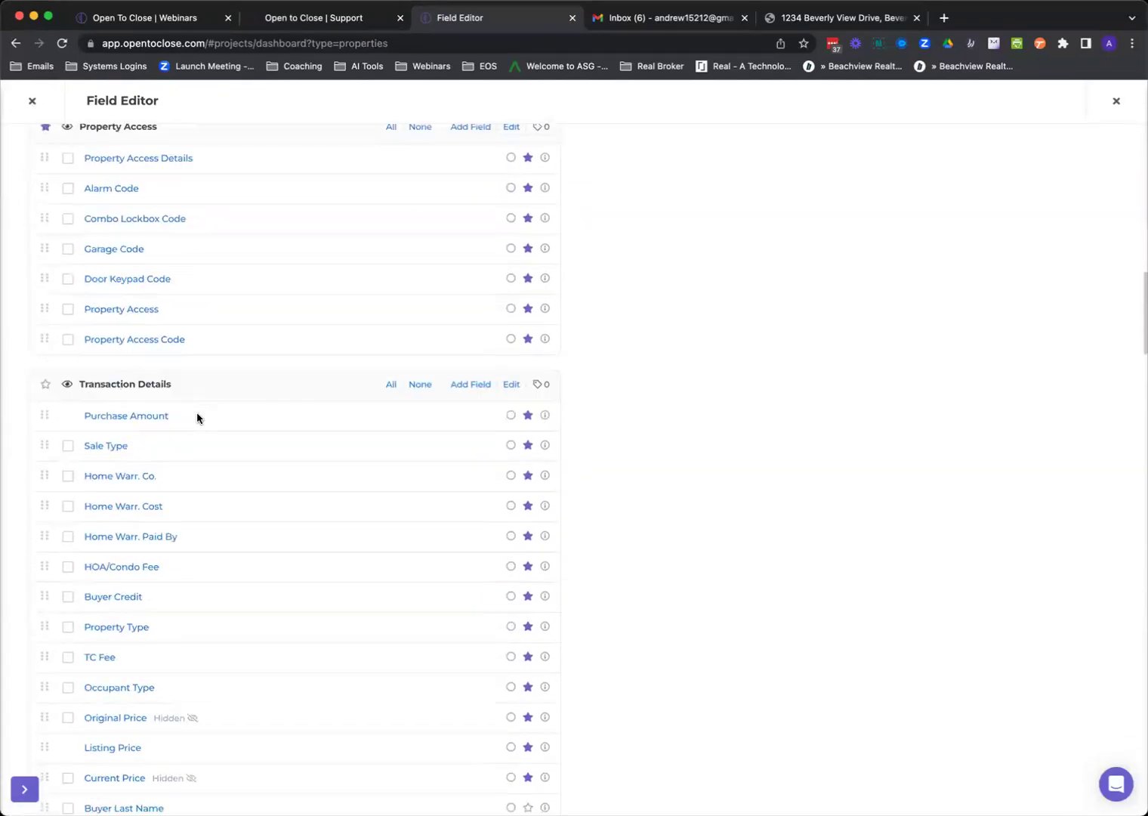
scroll(199, 414, "down", 4)
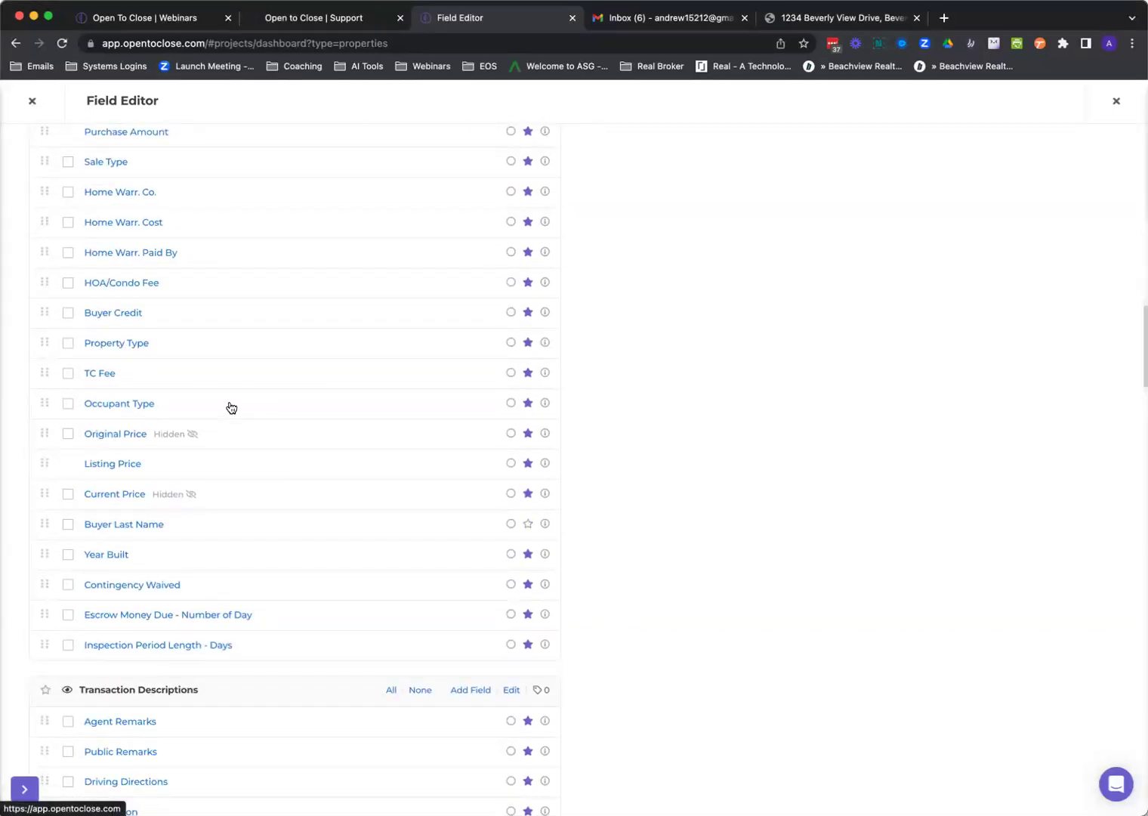
scroll(231, 408, "up", 5)
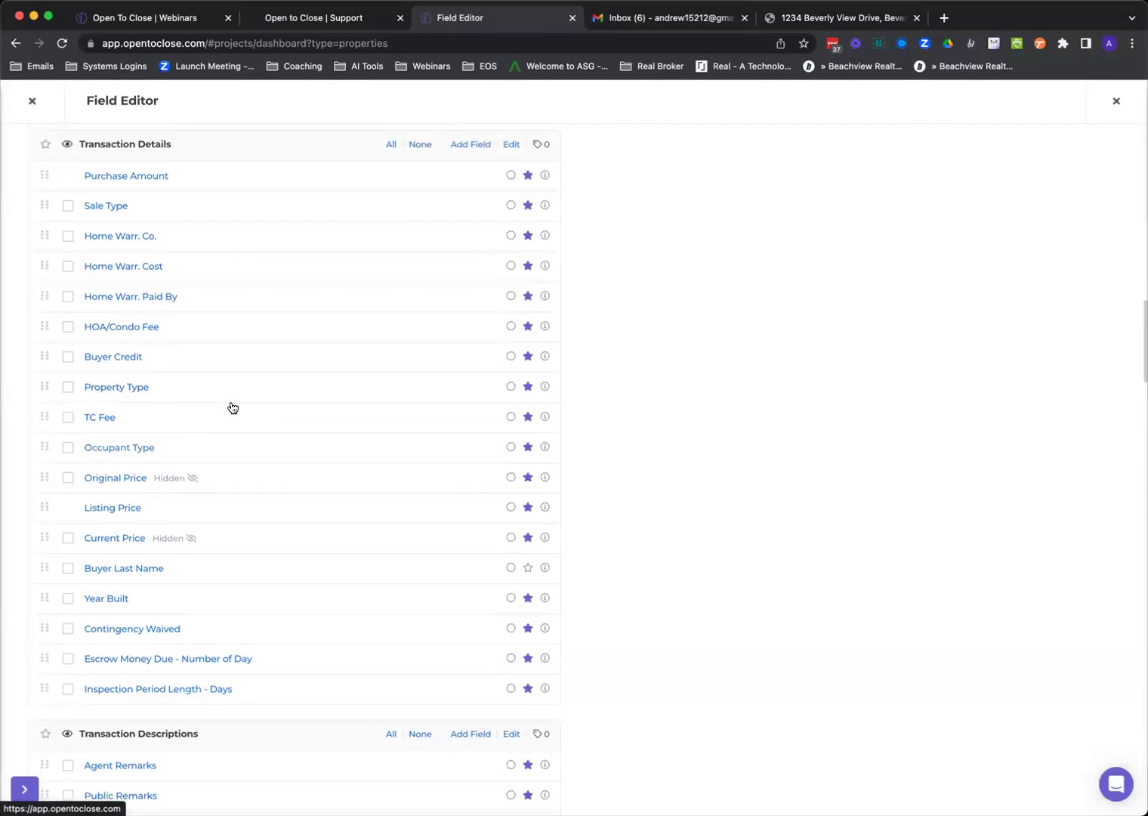
scroll(230, 406, "up", 12)
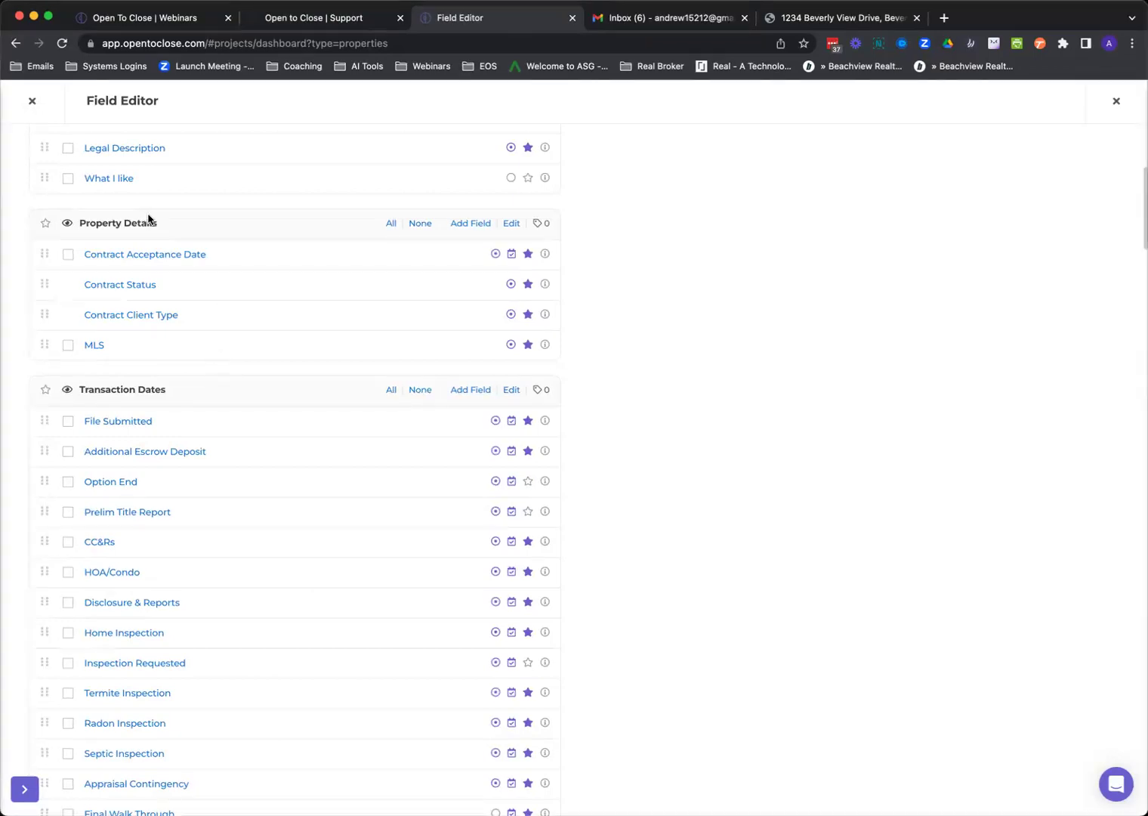
scroll(200, 329, "down", 3)
scroll(195, 333, "down", 2)
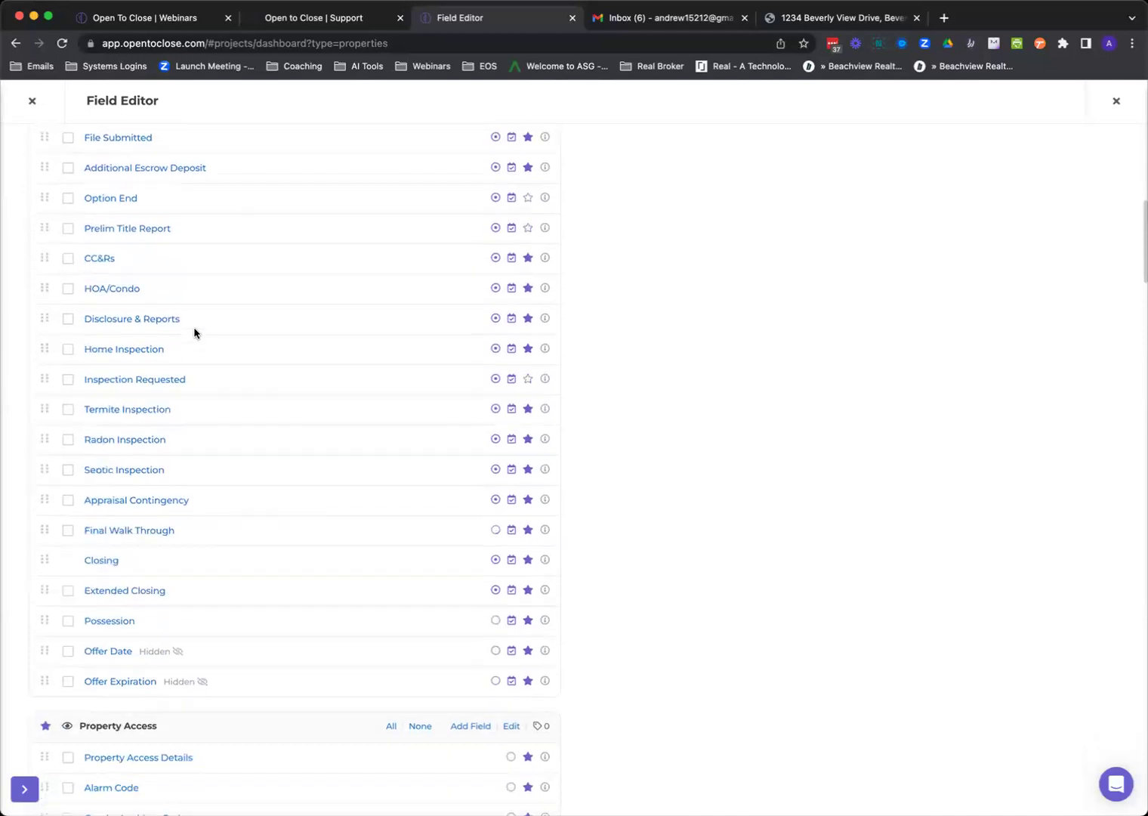
scroll(195, 333, "down", 1)
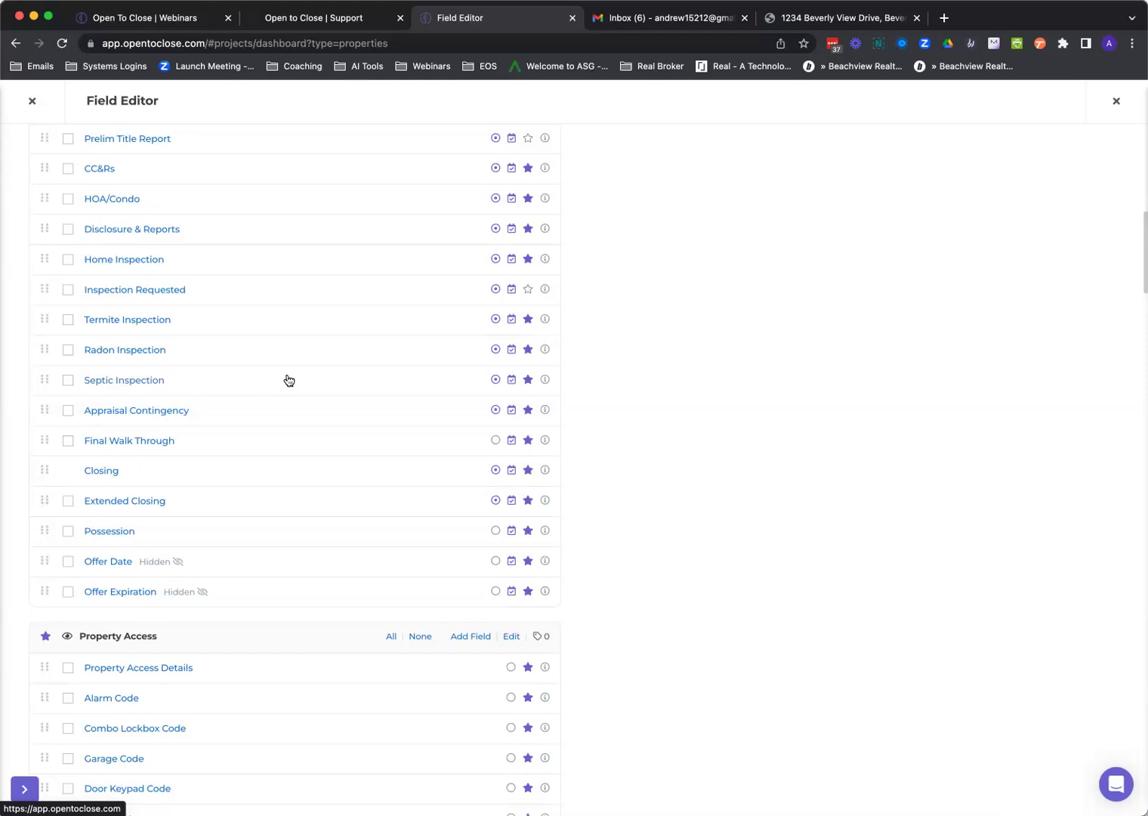
scroll(356, 416, "up", 2)
scroll(361, 421, "up", 10)
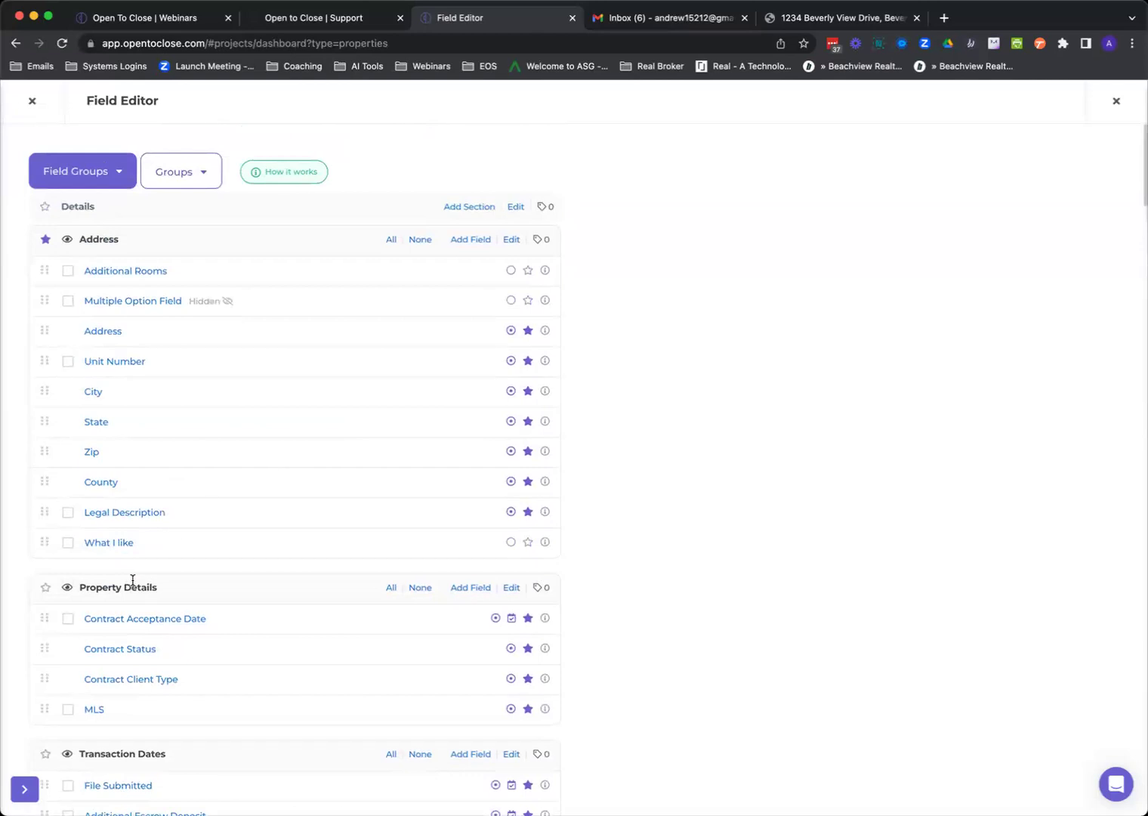
left_click(128, 175)
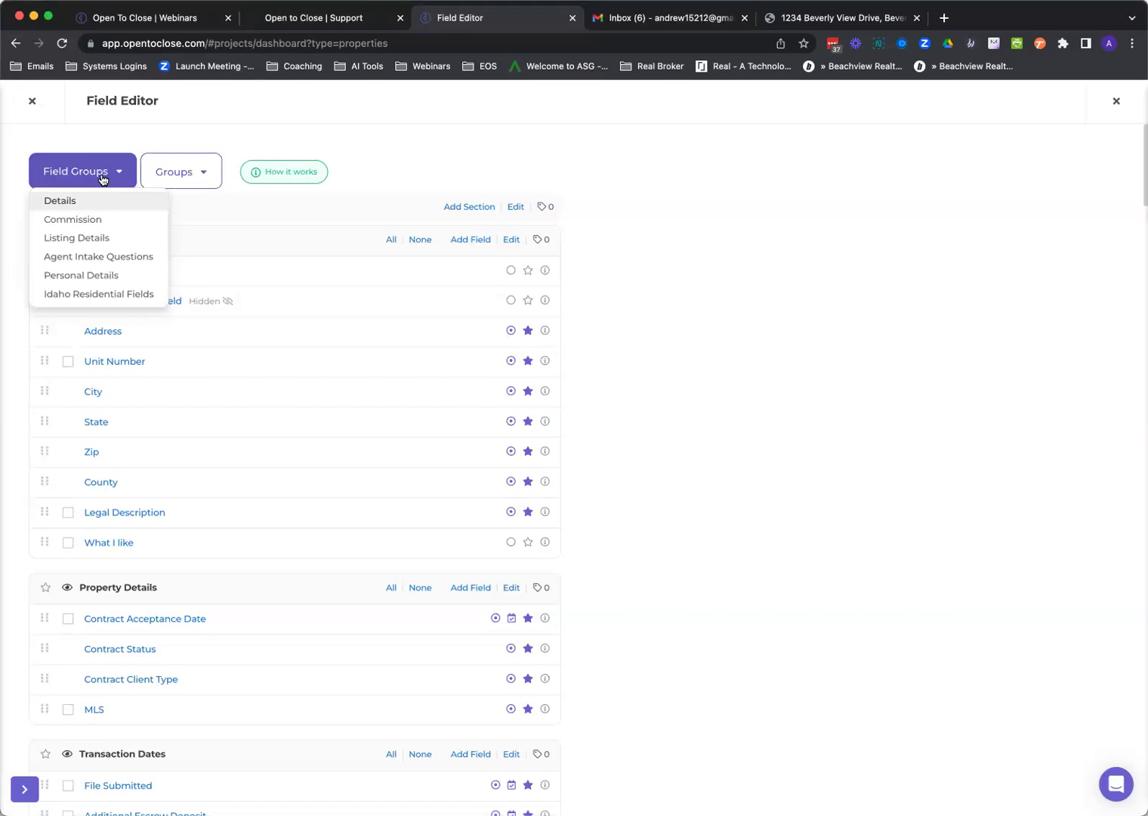
left_click(103, 179)
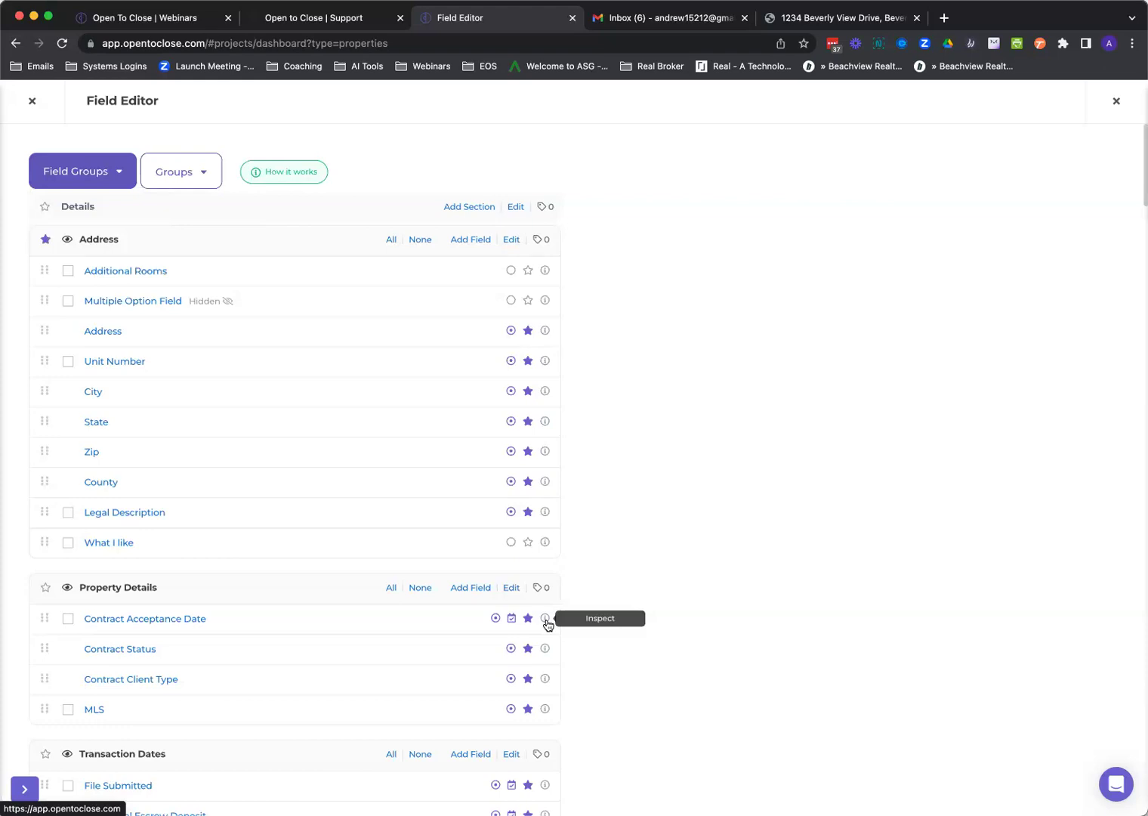
Inspect where the Contract Acceptance Date field is used in email templates, smart blocks and task templates.
left_click(545, 619)
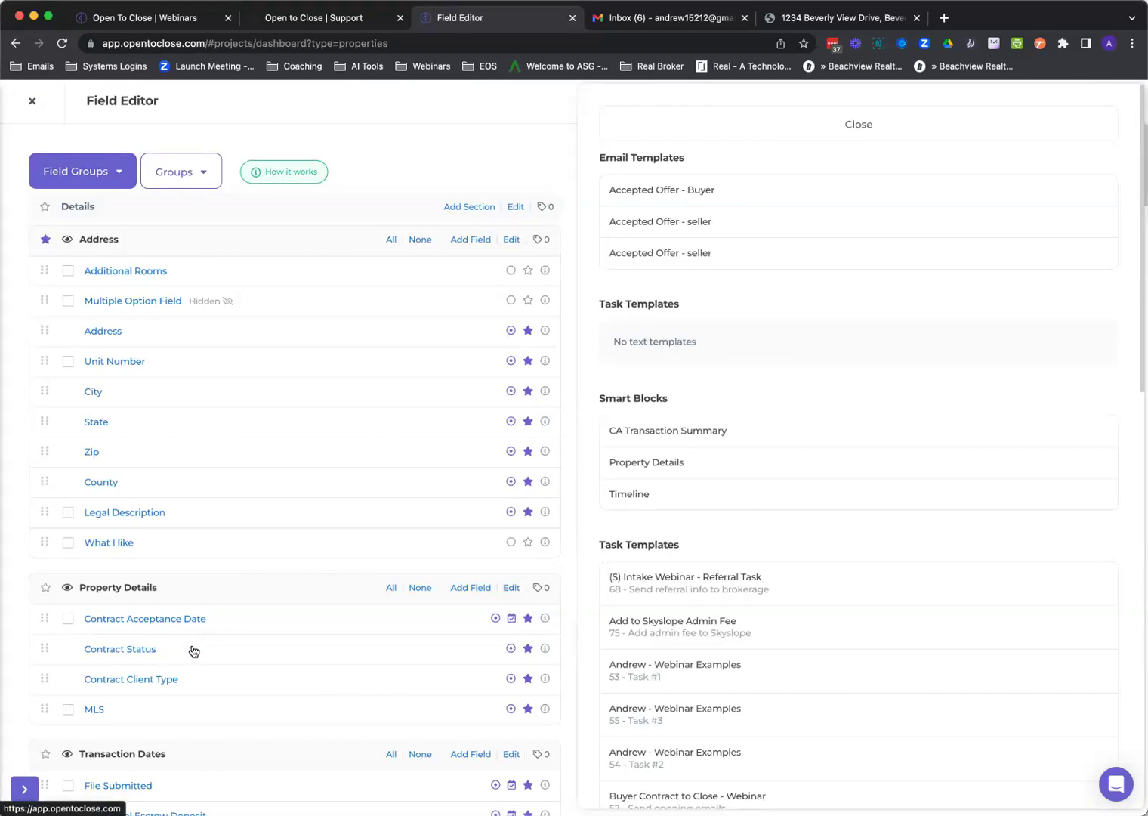
Inspect another field's usage, scrolling through the Sample File Role smart block and intake form templates.
mouse_move(547, 654)
mouse_move(546, 684)
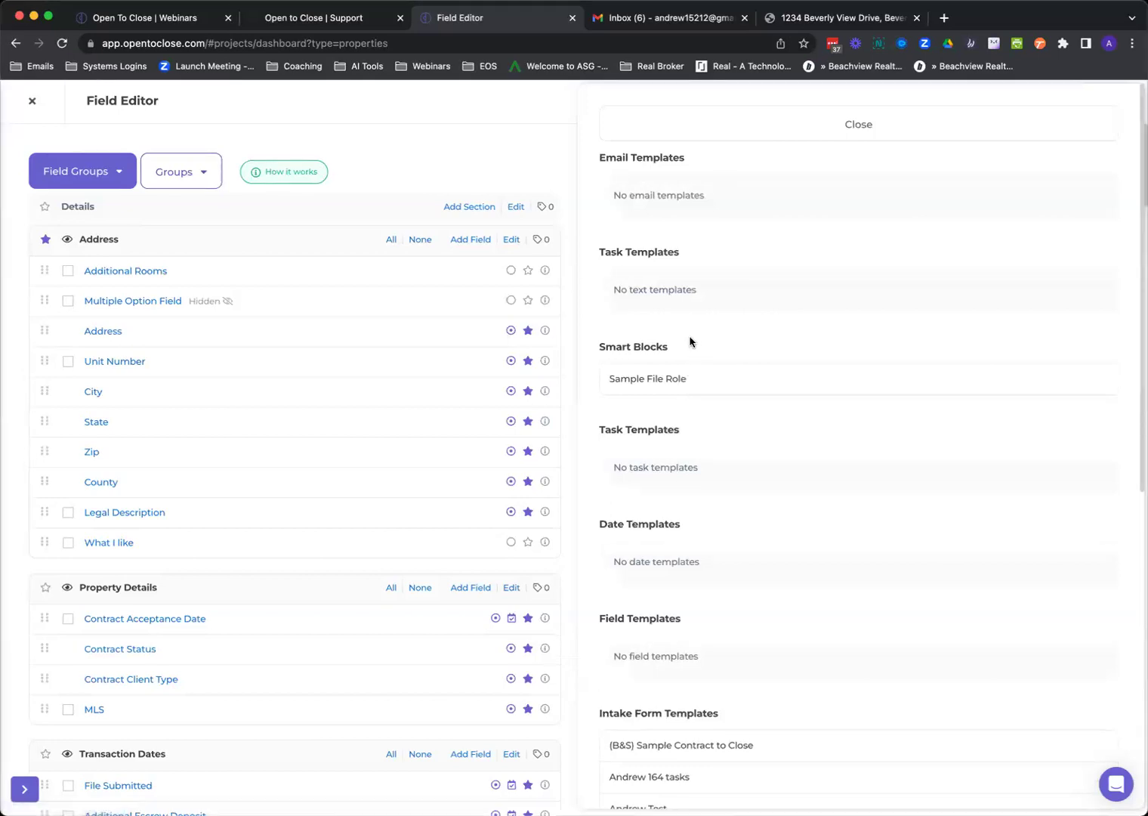
scroll(690, 342, "down", 3)
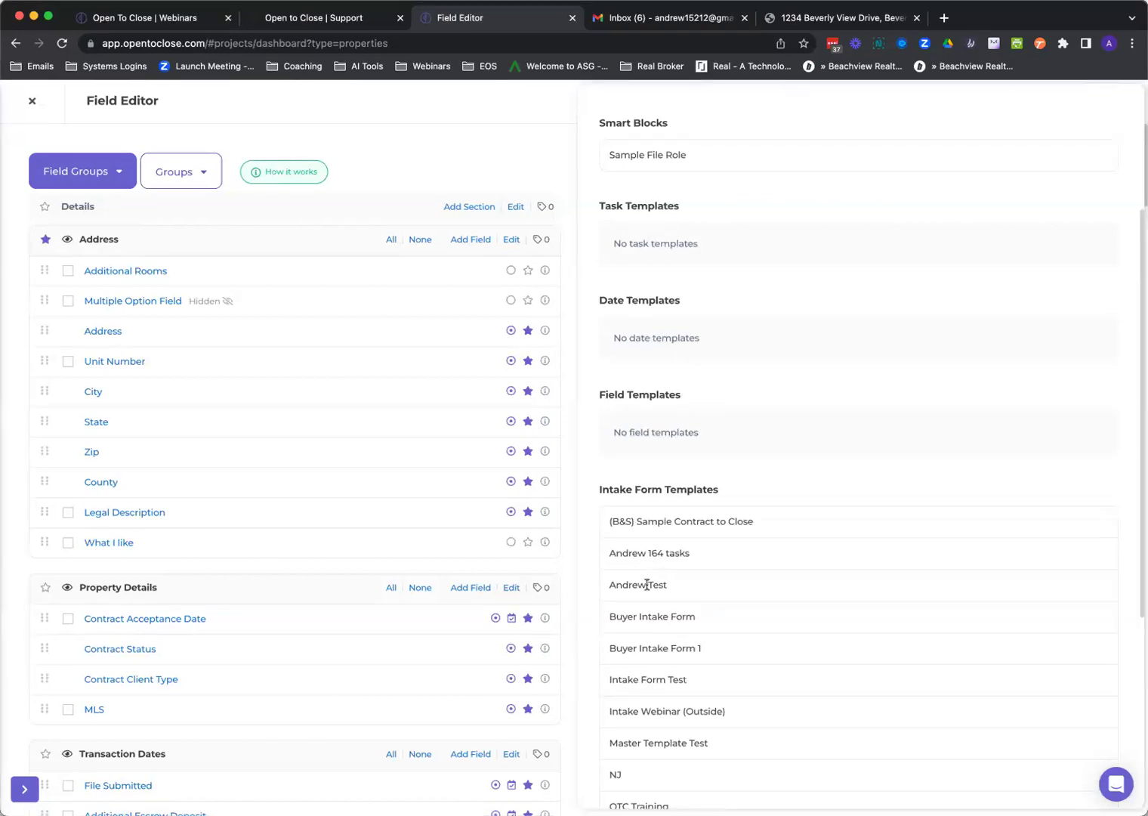
scroll(647, 638, "down", 5)
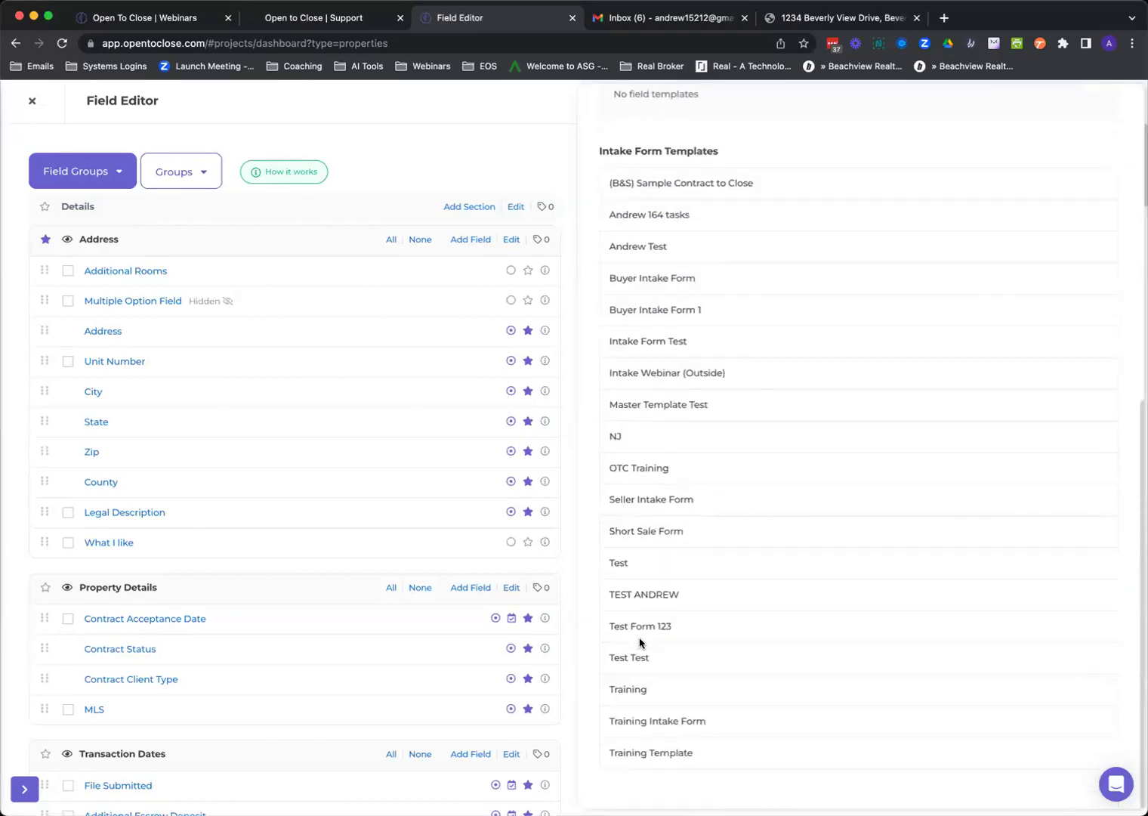
scroll(646, 521, "up", 8)
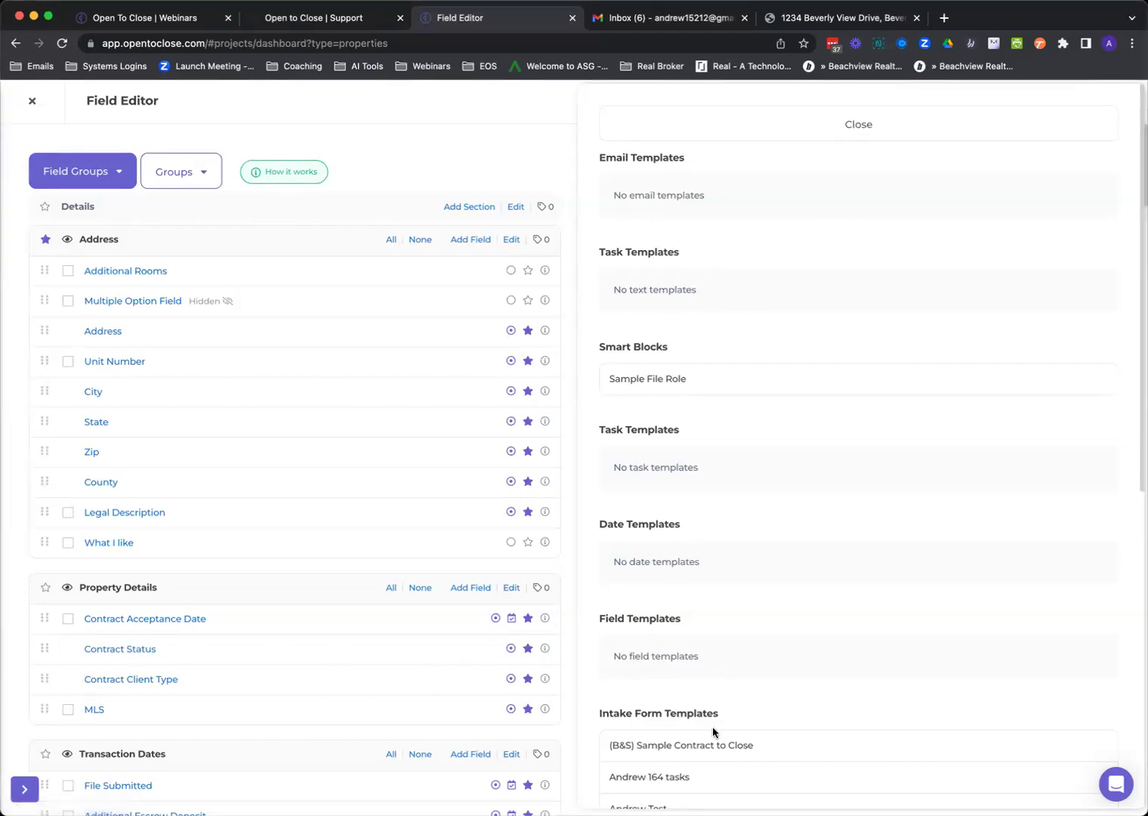
scroll(712, 733, "down", 5)
scroll(667, 665, "down", 3)
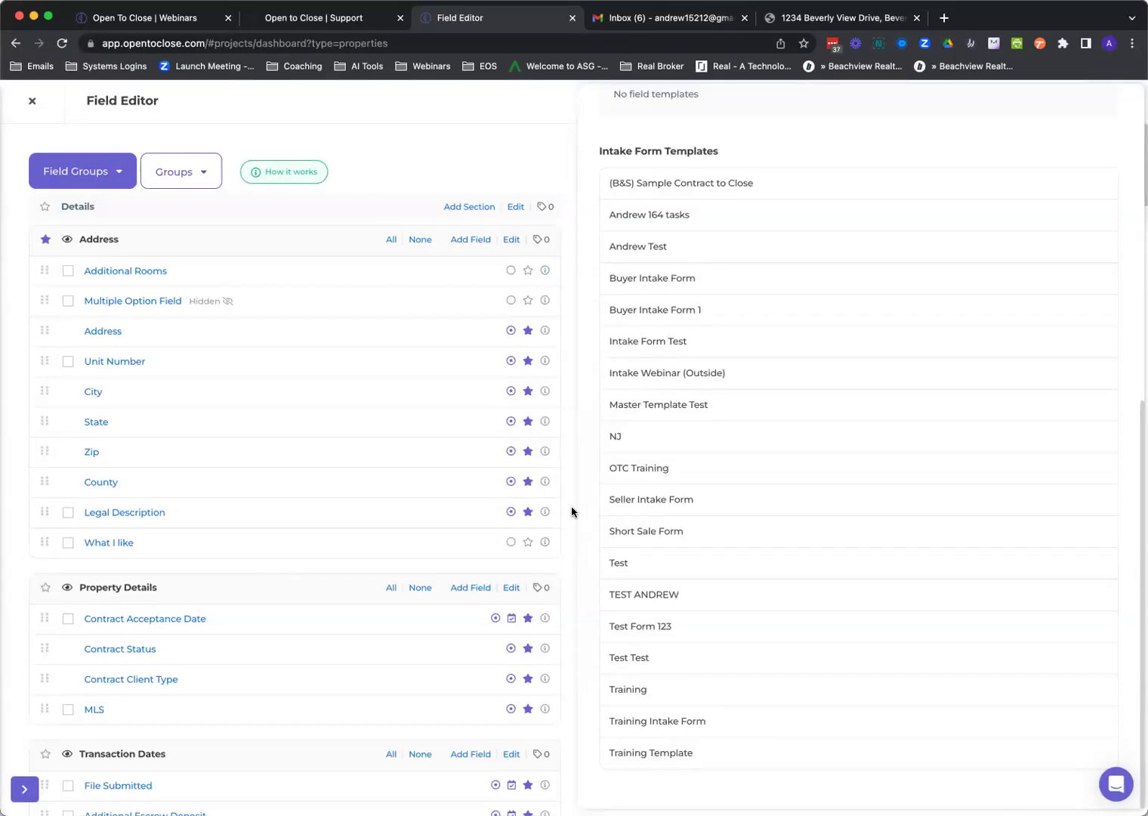
scroll(484, 510, "down", 5)
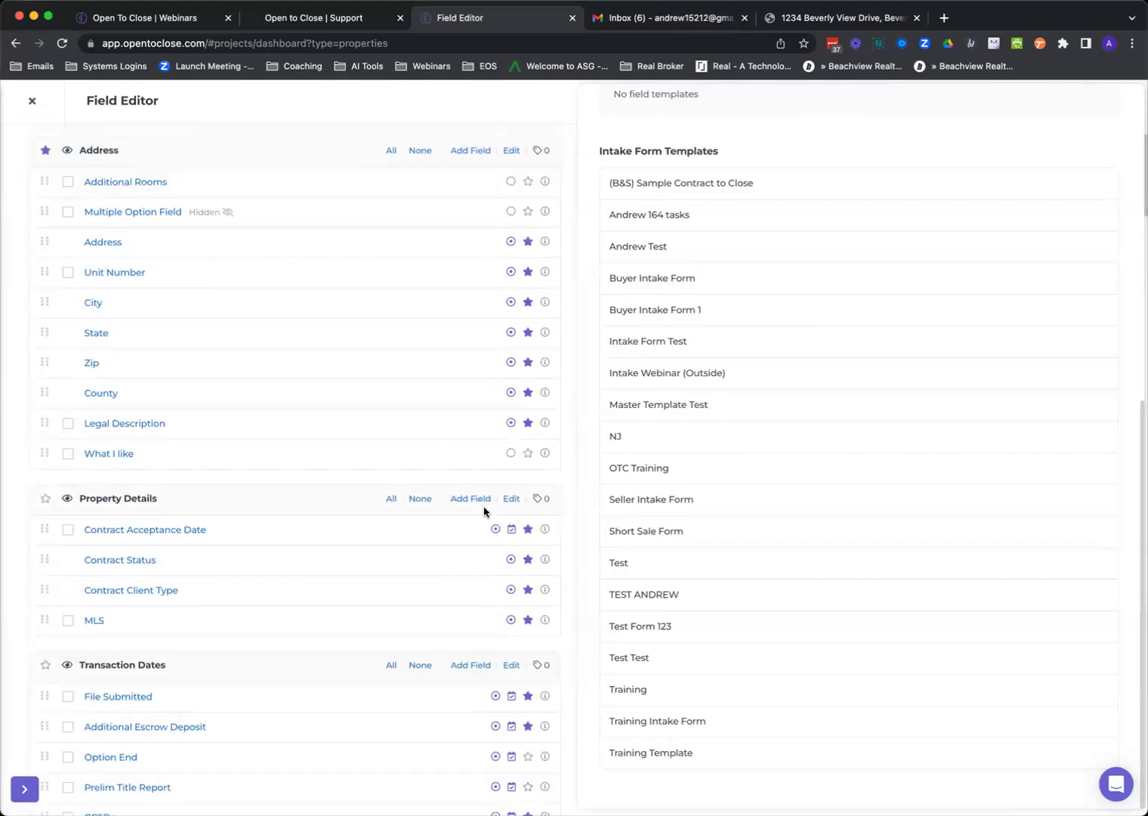
scroll(484, 511, "down", 2)
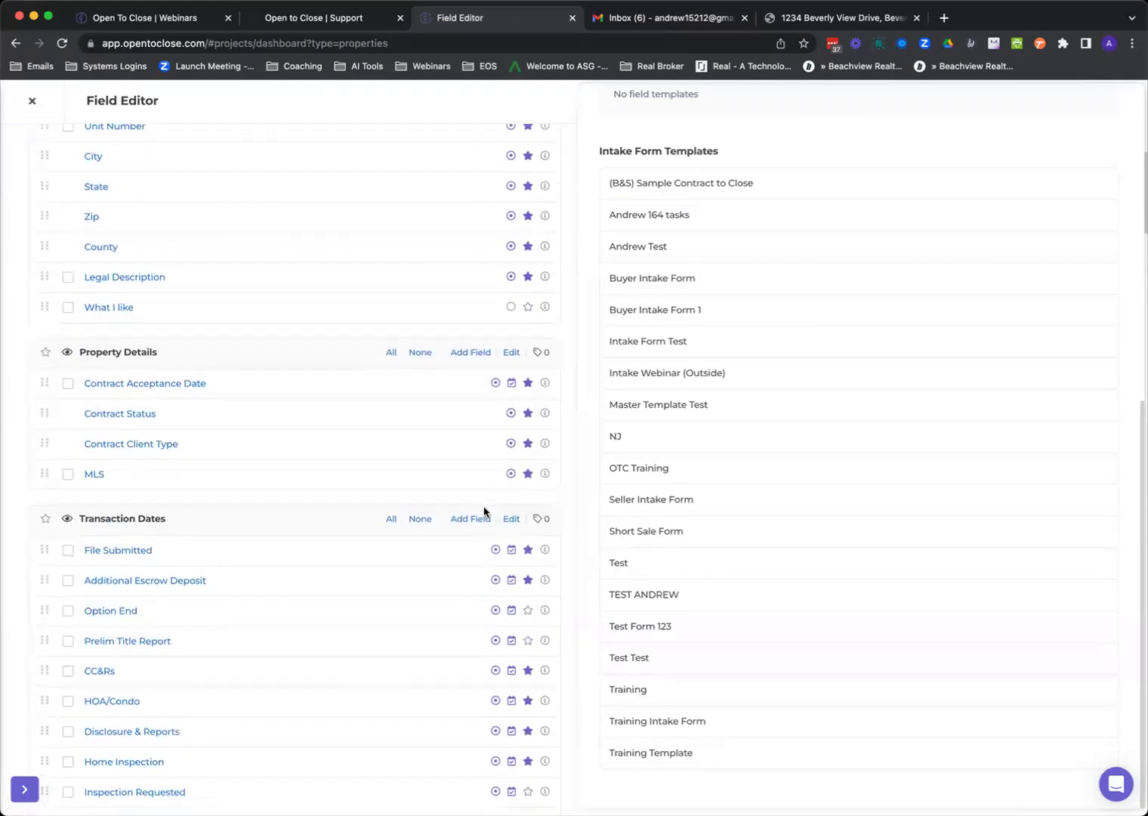
scroll(485, 511, "up", 8)
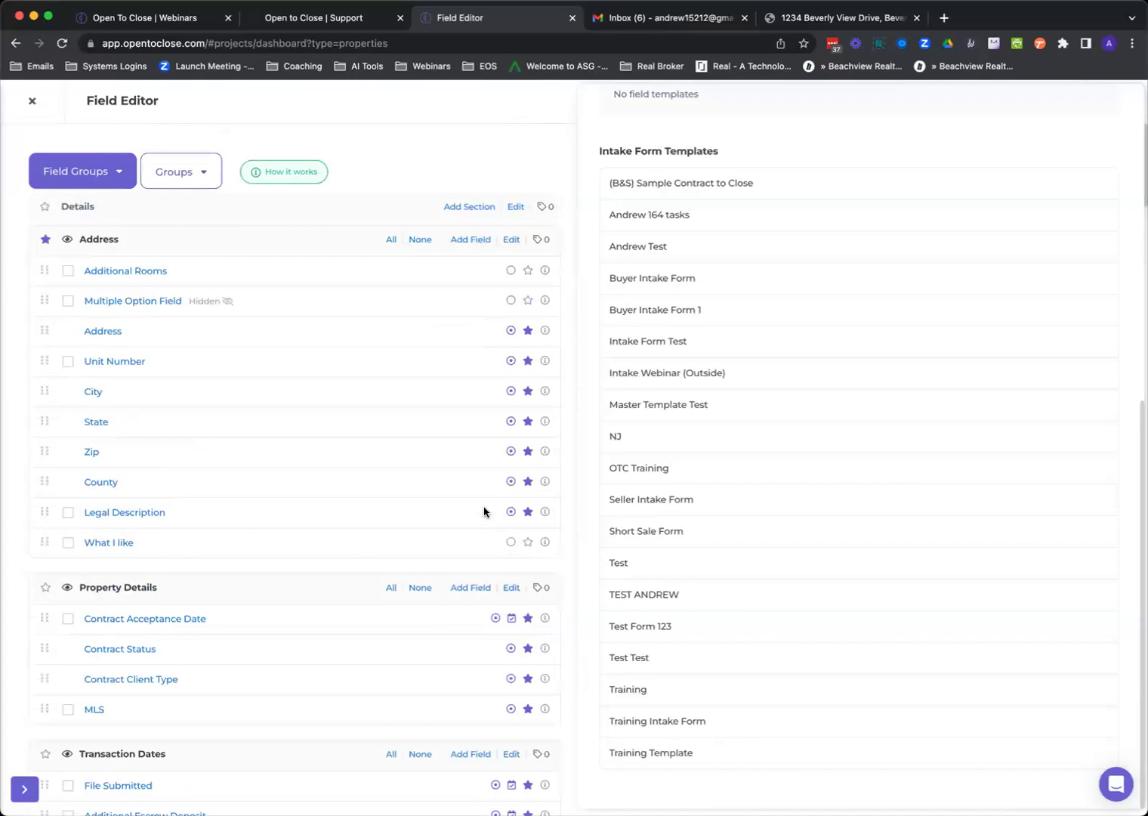
left_click(114, 176)
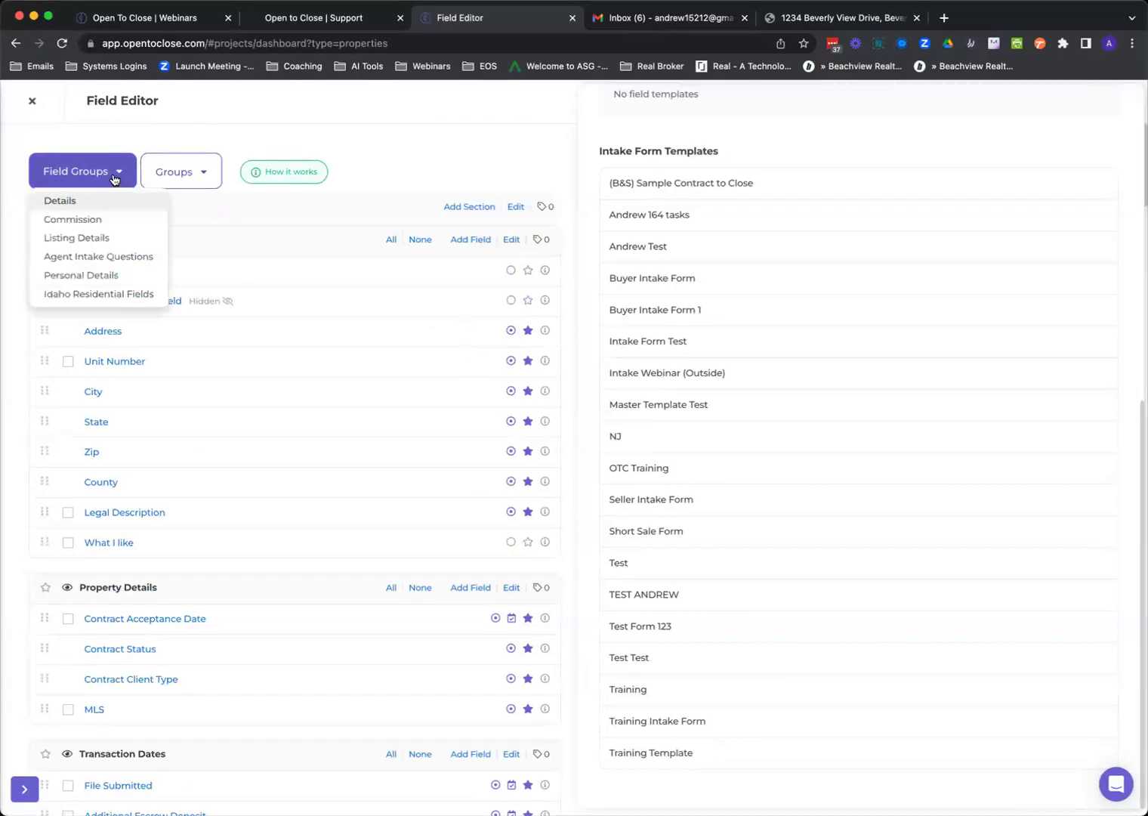
left_click(95, 258)
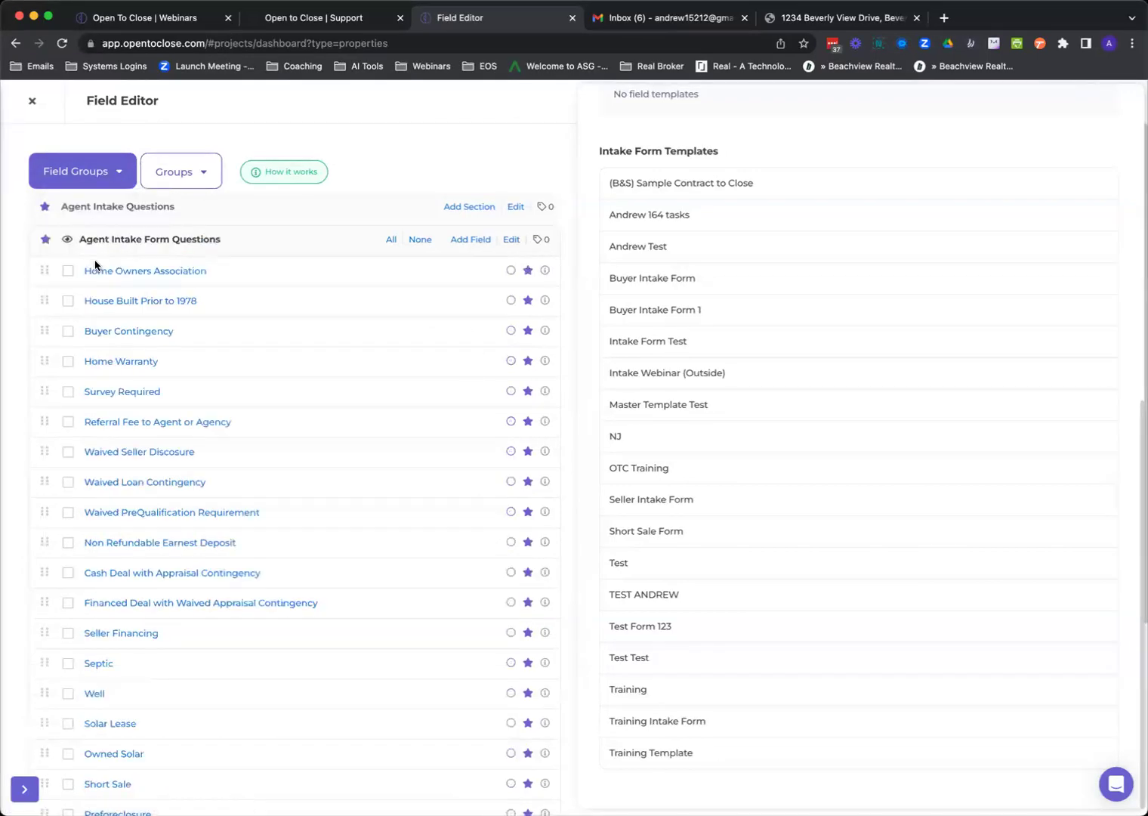
scroll(159, 357, "down", 5)
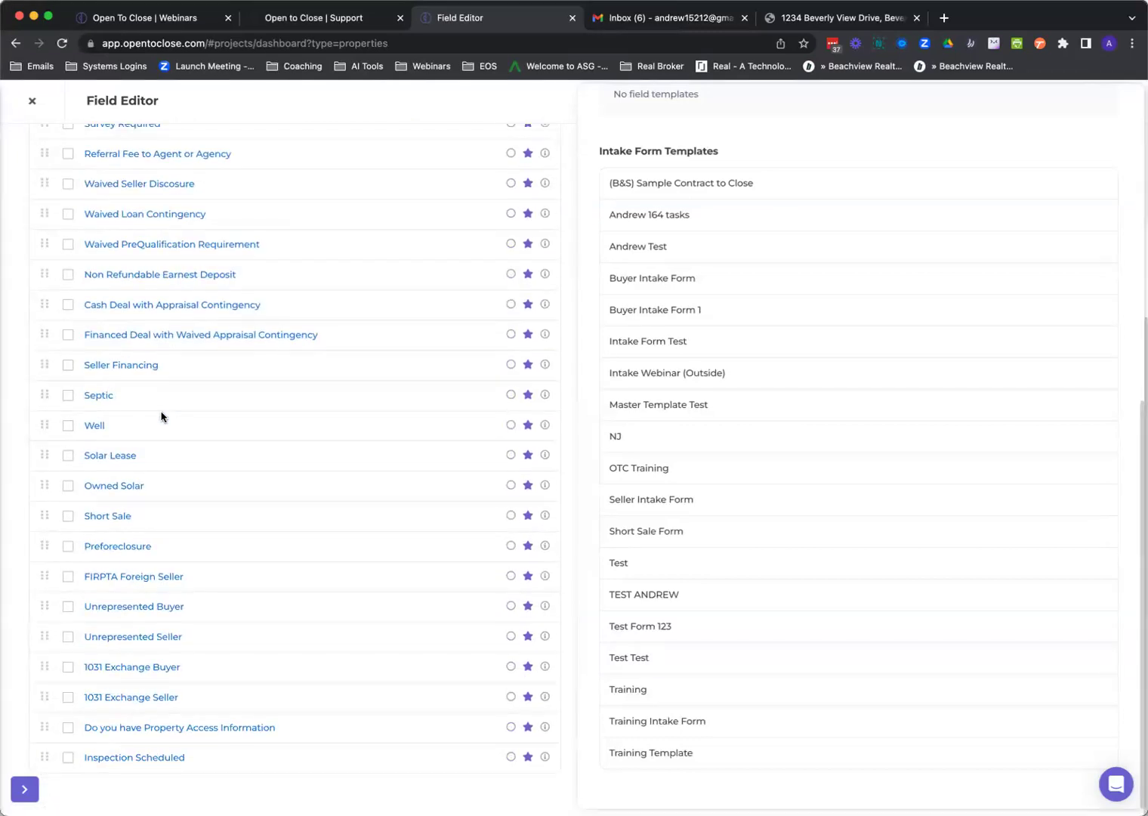
scroll(161, 417, "up", 5)
left_click(81, 172)
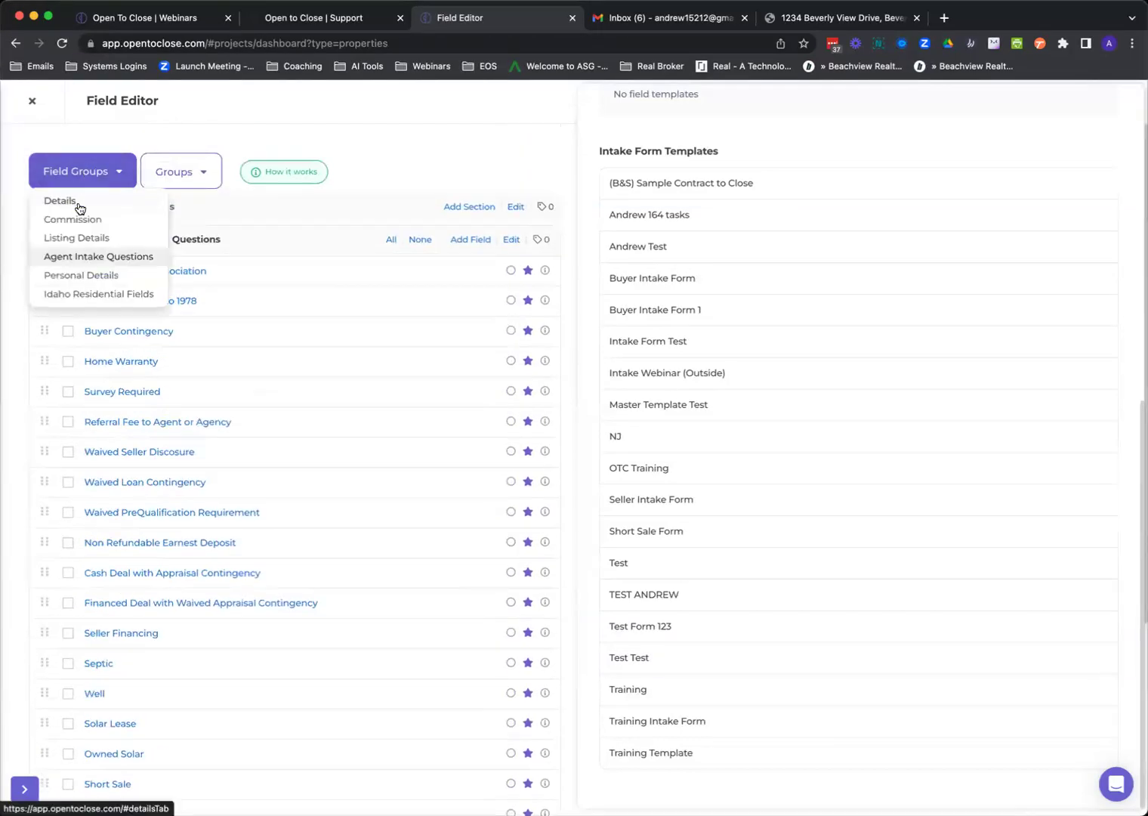
left_click(79, 208)
scroll(104, 537, "down", 14)
scroll(105, 540, "down", 6)
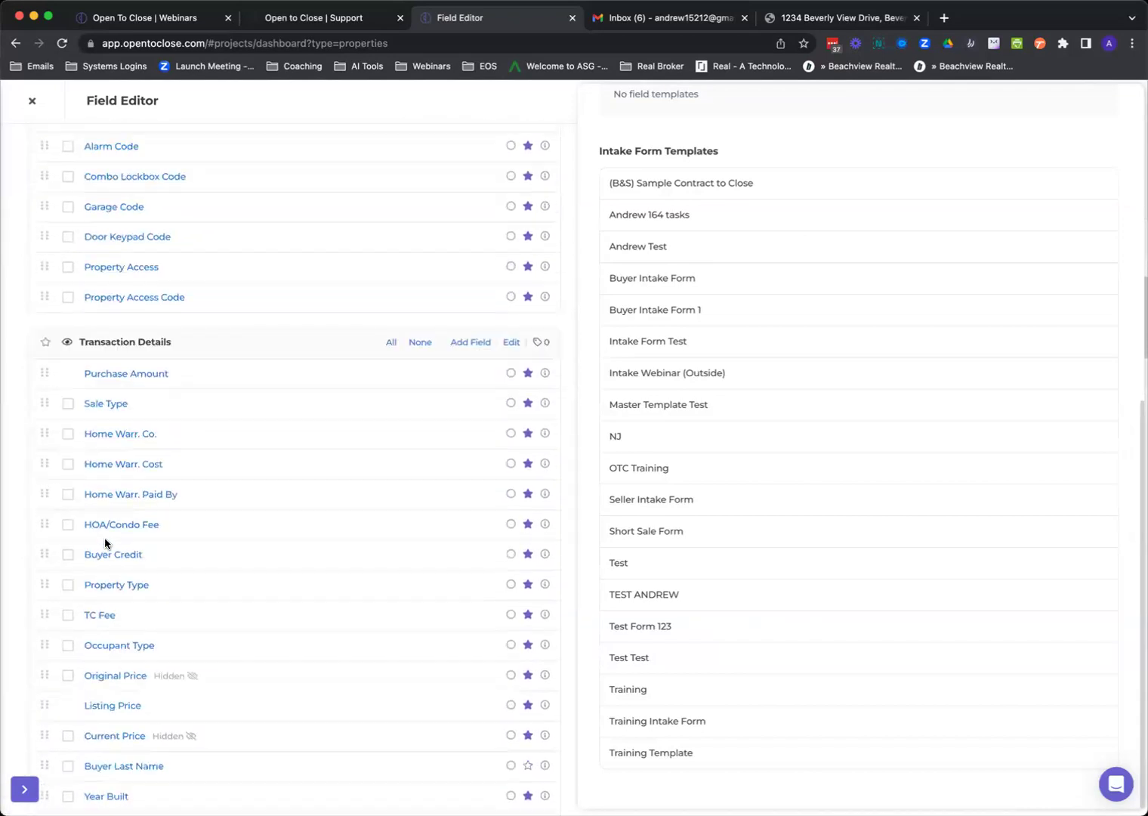
scroll(104, 537, "down", 5)
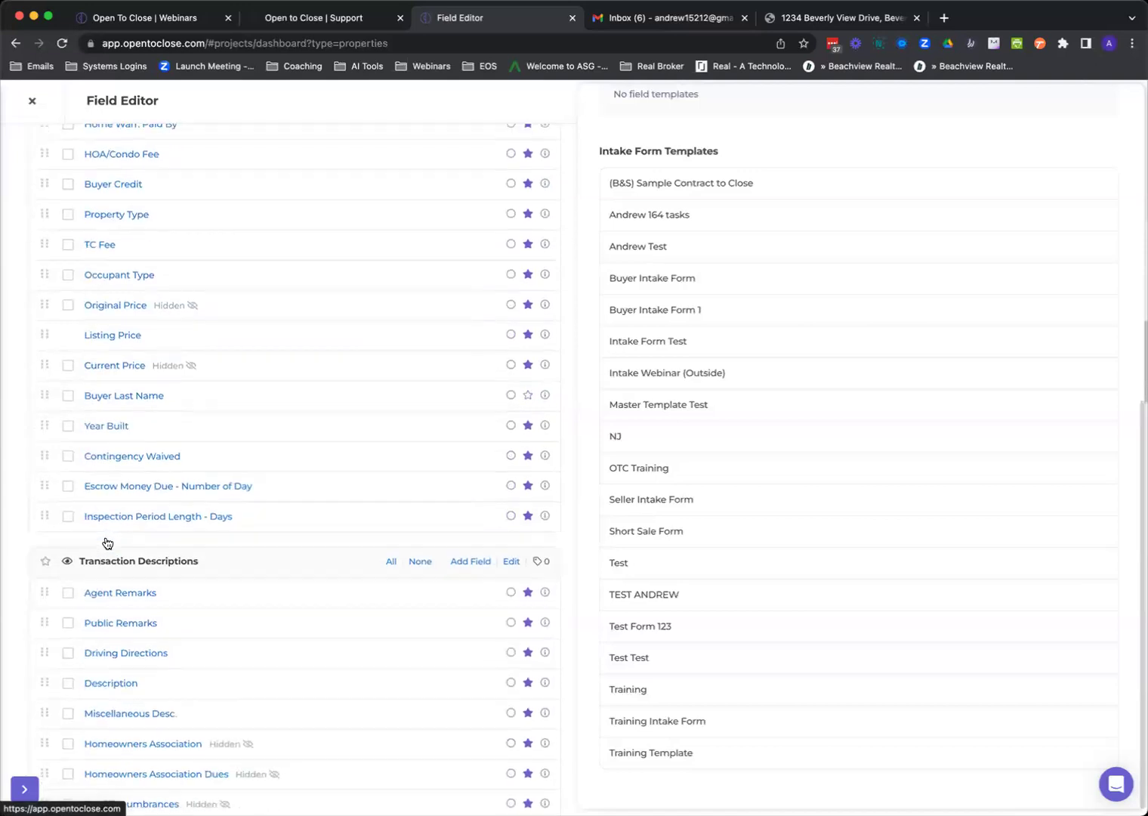
scroll(105, 549, "down", 3)
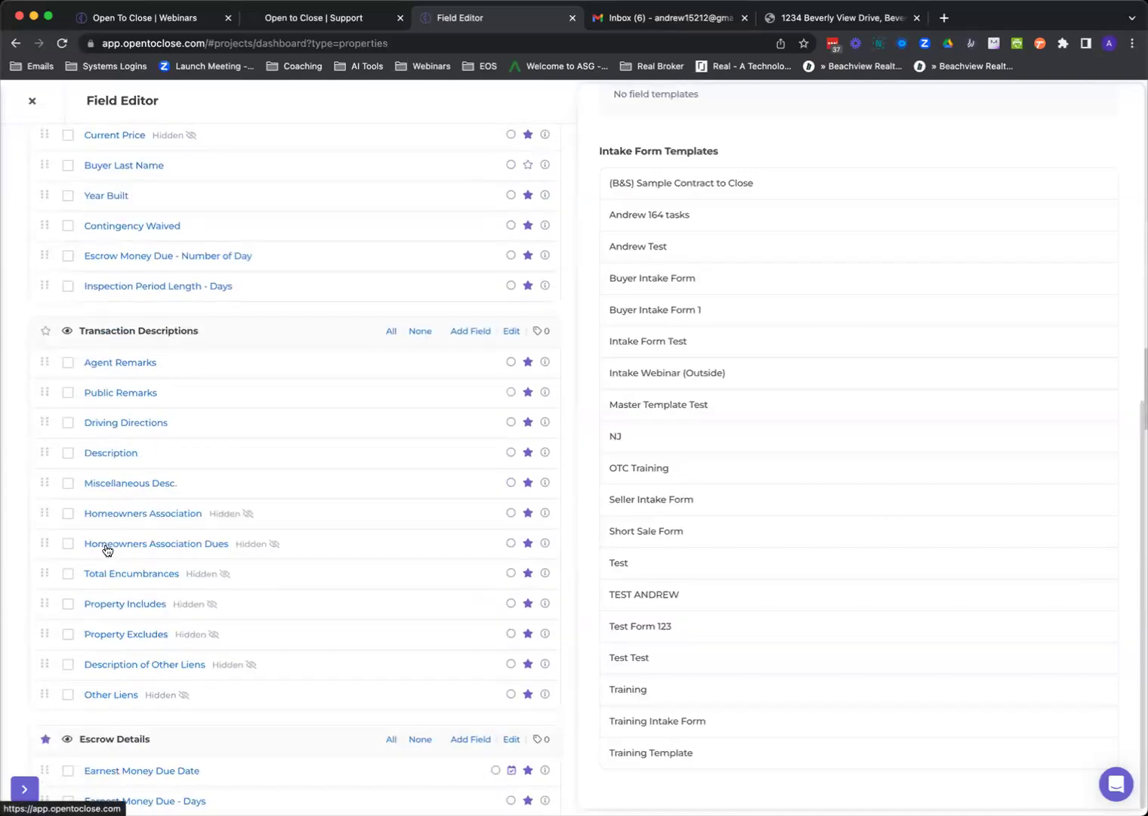
scroll(107, 550, "down", 3)
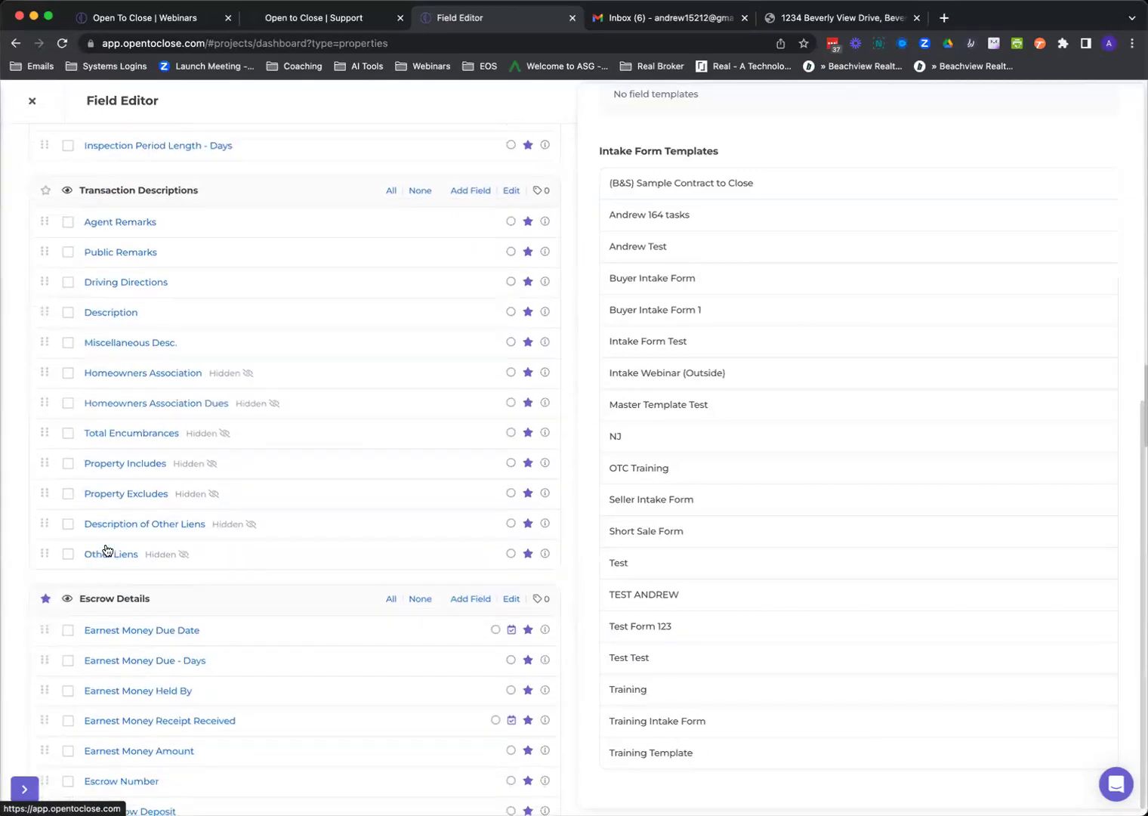
scroll(107, 550, "down", 6)
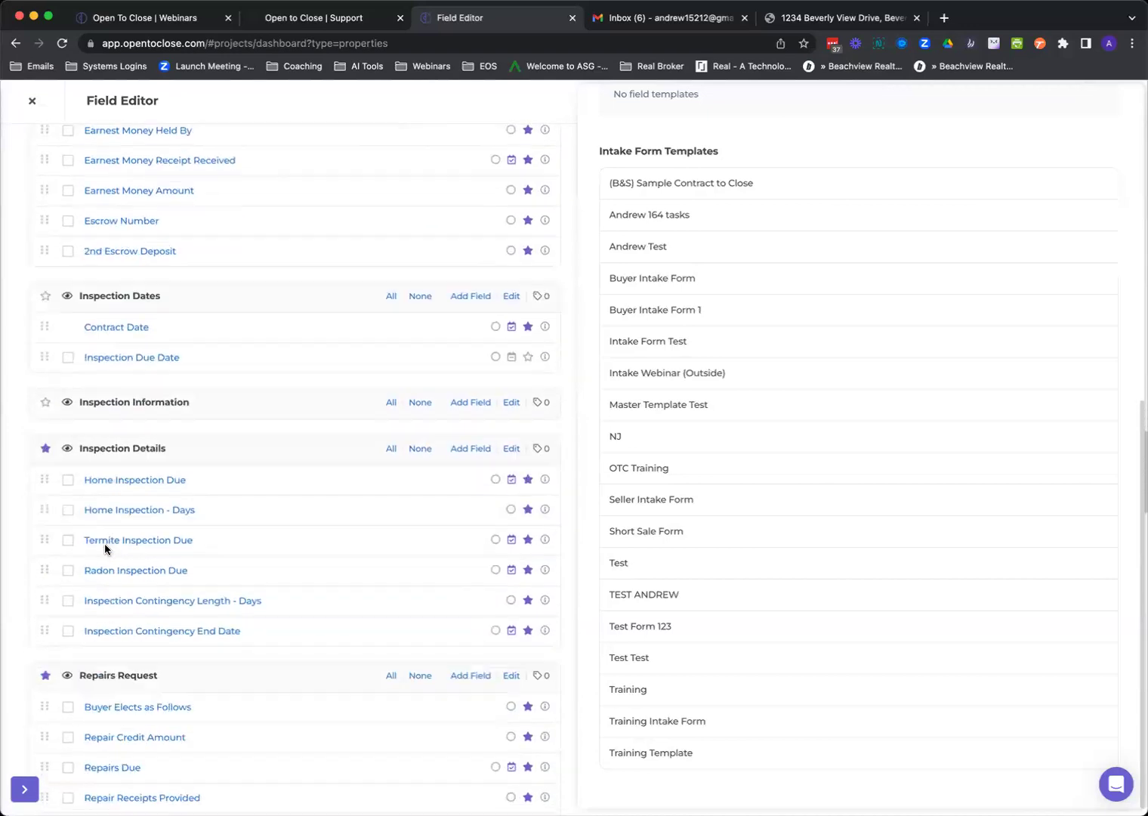
scroll(107, 550, "down", 20)
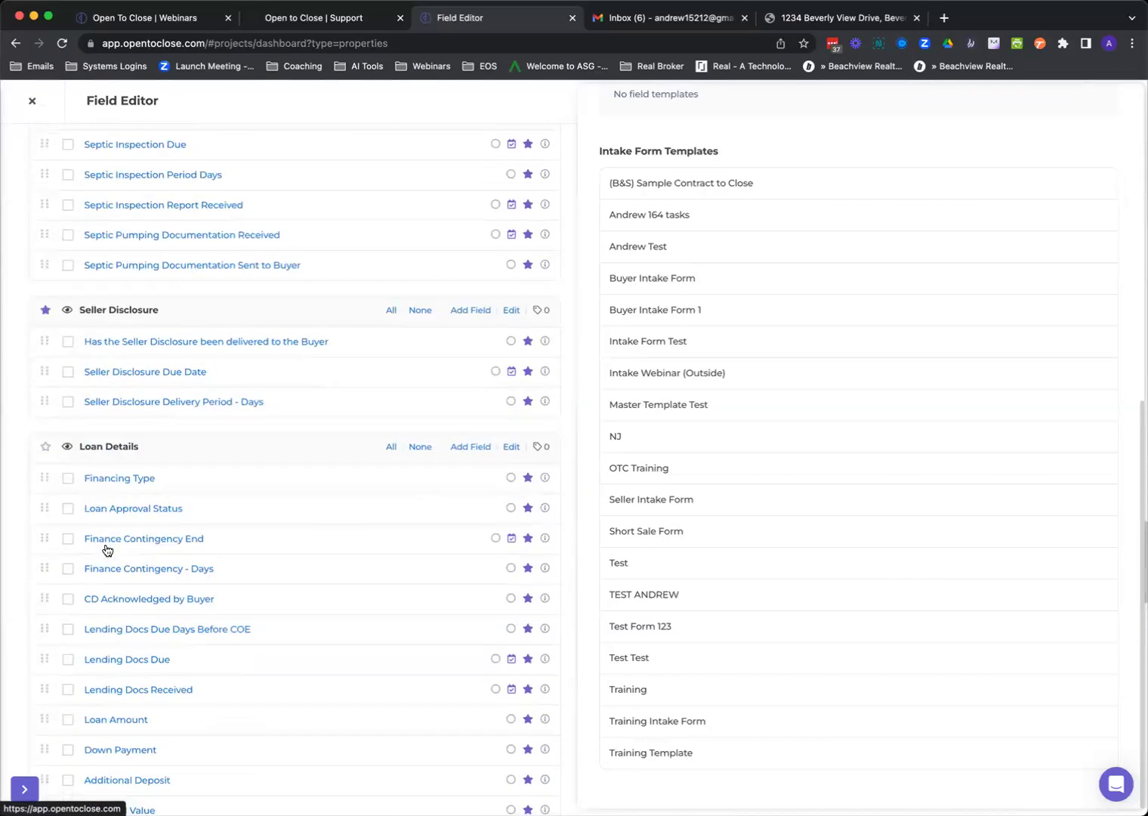
scroll(107, 550, "down", 10)
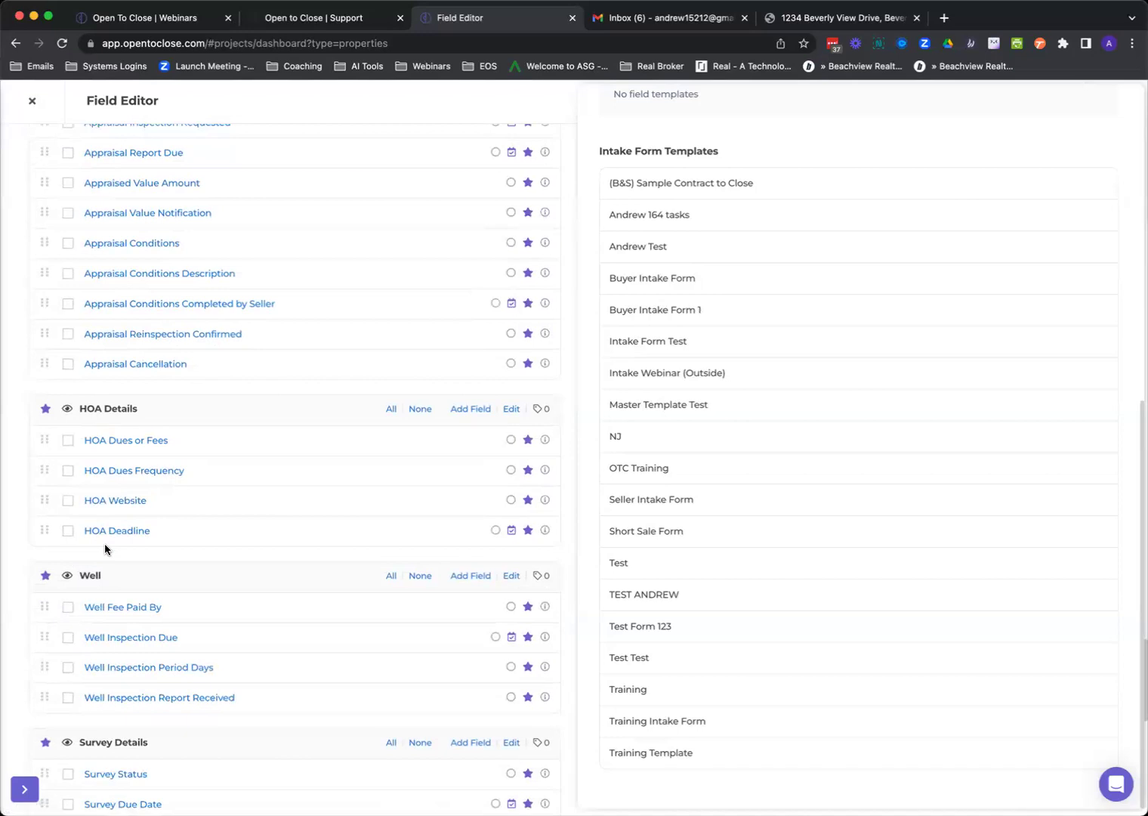
scroll(104, 549, "down", 3)
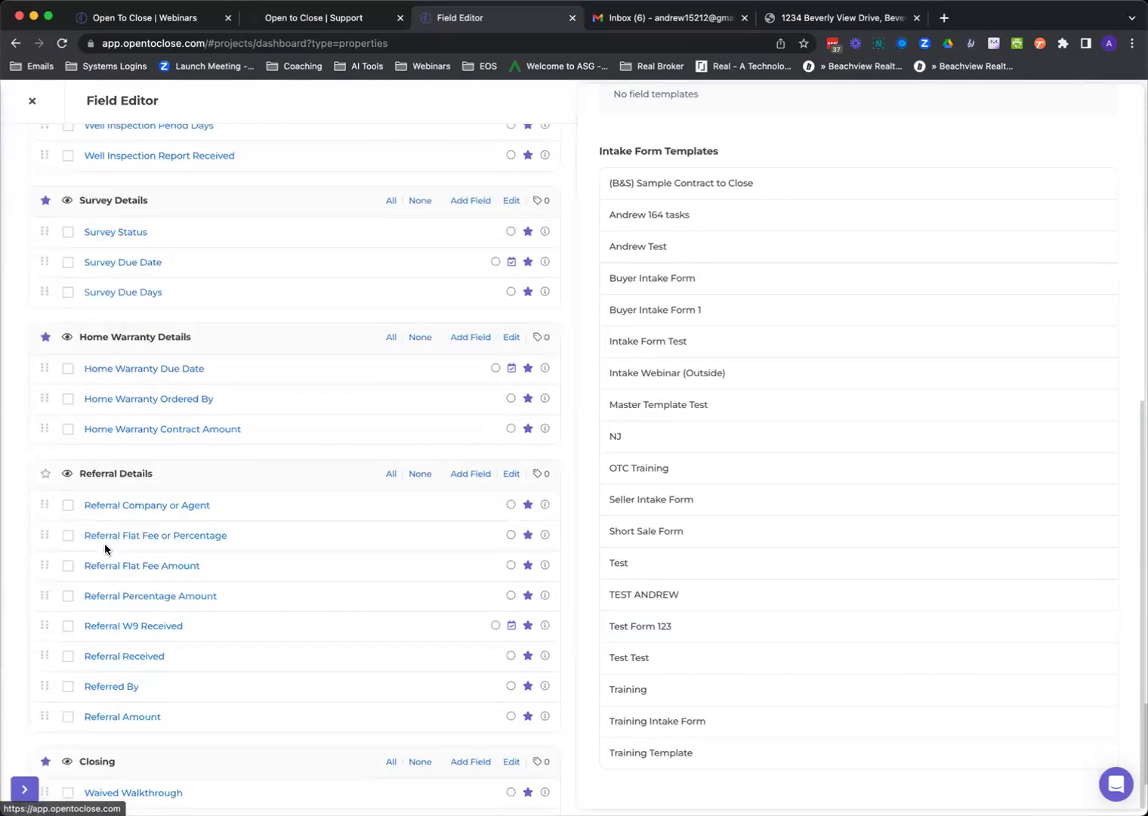
scroll(104, 549, "down", 3)
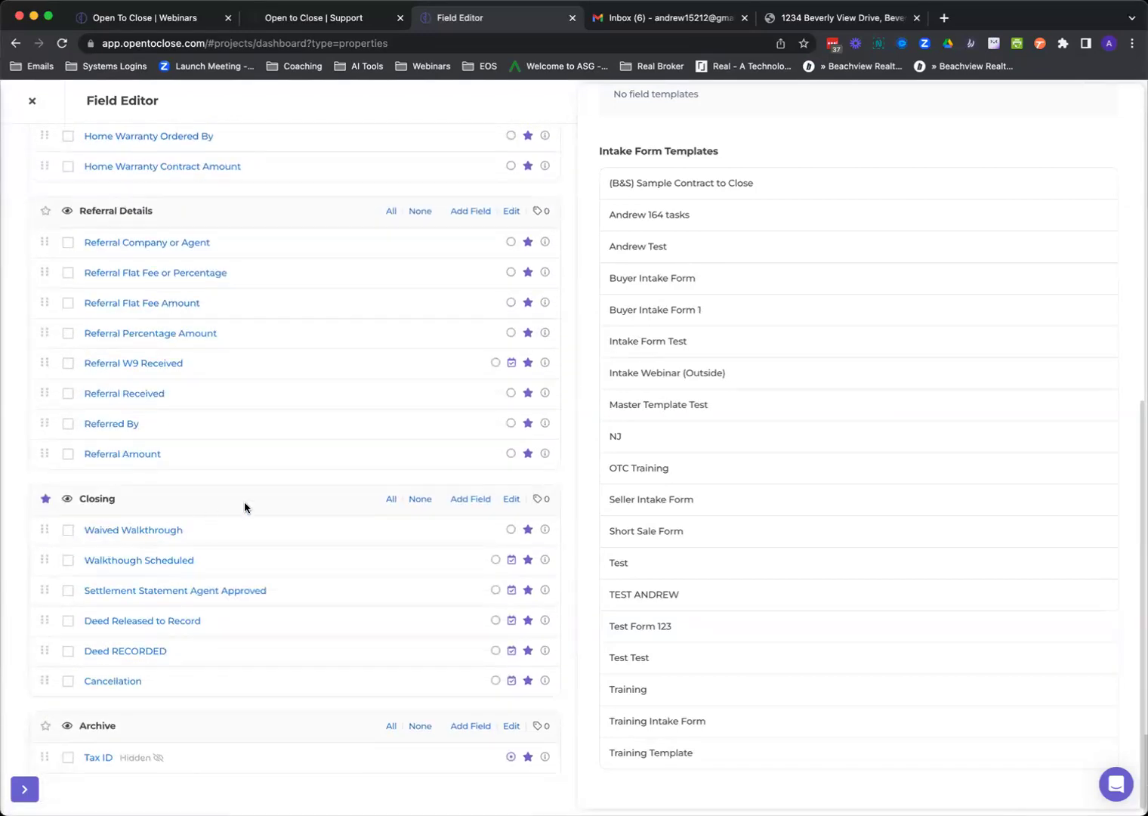
scroll(297, 495, "up", 20)
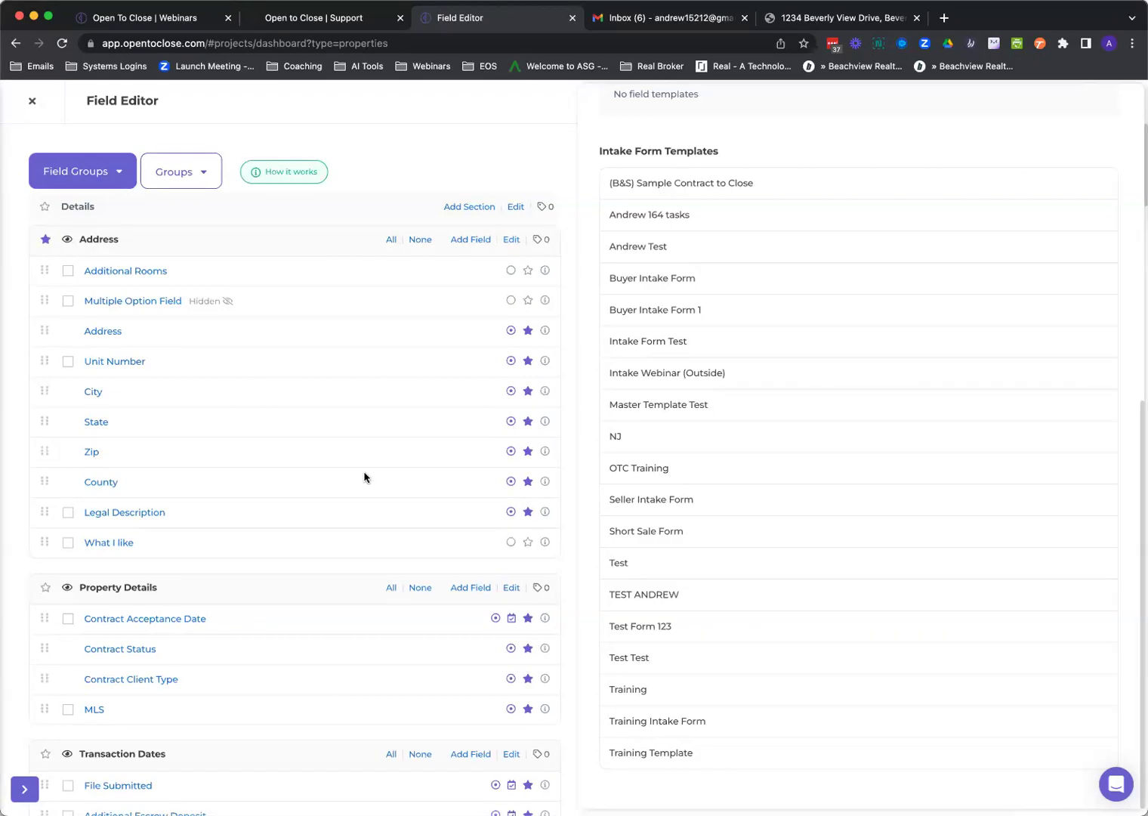
Close the templates panel and Field Editor to return to Properties, then close the Gmail tab.
scroll(755, 427, "up", 7)
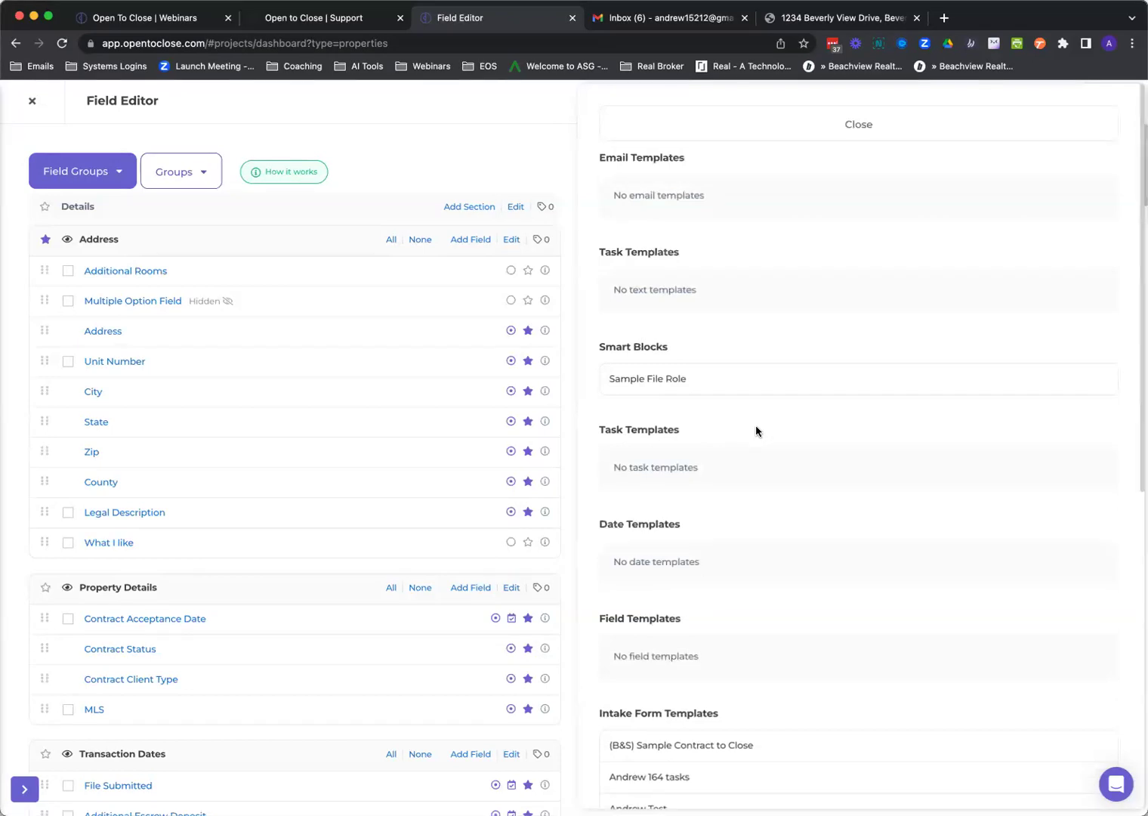
left_click(785, 130)
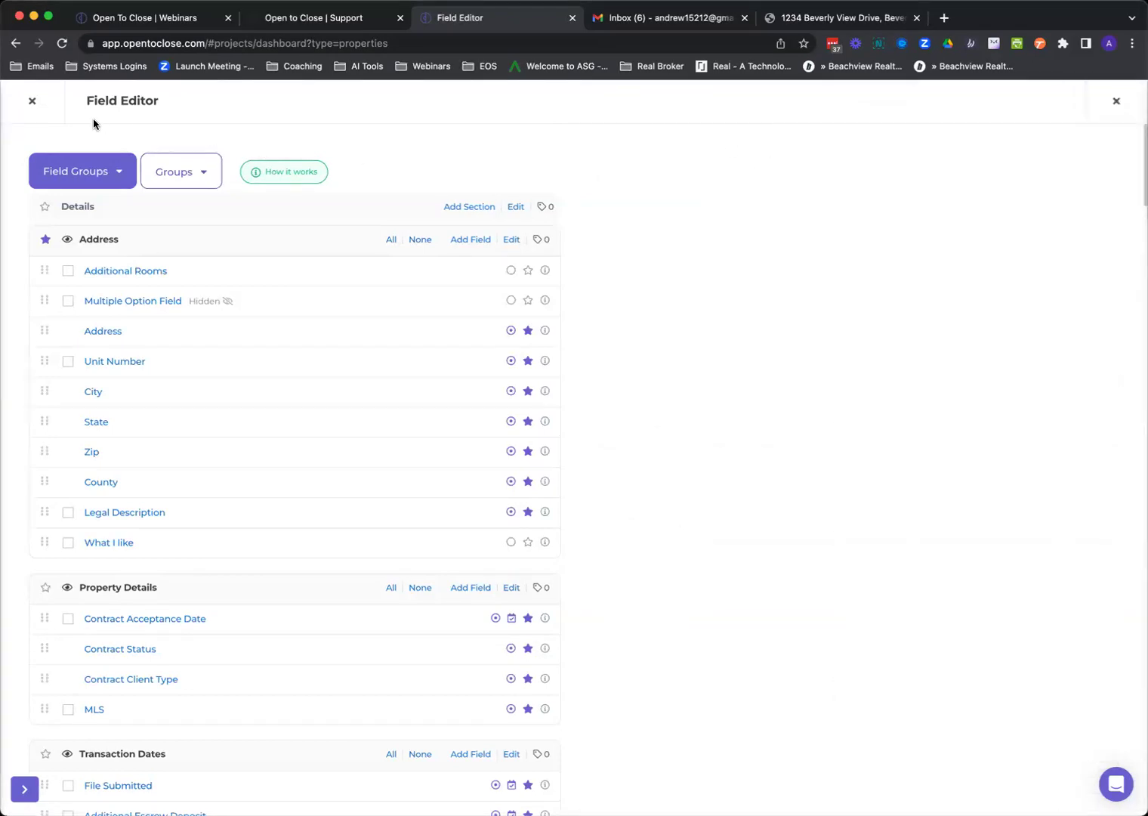
left_click(32, 104)
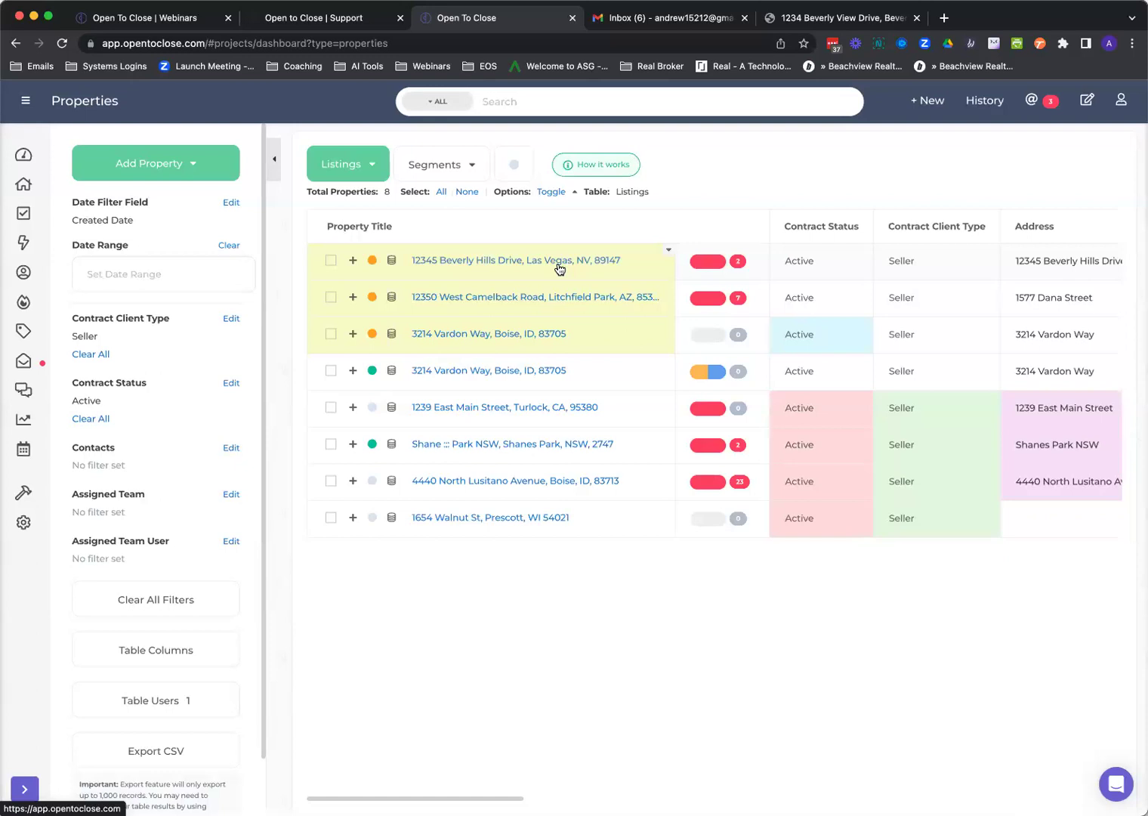
left_click(744, 19)
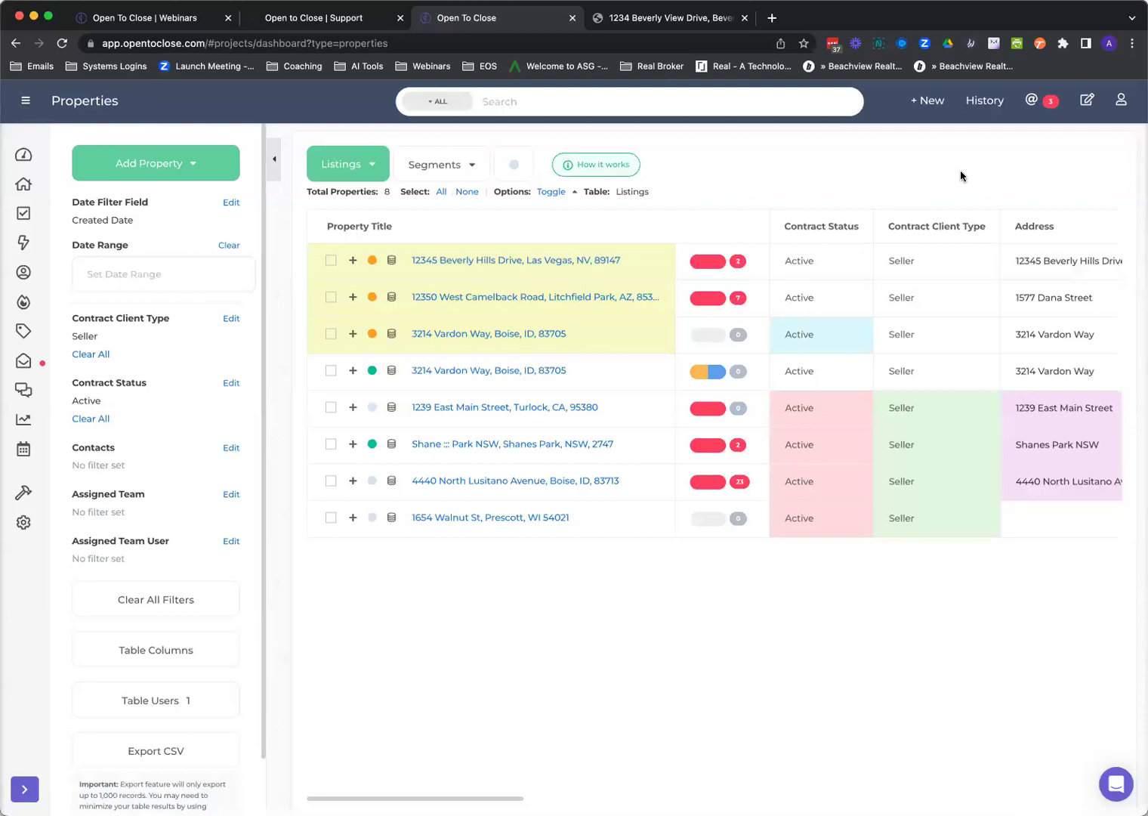
Go to the Webinars page through the Learn menu on the Open To Close site.
left_click(216, 10)
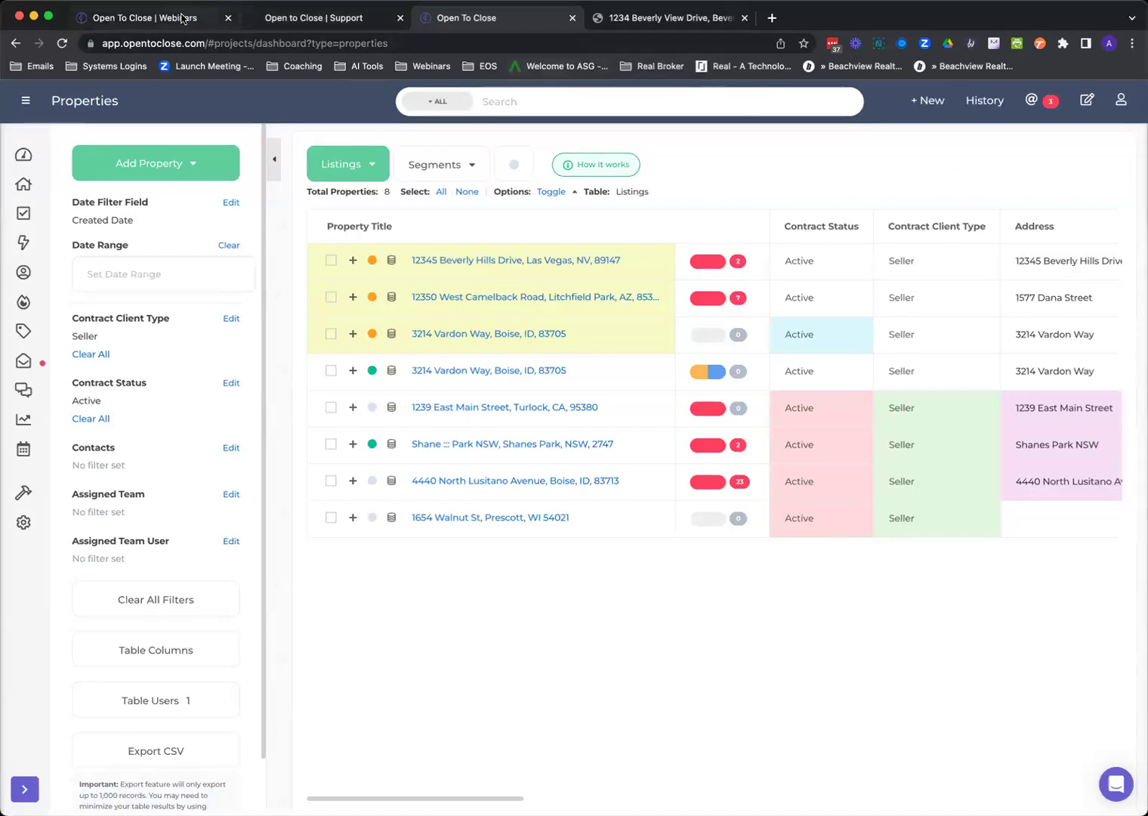
left_click(837, 109)
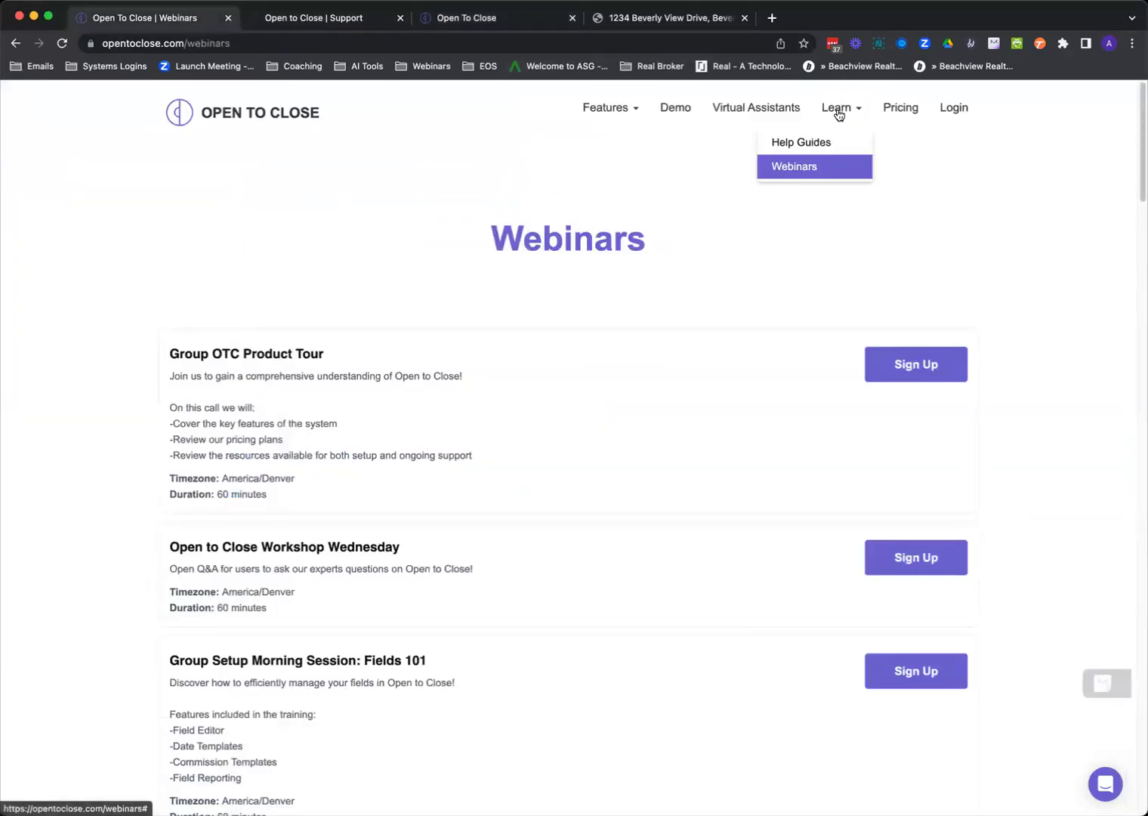
left_click(308, 113)
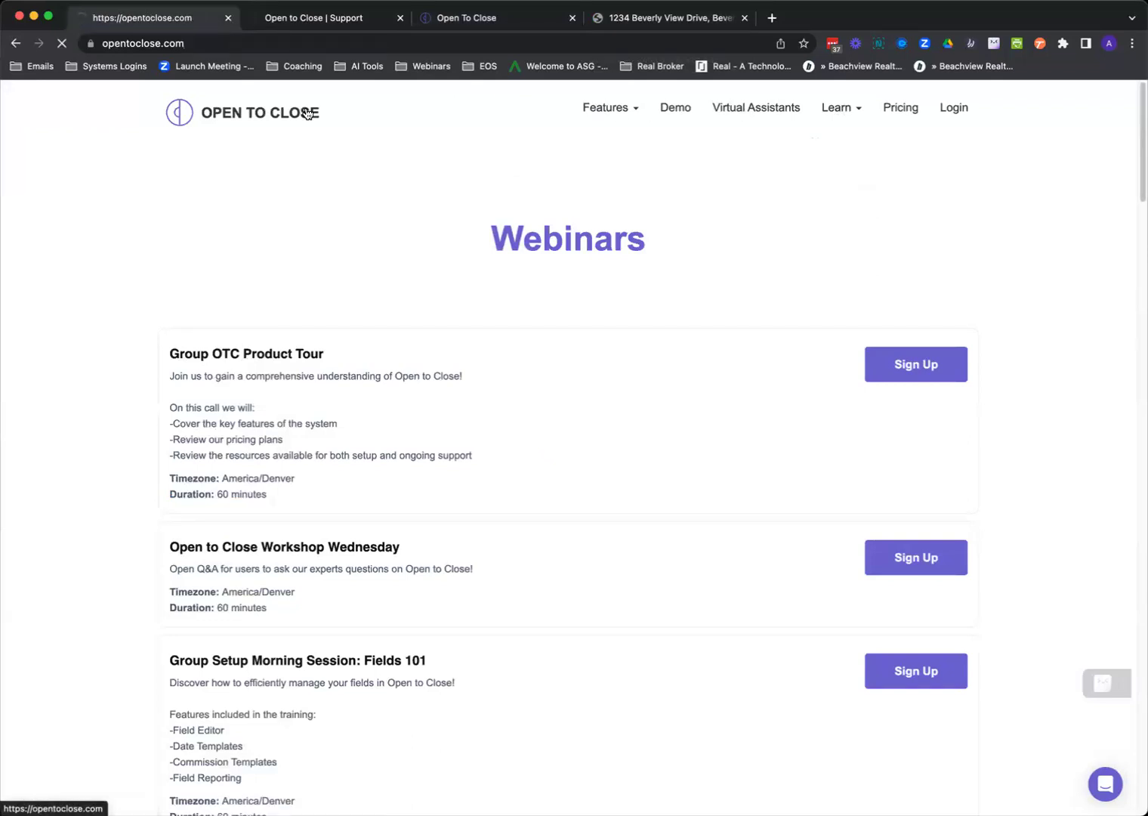
left_click(837, 111)
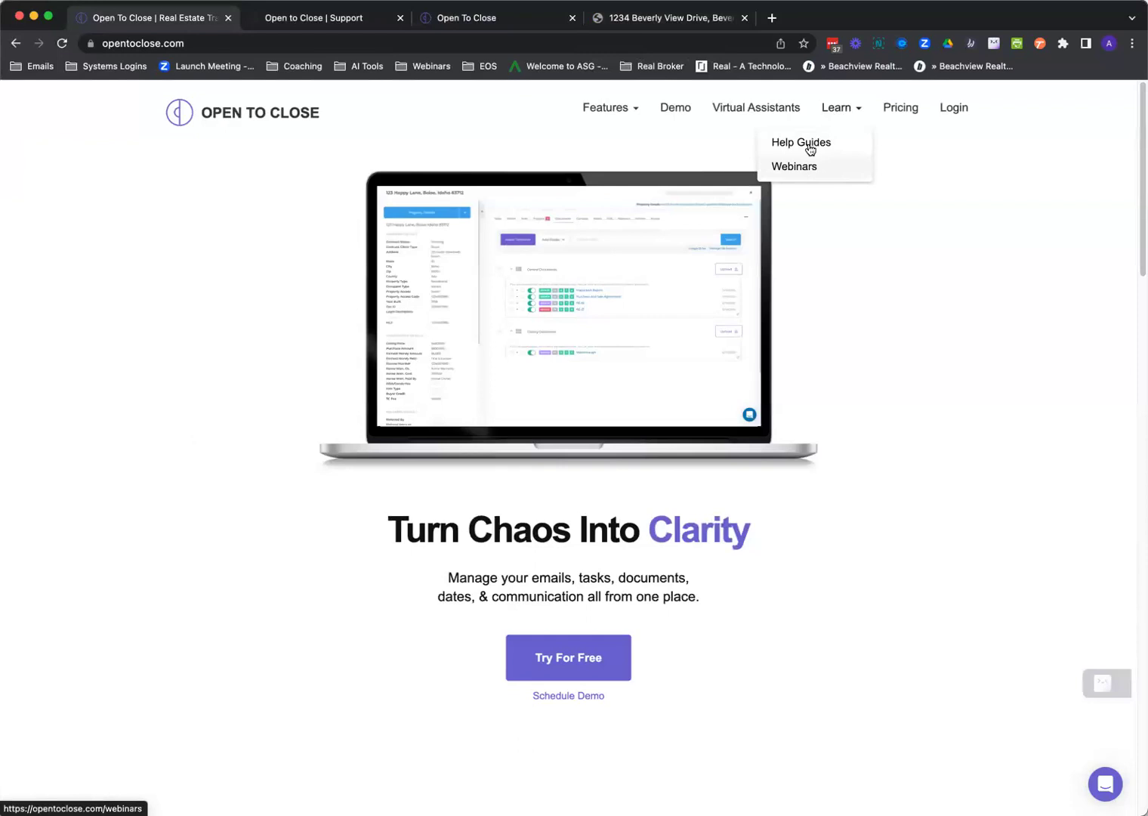
left_click(805, 167)
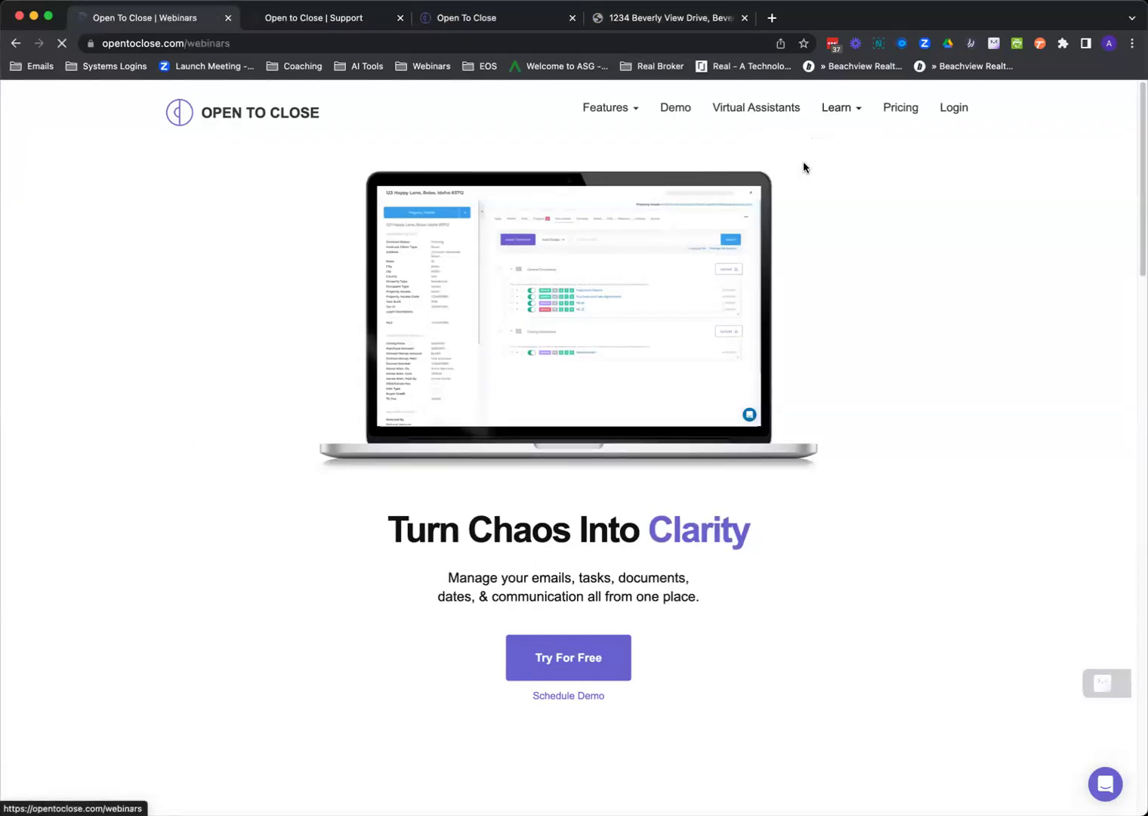
Browse the webinar sessions, highlighting the Afternoon and Morning session headings, then return to the top.
scroll(735, 335, "down", 15)
scroll(735, 337, "down", 10)
scroll(610, 356, "up", 3)
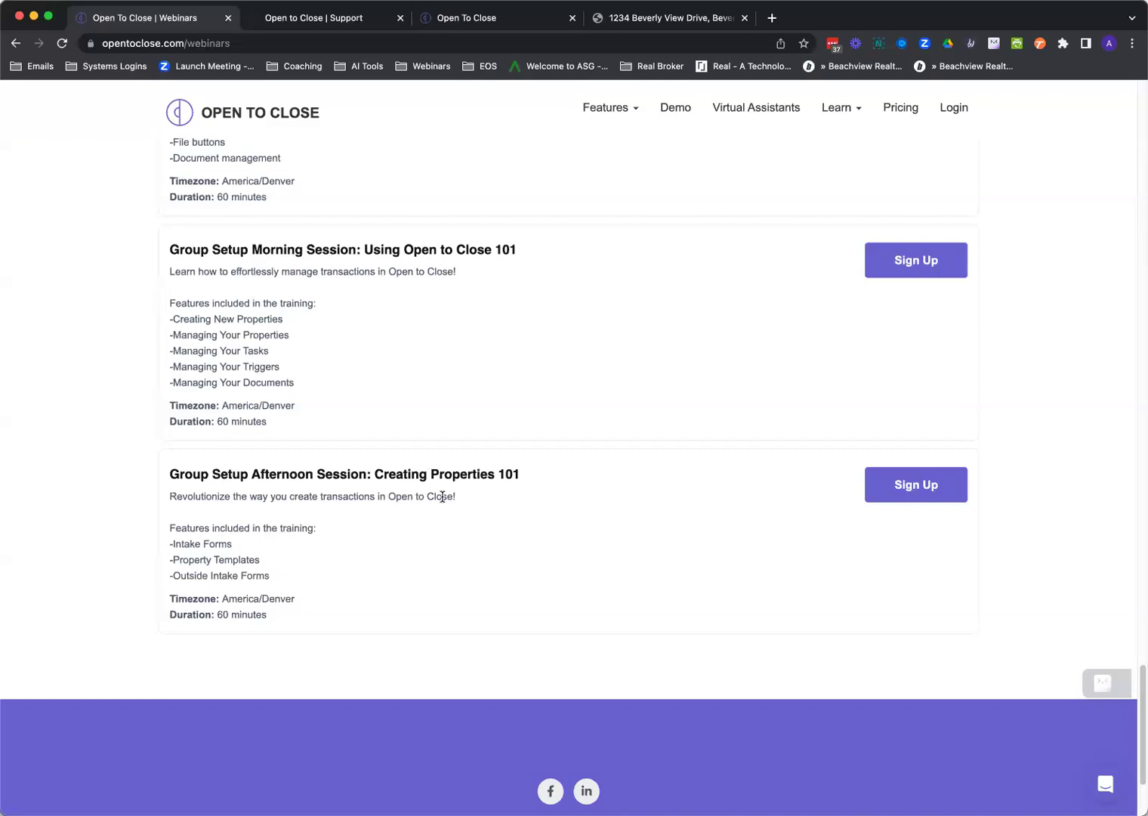
left_click_drag(250, 474, 311, 479)
left_click_drag(251, 250, 303, 253)
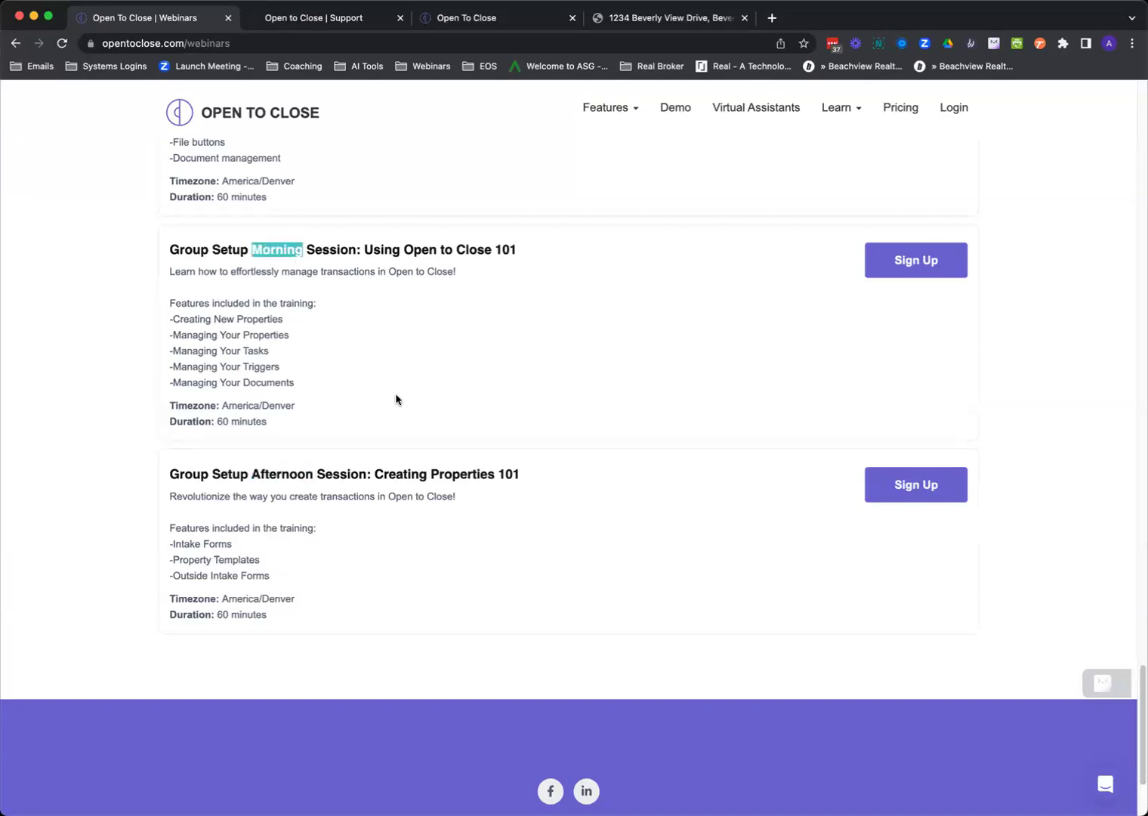
scroll(396, 399, "up", 15)
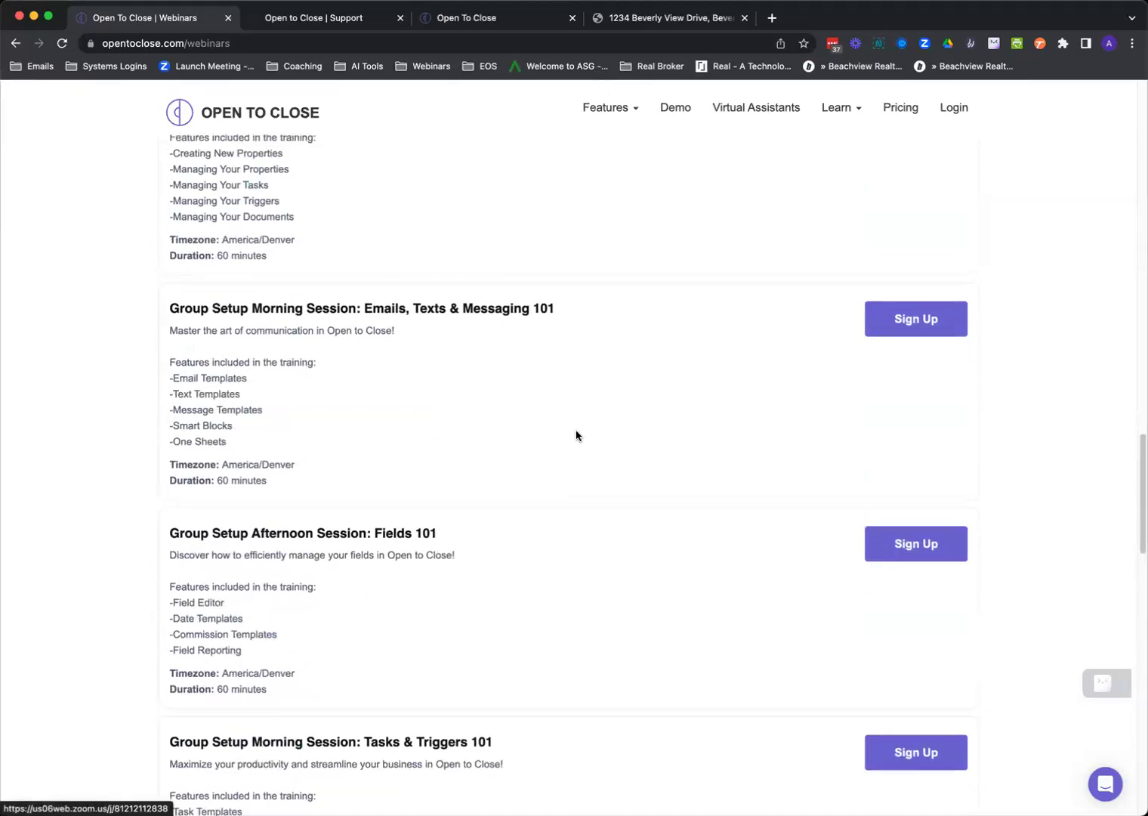
scroll(577, 433, "up", 10)
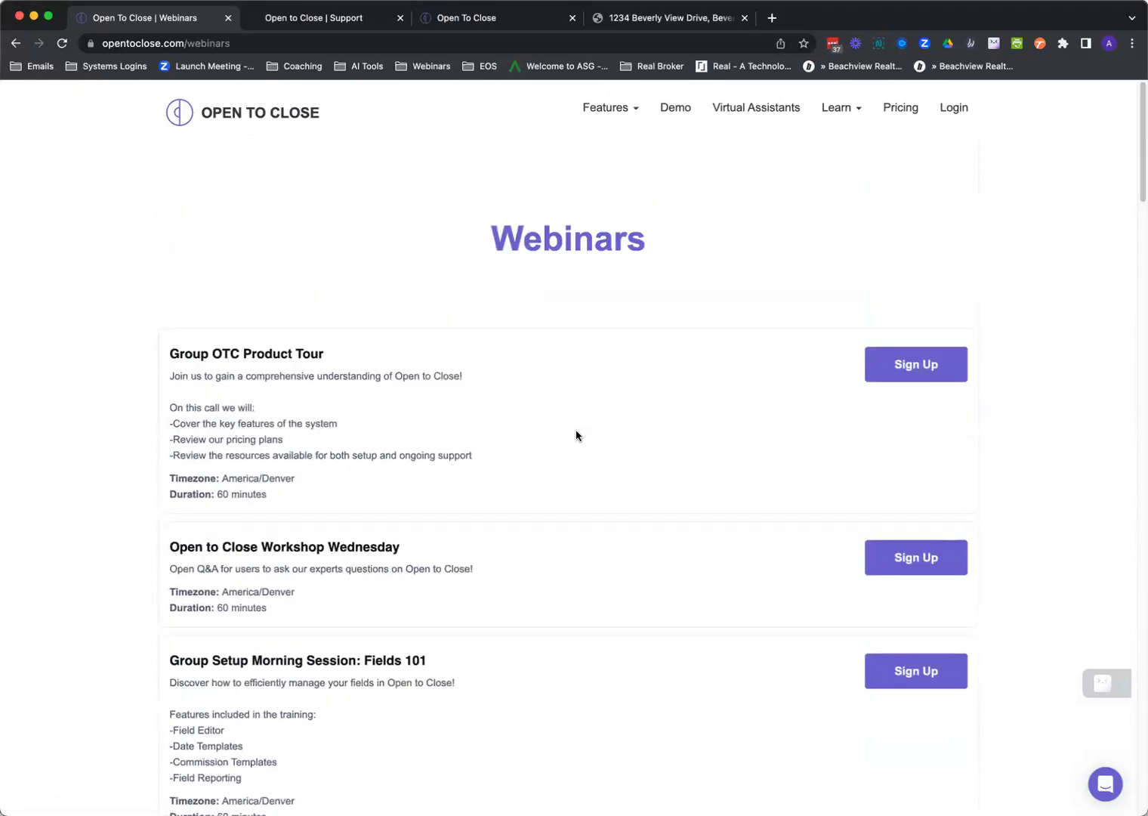